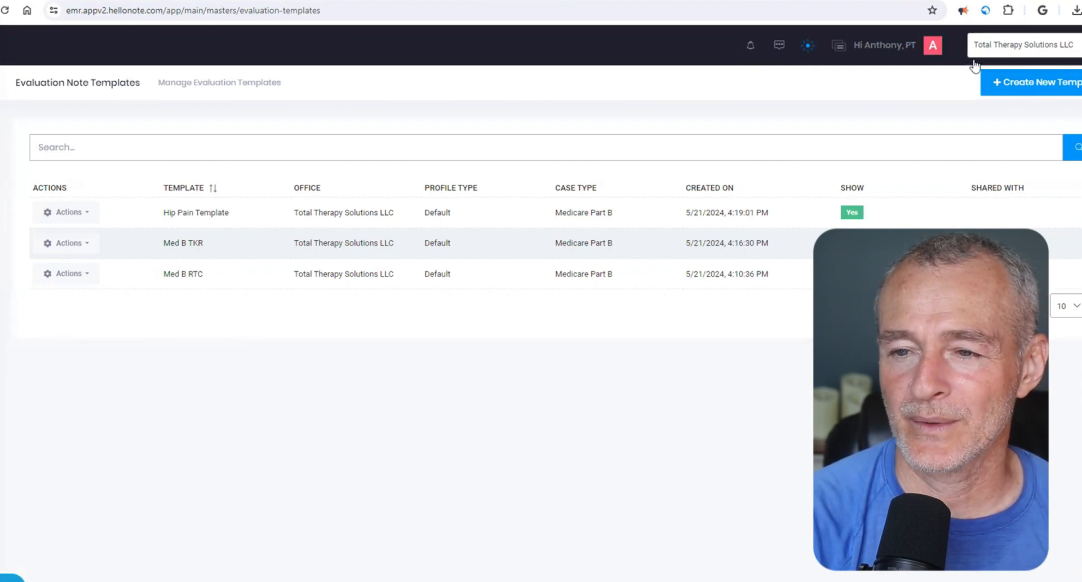
- Start a new evaluation template named "Non-Surgical Knee Pain" with the Default profile
left_click(1044, 83)
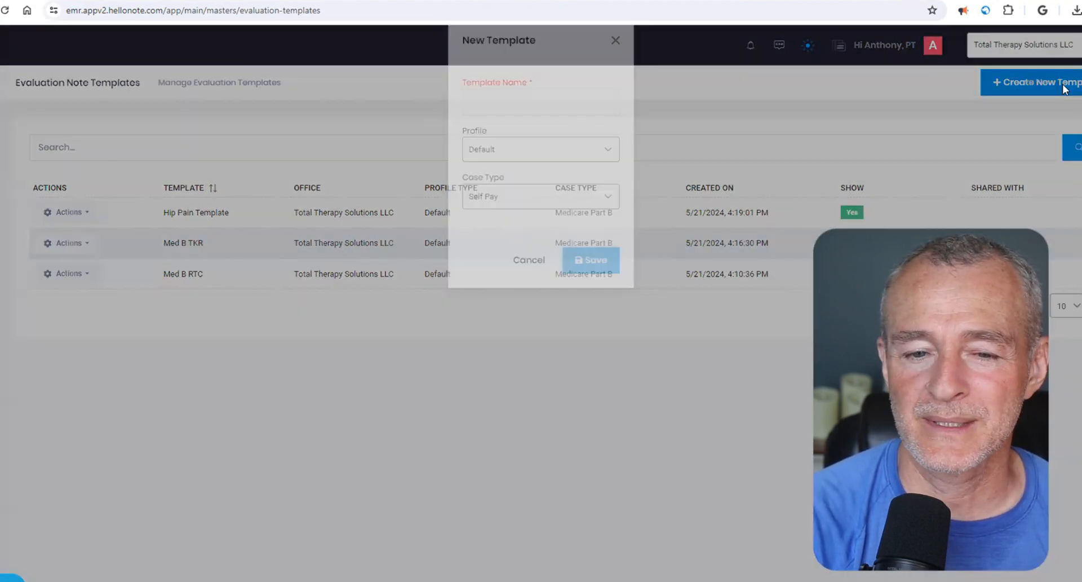
left_click(492, 133)
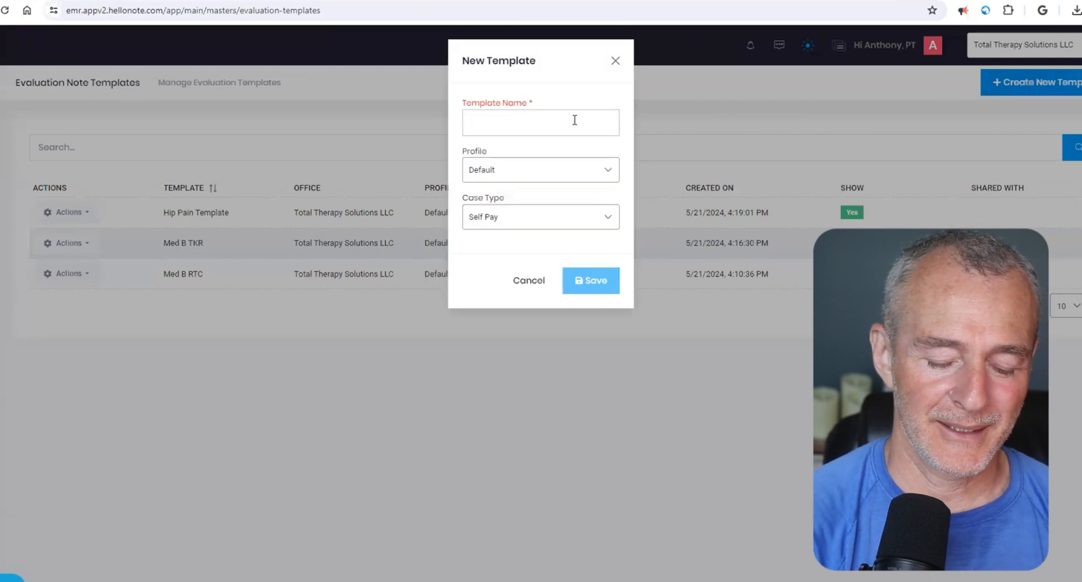
type("Non-S")
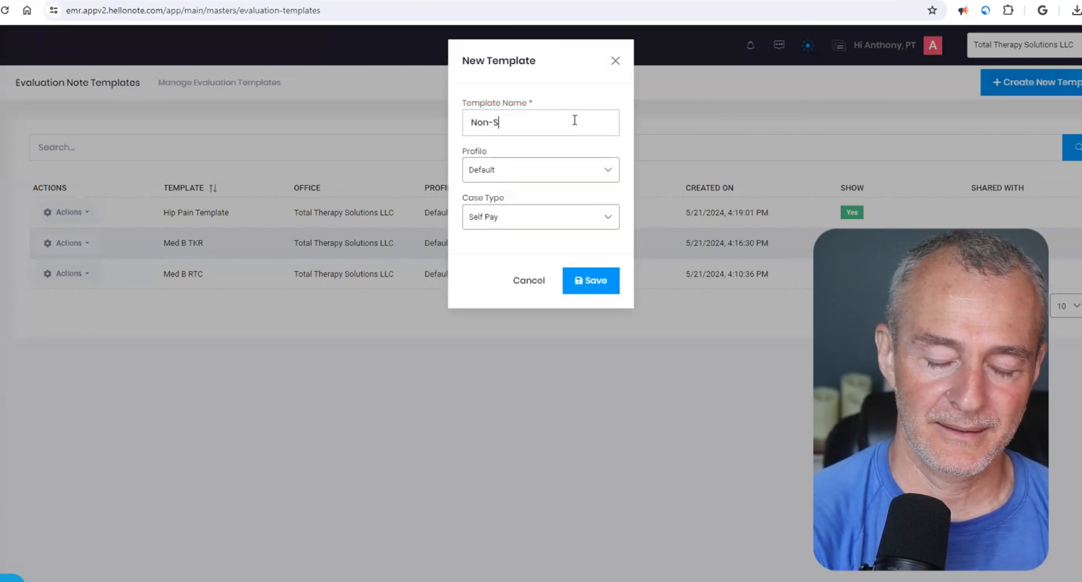
type("urgical Knee Pain")
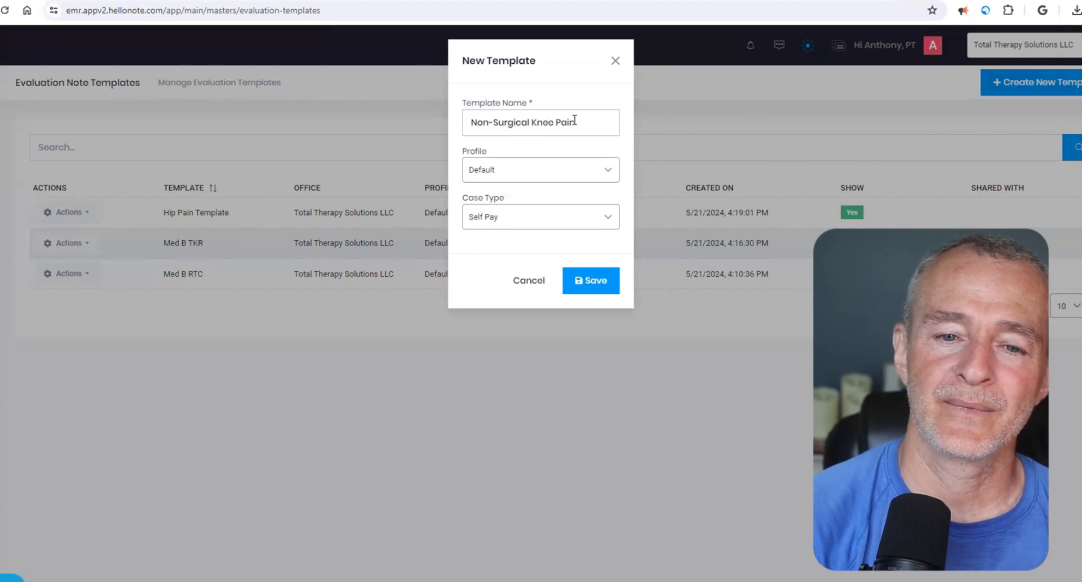
left_click(600, 174)
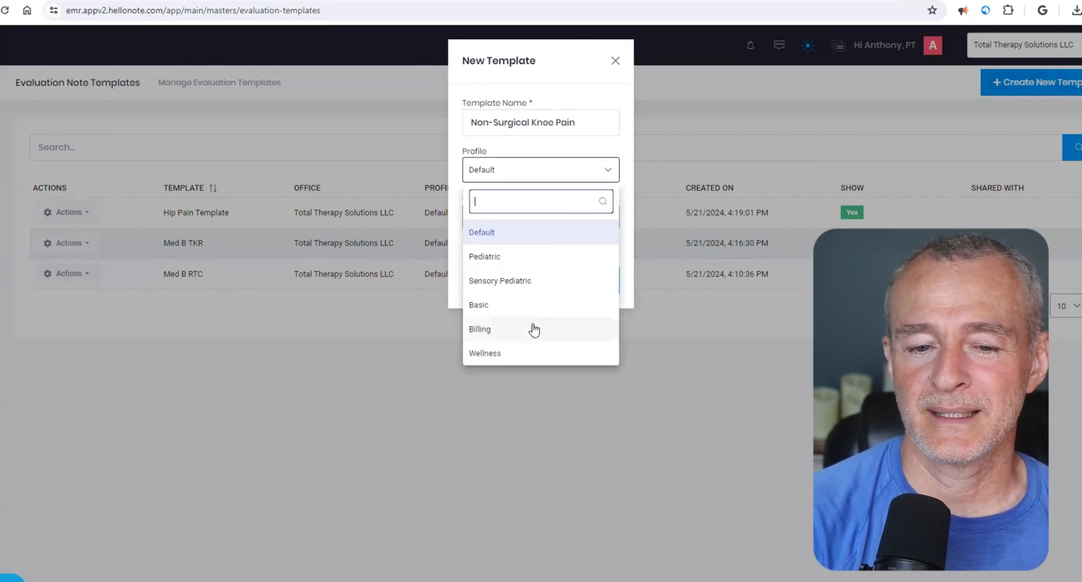
left_click(530, 232)
- Set the template's case types to Self Pay and Medicare Part B
left_click(573, 219)
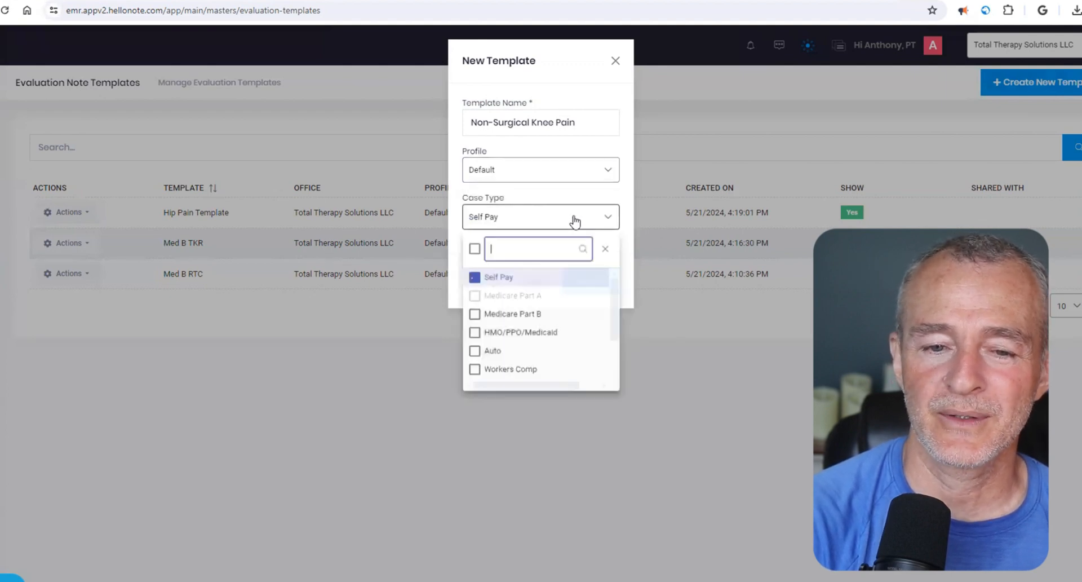
left_click(476, 314)
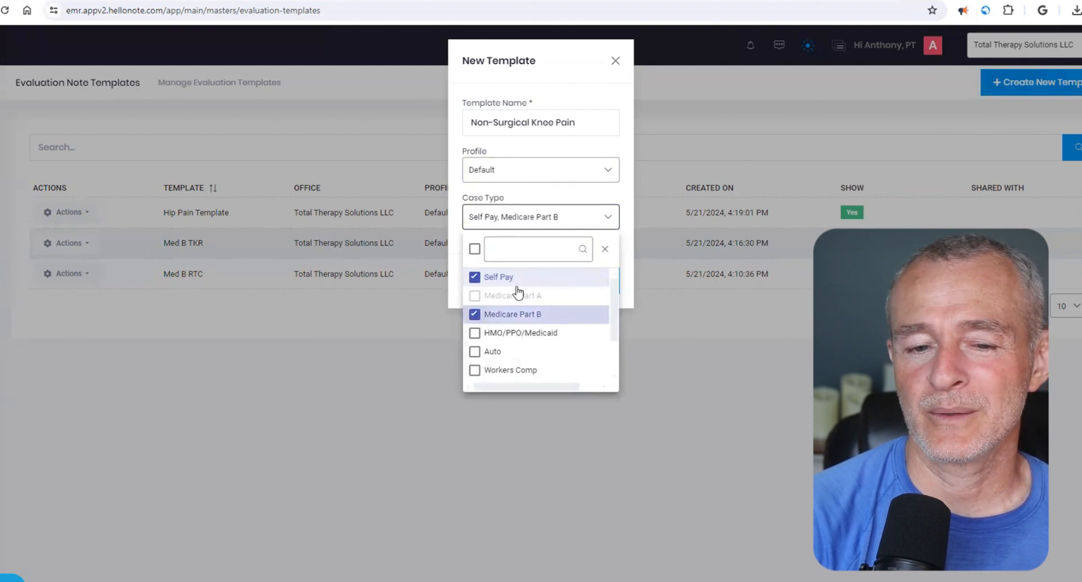
left_click(475, 277)
left_click(475, 278)
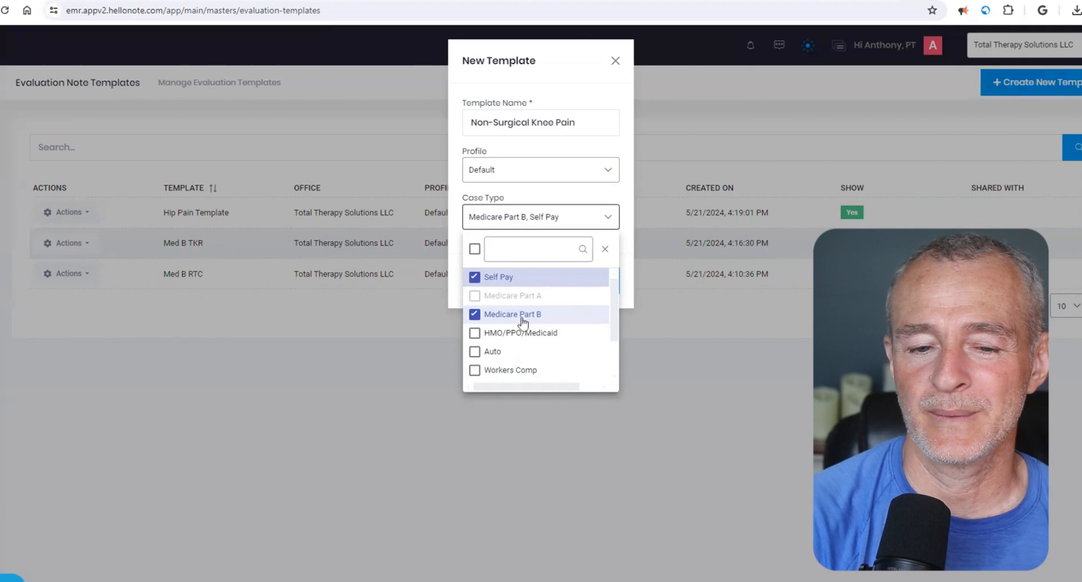
scroll(503, 347, "down", 2)
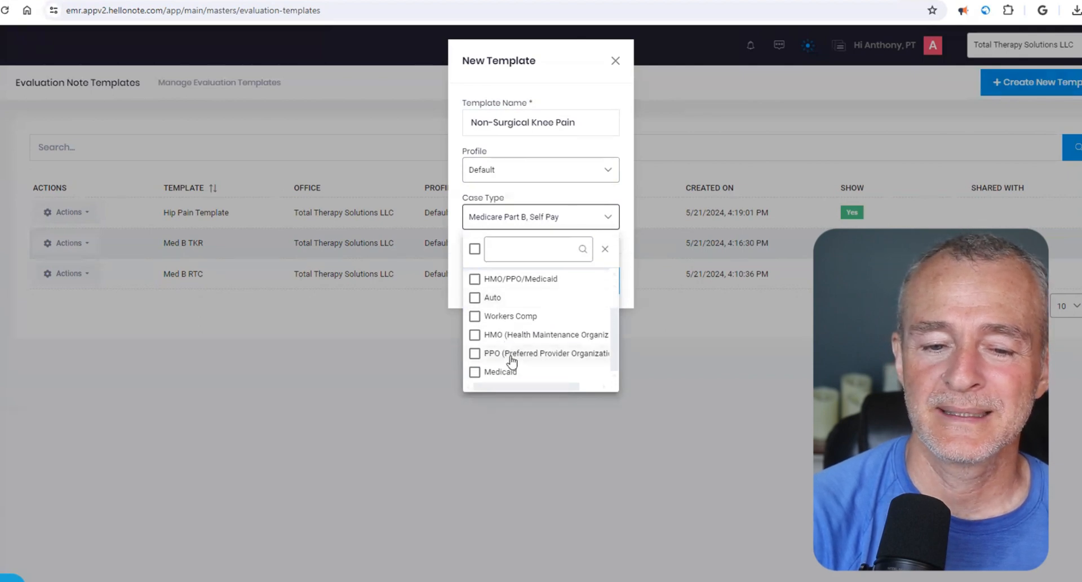
left_click(510, 356)
left_click(520, 337)
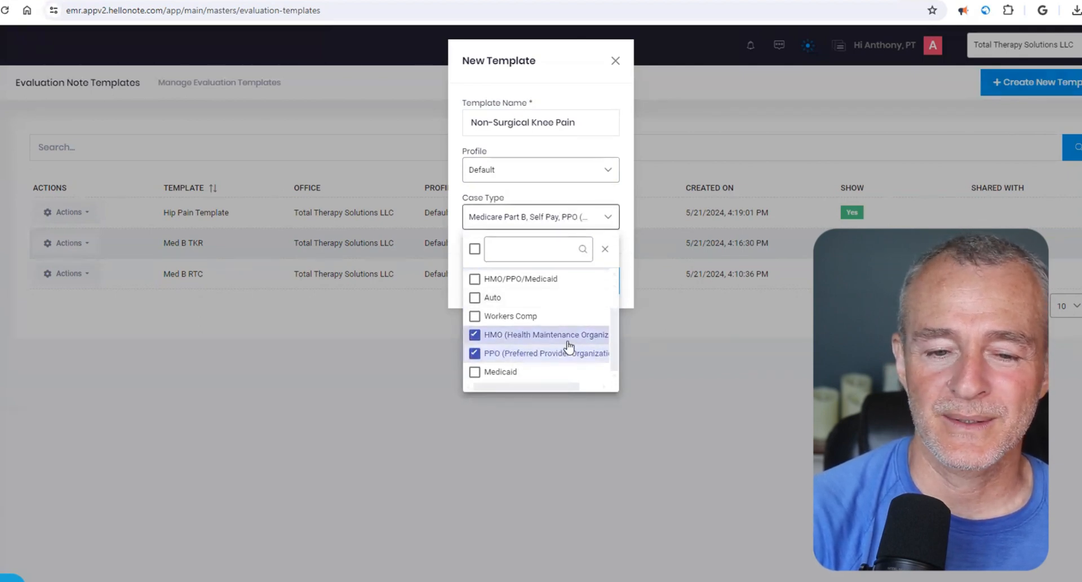
scroll(568, 342, "up", 1)
scroll(567, 342, "up", 1)
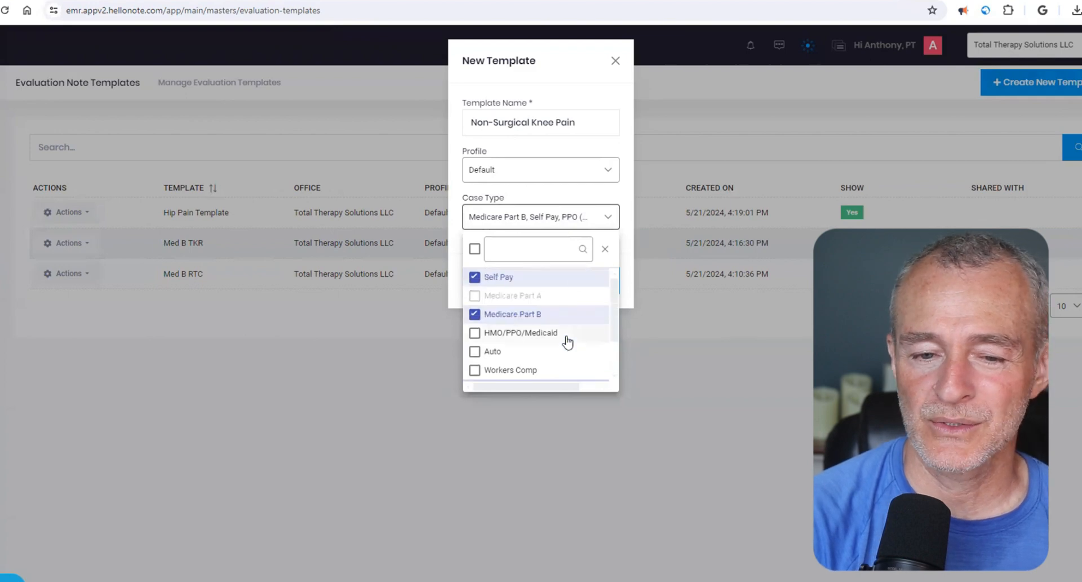
scroll(566, 343, "down", 2)
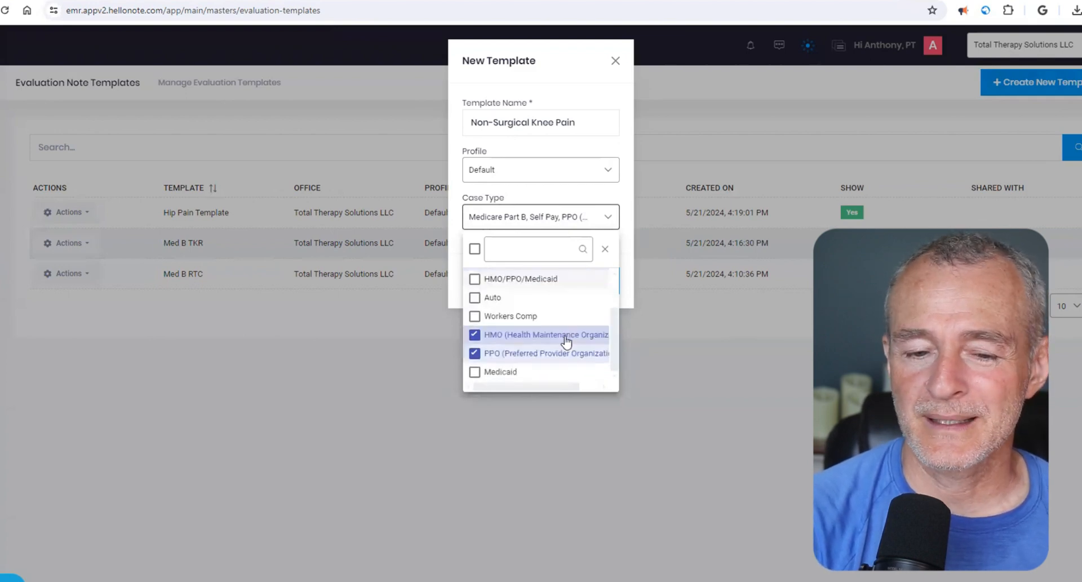
left_click(532, 354)
scroll(583, 344, "up", 2)
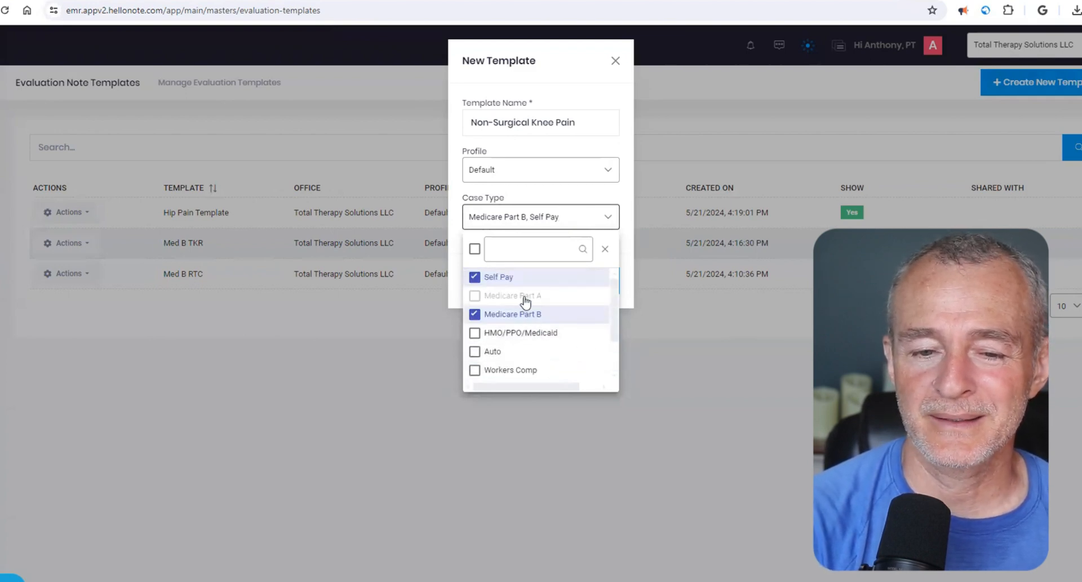
- Save the new template and open the Non-Surgical Knee Pain template for editing
left_click(605, 249)
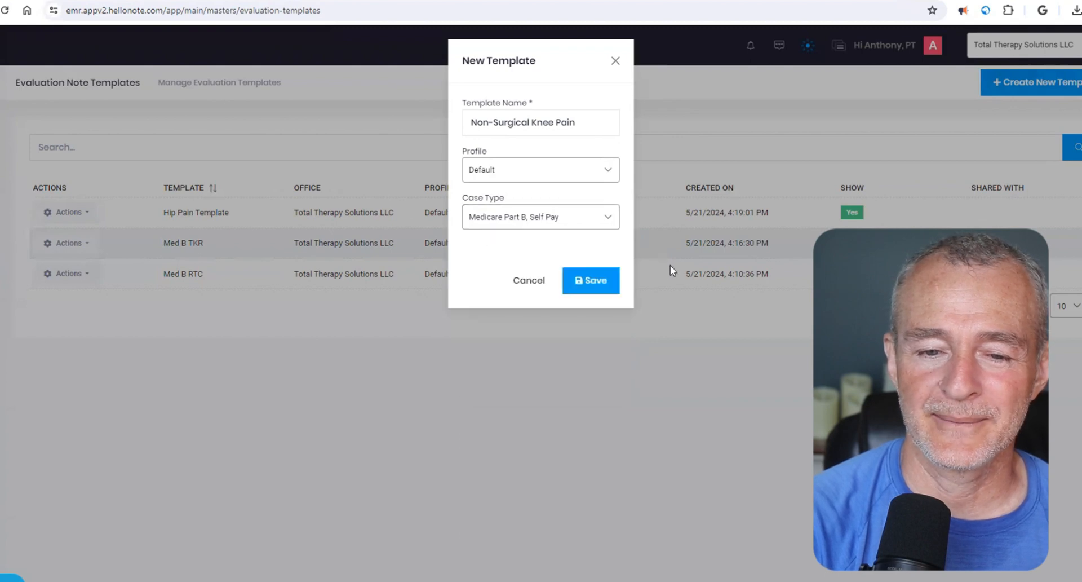
left_click(589, 279)
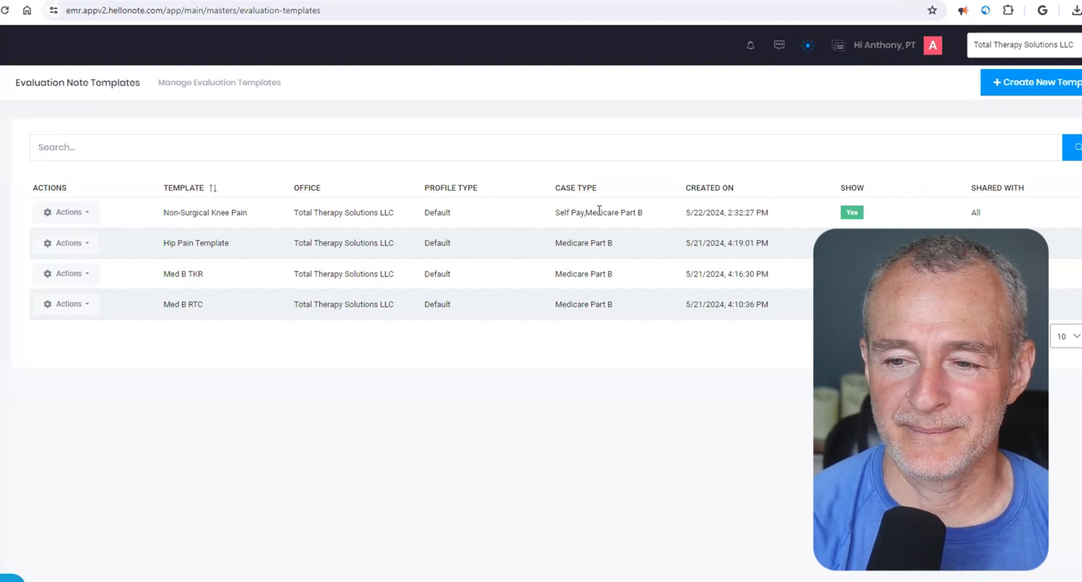
left_click(87, 214)
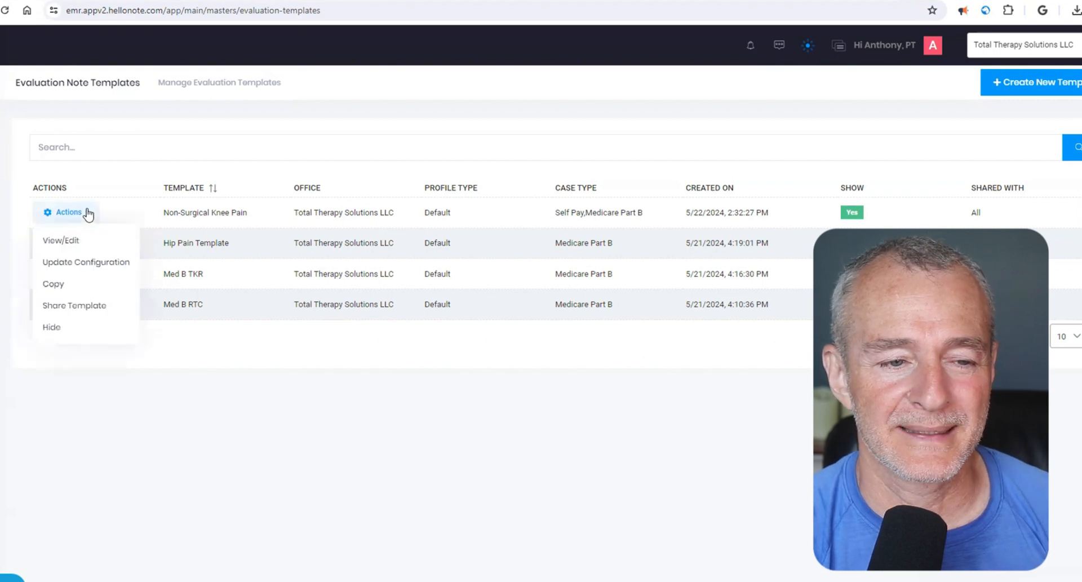
left_click(84, 248)
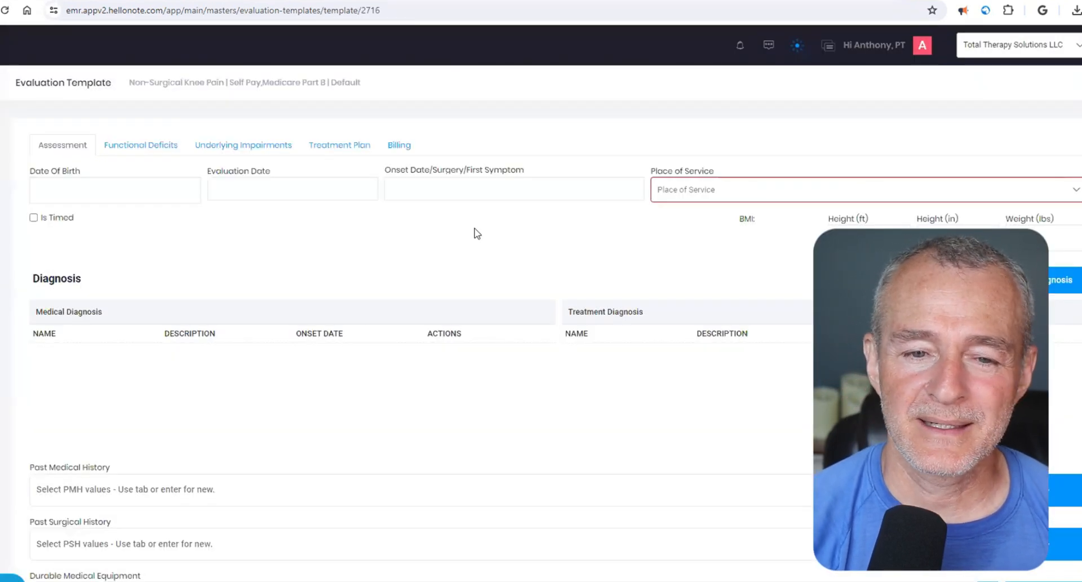
- Set the template's place of service to Office/Clinic - 11
left_click(699, 189)
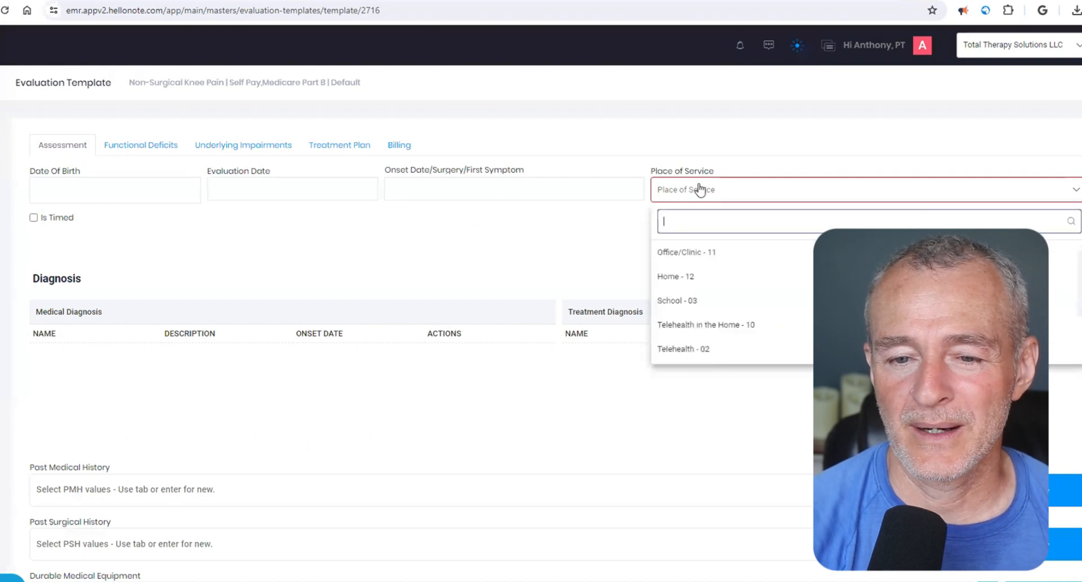
left_click(747, 258)
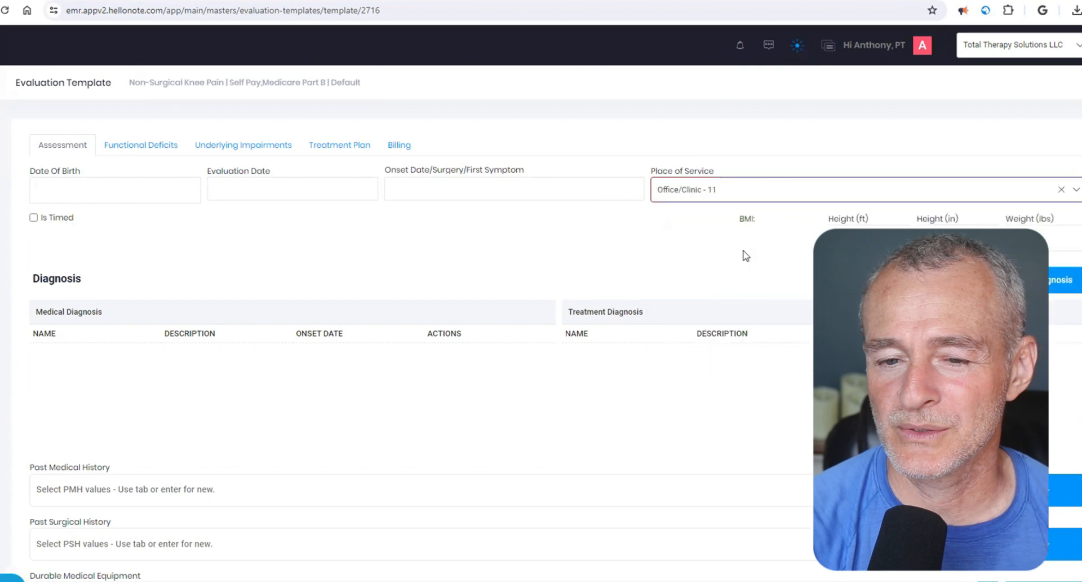
left_click(715, 196)
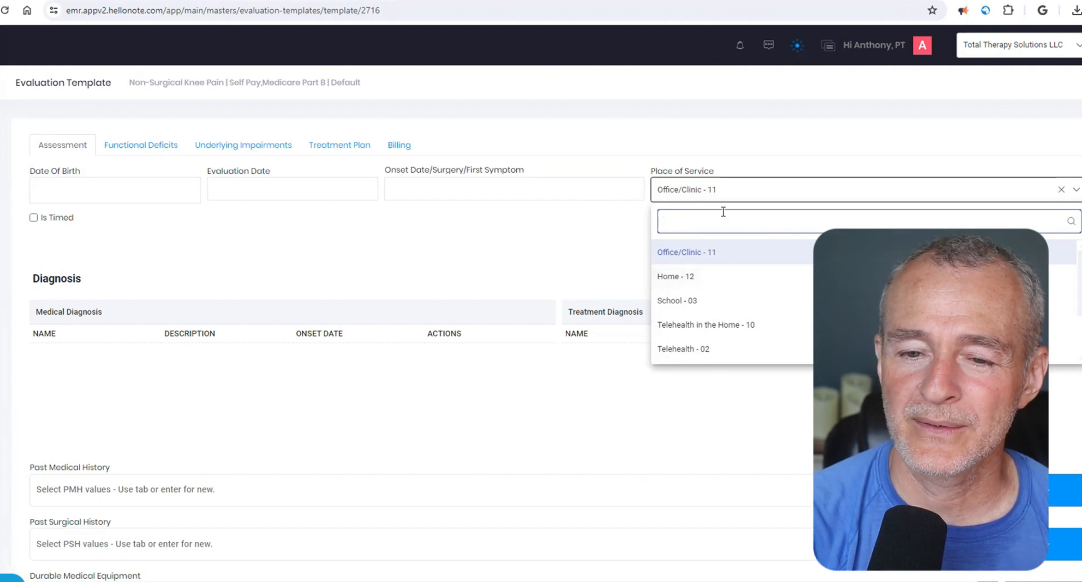
left_click(729, 186)
- Search the diagnosis codes for m25.5 and add M25.562, Pain in left knee, to the medical diagnoses
scroll(366, 253, "down", 1)
scroll(367, 253, "down", 2)
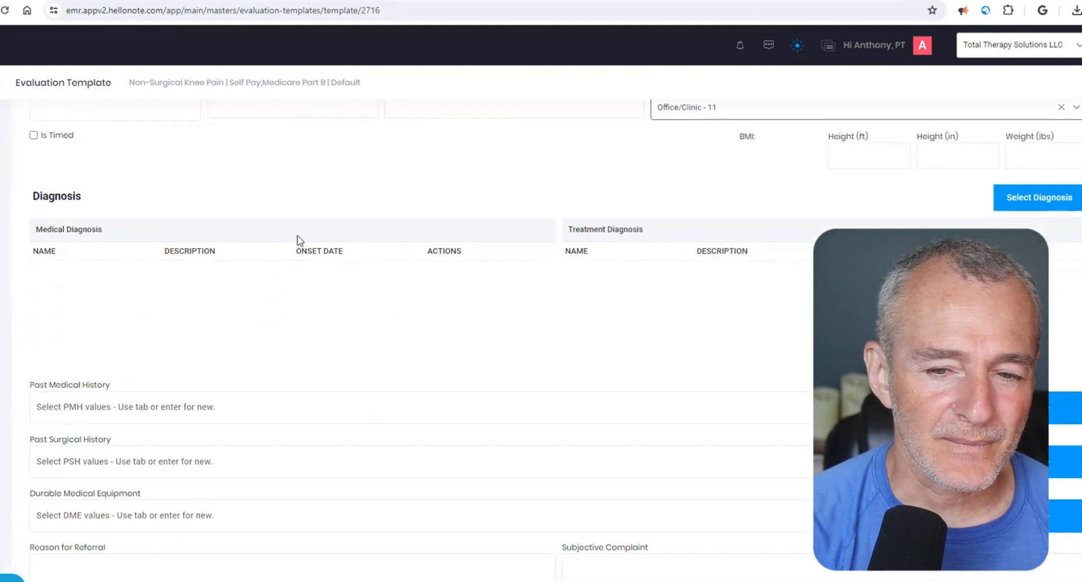
left_click(1041, 205)
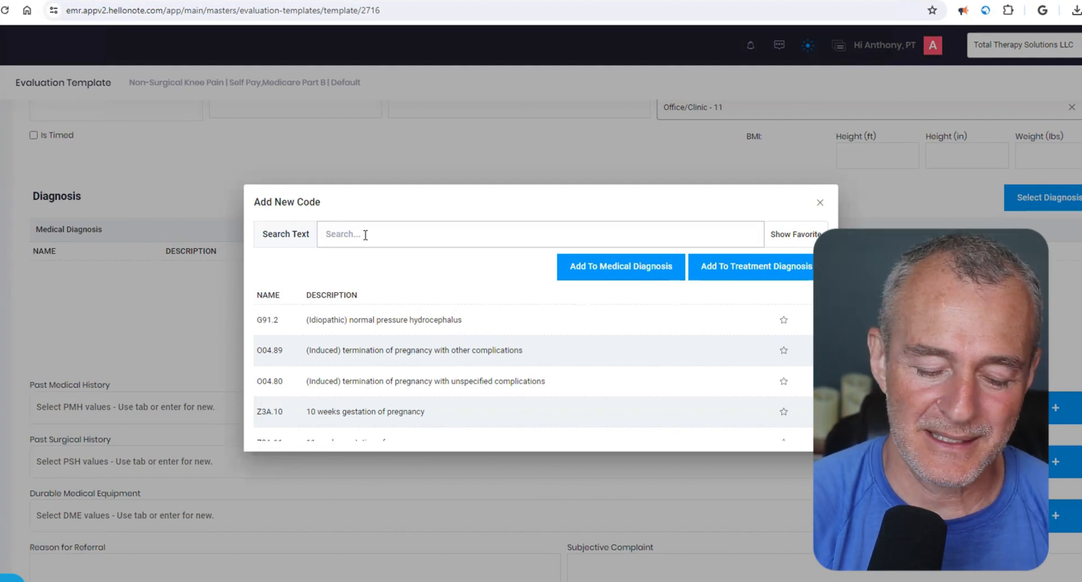
type("m255")
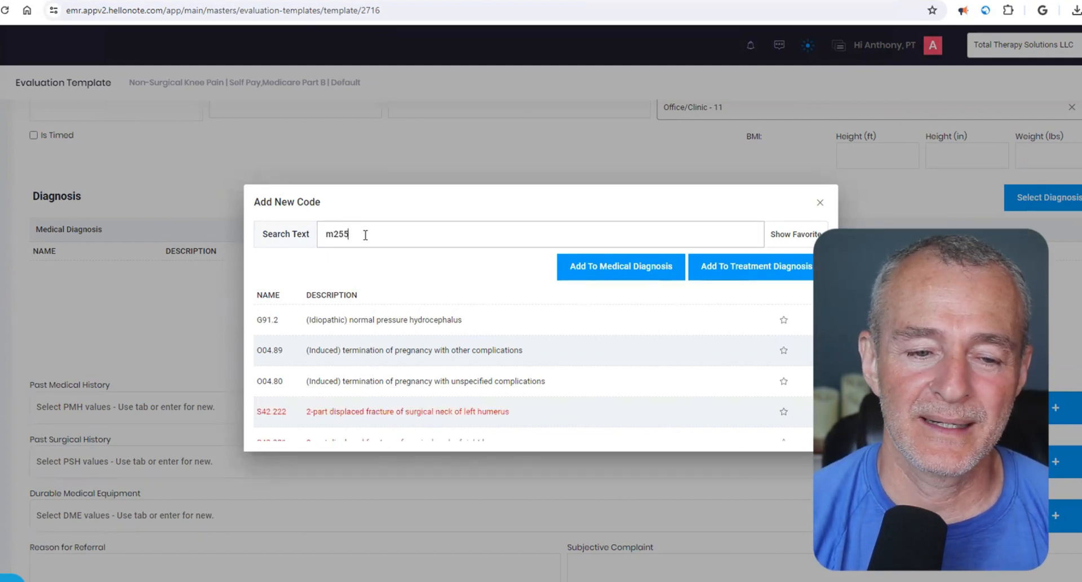
key("BackSpace")
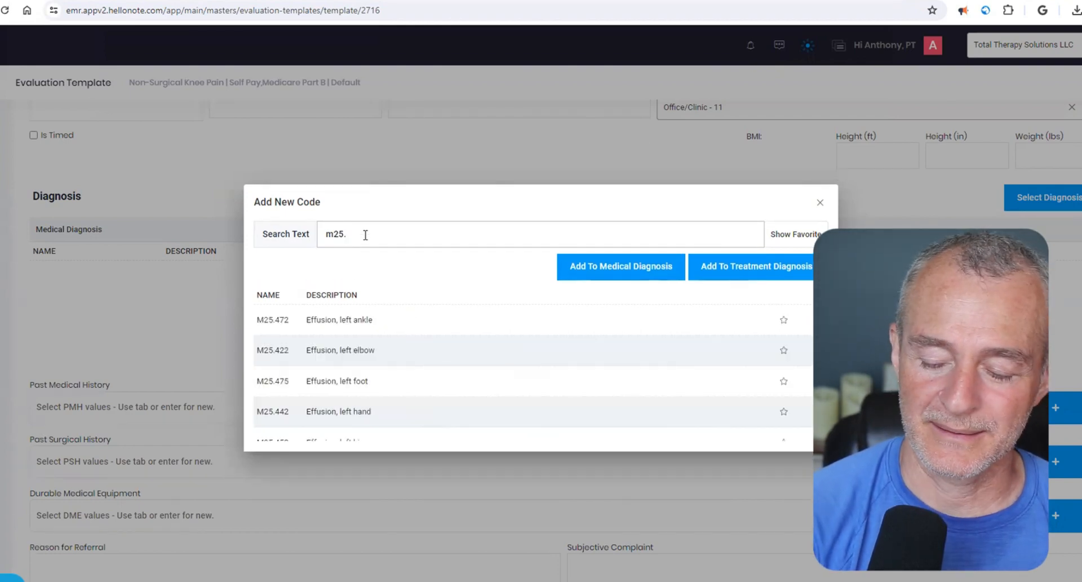
type("5")
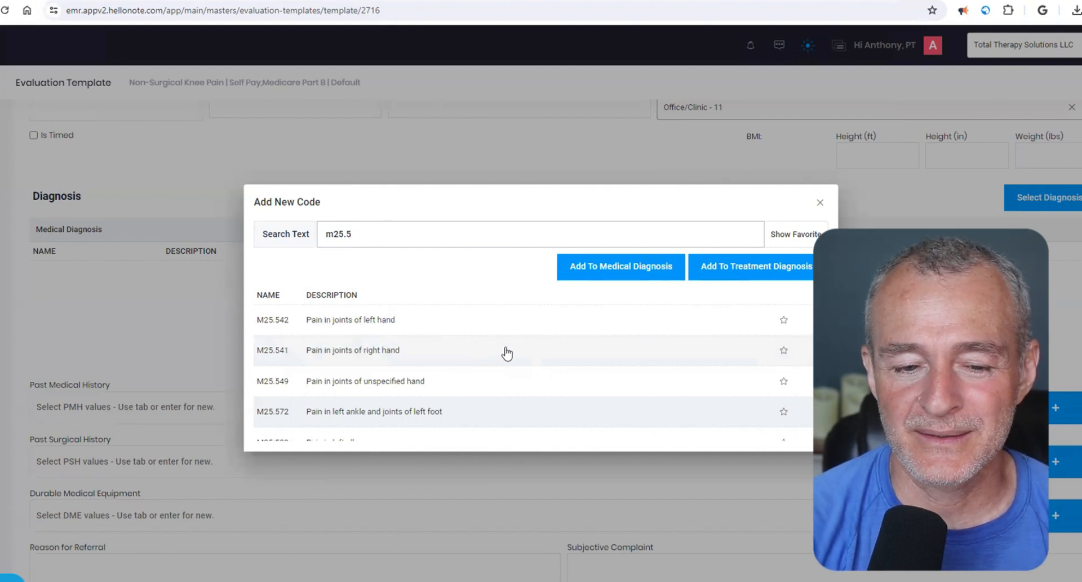
scroll(554, 369, "down", 1)
scroll(554, 369, "down", 2)
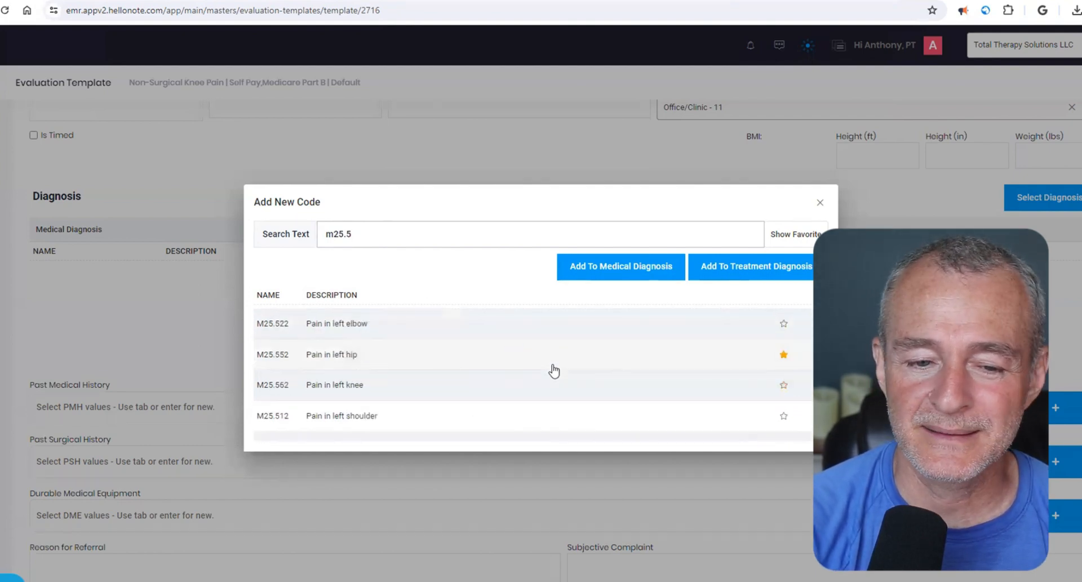
left_click(369, 395)
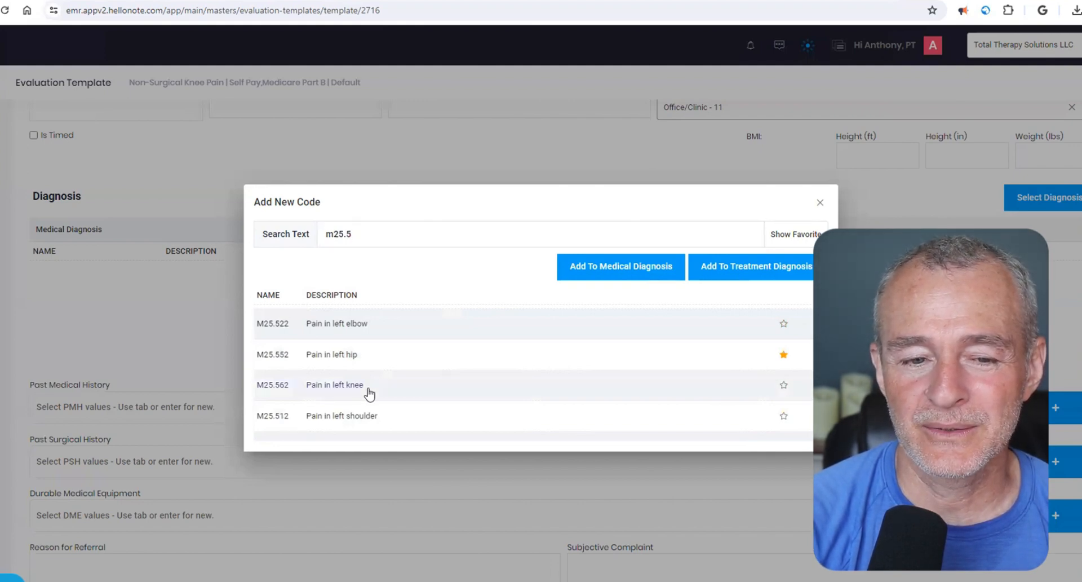
left_click(645, 274)
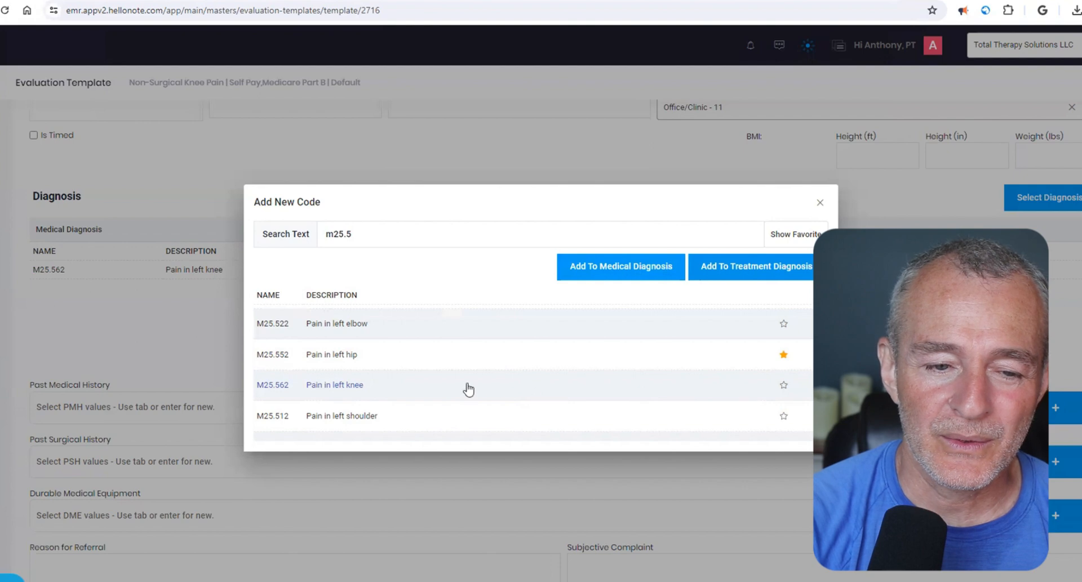
- Find code M25.561, Pain in right knee, add it to the medical diagnoses, and close the code search
left_click(473, 230)
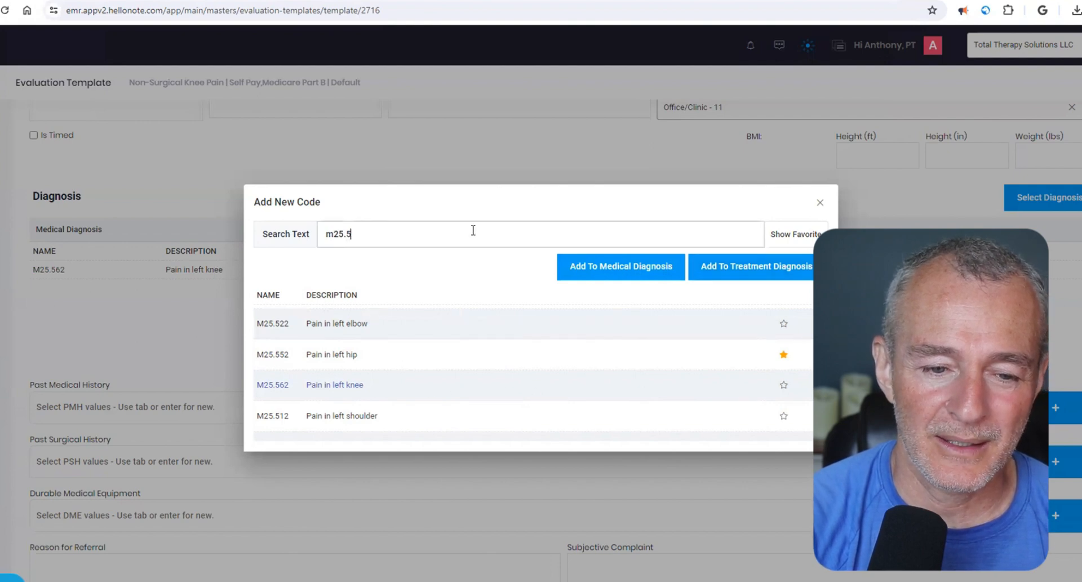
type("61")
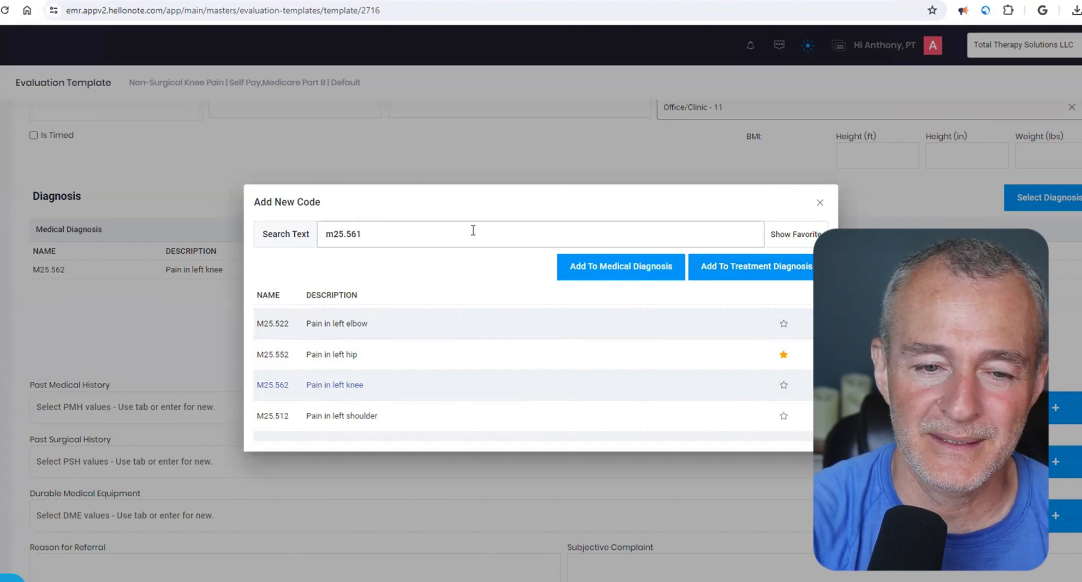
left_click(405, 320)
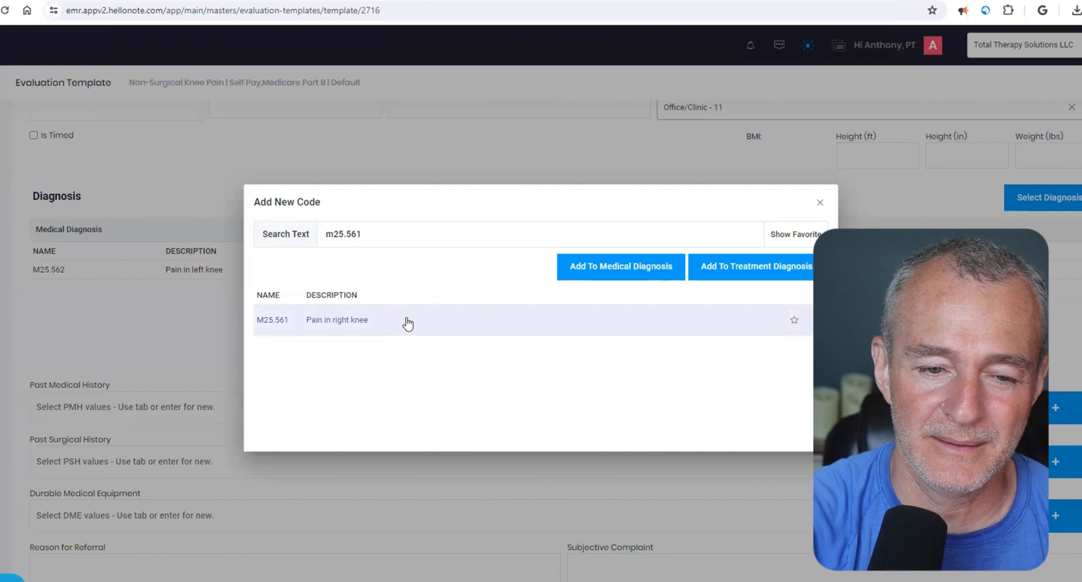
left_click(660, 275)
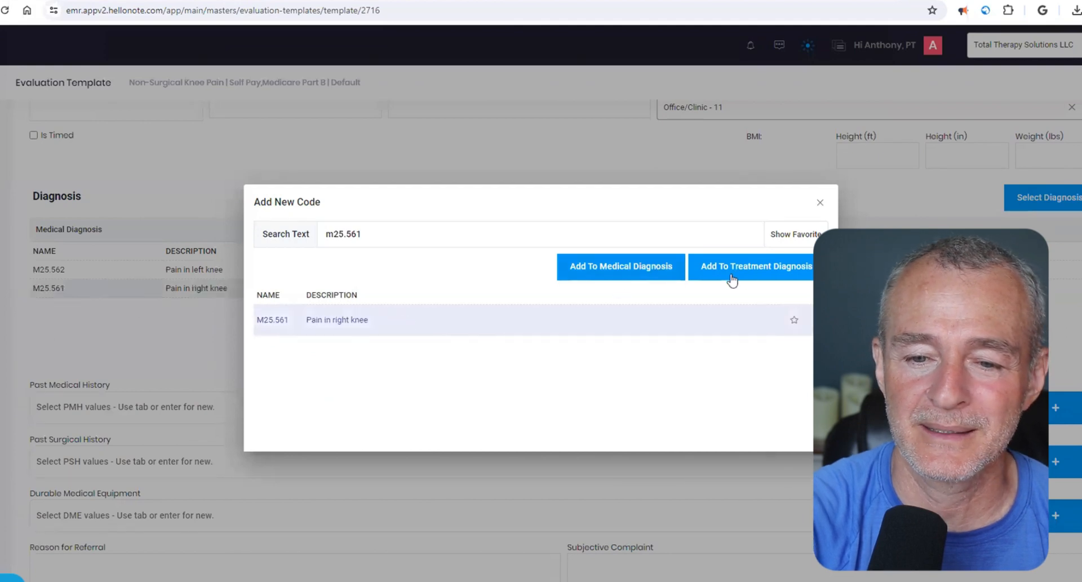
left_click(817, 203)
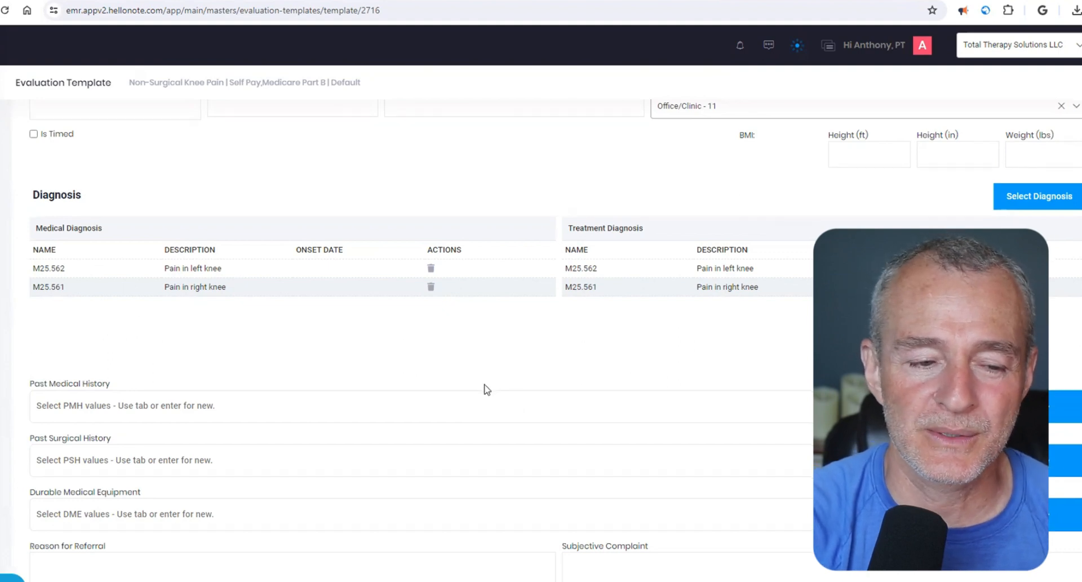
- Examine the remaining assessment fields, from medical and surgical history and durable medical equipment through referral reason, complaints, precautions, vitals and patient goals
scroll(487, 389, "down", 3)
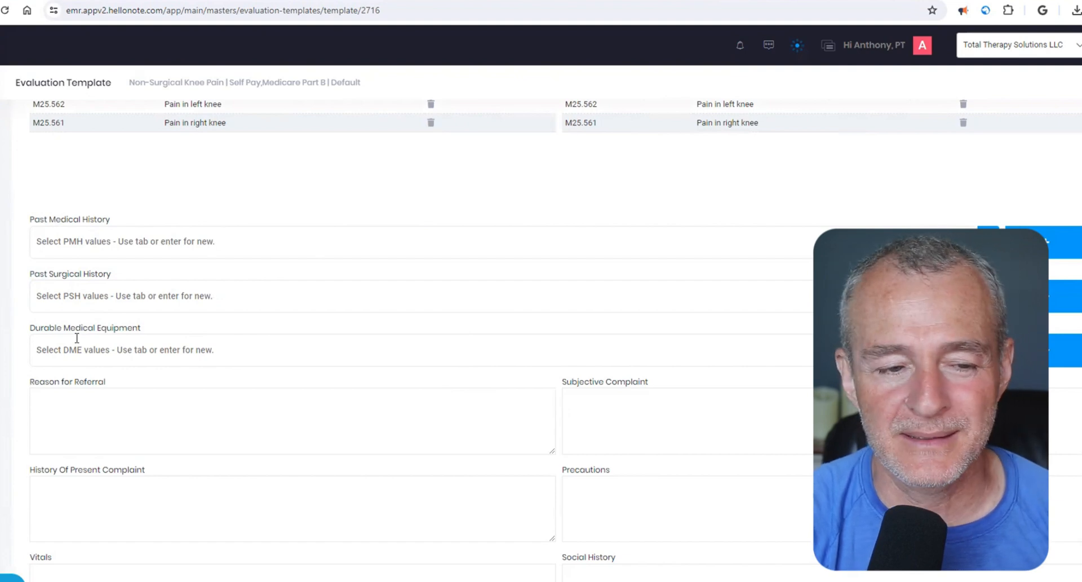
scroll(77, 337, "down", 2)
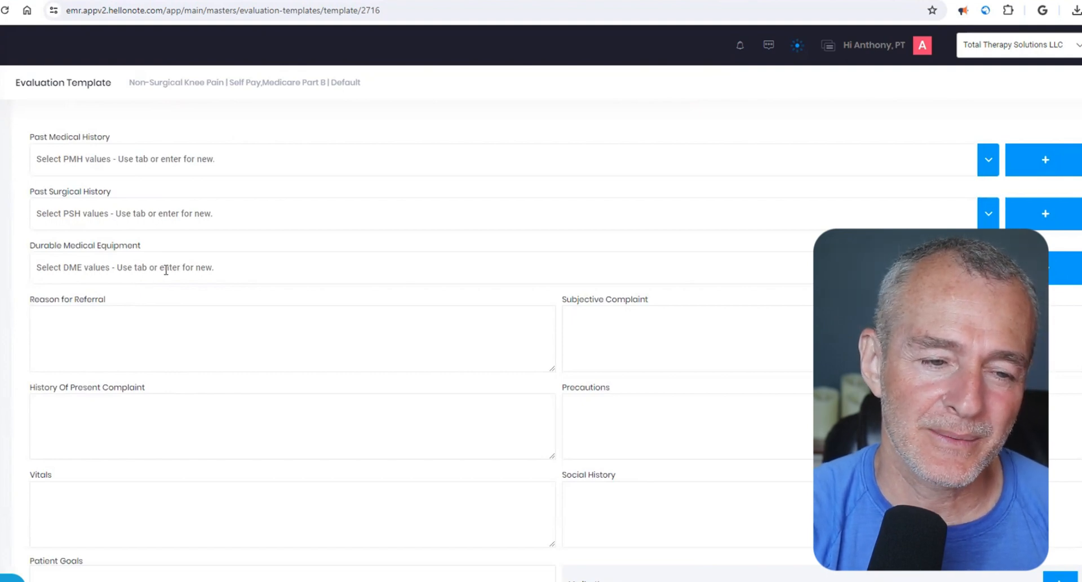
left_click_drag(41, 246, 245, 236)
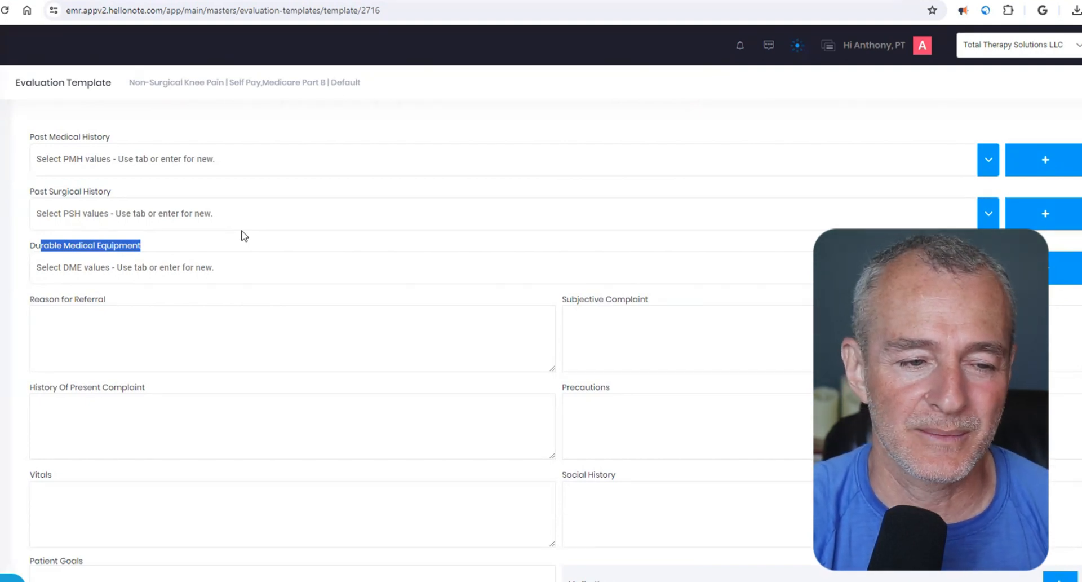
scroll(328, 360, "down", 2)
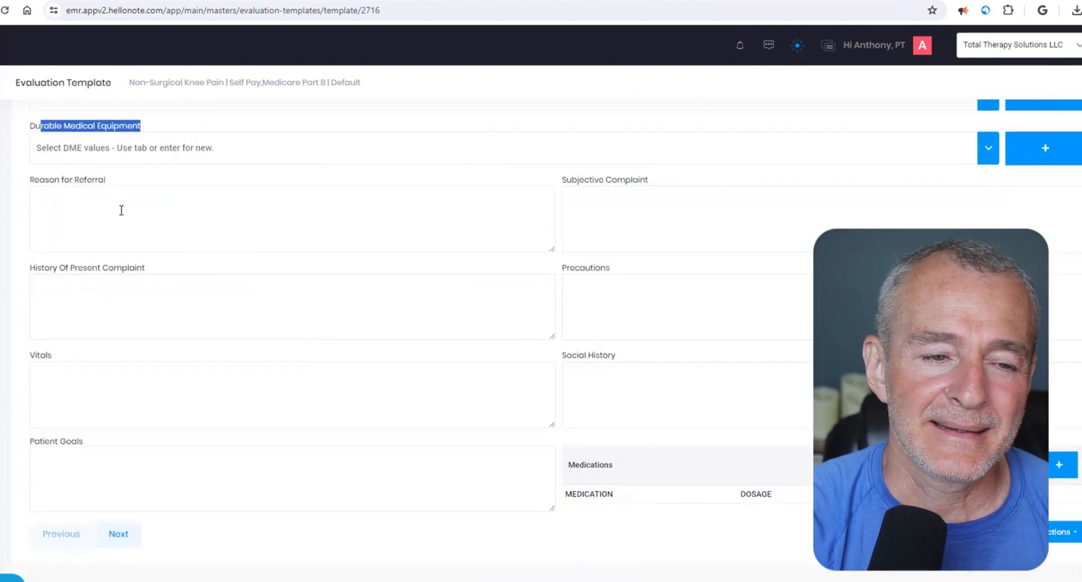
left_click(121, 209)
left_click(587, 237)
left_click(490, 283)
left_click(587, 310)
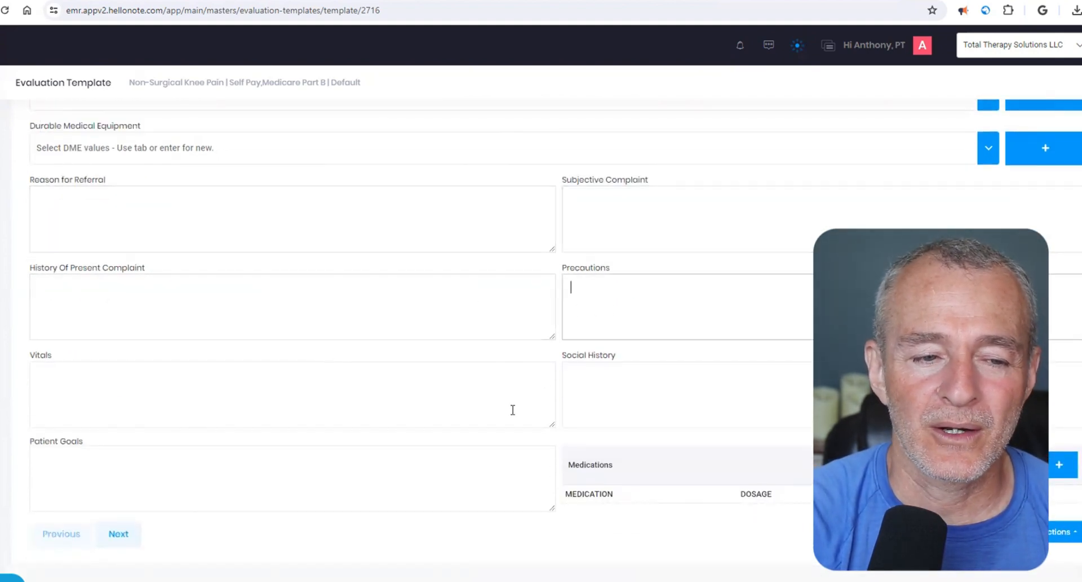
left_click(495, 413)
left_click(669, 393)
left_click(511, 467)
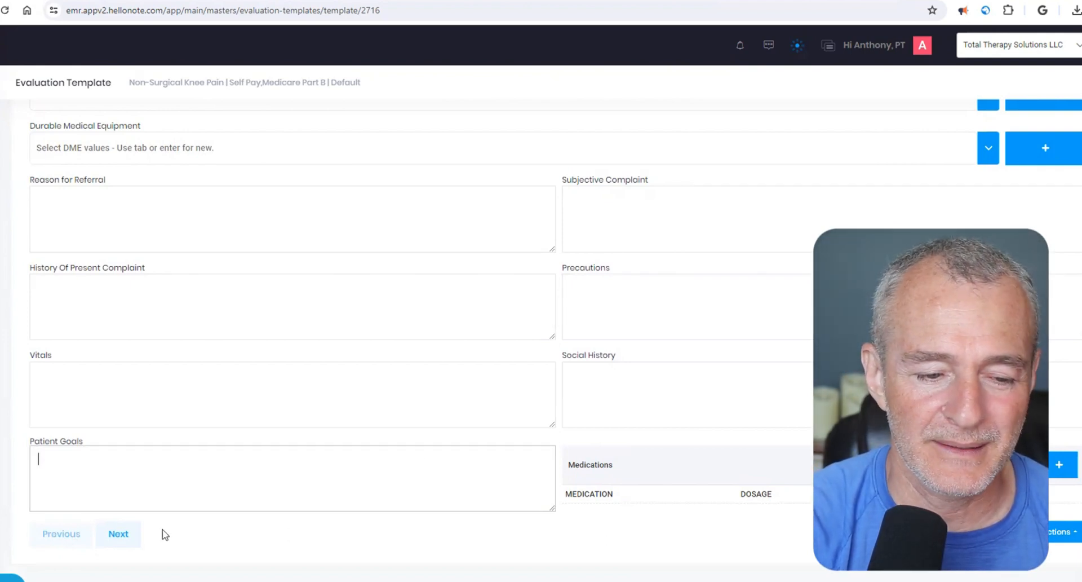
- Proceed to the Functional Deficits section and review the Bed Mobility and Gait items, collapsing each group again
left_click(133, 535)
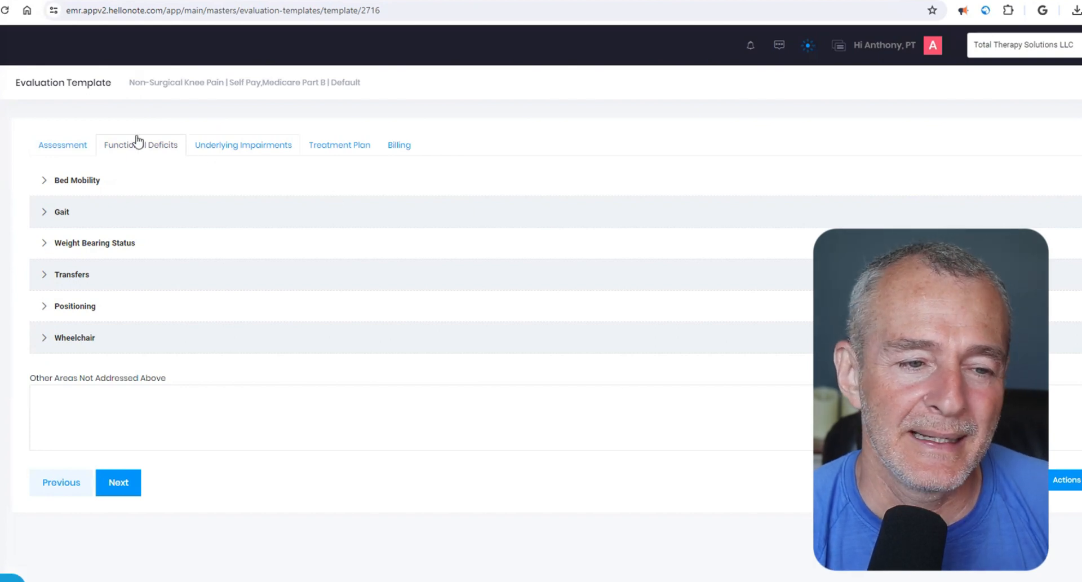
left_click(45, 183)
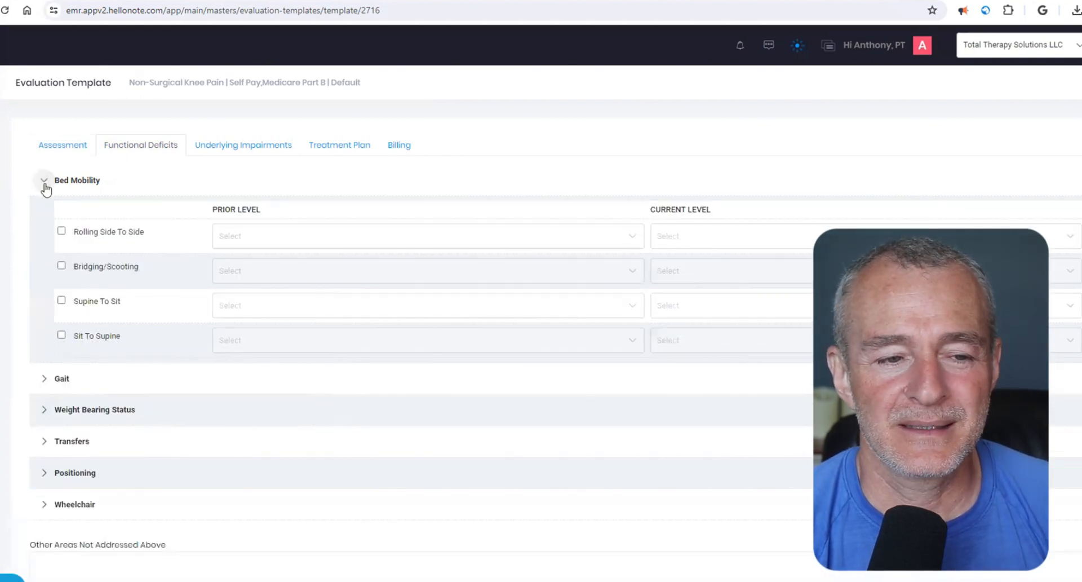
left_click_drag(59, 181, 120, 192)
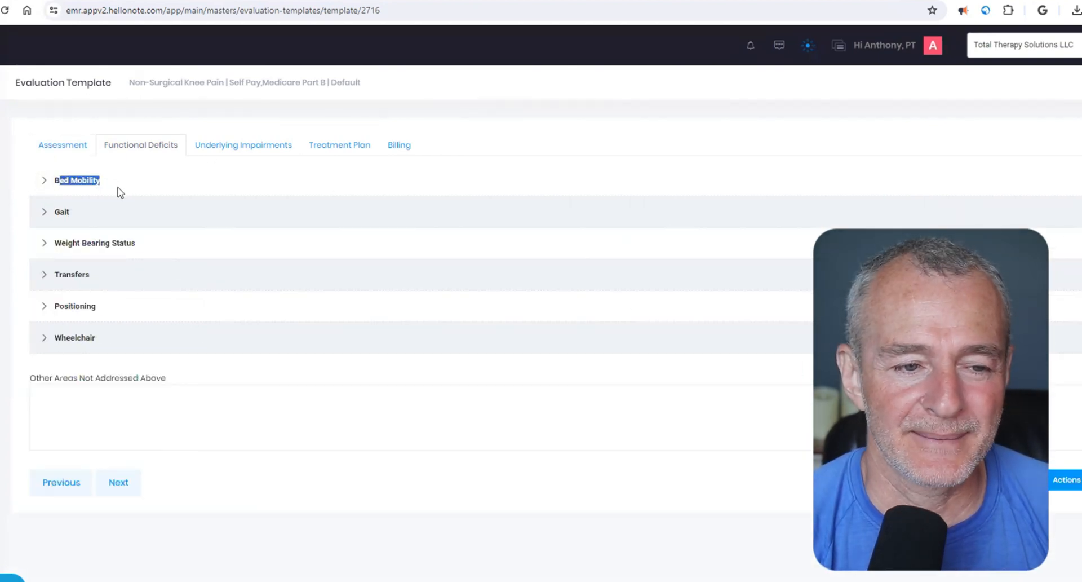
left_click(119, 191)
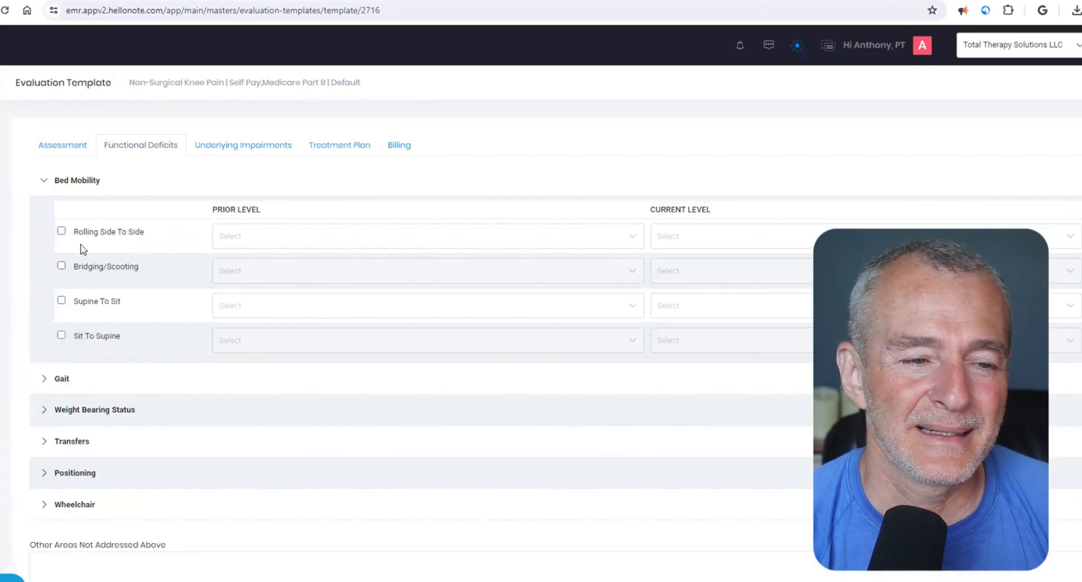
left_click(81, 190)
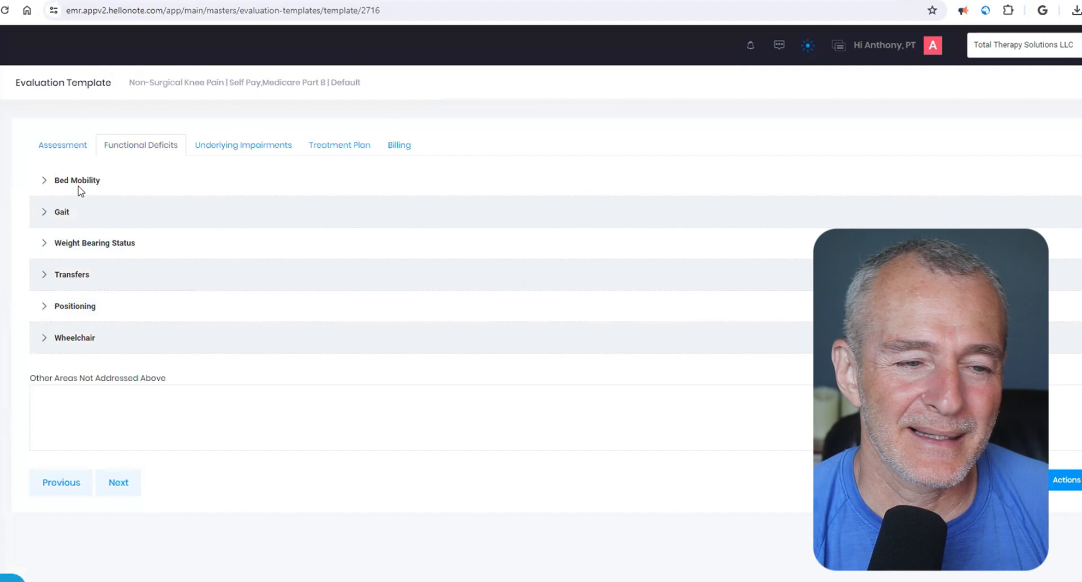
left_click(59, 209)
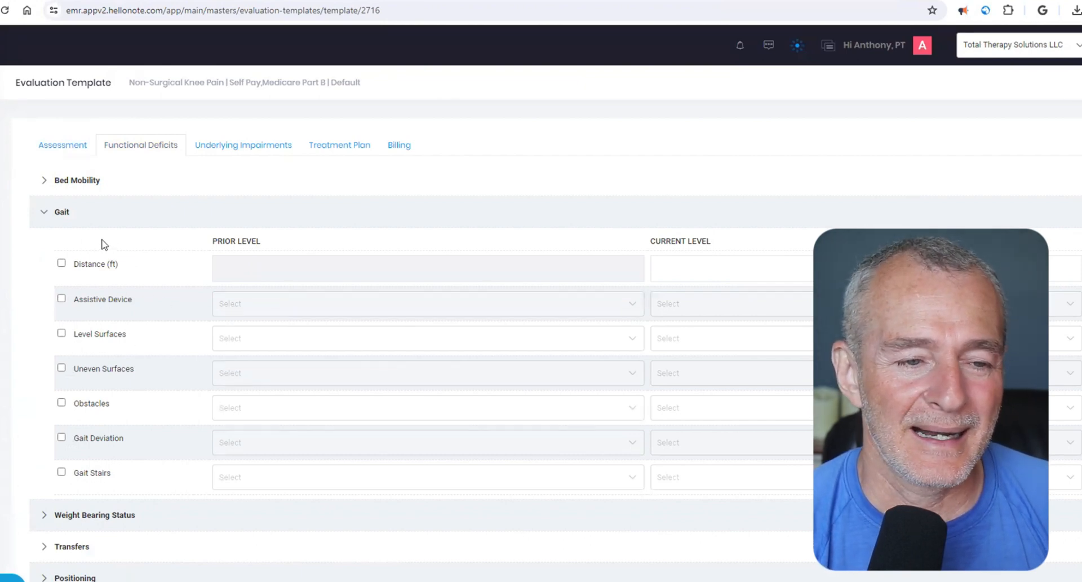
left_click(58, 213)
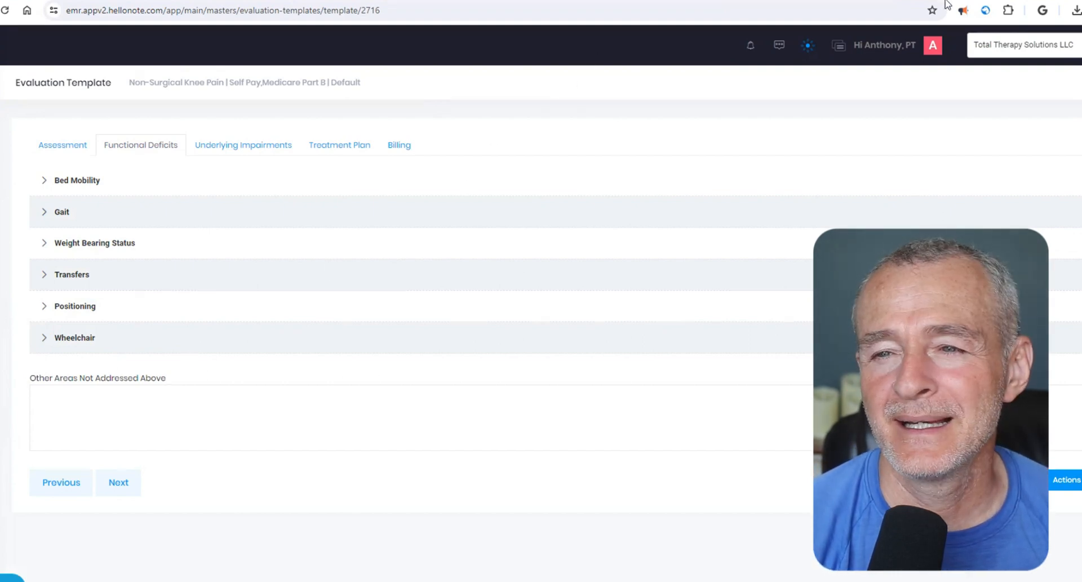
- Switch to the Medicare Benefit Policy Manual PDF, find the evaluation requirements on page 167 and enlarge the view to 150%
key("ctrl+t")
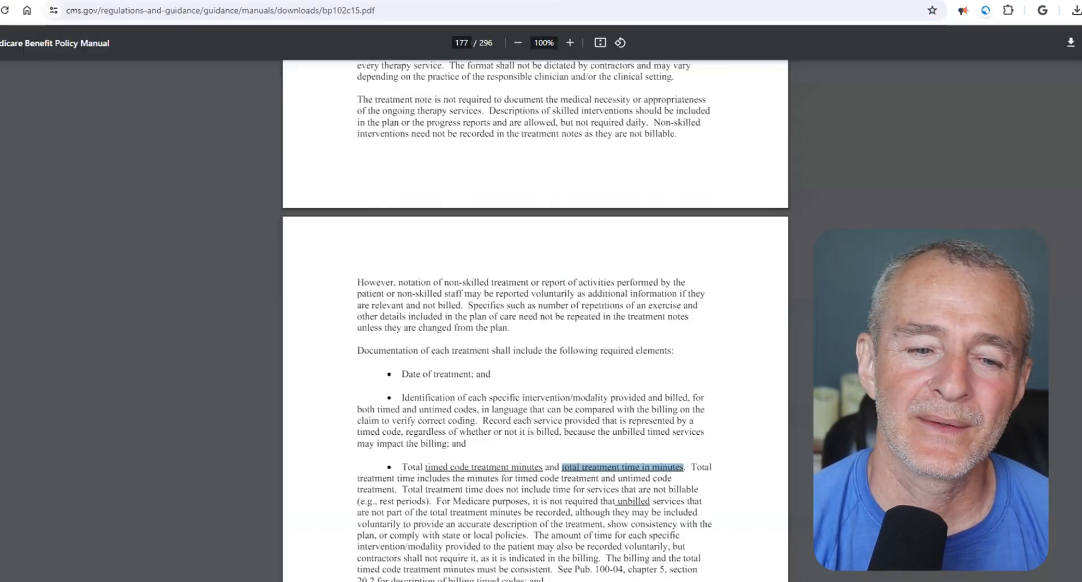
scroll(536, 418, "up", 20)
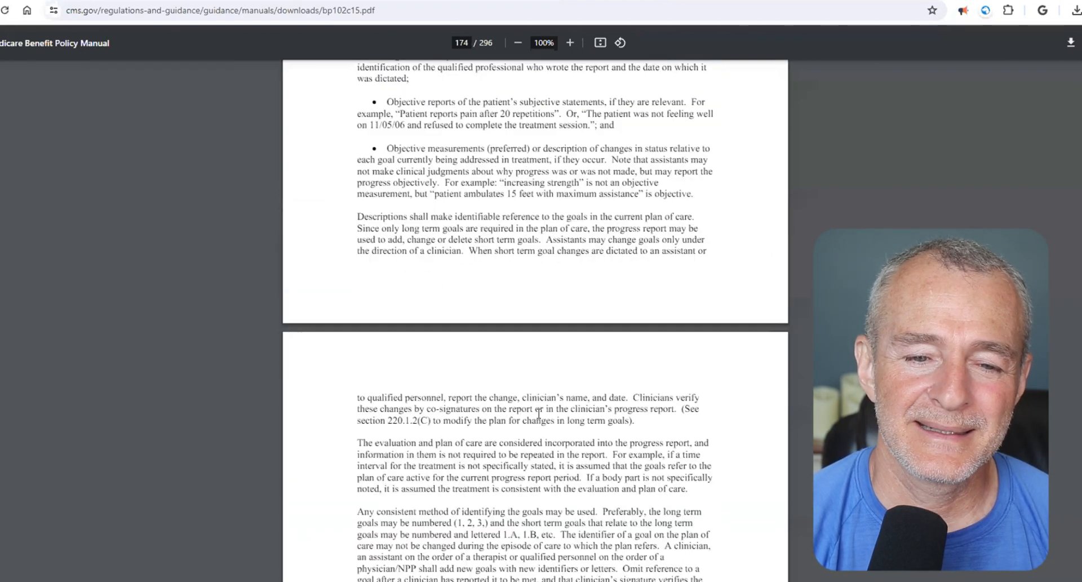
scroll(539, 413, "up", 15)
scroll(539, 413, "up", 20)
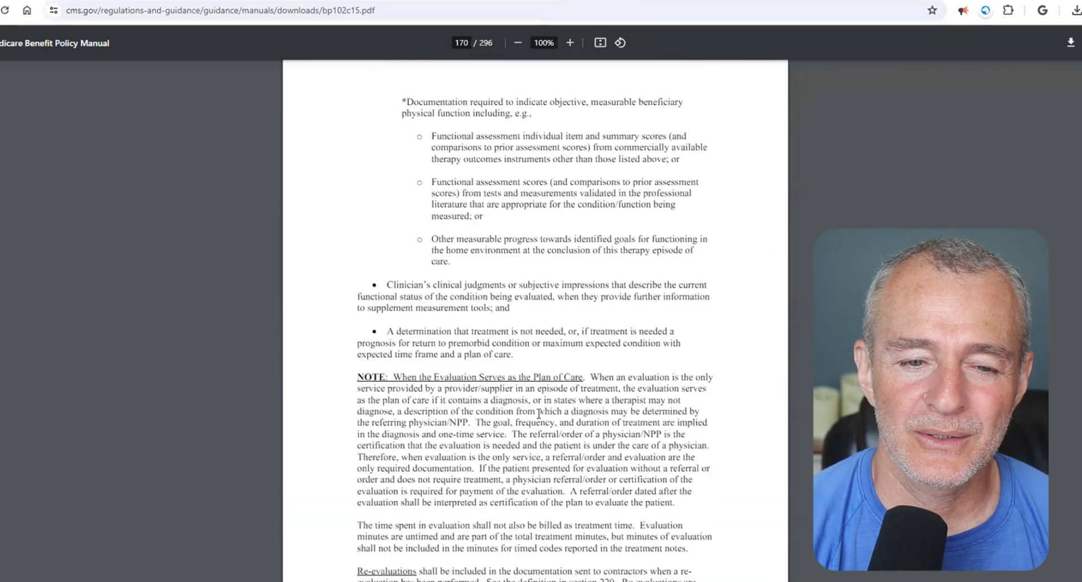
scroll(539, 413, "up", 20)
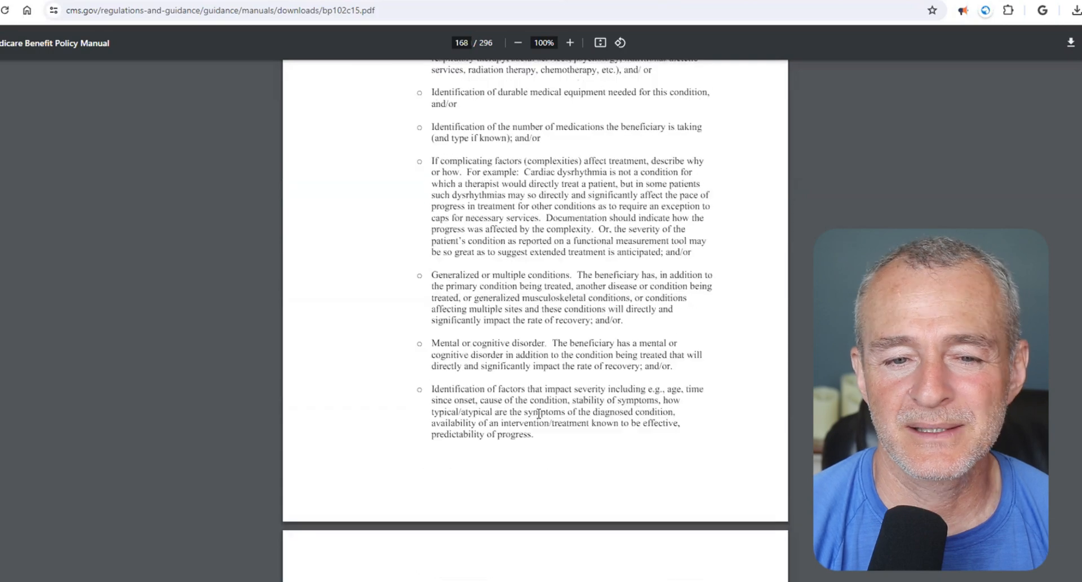
scroll(539, 413, "up", 7)
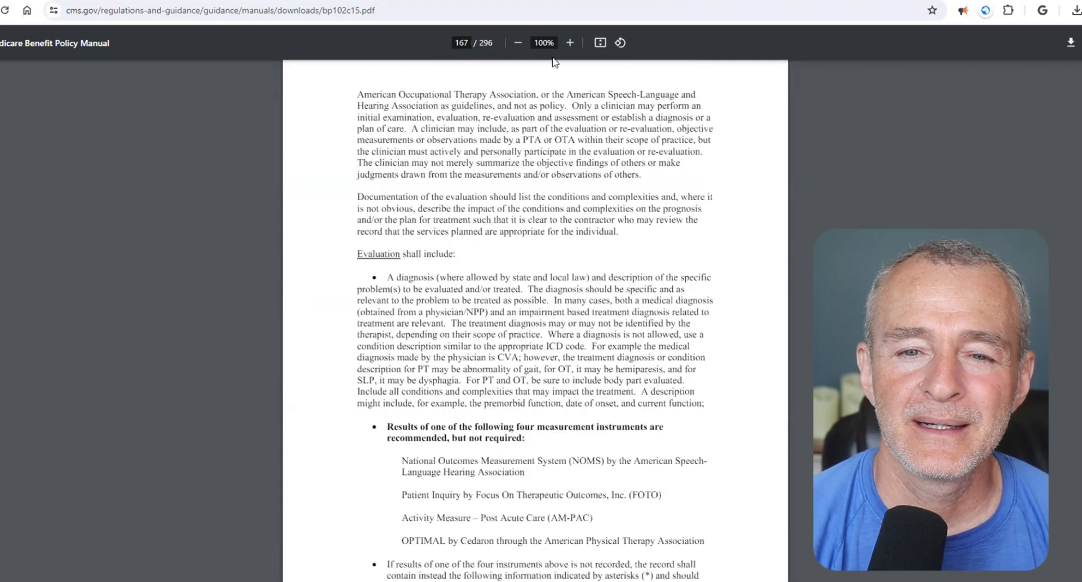
left_click(565, 45)
left_click(565, 45)
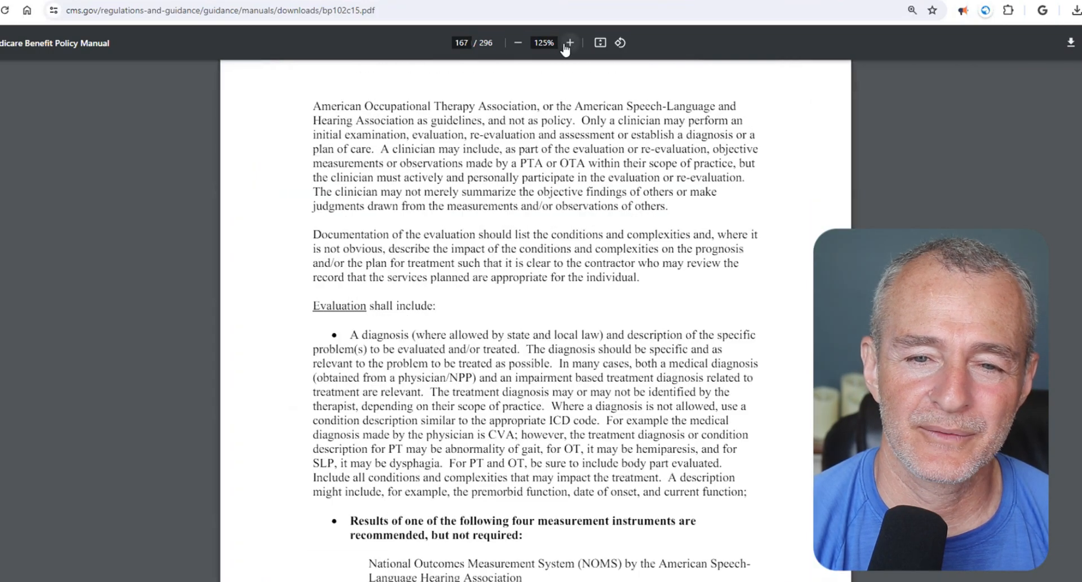
left_click(568, 44)
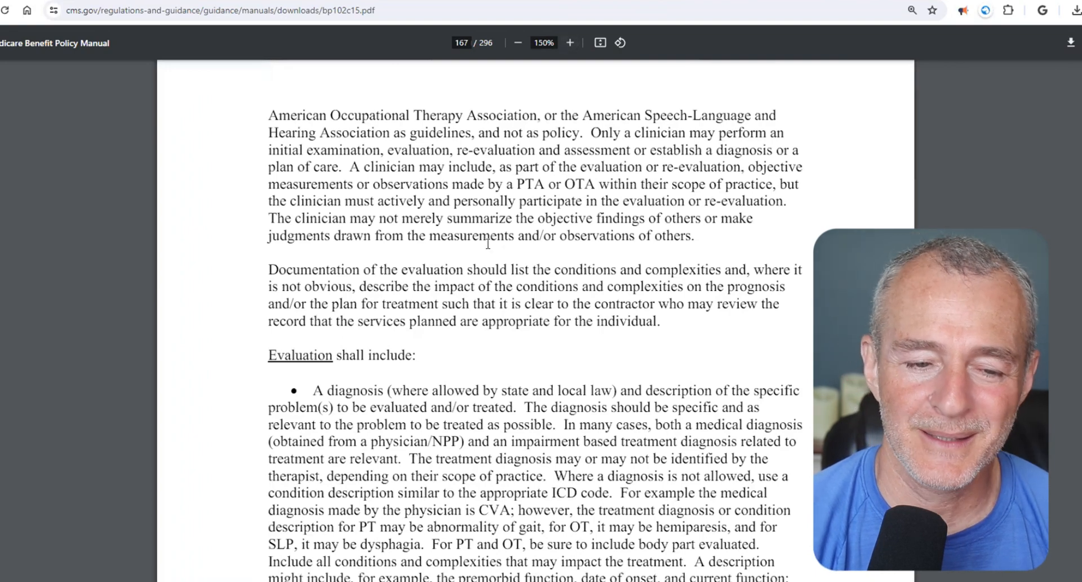
- Examine the manual's "Evaluation shall include" requirements, highlighting the diagnosis, the recommended-but-not-required measurement instruments and the OPTIMAL entry
scroll(386, 320, "down", 2)
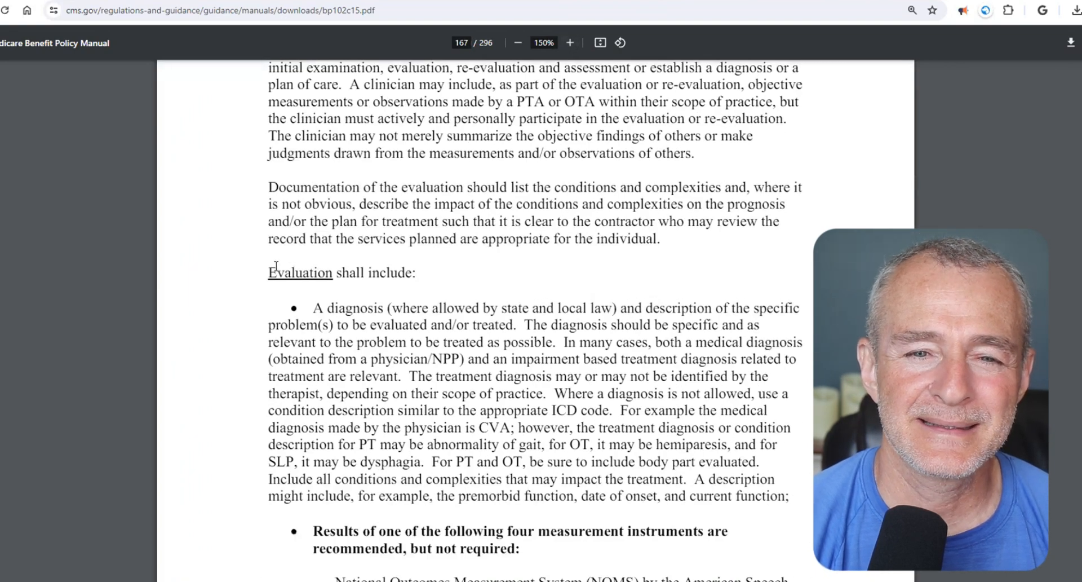
left_click_drag(269, 271, 417, 267)
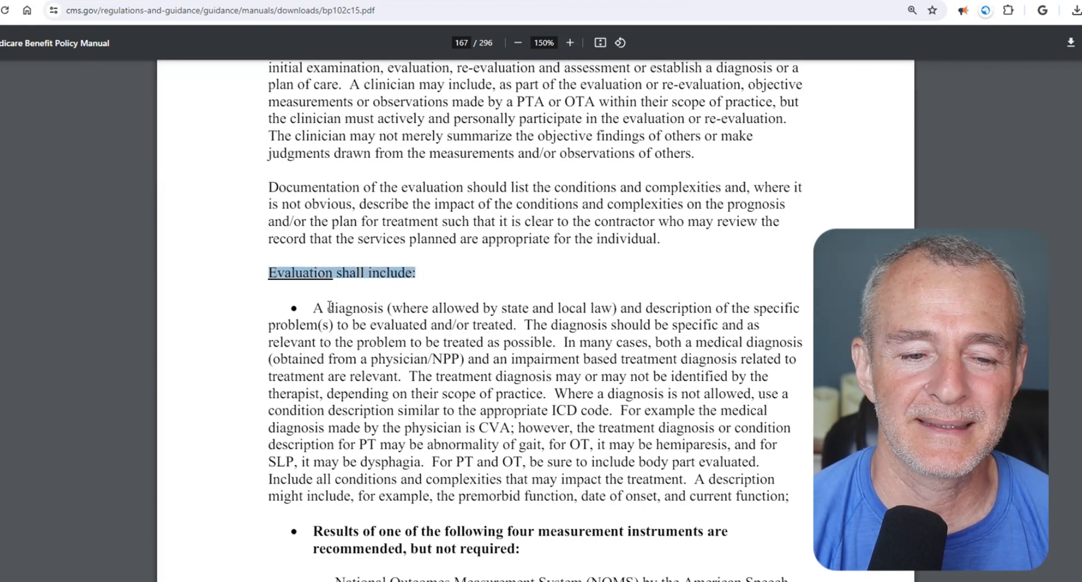
left_click_drag(324, 308, 381, 313)
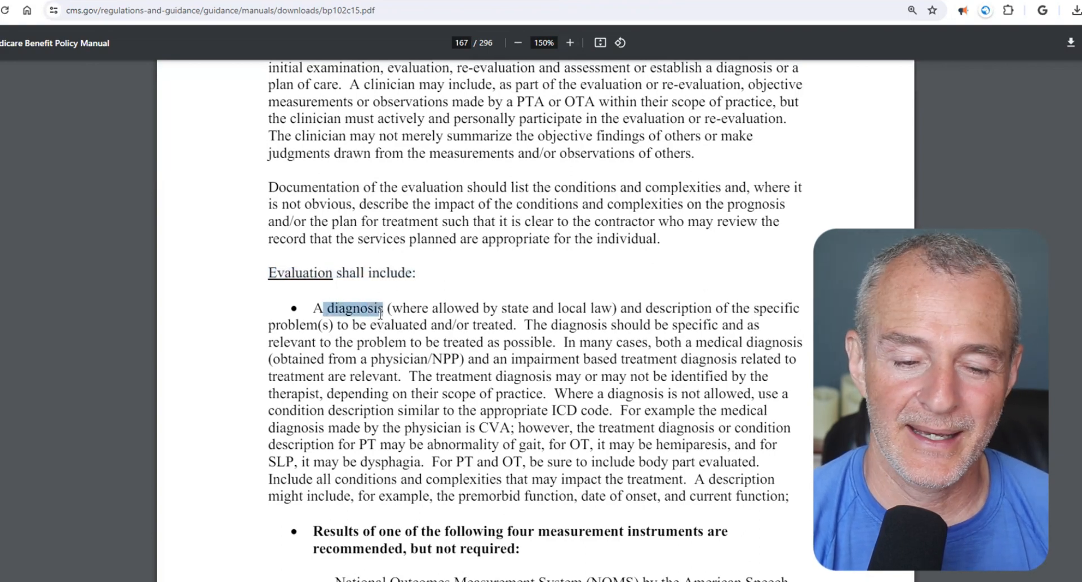
scroll(380, 313, "down", 6)
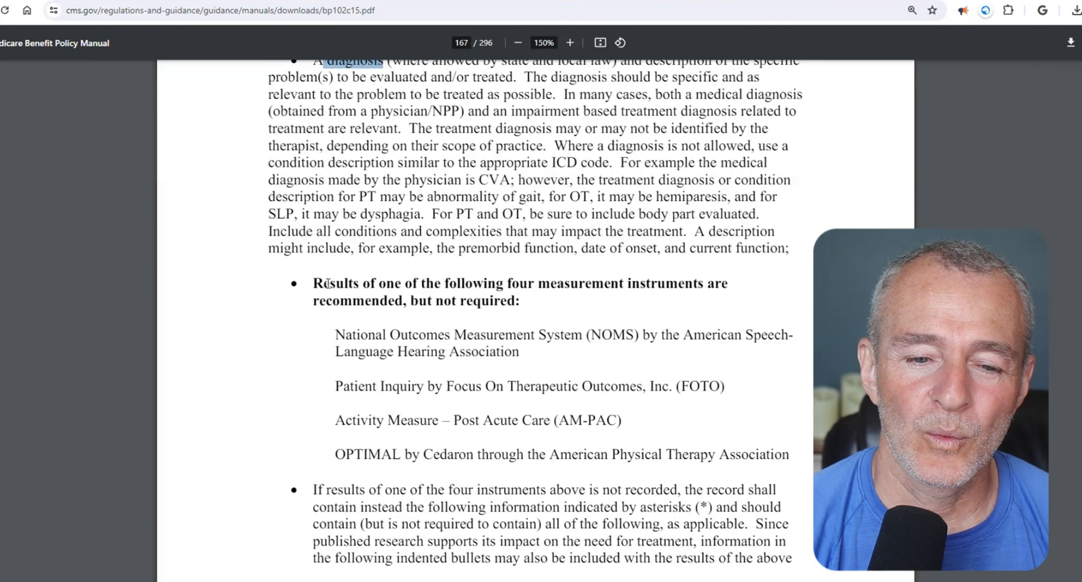
left_click_drag(386, 283, 538, 279)
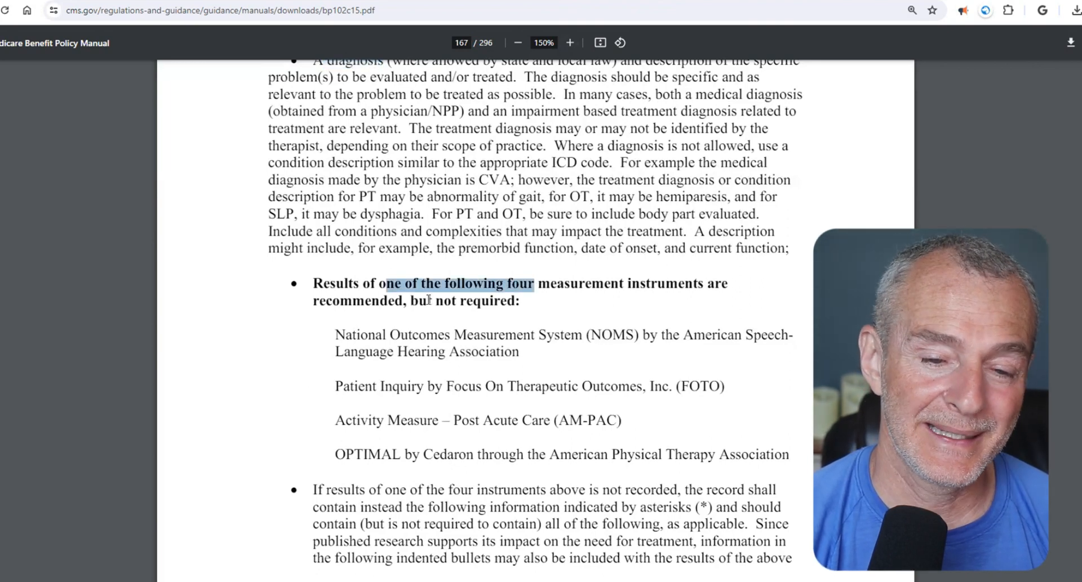
left_click_drag(403, 300, 518, 301)
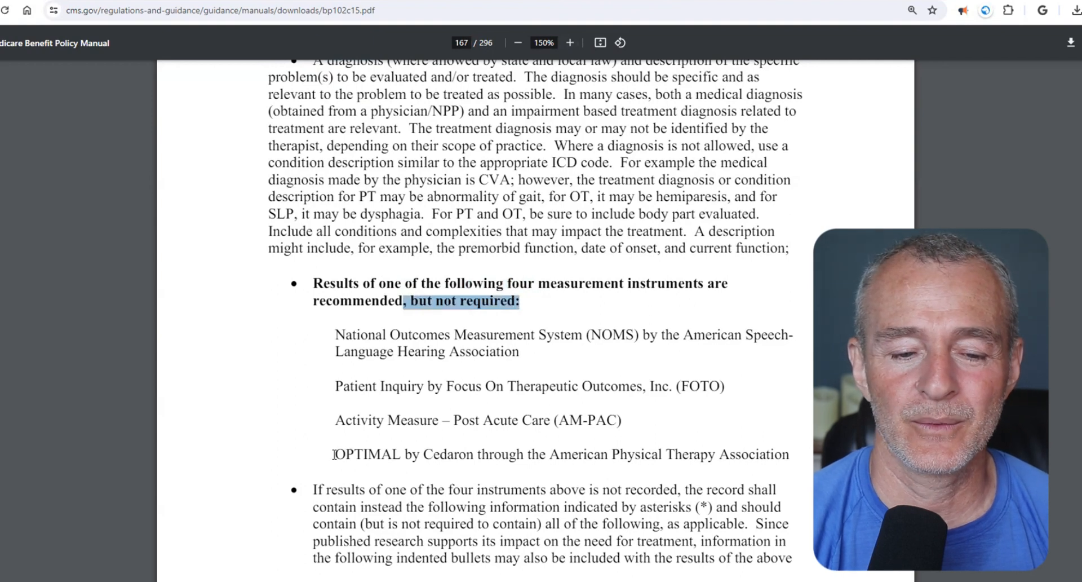
left_click_drag(335, 454, 804, 451)
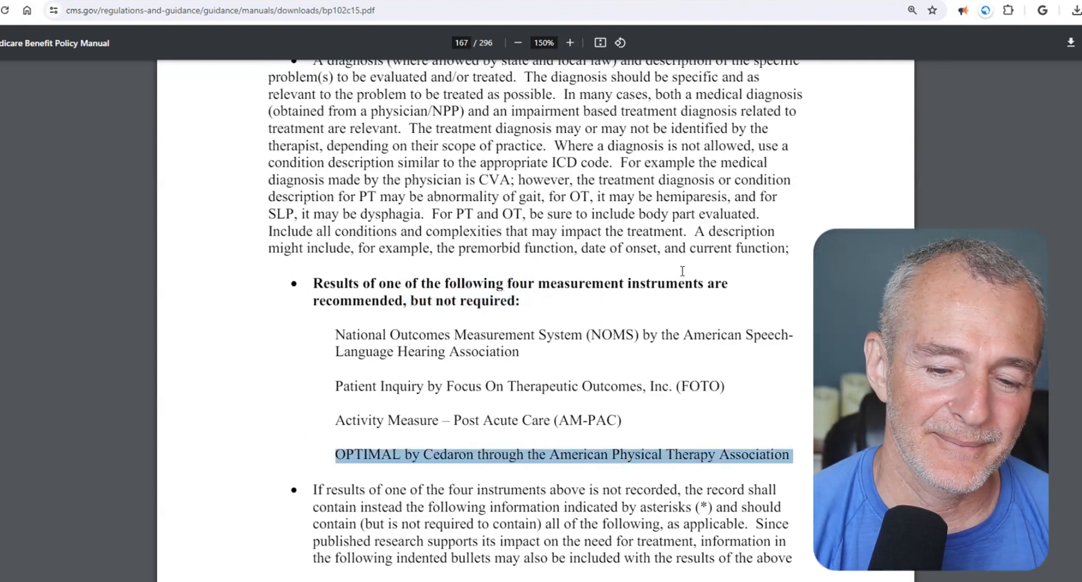
scroll(681, 249, "down", 3)
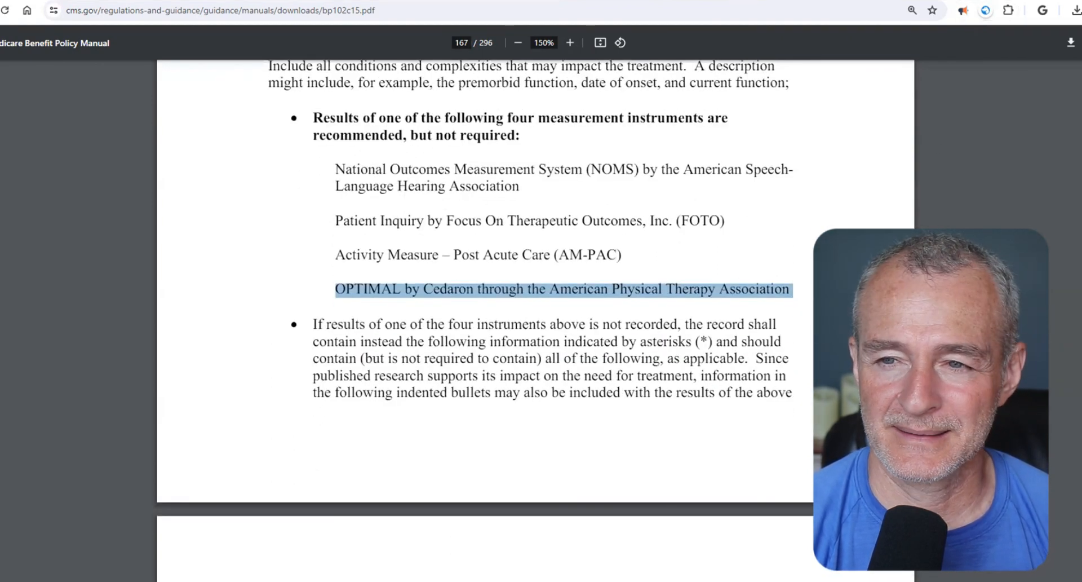
- Search Google for "lower extremity functional scale pdf" in a new tab and open the Emory Healthcare LEFS document
key("ctrl+t")
left_click(679, 11)
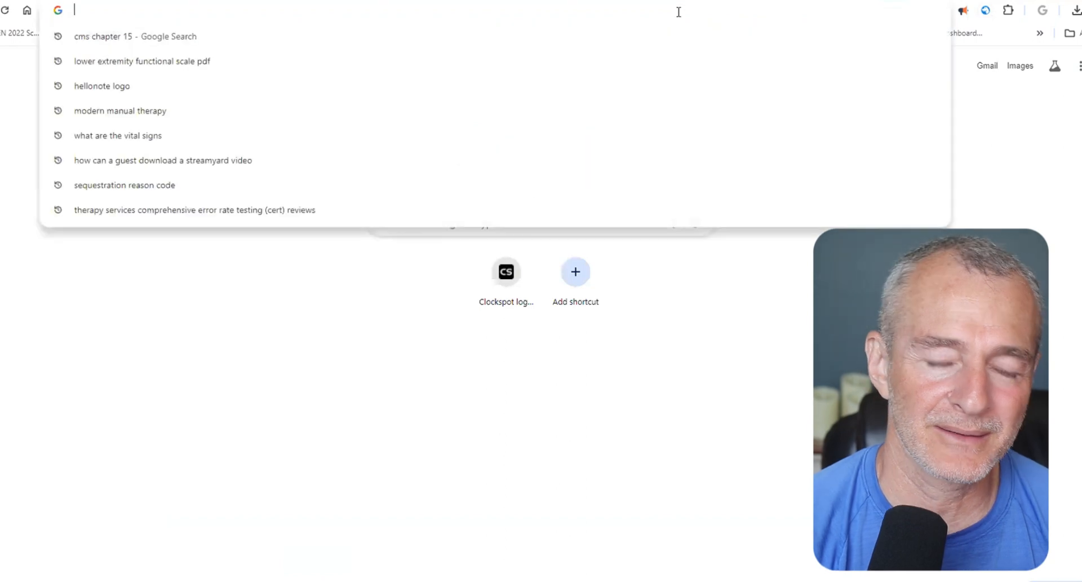
type("lower extremity functional scale pdf")
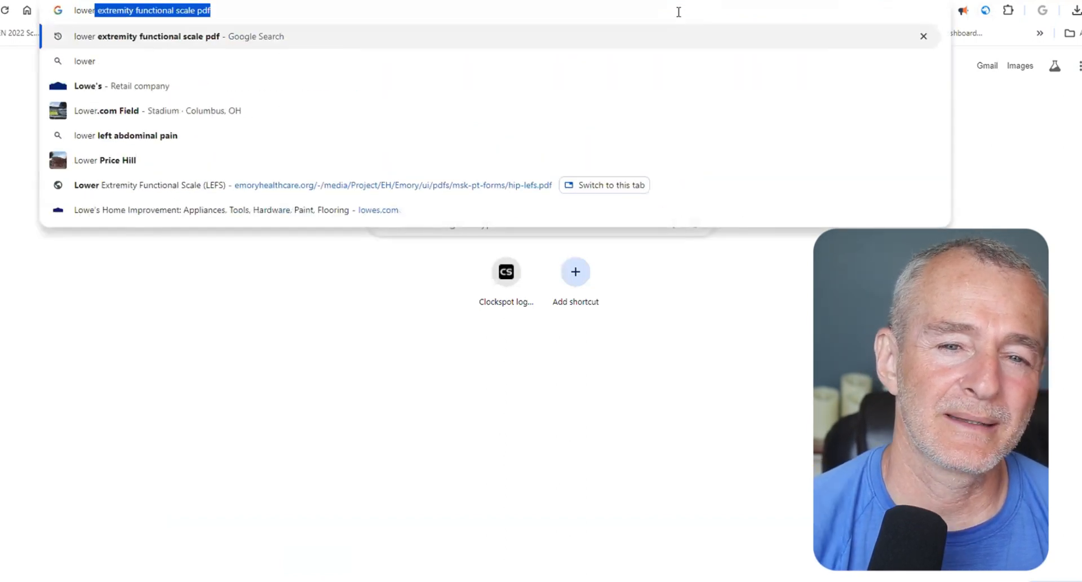
left_click(675, 43)
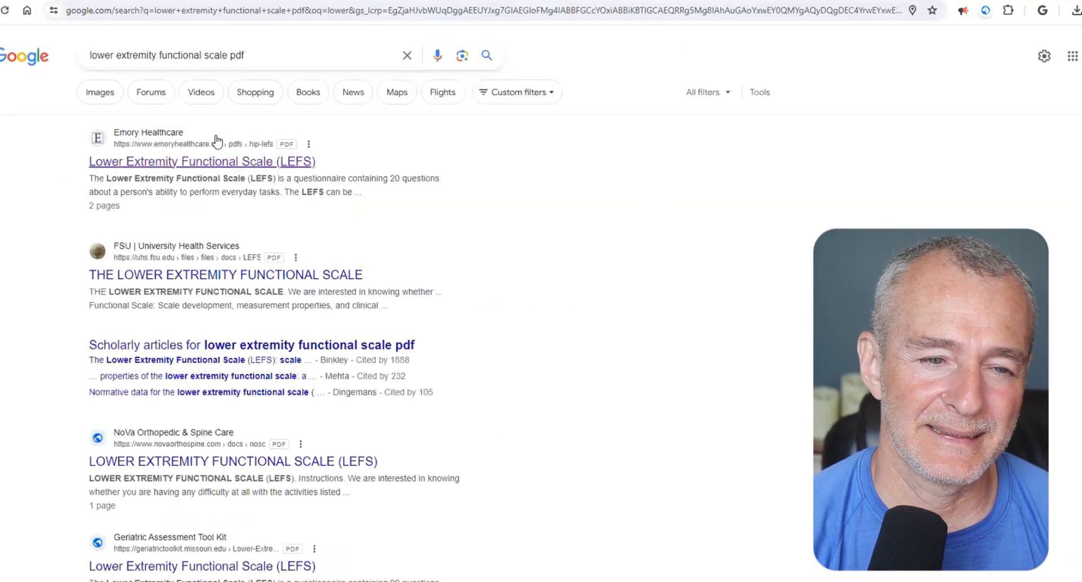
left_click(265, 162)
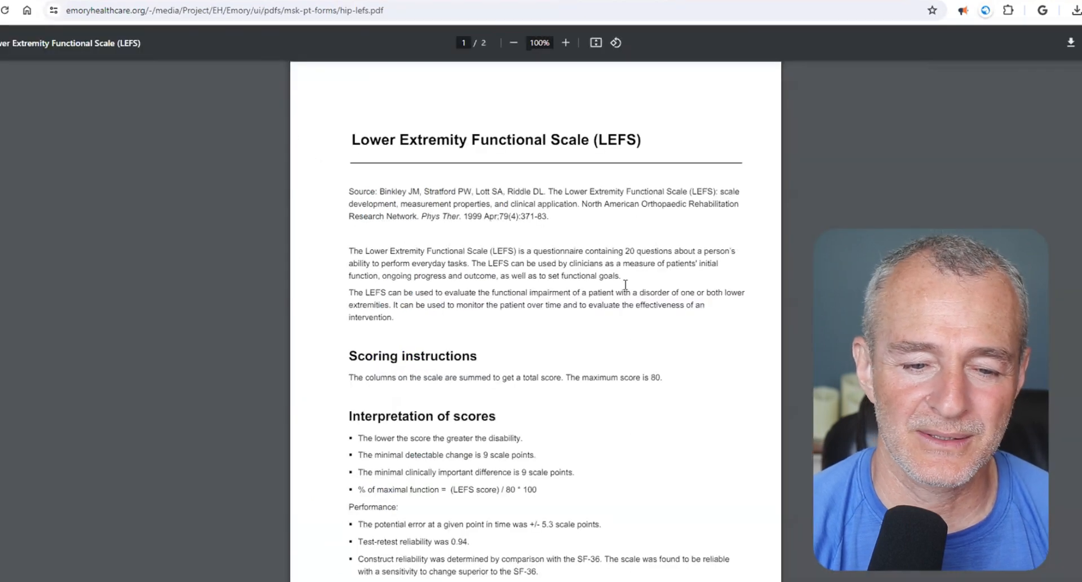
- Review the activity questions on page 2 of the LEFS questionnaire, including the running and sharp-turn items, and download the PDF
scroll(625, 284, "down", 15)
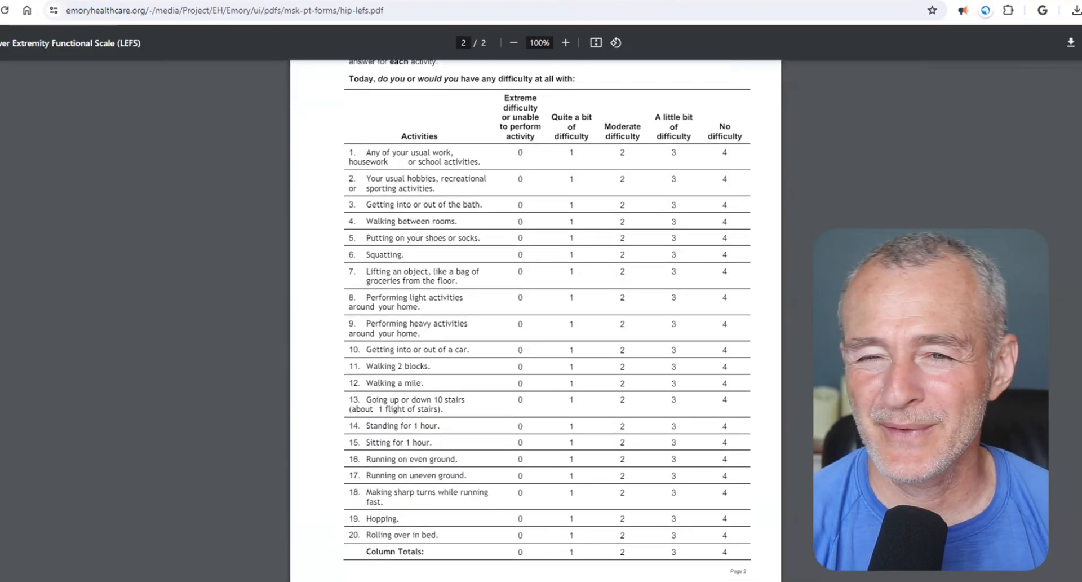
left_click_drag(367, 475, 489, 471)
left_click_drag(351, 458, 479, 459)
left_click_drag(366, 492, 494, 501)
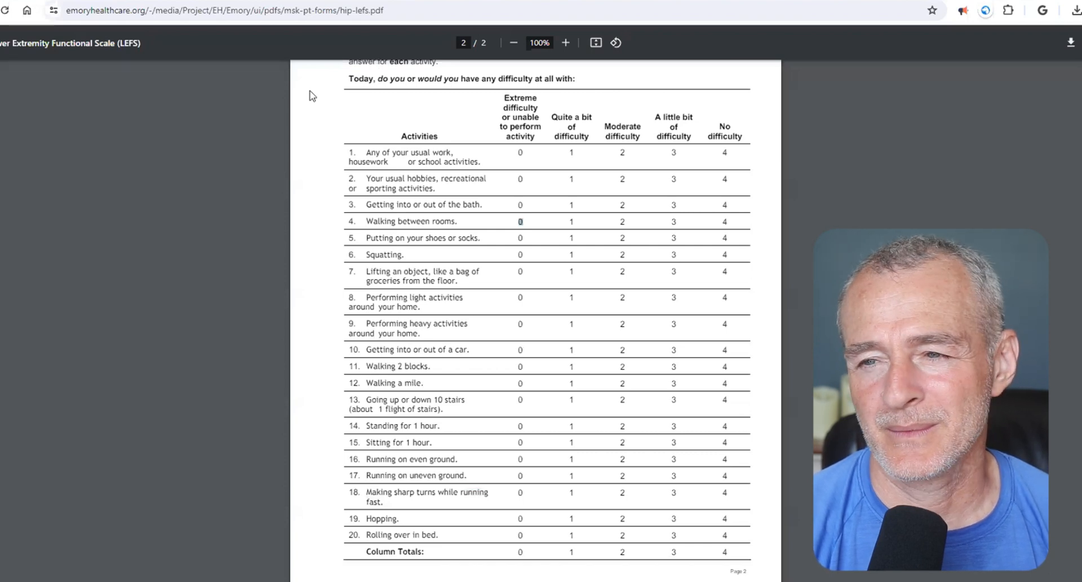
left_click(1073, 45)
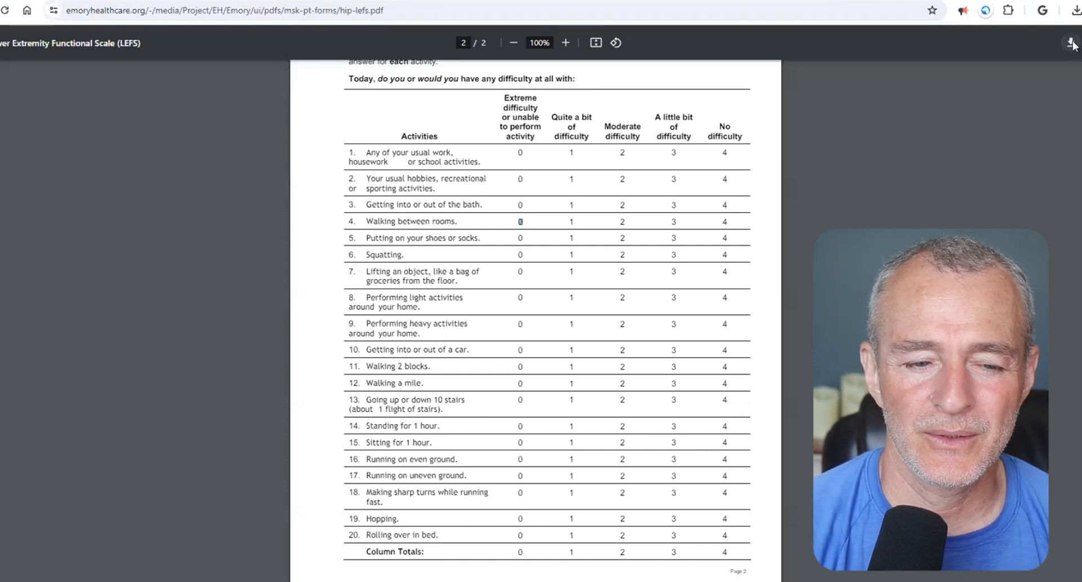
- Save the LEFS document as hip-lefs.pdf in Downloads and open Google Drive in a new tab
left_click(72, 547)
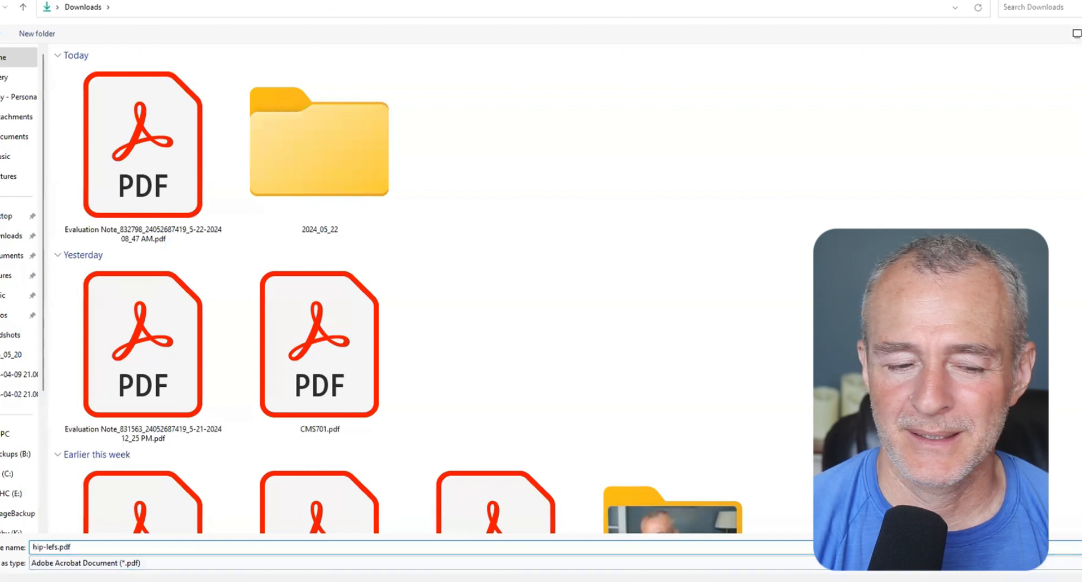
key("Return")
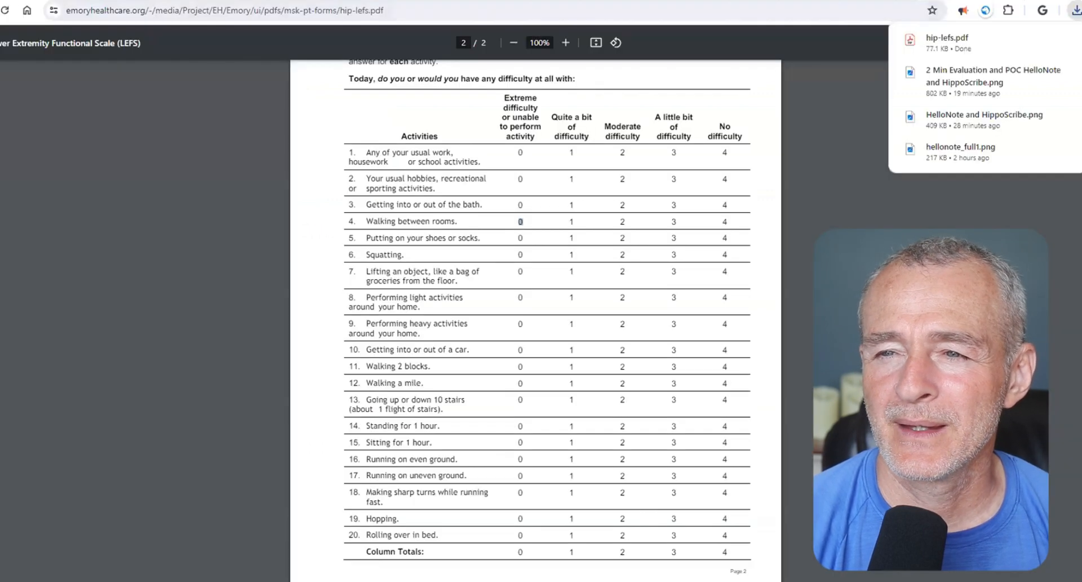
key("ctrl+t")
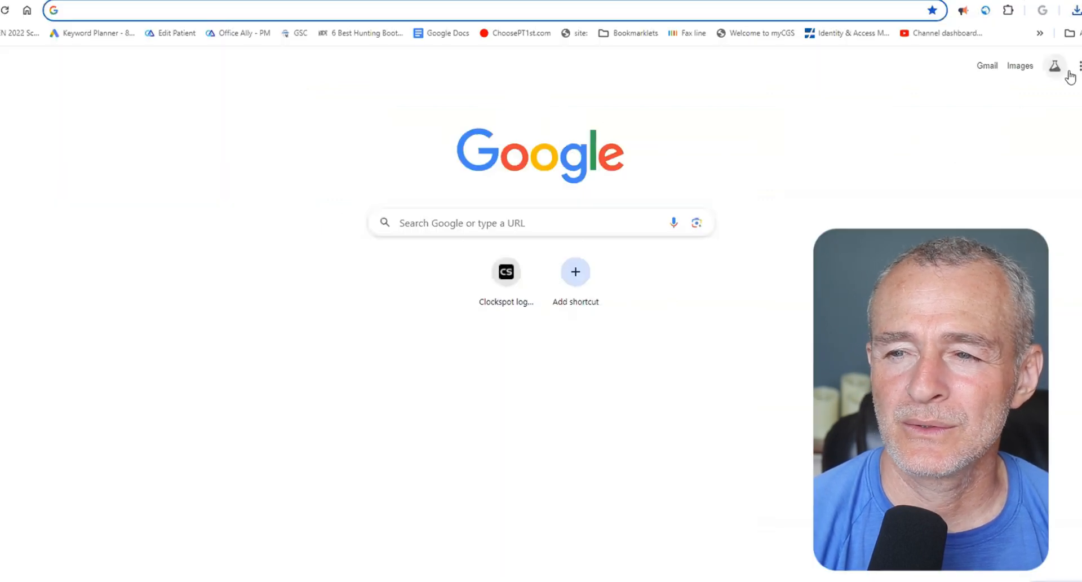
left_click(1081, 66)
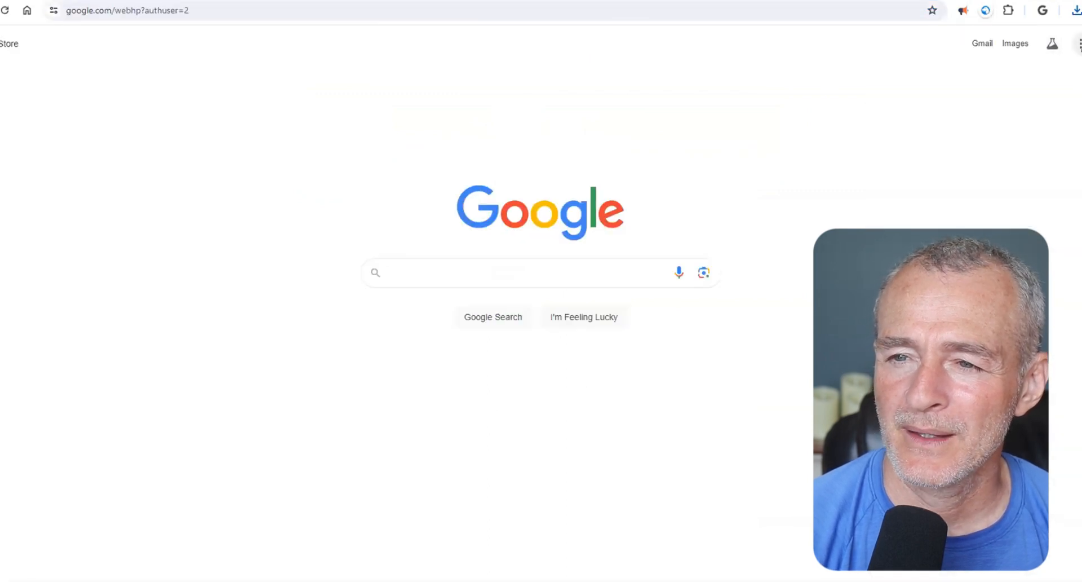
left_click(1078, 44)
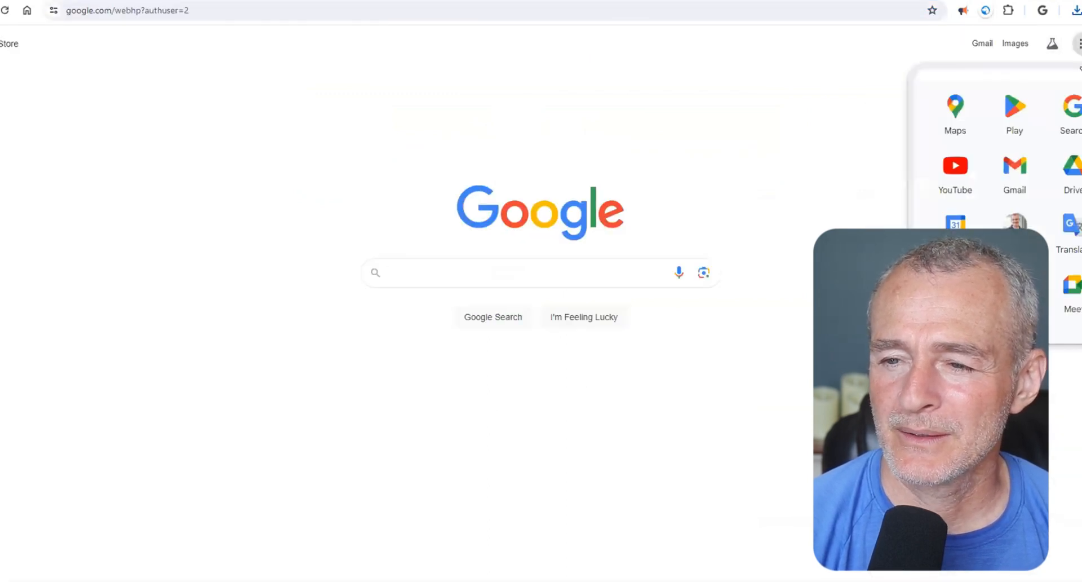
left_click(1074, 166)
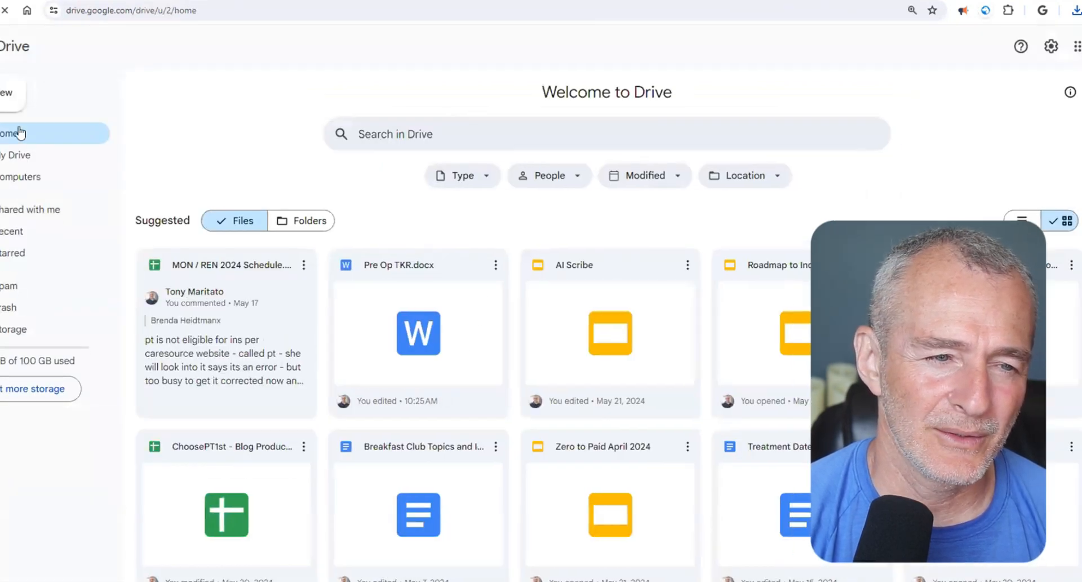
- Upload hip-lefs.pdf from the Downloads folder to Google Drive
left_click(12, 94)
left_click(21, 127)
left_click(145, 151)
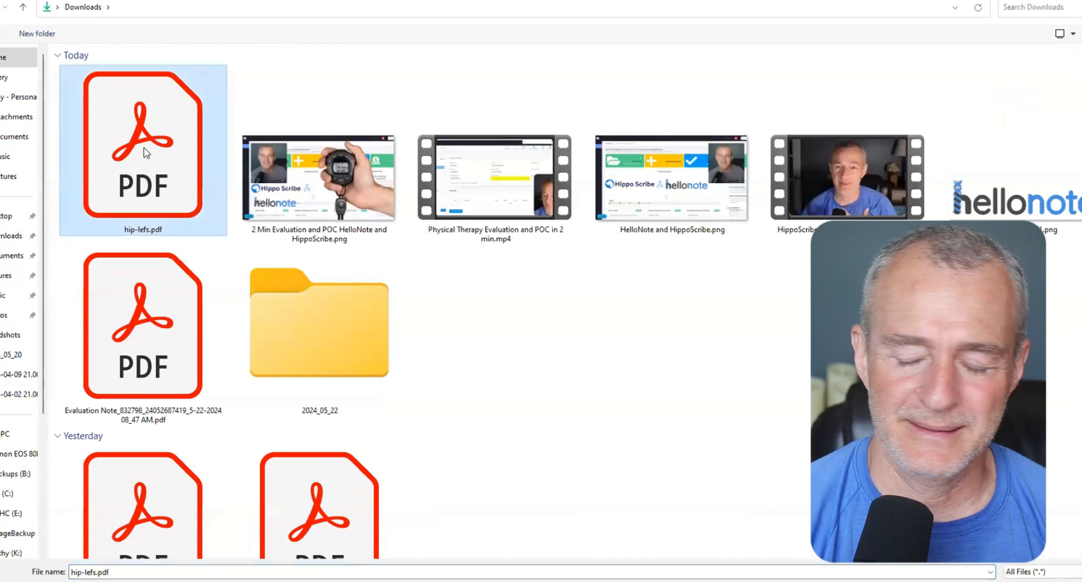
double_click(145, 151)
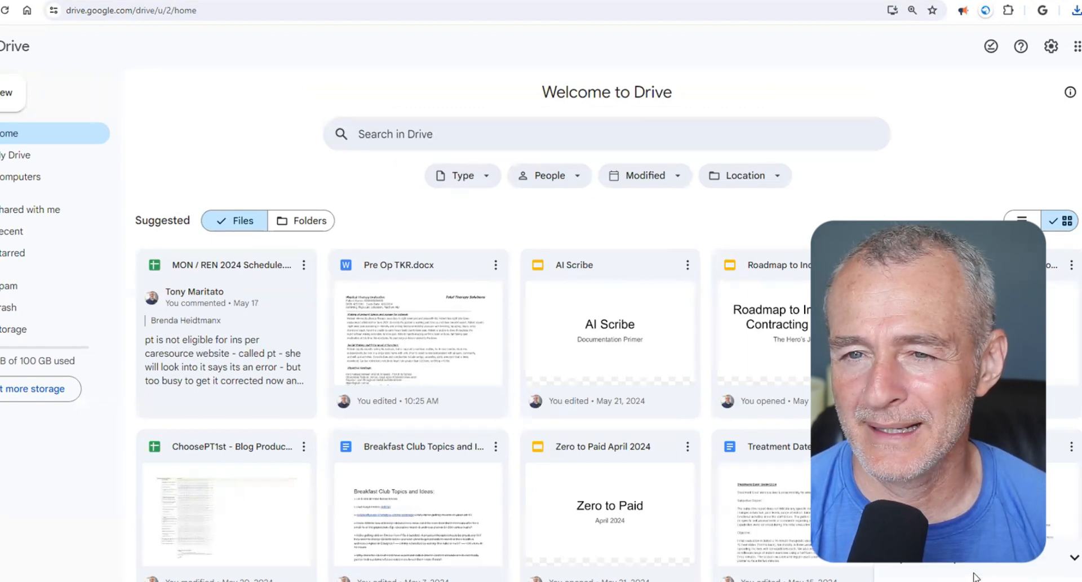
- Open the uploaded hip-lefs.pdf and convert it to an editable document with Google Docs
left_click(976, 580)
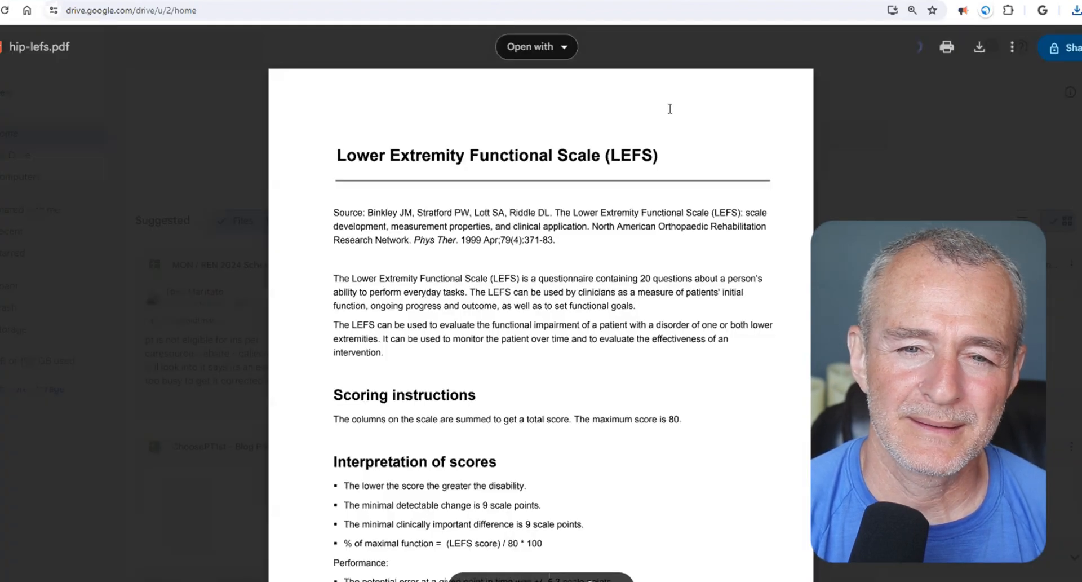
left_click(544, 48)
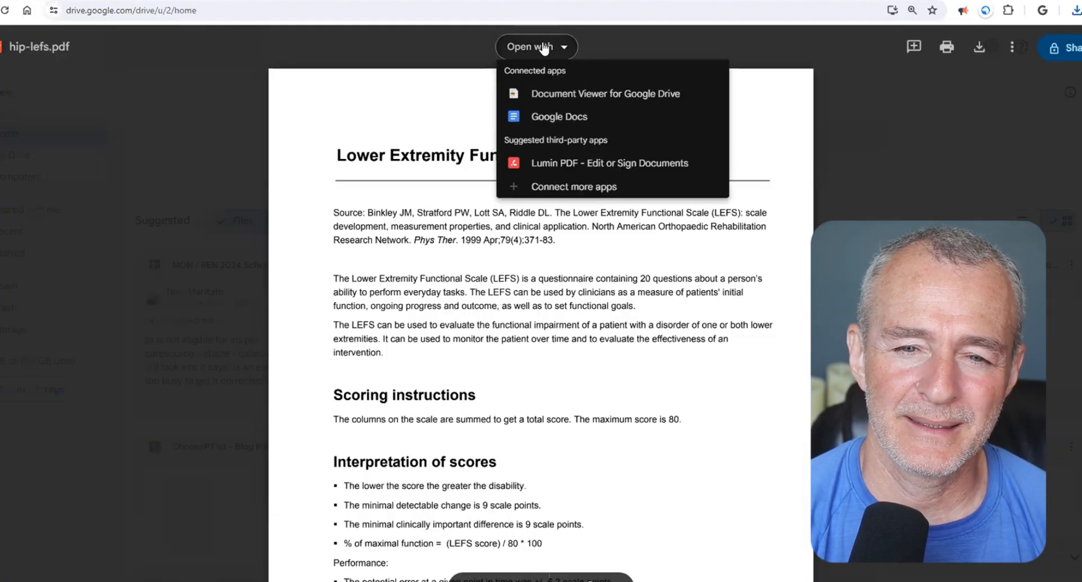
left_click(554, 117)
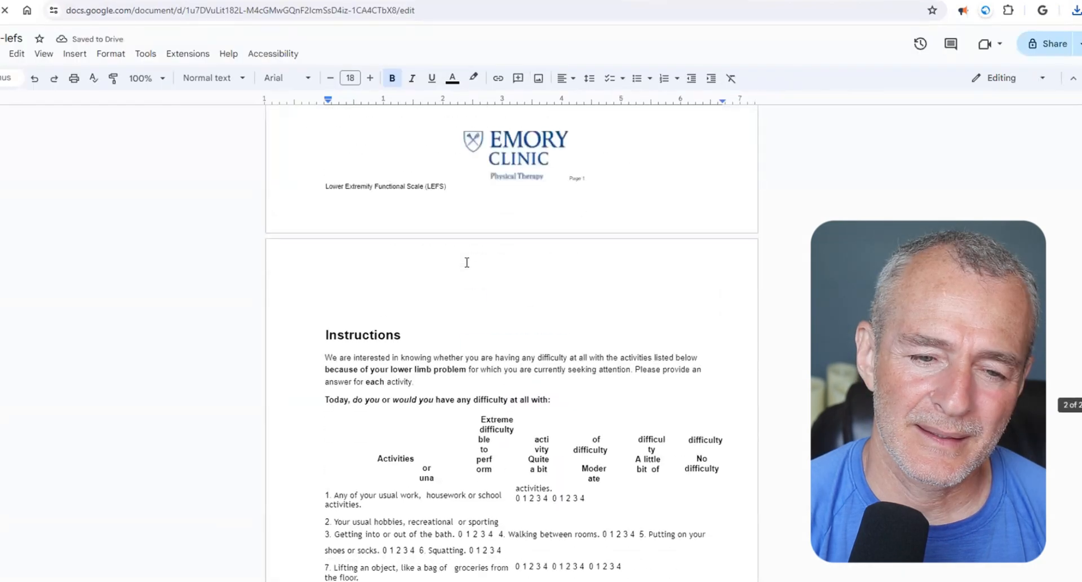
- Copy "Any of your usual work, housework or school activities." from the LEFS document into the template's Other Areas Not Addressed Above field
scroll(466, 261, "down", 5)
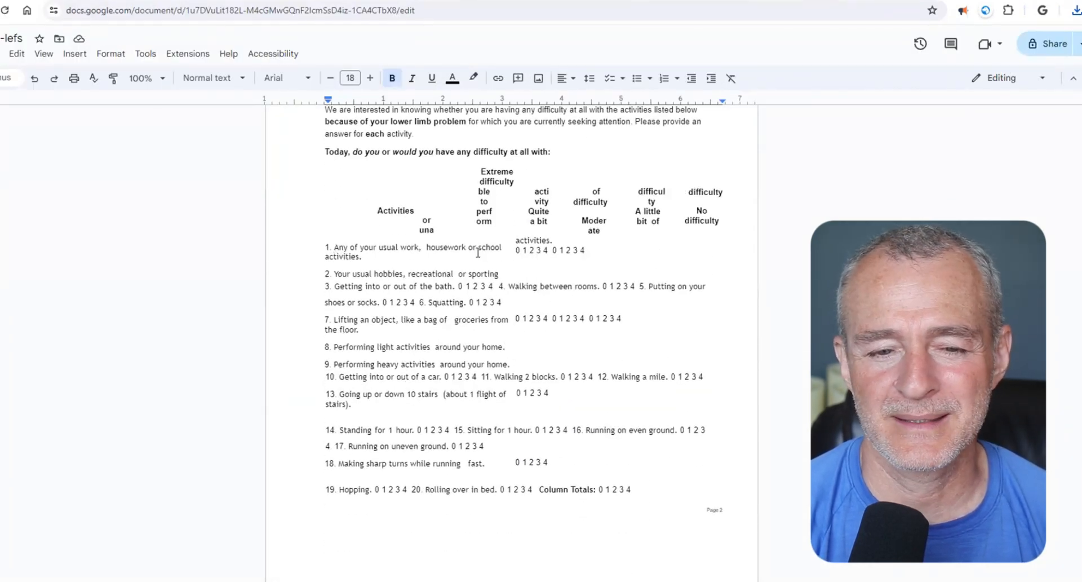
left_click_drag(333, 246, 366, 253)
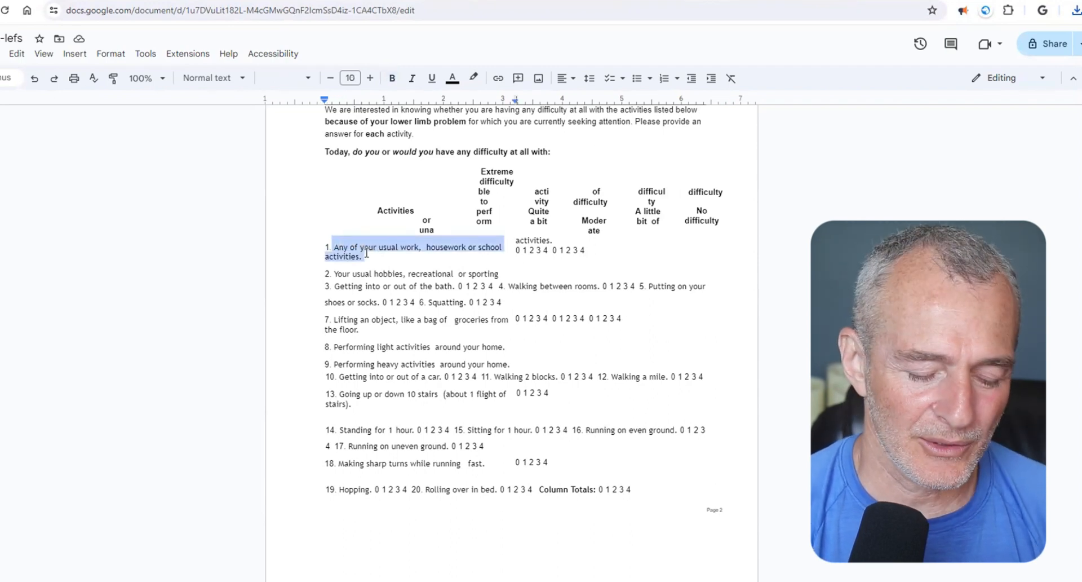
left_click(521, 234)
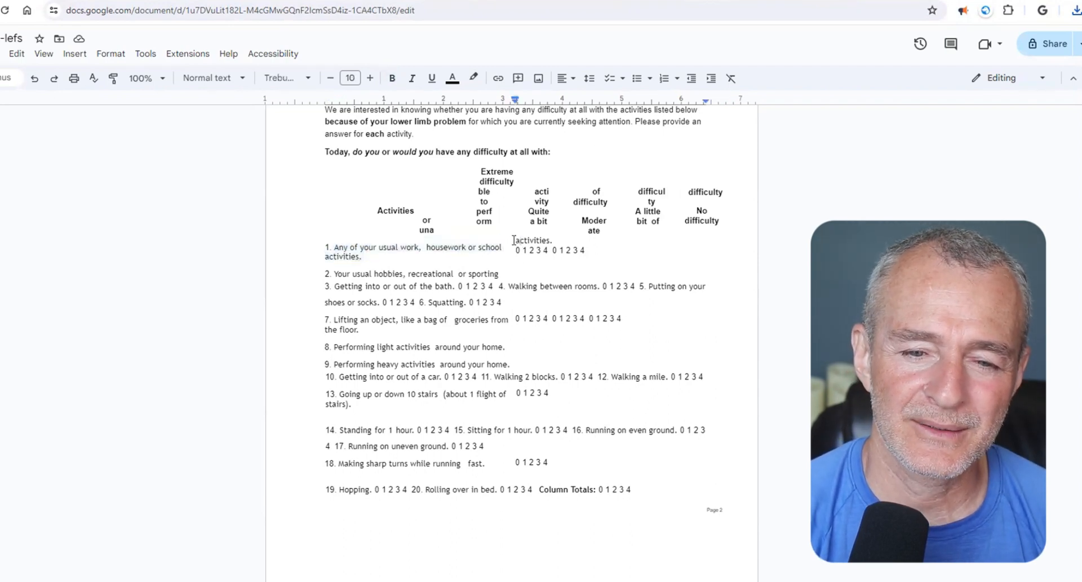
left_click_drag(514, 240, 558, 242)
left_click(460, 247)
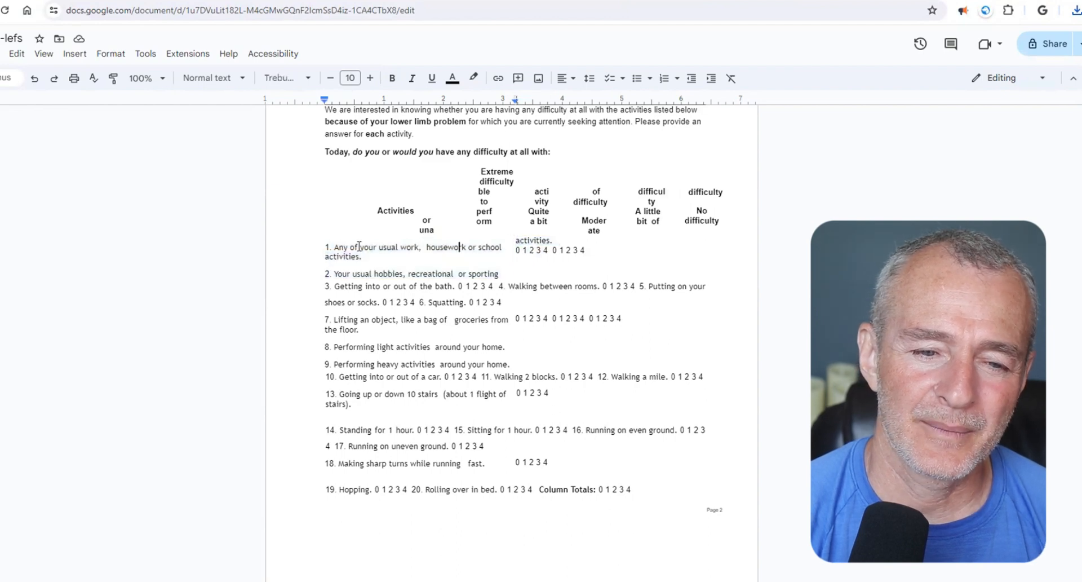
left_click_drag(335, 248, 366, 255)
key("ctrl+c")
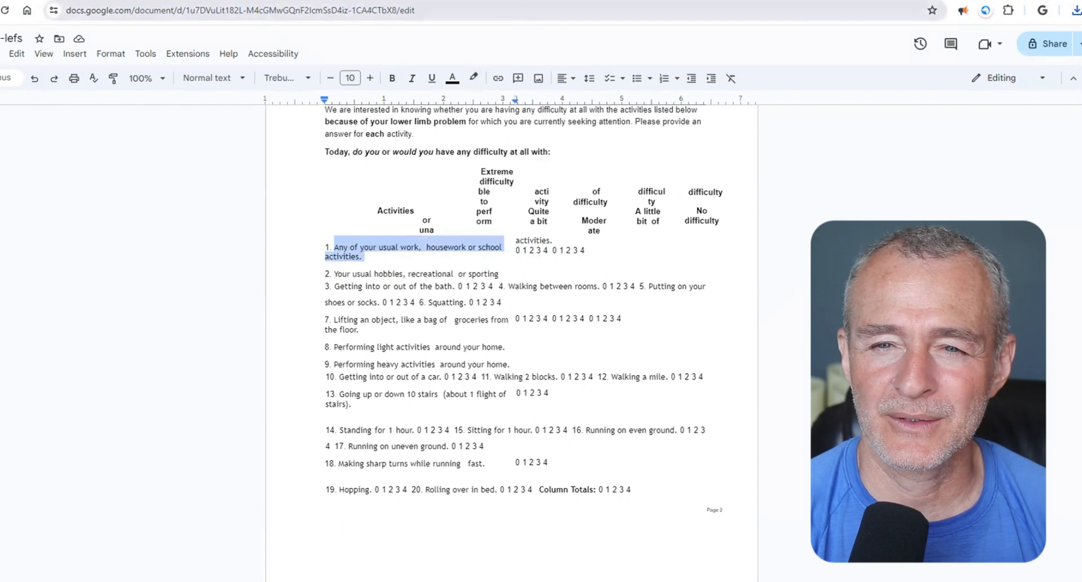
left_click(626, 0)
left_click(133, 423)
key("ctrl+v")
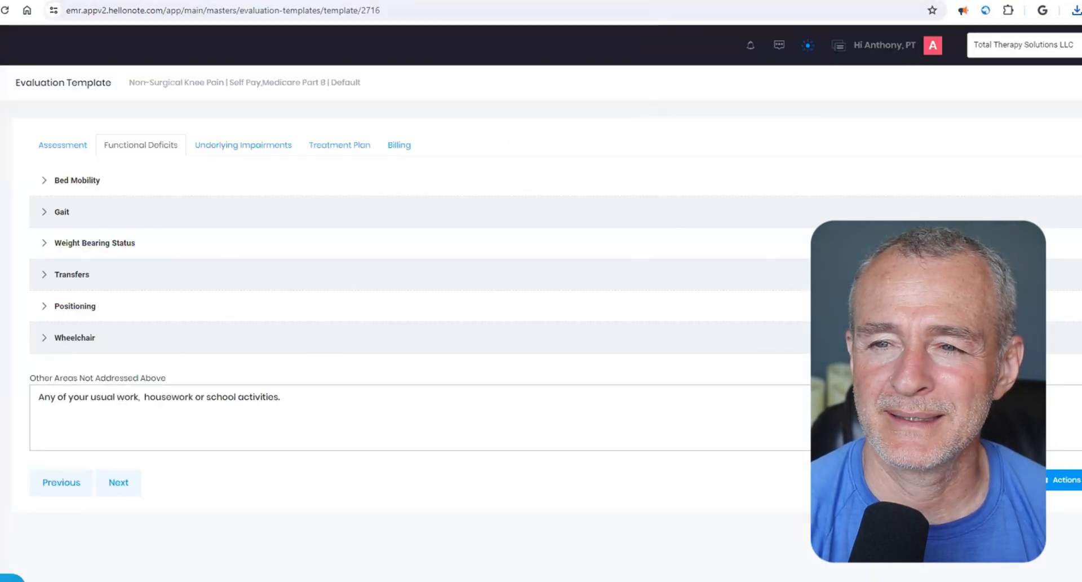
- Copy "Your usual hobbies, recreational or sporting" from the LEFS document onto a new line of the Other Areas Not Addressed Above field
left_click(671, 1)
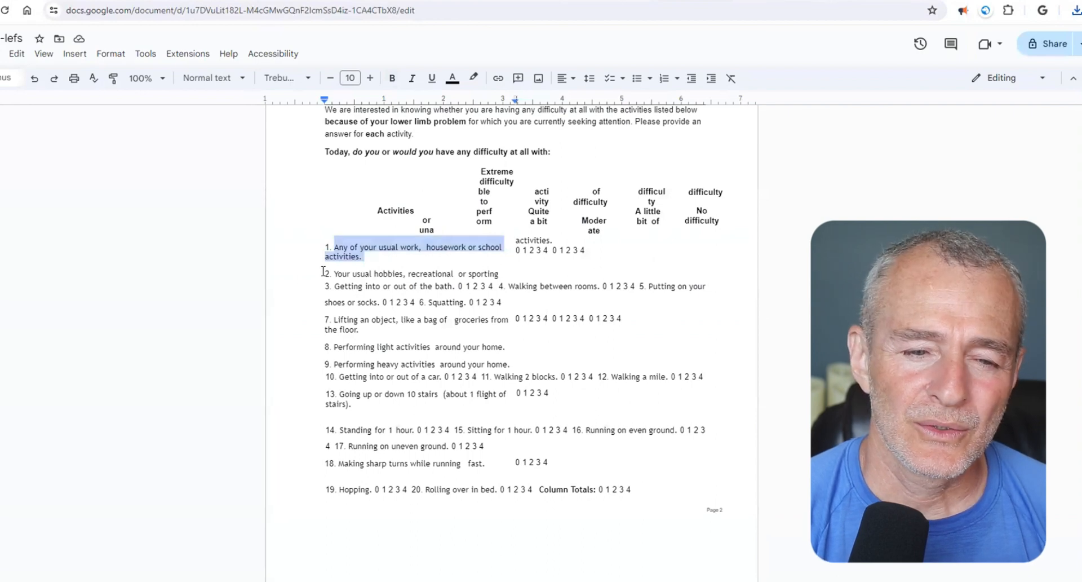
left_click_drag(334, 273, 504, 274)
key("ctrl+c")
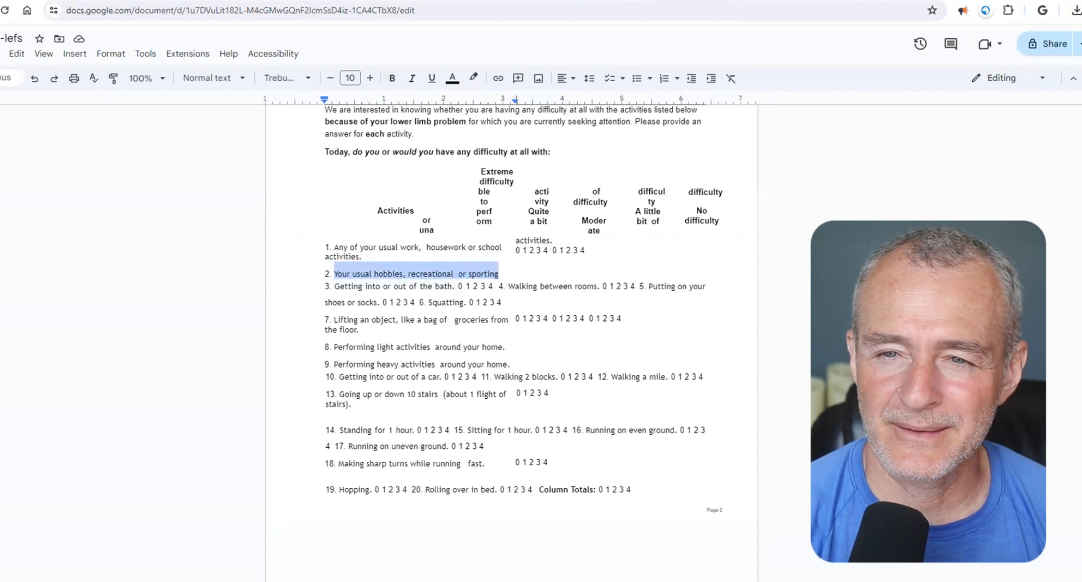
left_click(668, 1)
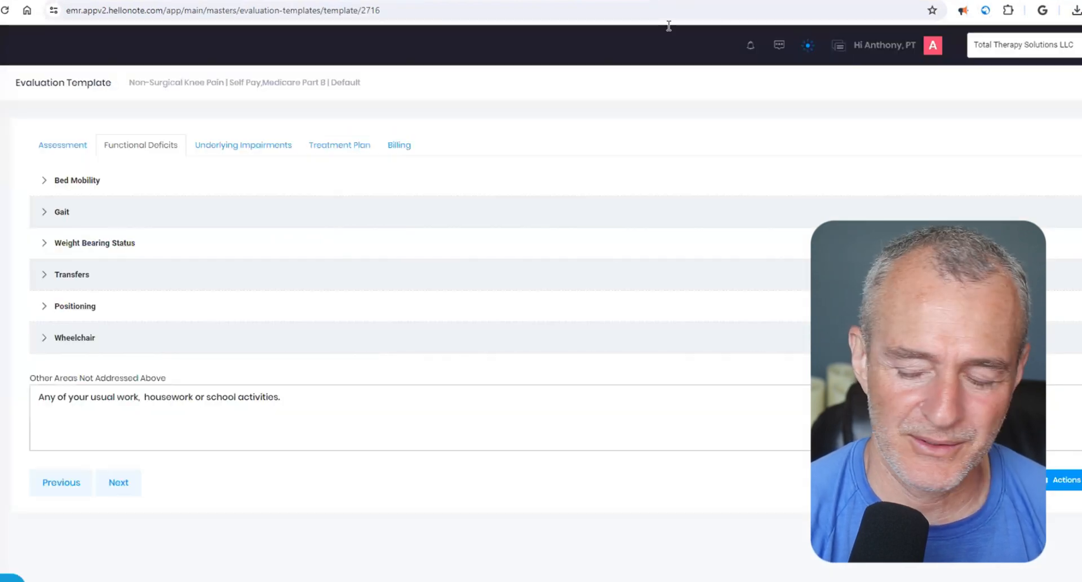
key("Return")
key("ctrl+v")
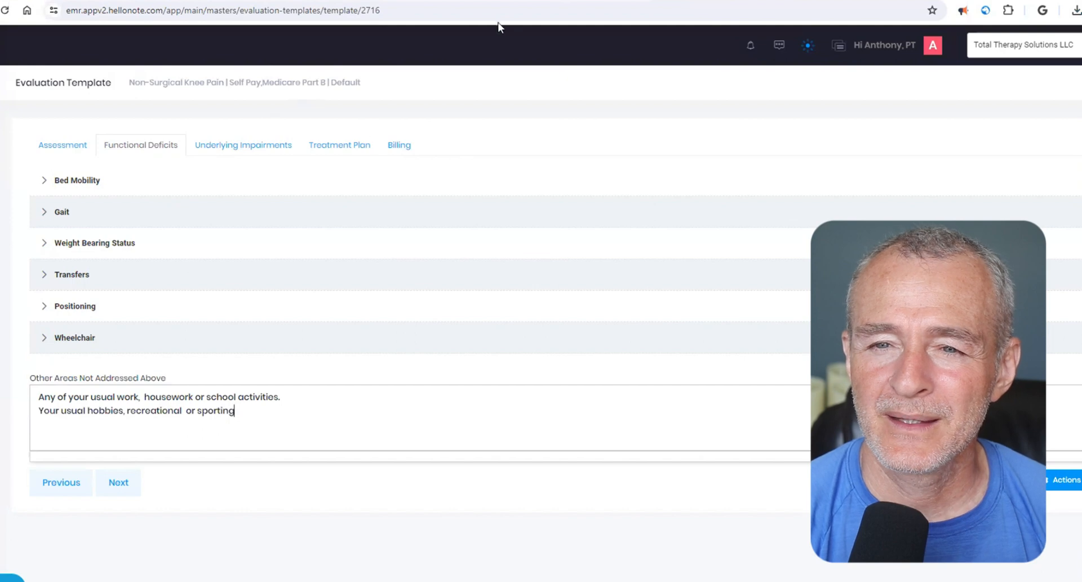
- Add the LEFS activities from bath transfers through rolling over in bed to the Other Areas field, omitting running, sharp turns and hopping
left_click(586, 1)
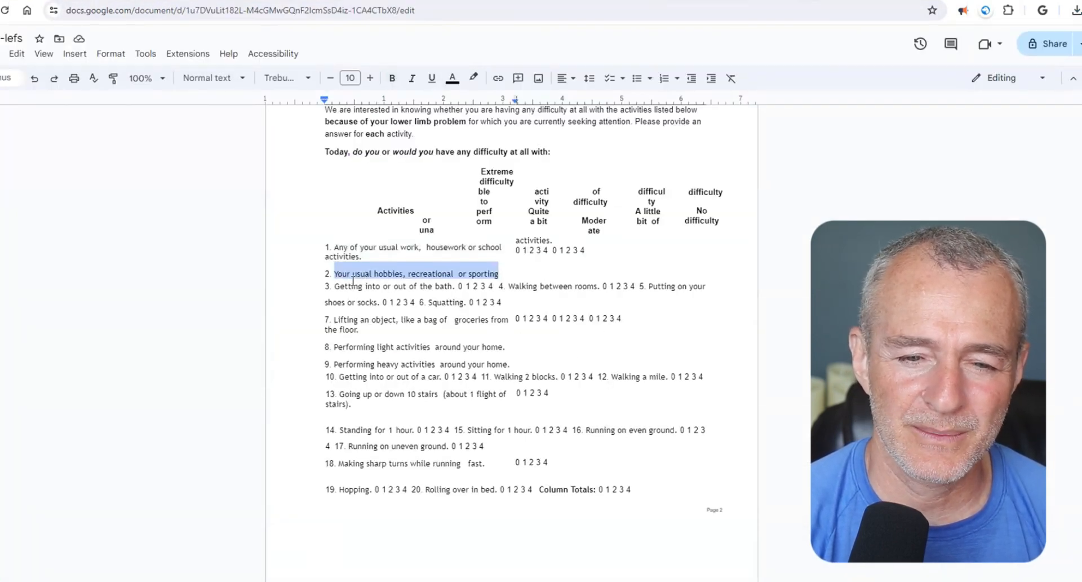
left_click_drag(334, 286, 367, 287)
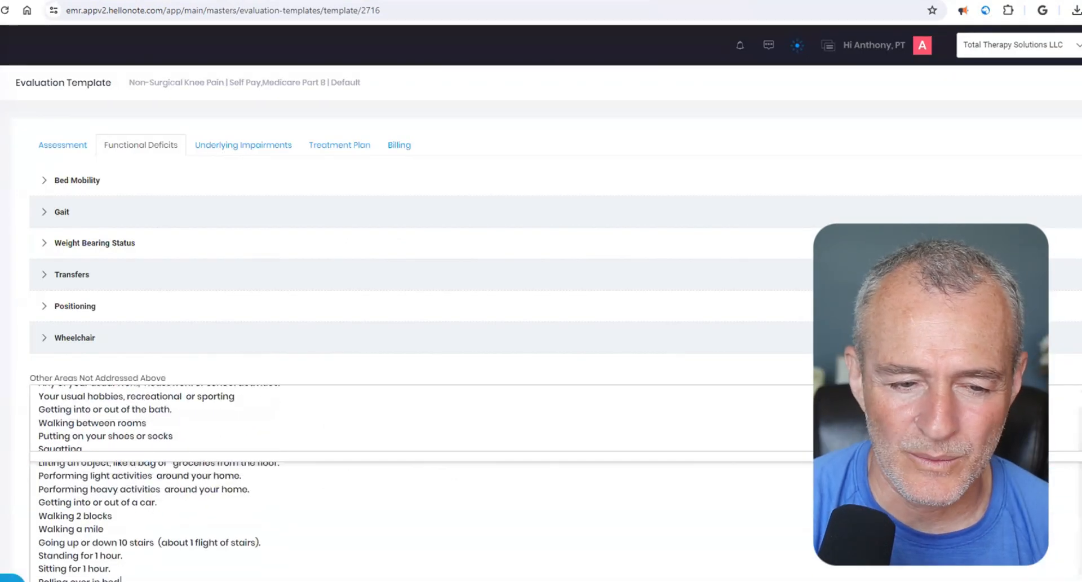
scroll(422, 483, "up", 1)
scroll(442, 411, "down", 3)
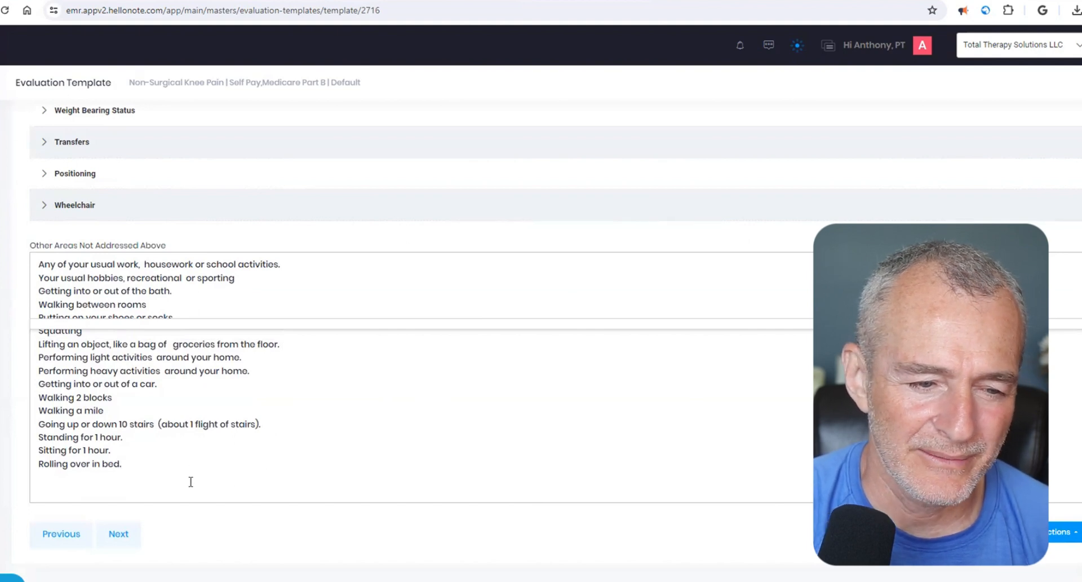
- Add missing periods to the activity lines in the Other Areas field, including walking, squatting, sporting and shoes or socks
left_click(113, 413)
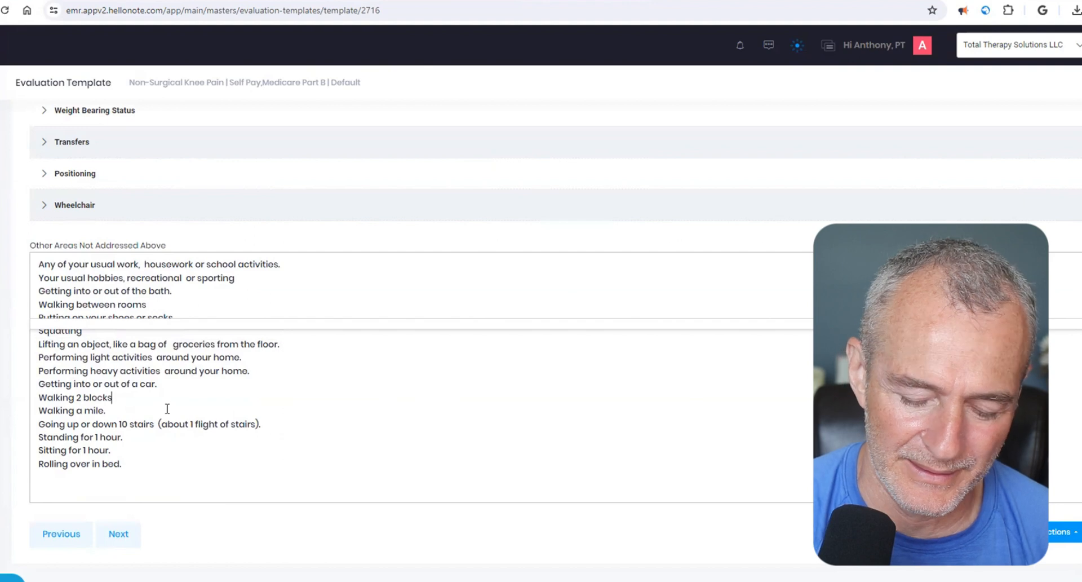
key("Up")
key("Up")
key("Up")
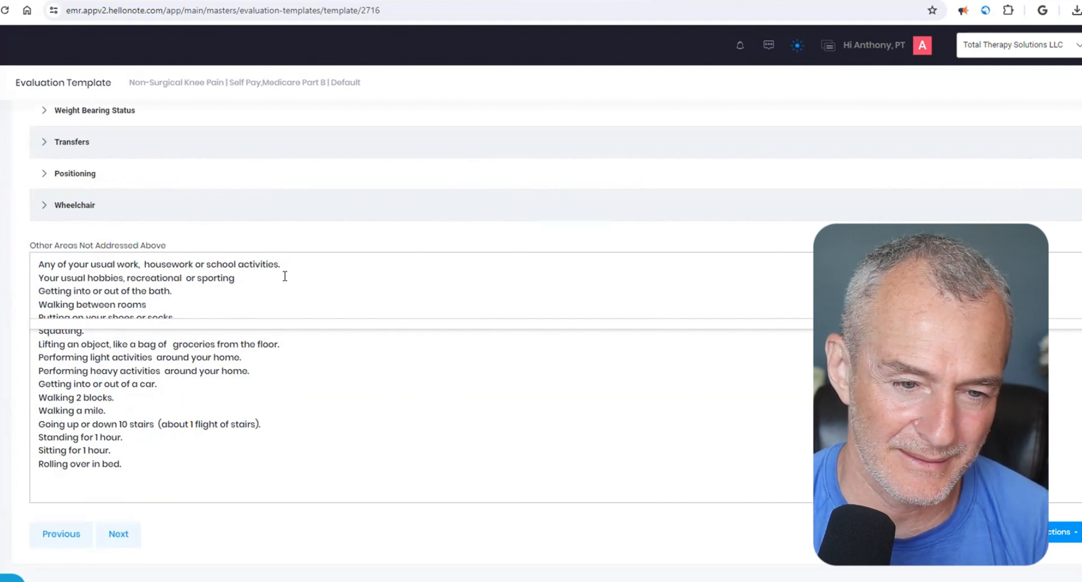
left_click(212, 286)
type(".")
left_click(191, 300)
type(".")
left_click(212, 315)
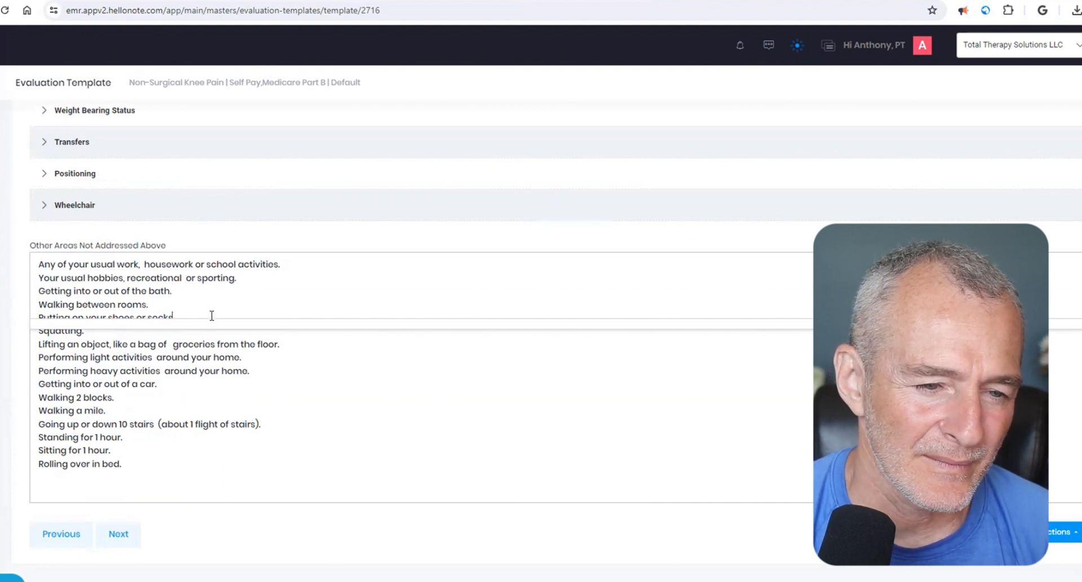
- Append "Prior Level of Function: 4/4" to the line about usual work, housework or school activities
scroll(210, 350, "up", 2)
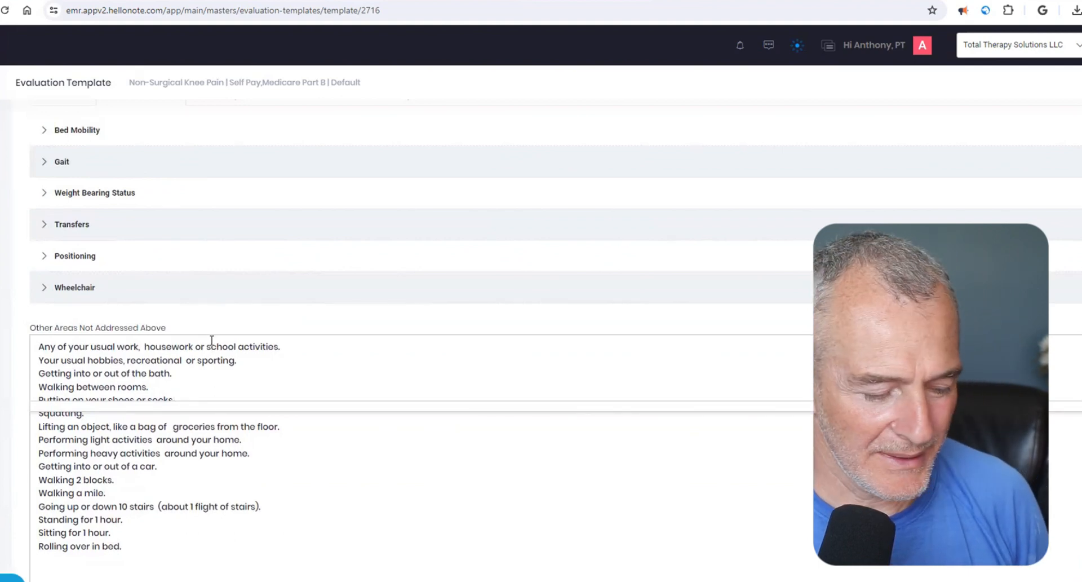
left_click(351, 349)
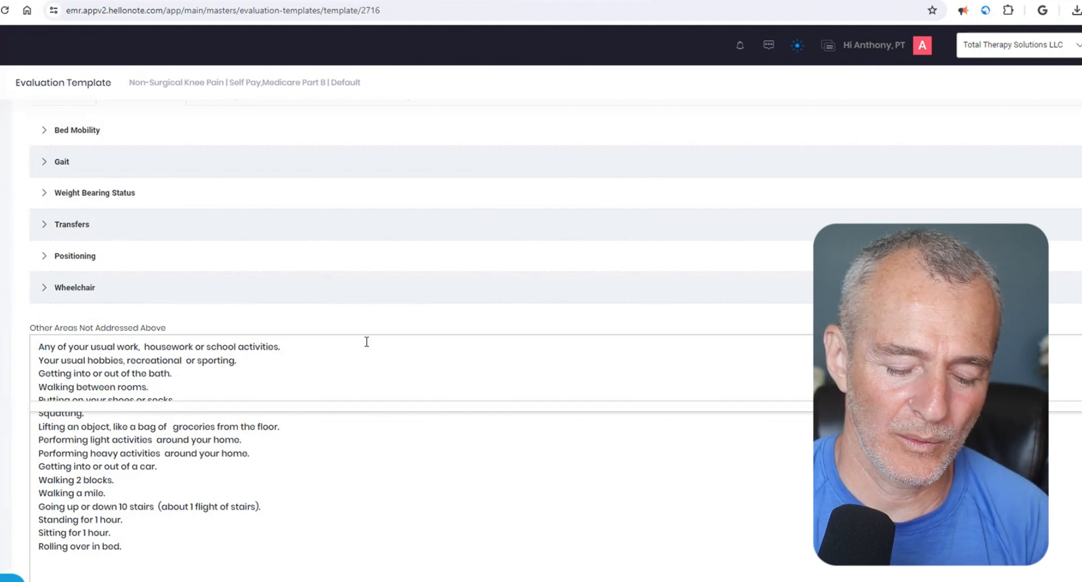
type("Prio")
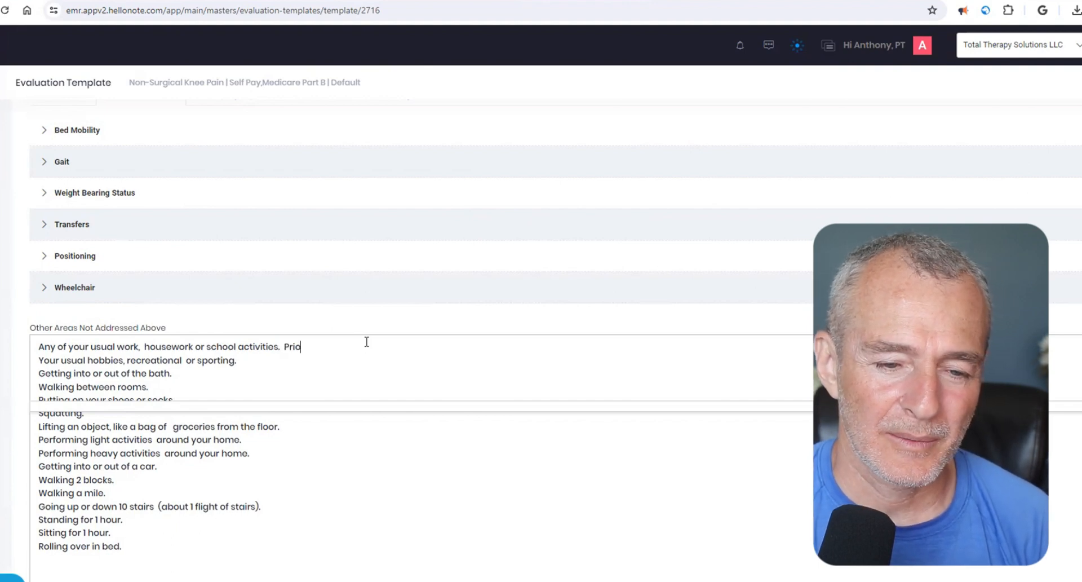
type("r Leve")
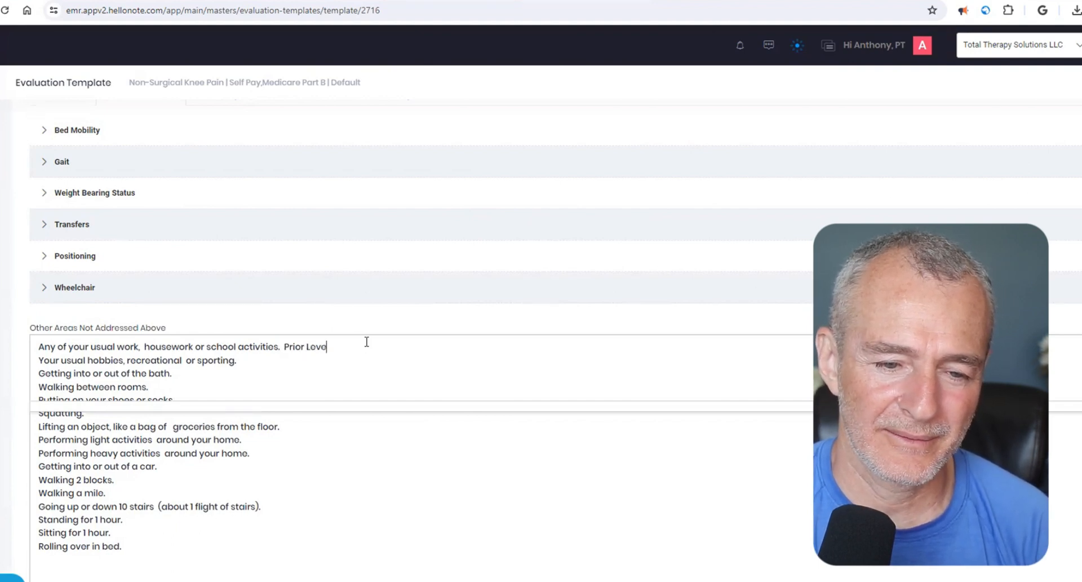
type("l of Function:")
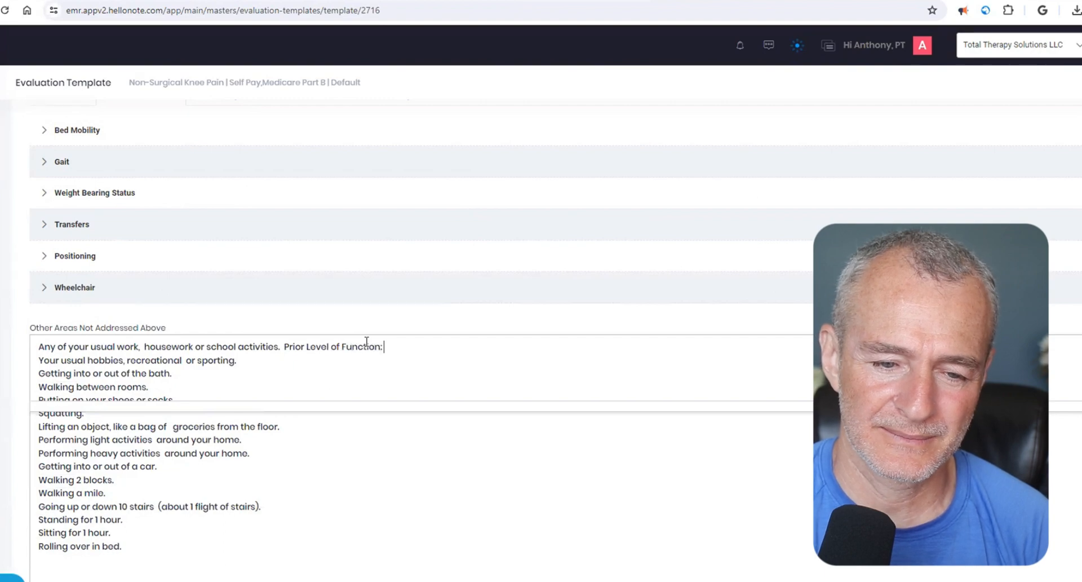
type(" 4/4")
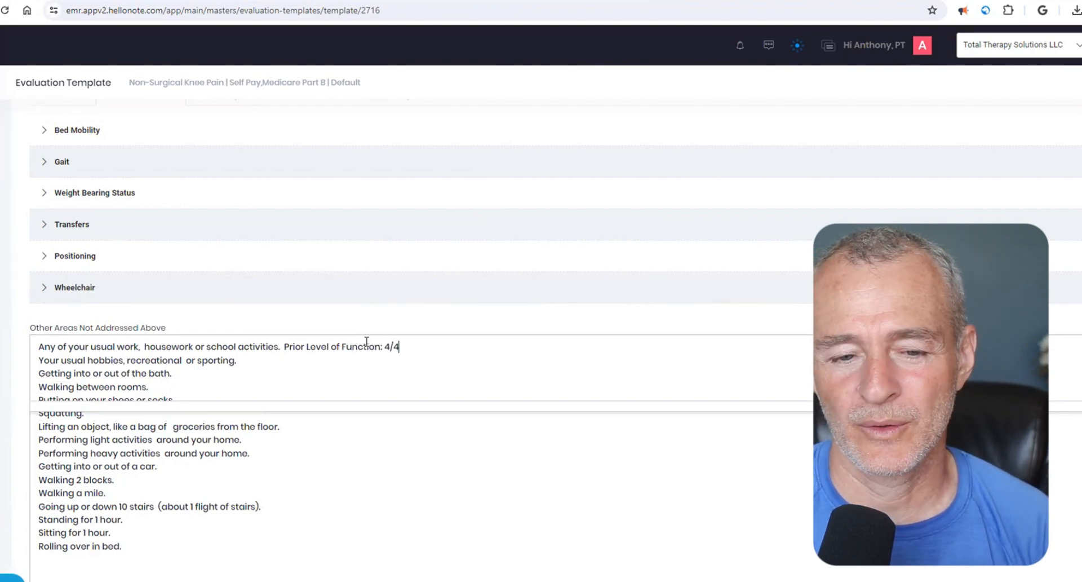
- Check the rating scale in the LEFS PDF, highlighting the "No difficulty" column heading
key("ctrl+Tab")
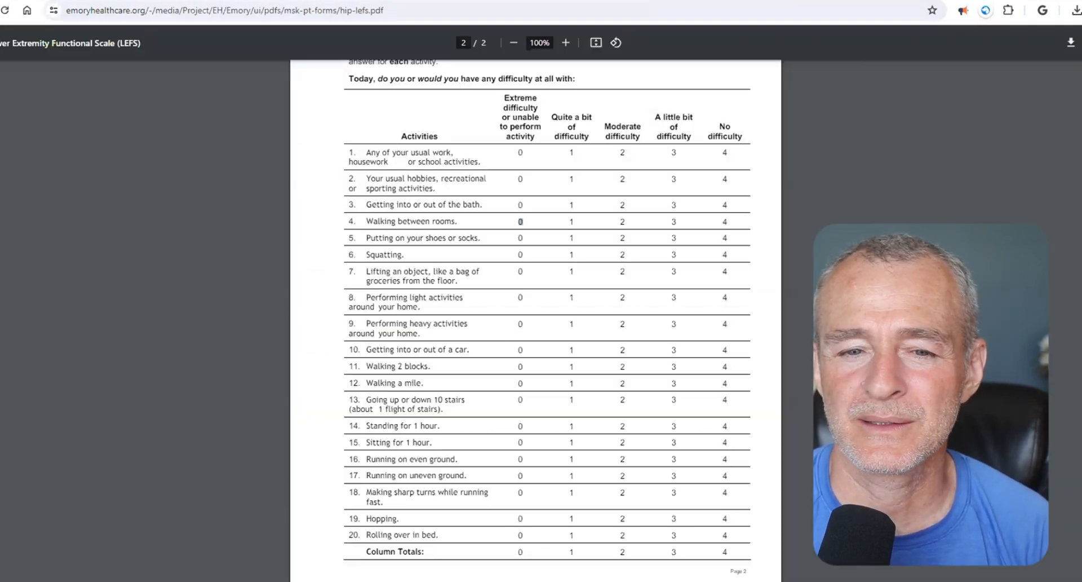
left_click_drag(722, 127, 758, 148)
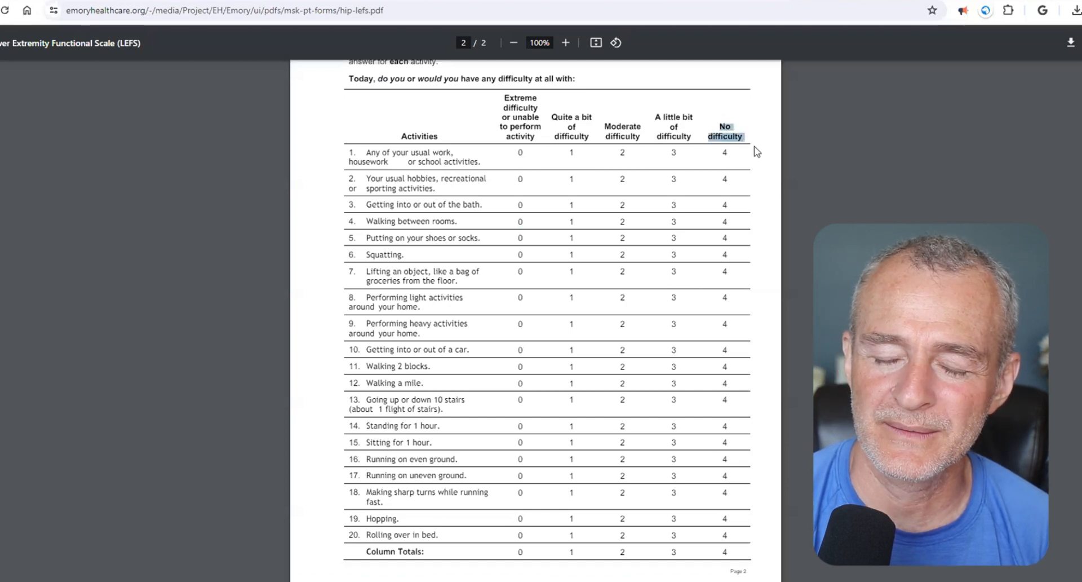
- Append "| Current Level of Function: 2/4" to the usual work, housework or school activities line in the Other Areas field
double_click(725, 152)
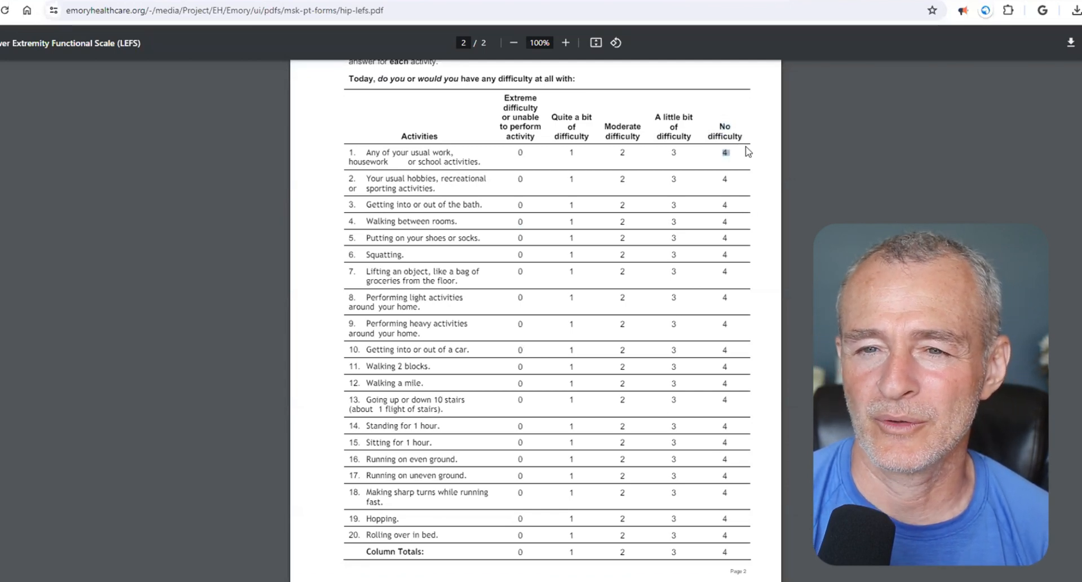
key("ctrl+Tab")
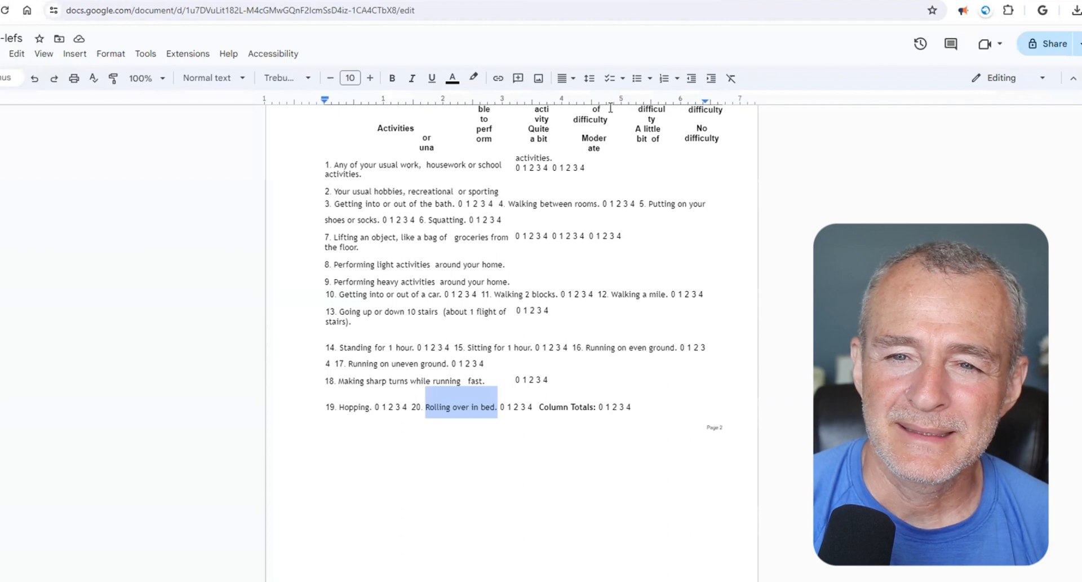
key("ctrl+Tab")
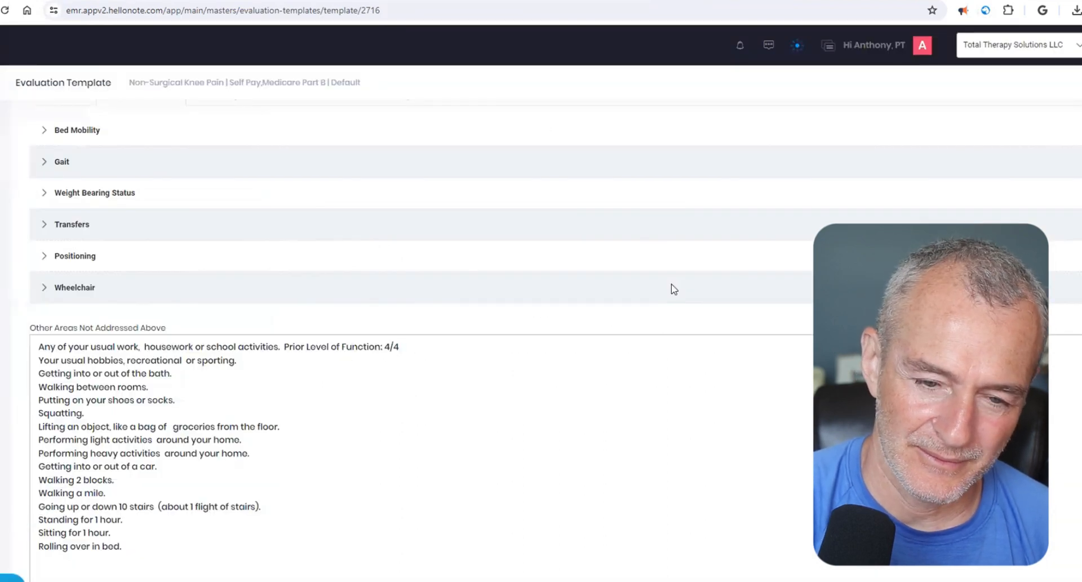
type("| Current L")
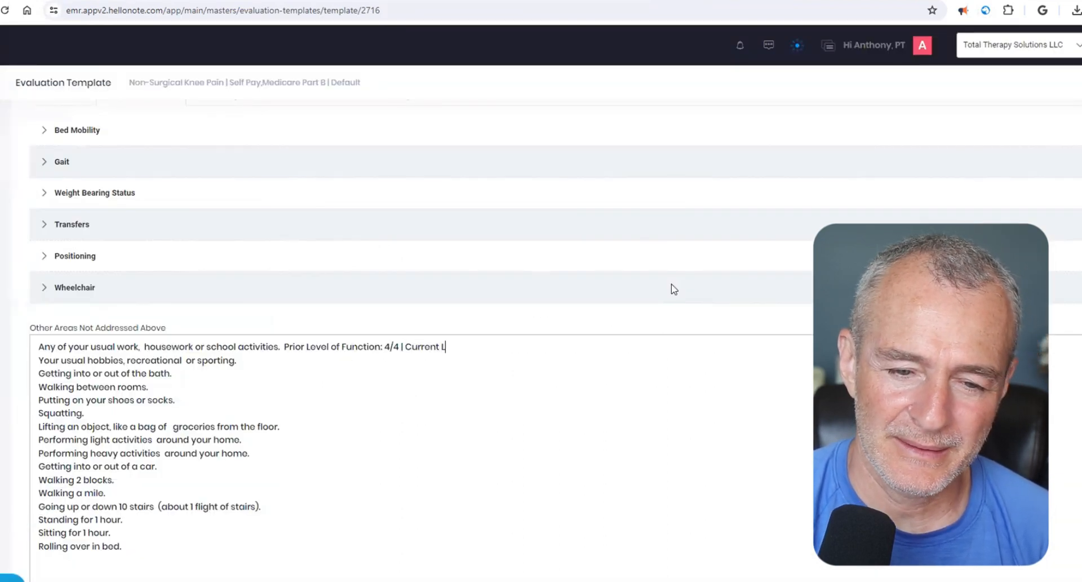
type("evel of Funct")
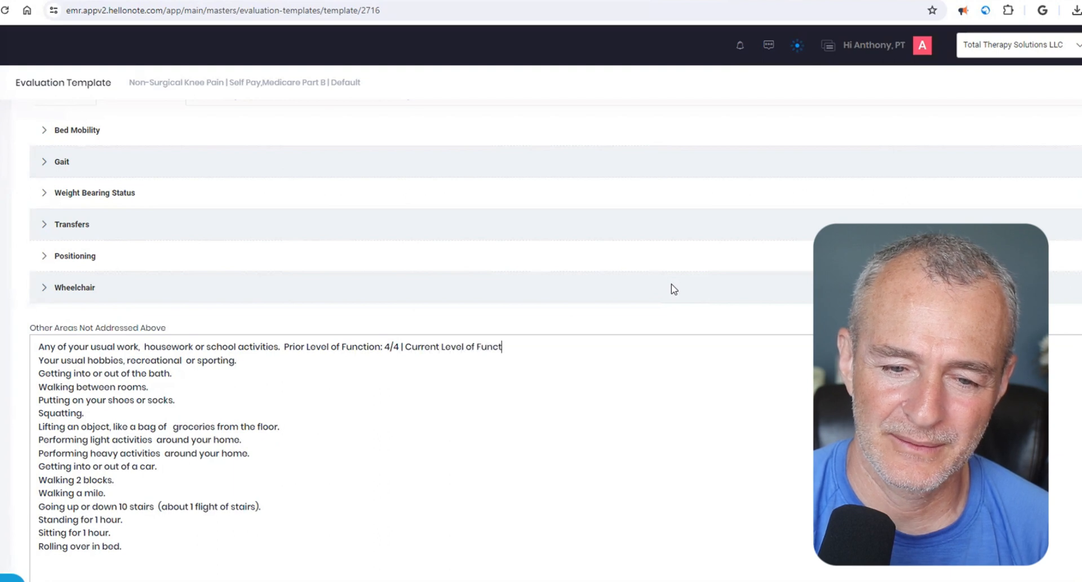
type("ion:")
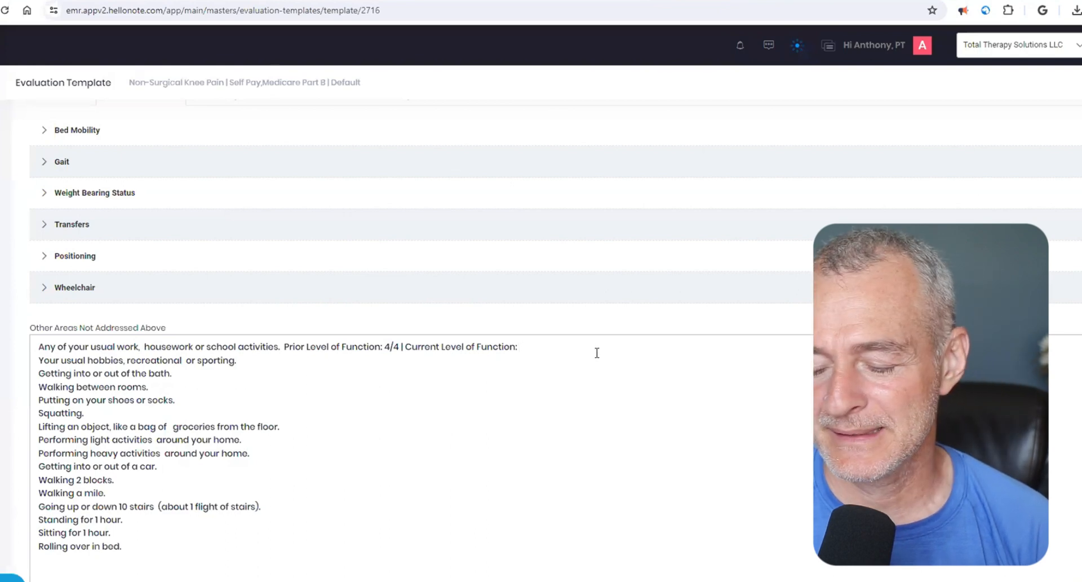
type("2/4")
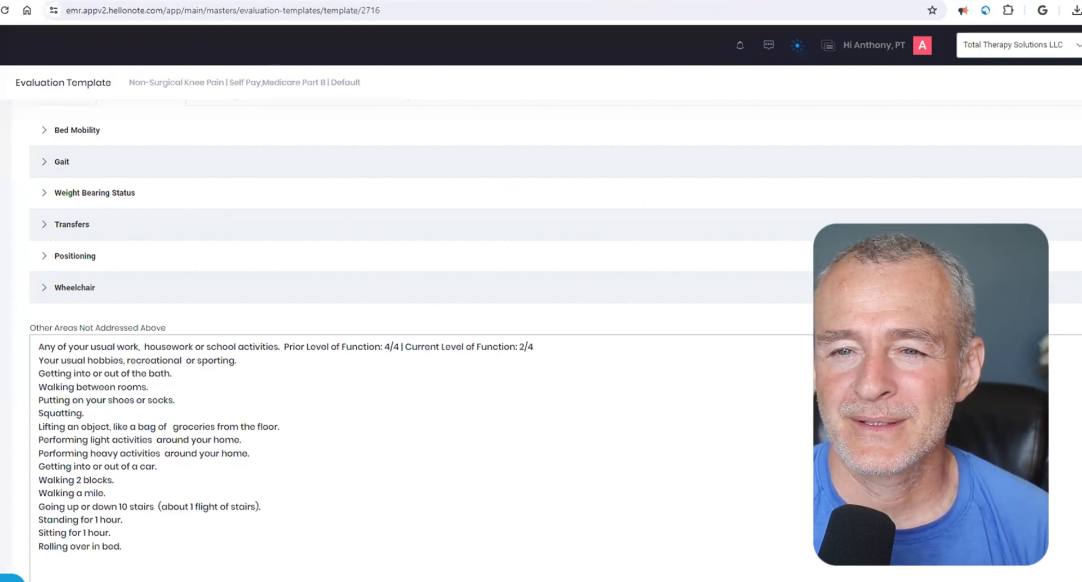
- Check the "Moderate difficulty" rating and the usual work, walking 2 blocks and walking a mile activities in the LEFS PDF
key("ctrl+Tab")
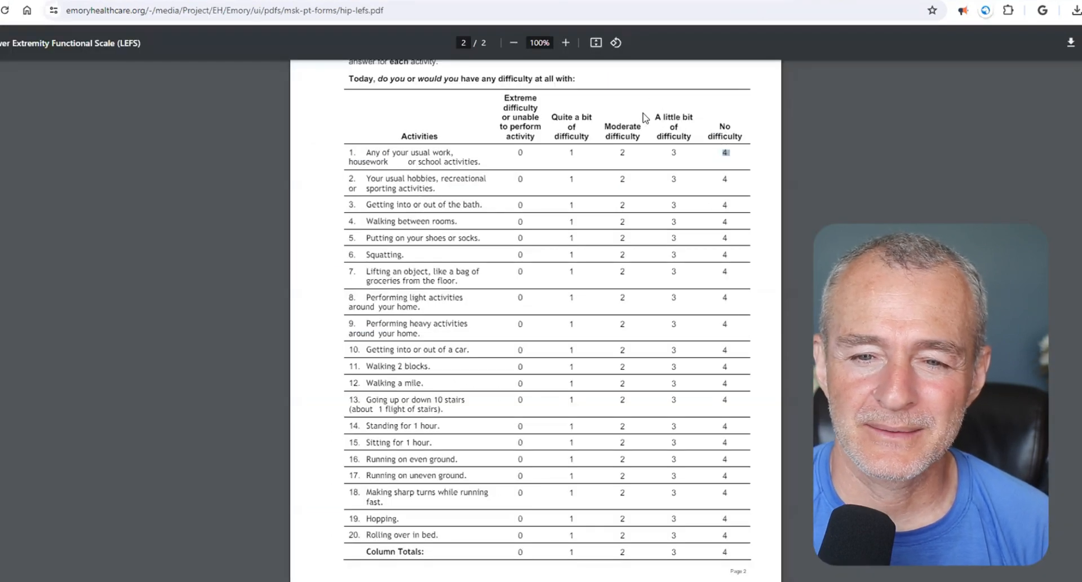
left_click_drag(606, 125, 641, 136)
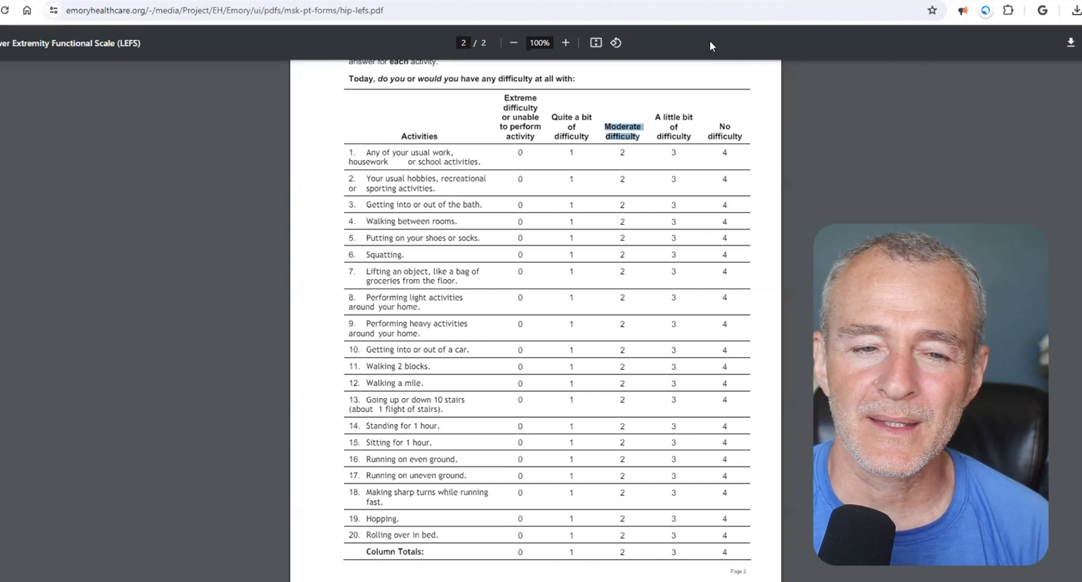
left_click_drag(366, 152, 495, 164)
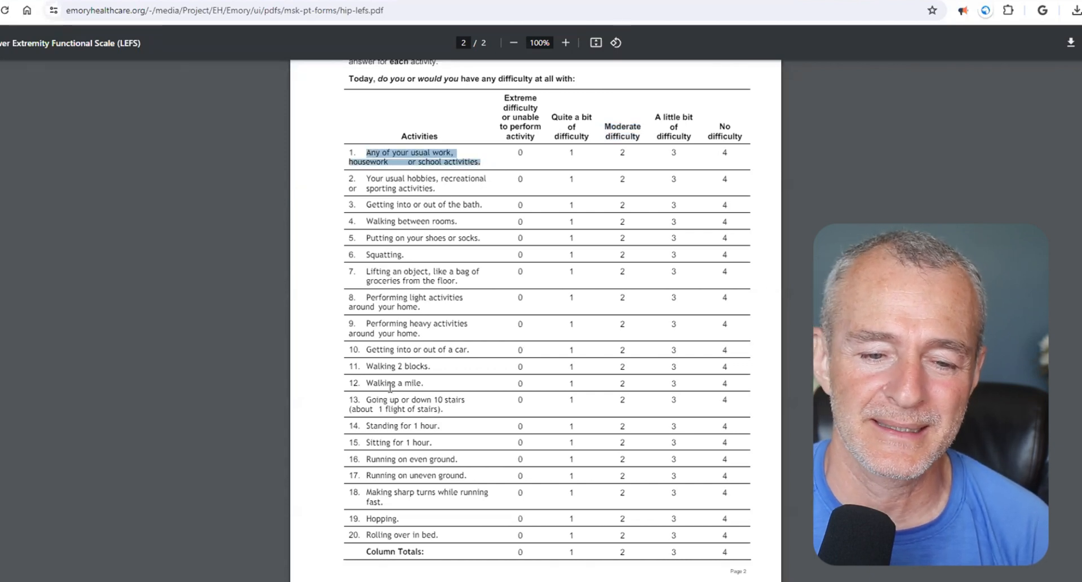
left_click_drag(368, 366, 428, 367)
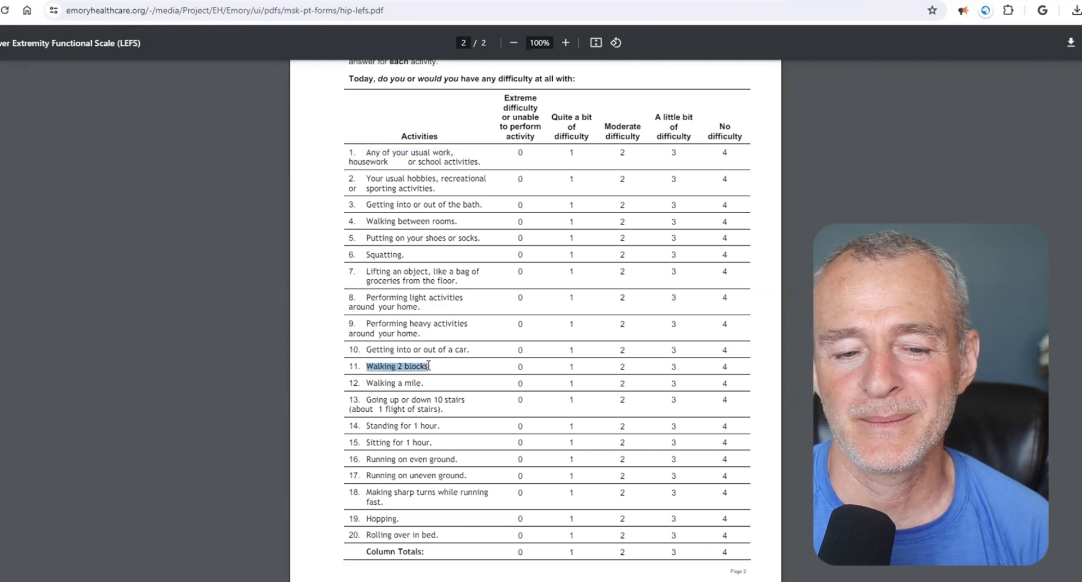
left_click_drag(366, 383, 421, 383)
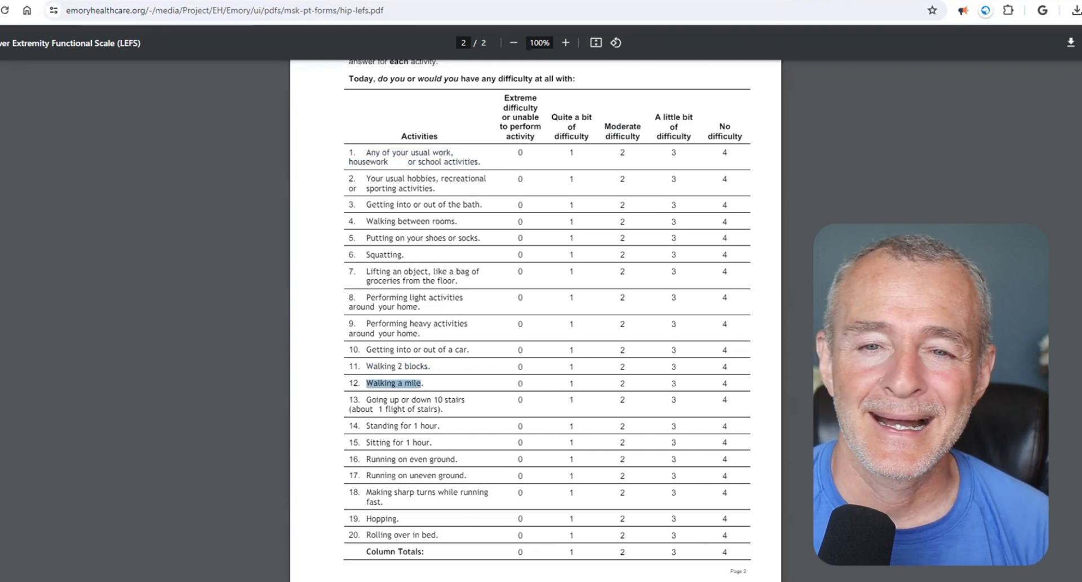
- Copy the prior and current level of function ratings from the usual work line to the hobbies line, spaced after its period
left_click(705, 1)
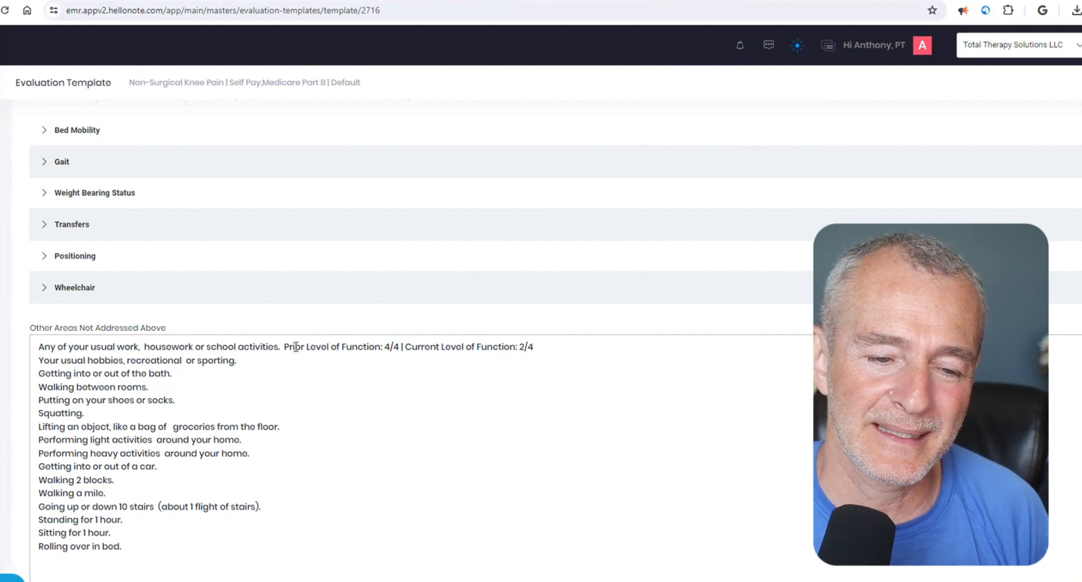
left_click_drag(284, 346, 540, 342)
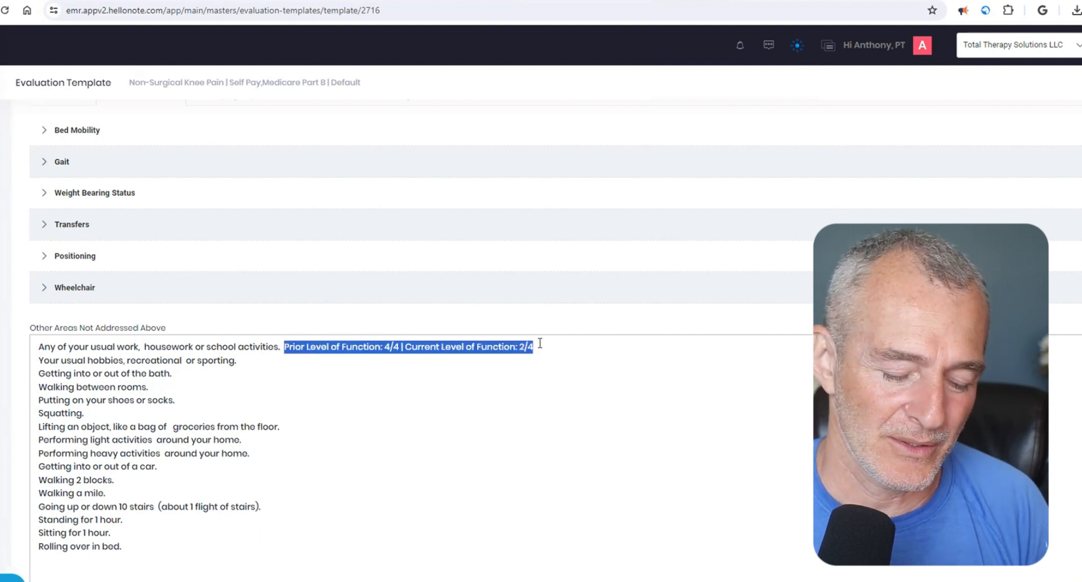
key("ctrl+c")
key("Down")
key("ctrl+v")
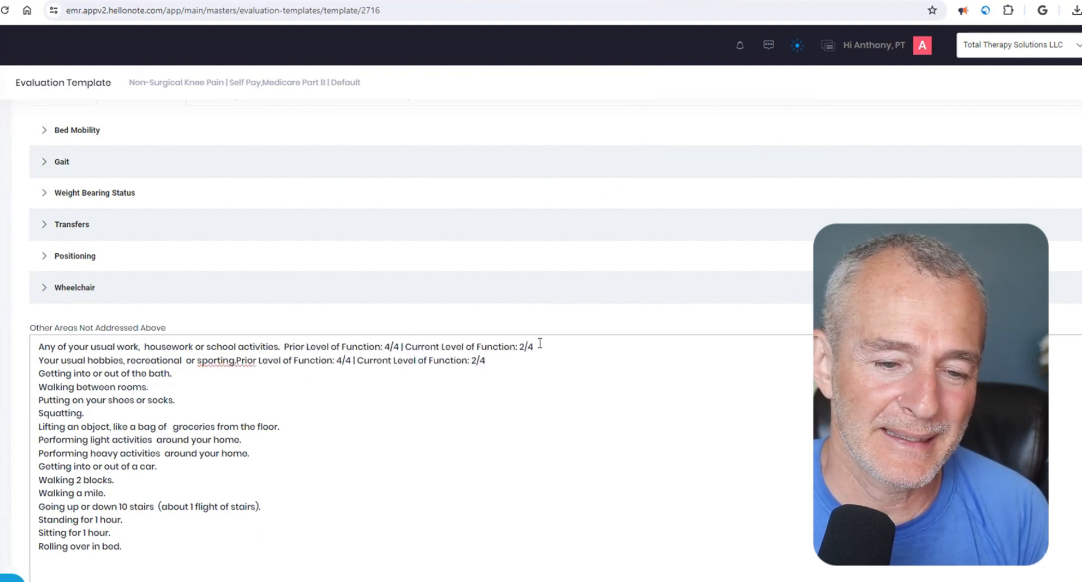
left_click(236, 359)
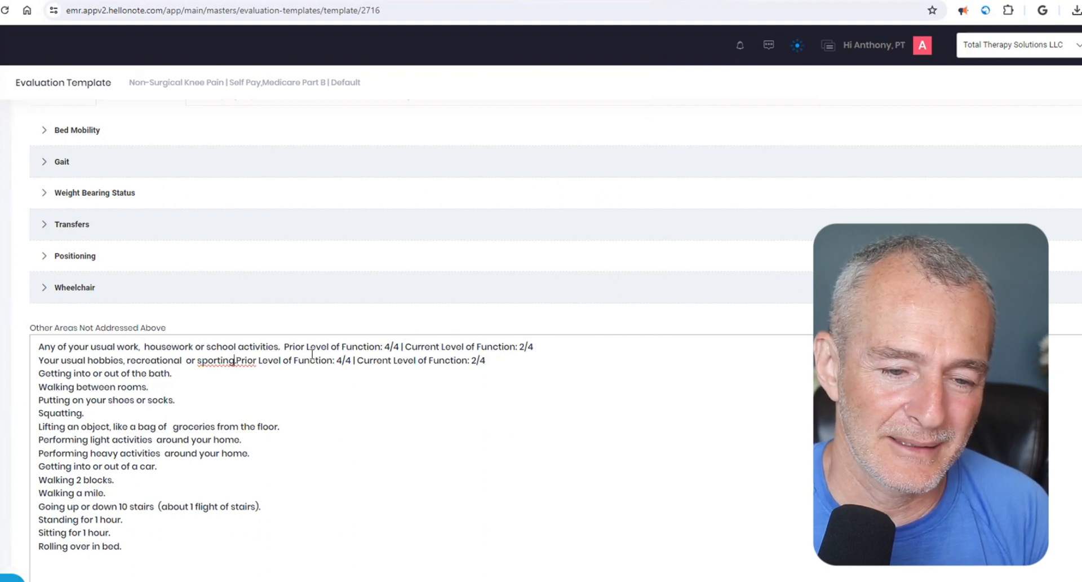
key("BackSpace")
key("Right")
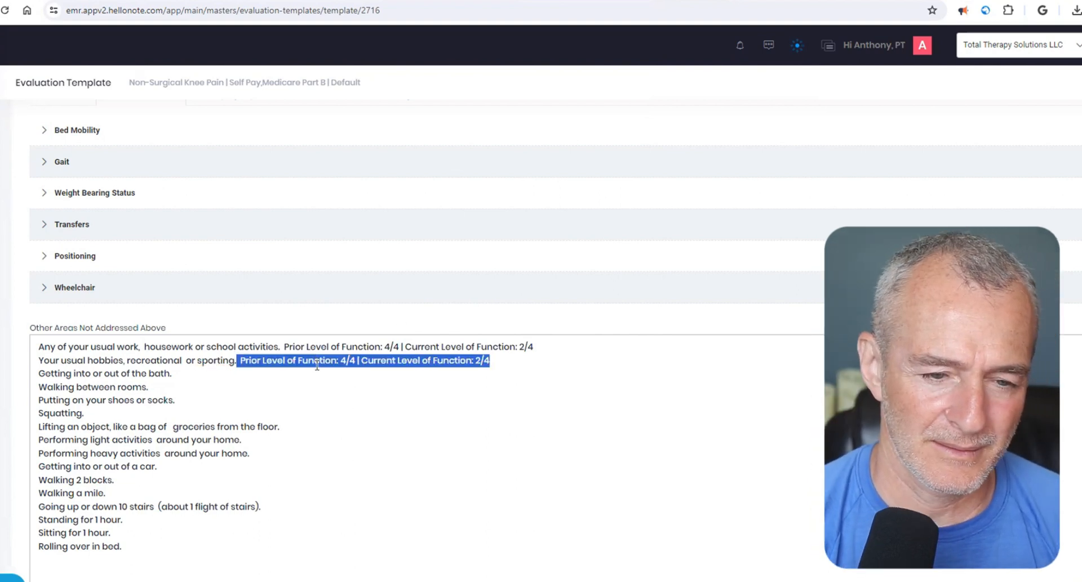
- Add the copied 4/4 prior and 2/4 current function ratings to the bath, walking between rooms, and shoes or socks lines
key("ctrl+c")
key("Down")
key("ctrl+v")
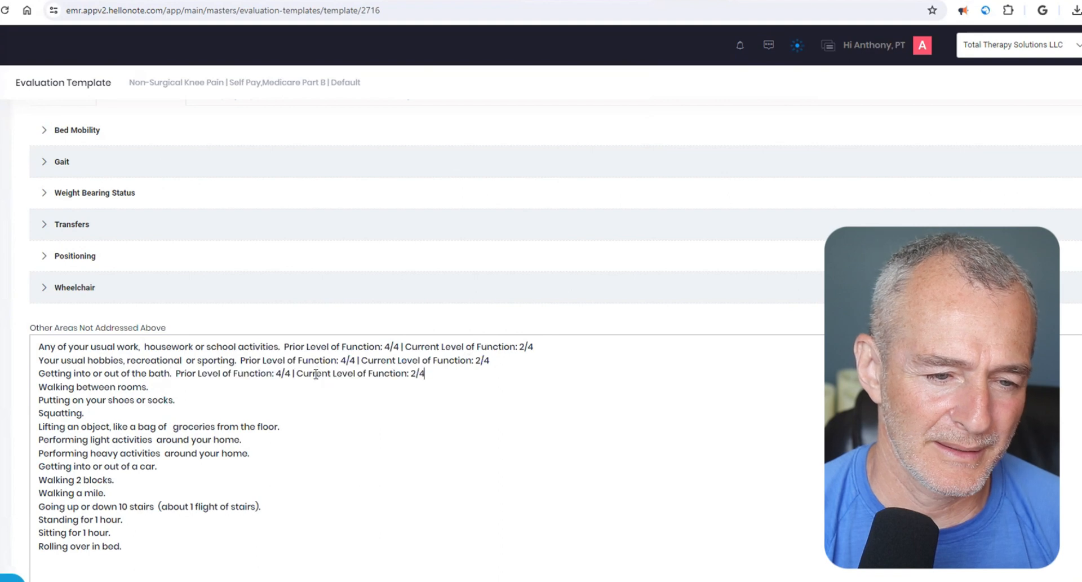
key("Down")
key("ctrl+v")
key("Down")
key("ctrl+v")
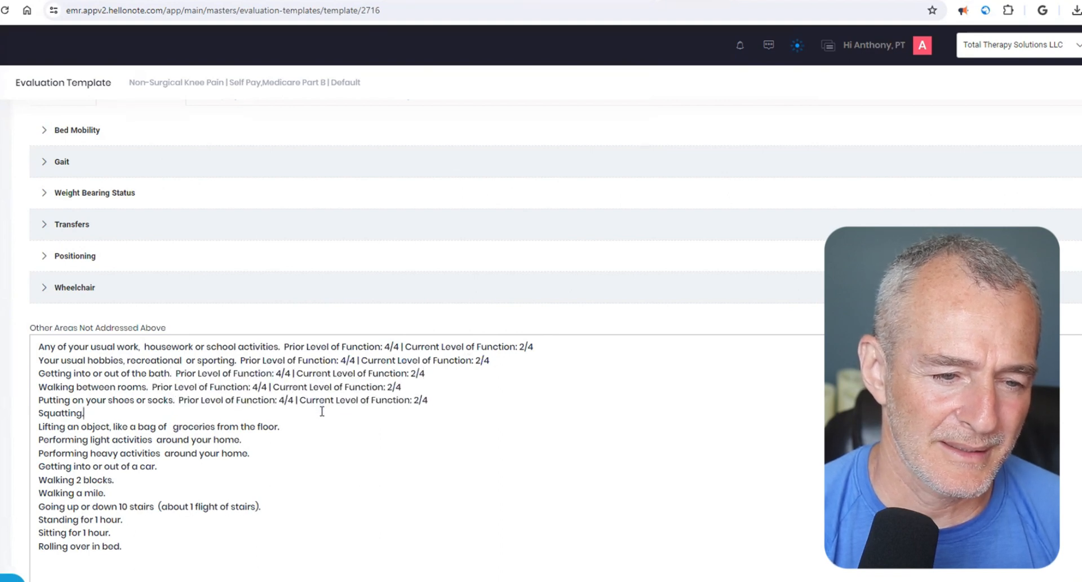
- Add the same prior and current function ratings to the squatting, lifting an object, light activities and heavy activities lines
key("ctrl+v")
key("Down")
key("ctrl+v")
key("Down")
key("ctrl+v")
key("Down")
key("ctrl+v")
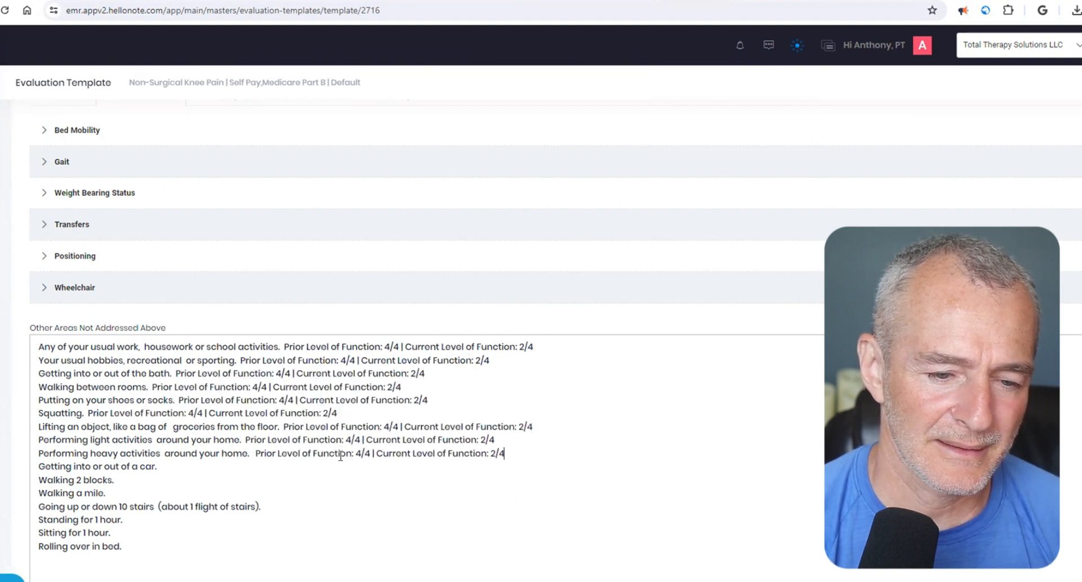
- Add the same prior and current function ratings to the car, walking 2 blocks and walking a mile lines
key("Down")
key("ctrl+v")
key("Down")
key("ctrl+v")
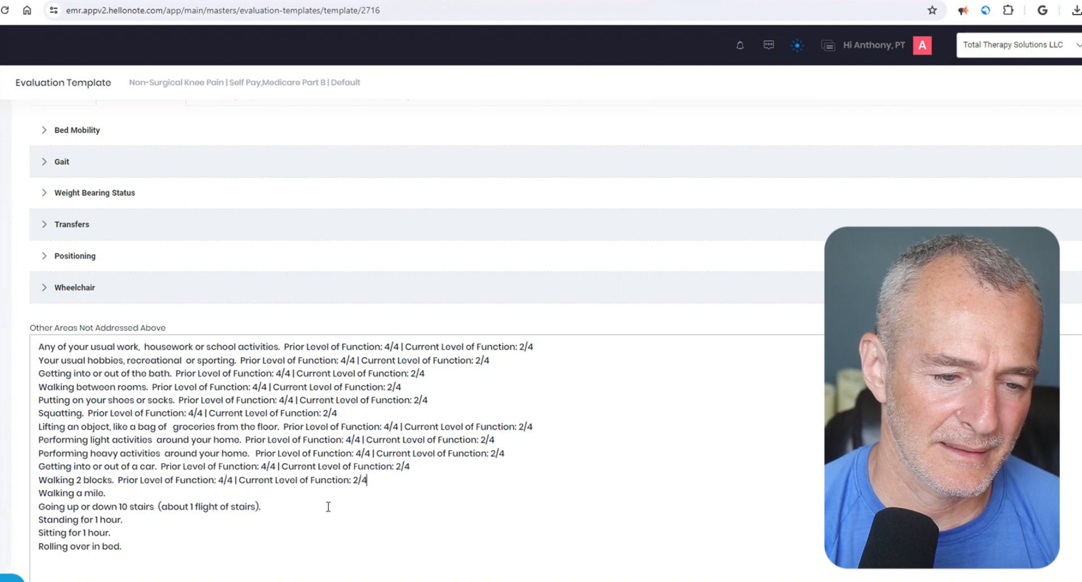
key("Down")
key("ctrl+v")
- Add the same prior and current function ratings to the stairs, standing, sitting and rolling over in bed lines
key("Down")
key("ctrl+v")
key("Down")
key("ctrl+v")
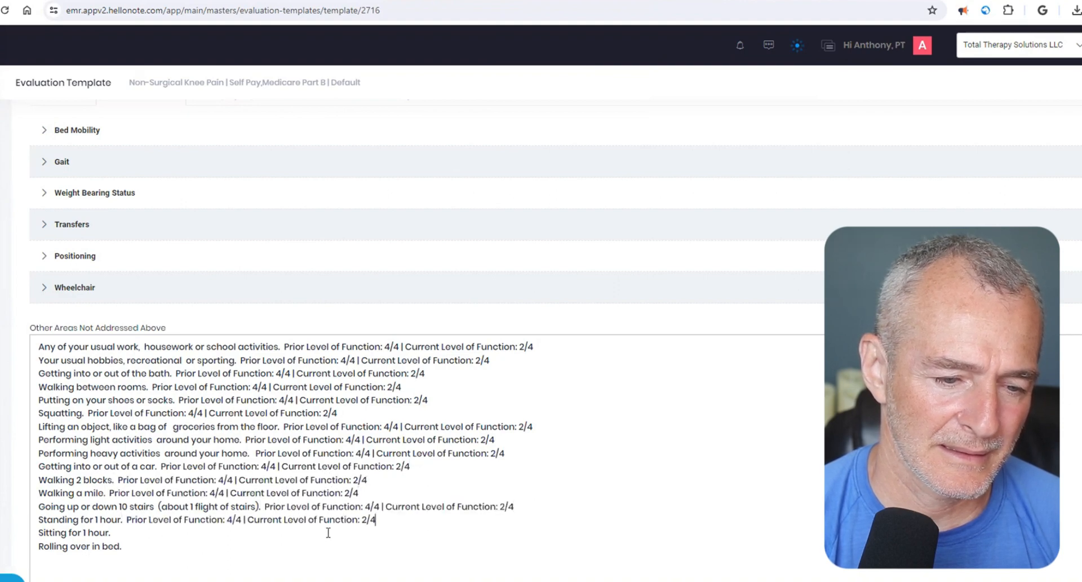
key("Down")
key("ctrl+v")
key("Down")
key("ctrl+v")
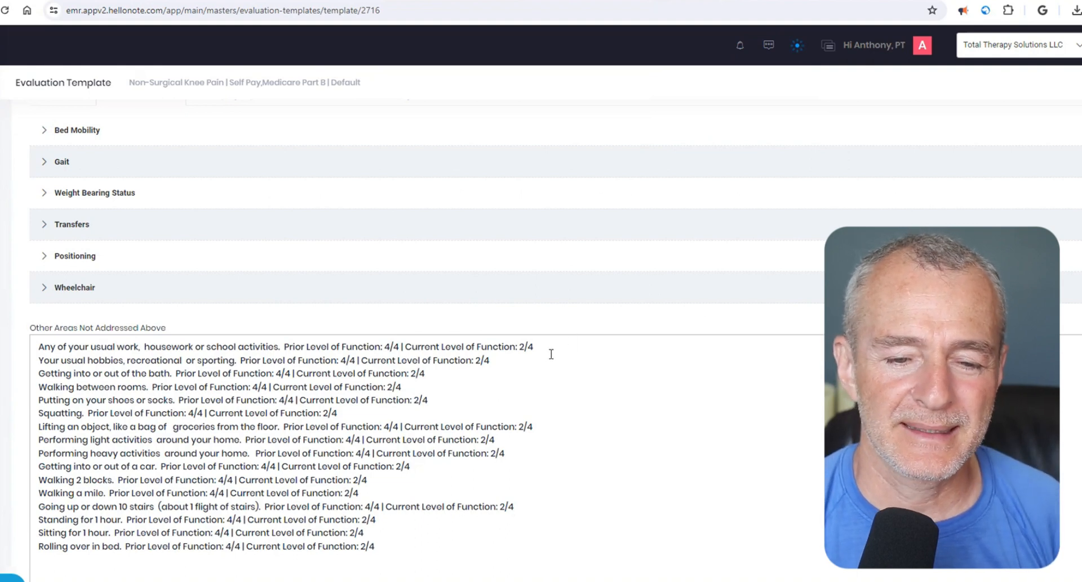
- Review the prefilled ratings on the usual work, housework or school activities line
double_click(522, 346)
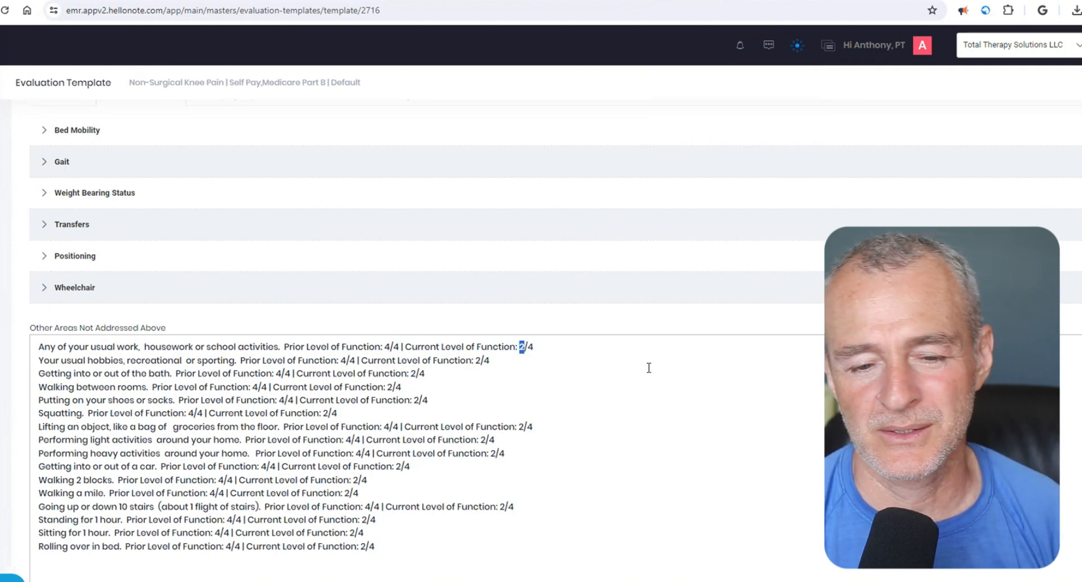
triple_click(99, 347)
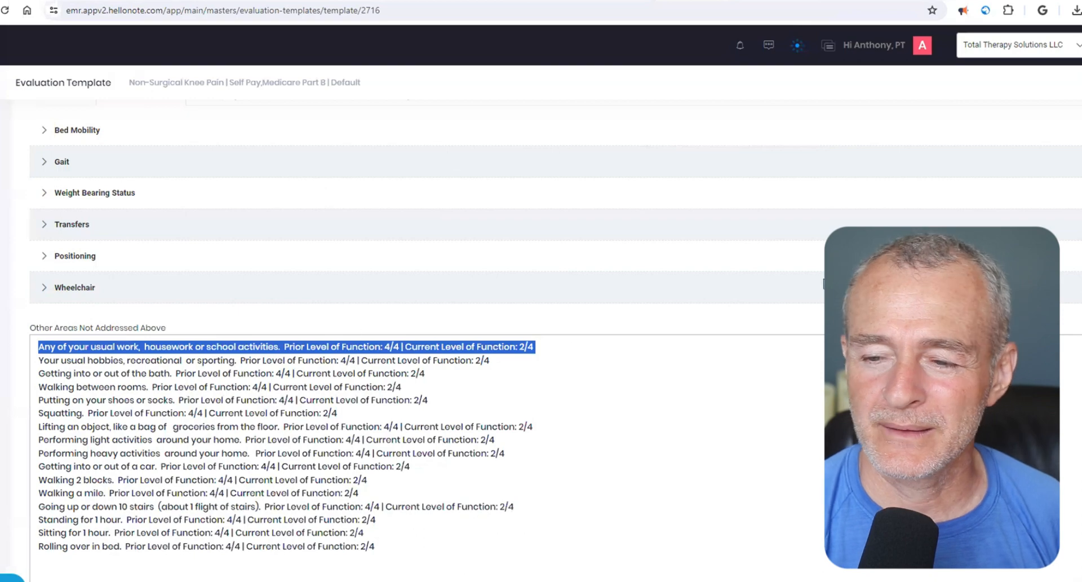
left_click(1071, 318)
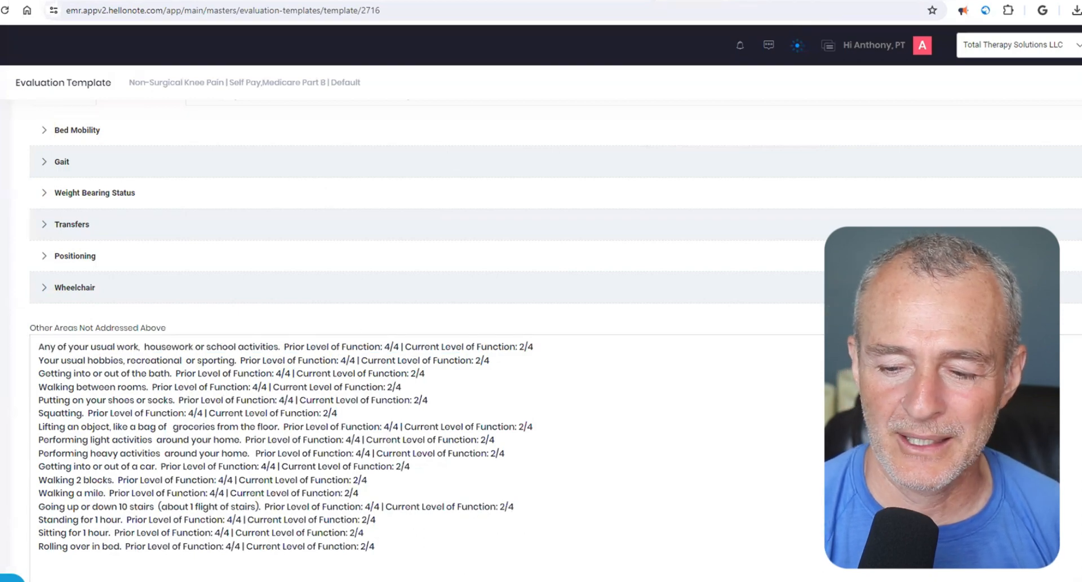
- Advance to the Underlying Impairments section and check its Balance, Cognition and Motor Control subsections
scroll(541, 339, "down", 2)
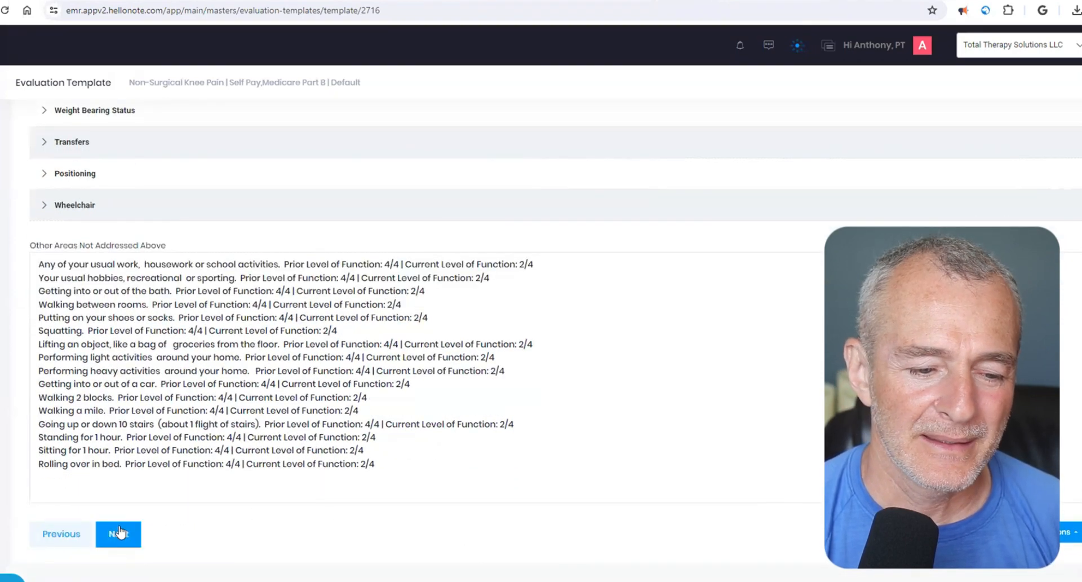
left_click(119, 533)
scroll(400, 372, "up", 3)
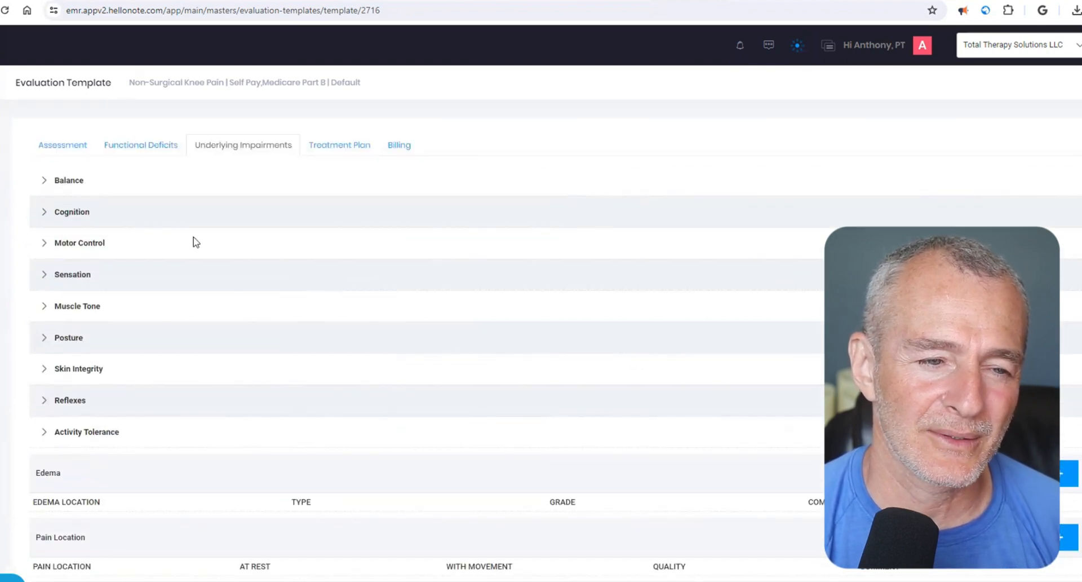
left_click(45, 181)
left_click(45, 180)
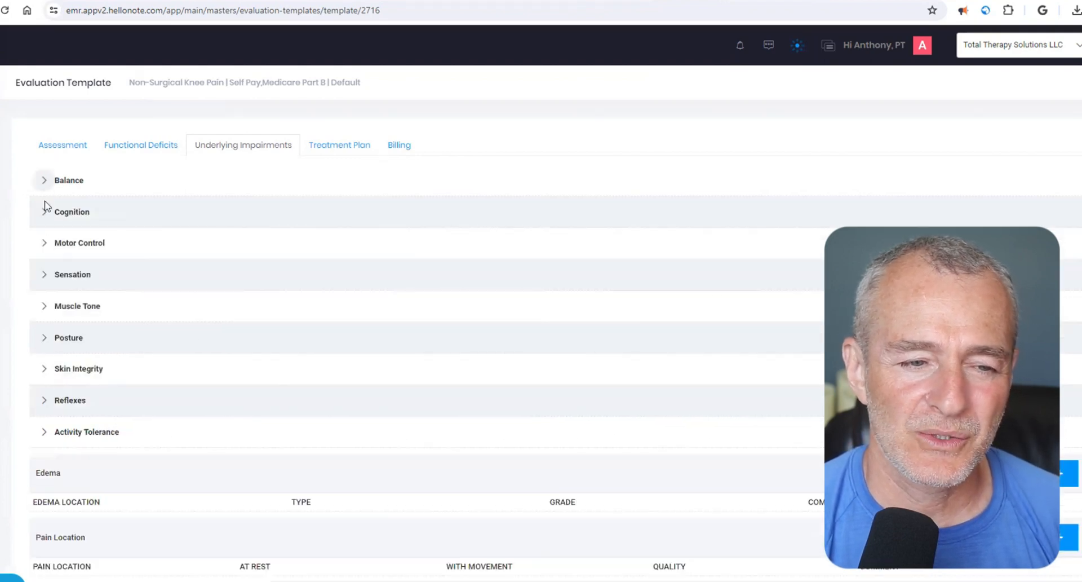
left_click(44, 213)
left_click(44, 215)
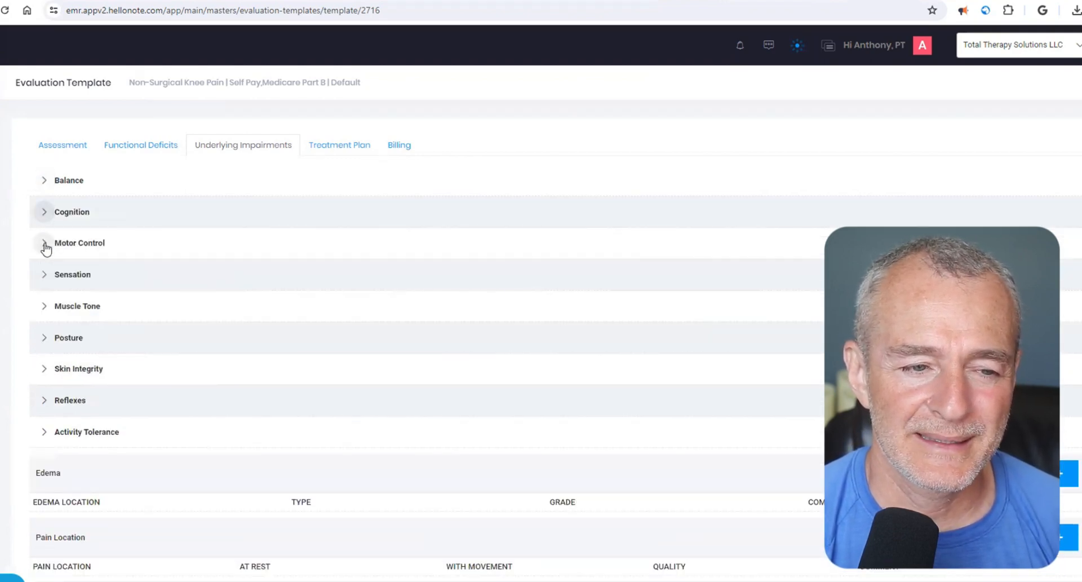
left_click(44, 243)
left_click(44, 243)
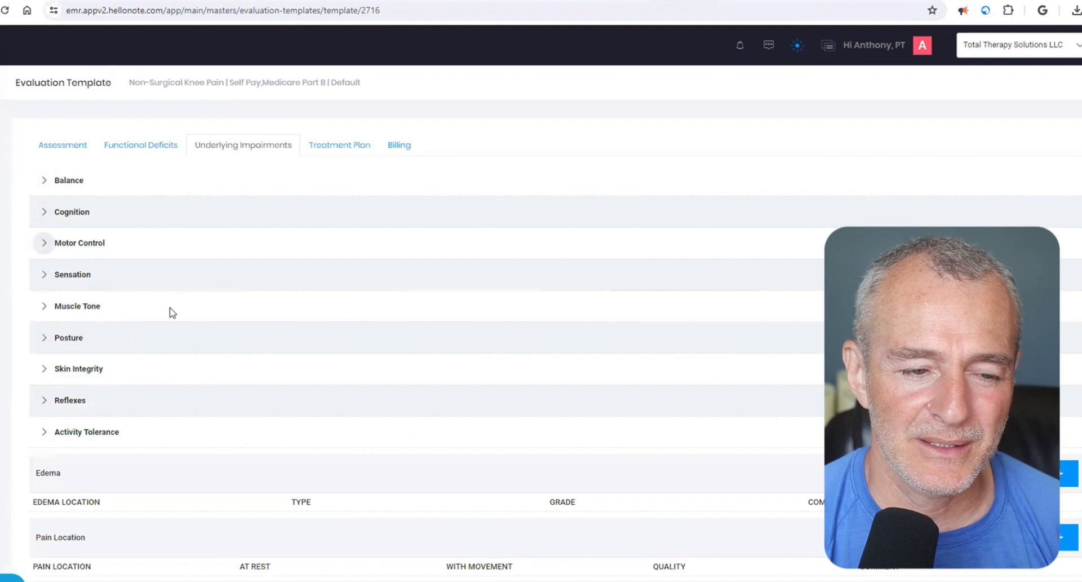
- Review the remaining Underlying Impairments fields through Objective Comments and advance to the Treatment Plan section
scroll(170, 311, "down", 5)
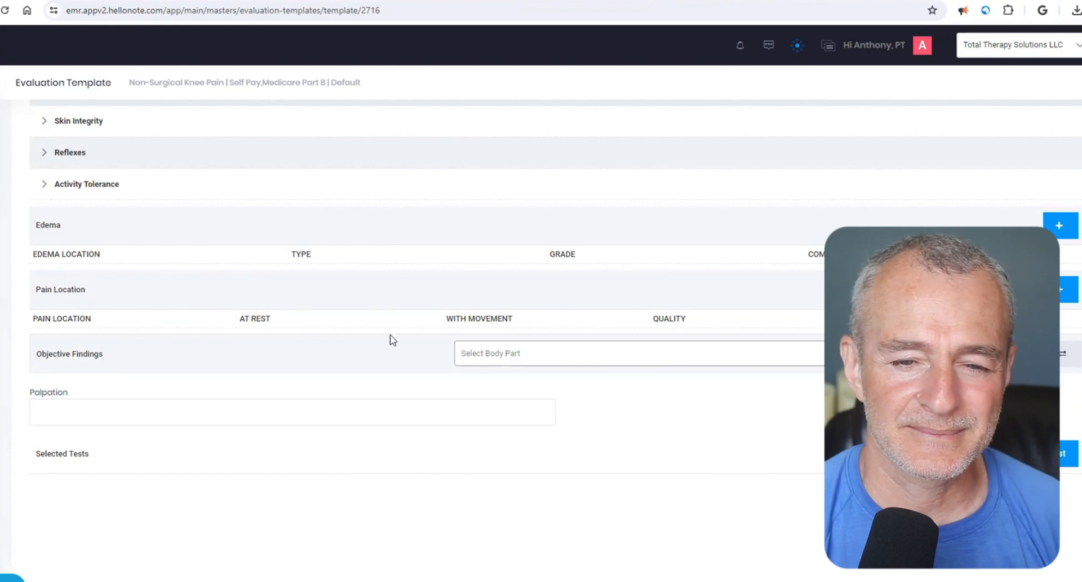
scroll(408, 367, "down", 2)
scroll(408, 367, "down", 2)
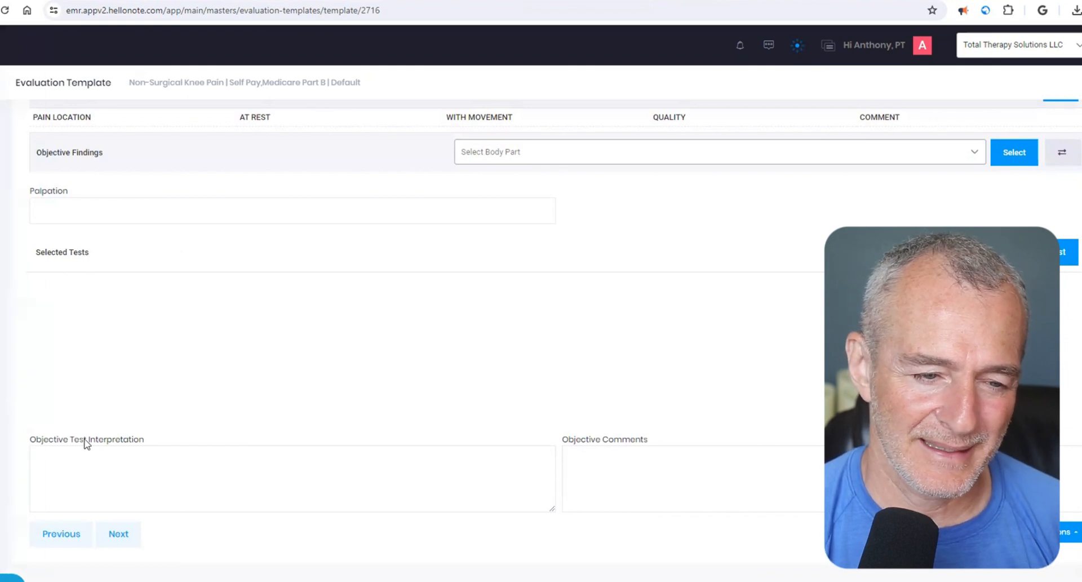
triple_click(587, 446)
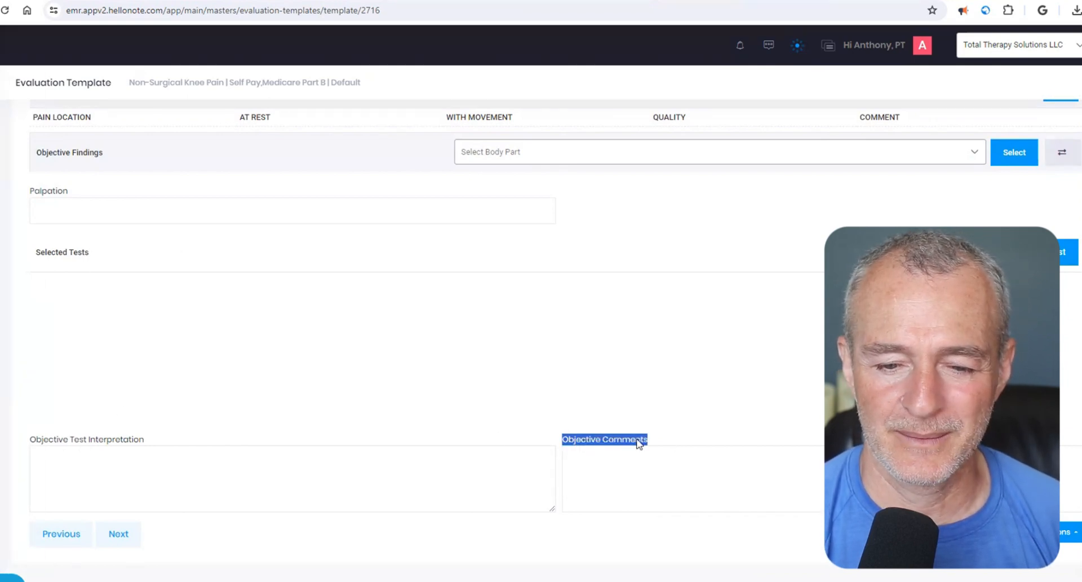
left_click(130, 536)
scroll(446, 288, "up", 3)
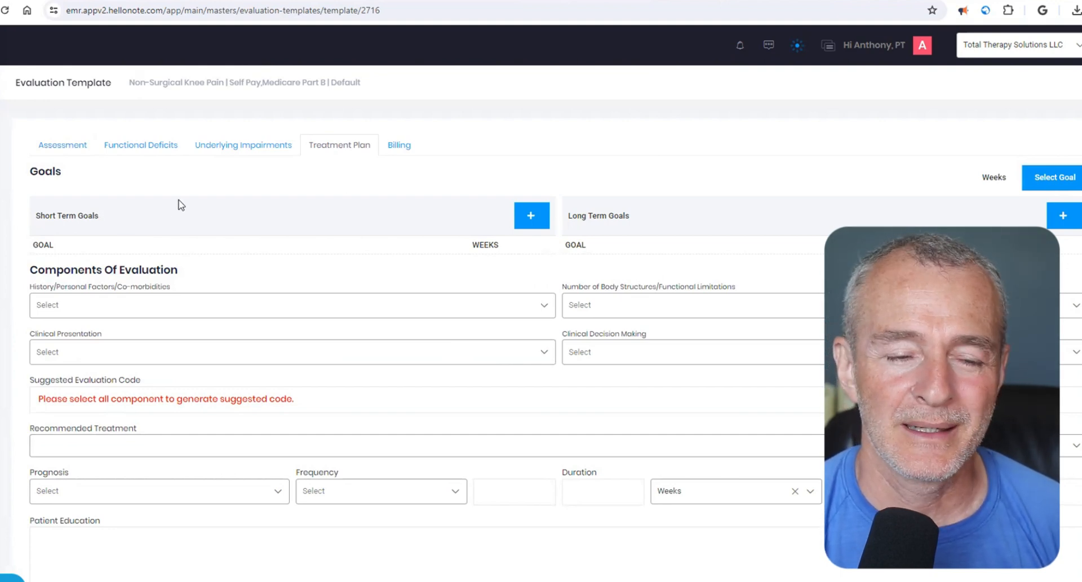
- Try to add the entire list of prior and current function ratings as a single long-term goal in the treatment plan
left_click(148, 149)
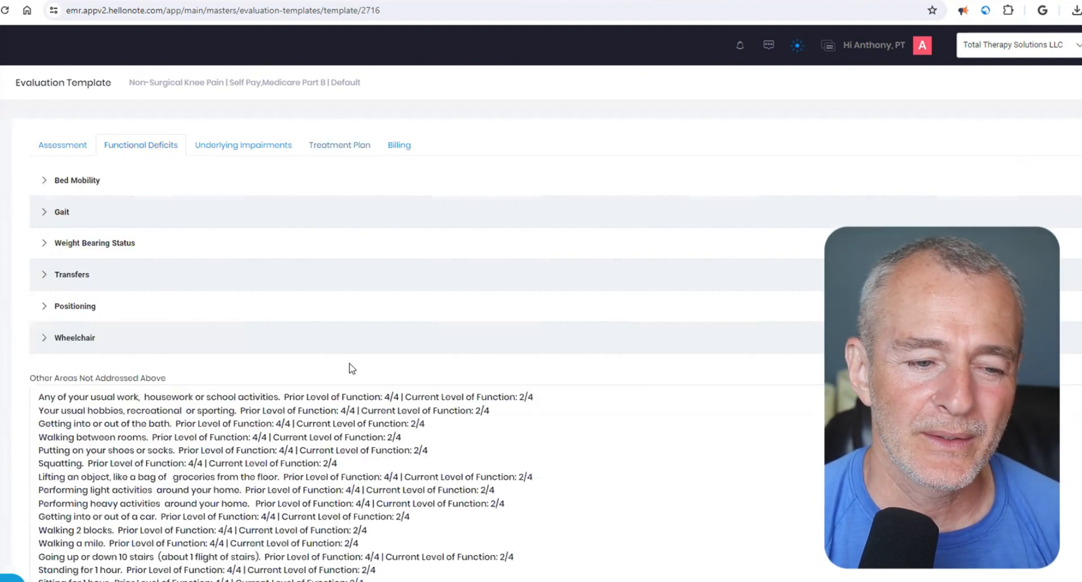
scroll(349, 366, "down", 2)
left_click_drag(38, 315, 426, 509)
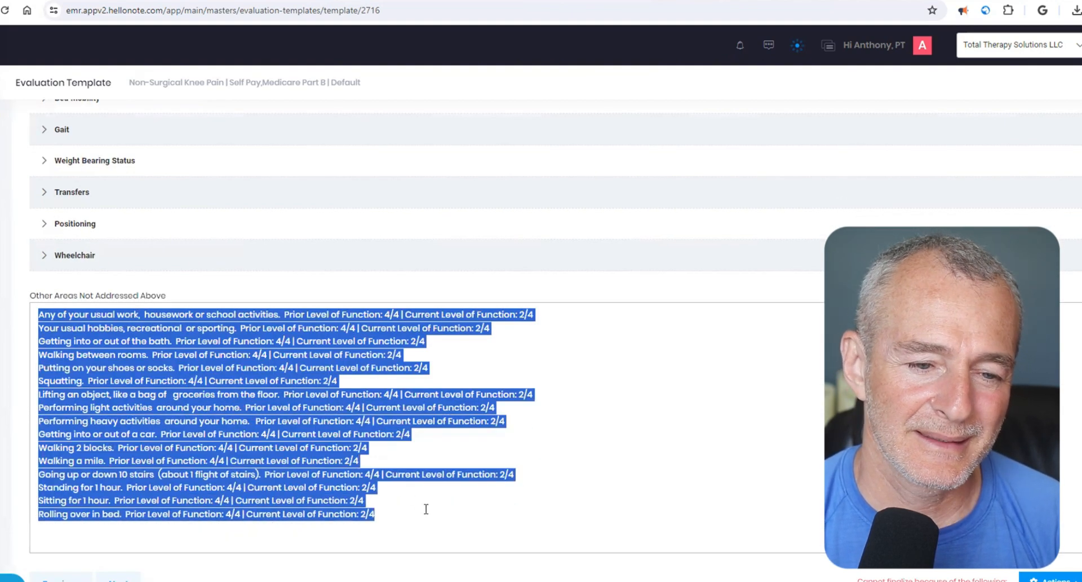
scroll(310, 271, "up", 2)
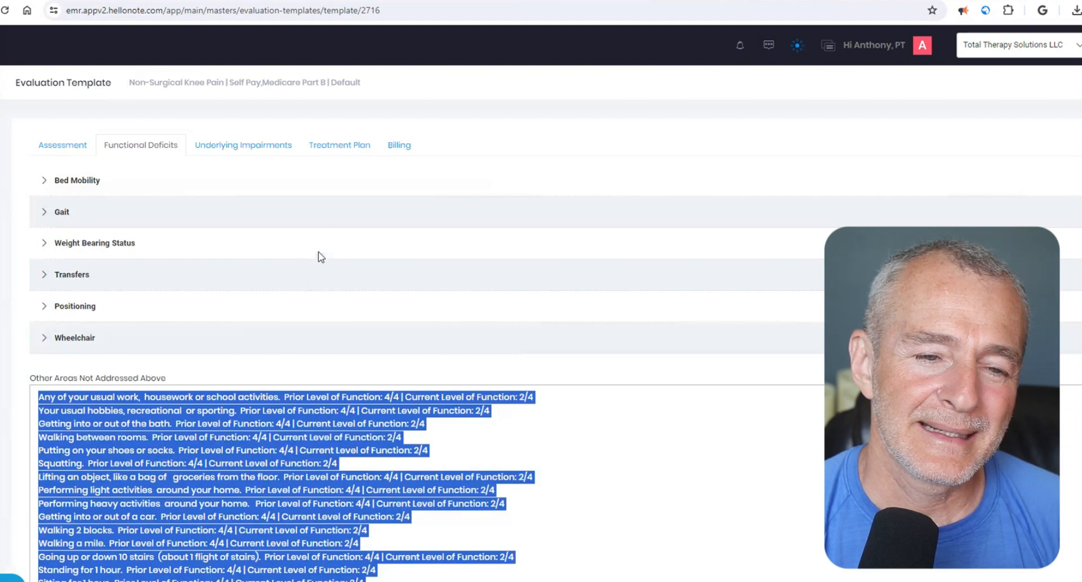
left_click(262, 150)
left_click(329, 149)
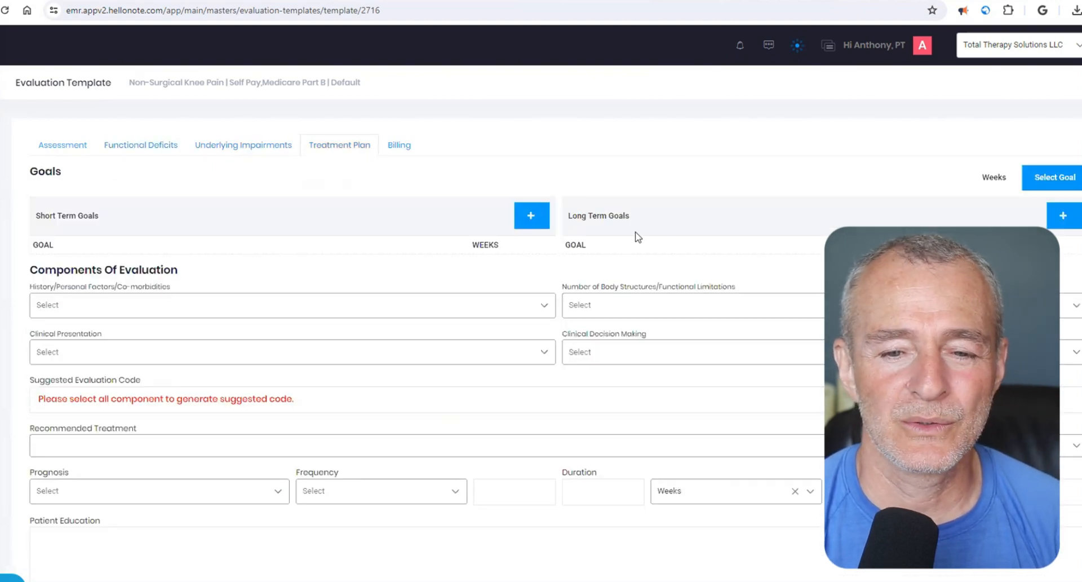
left_click(1056, 215)
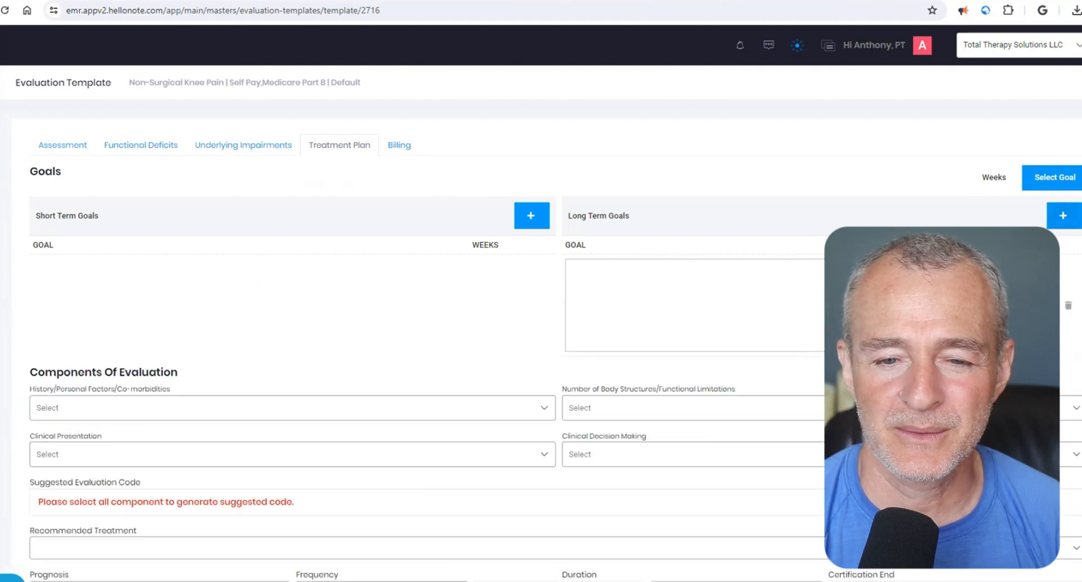
key("ctrl+v")
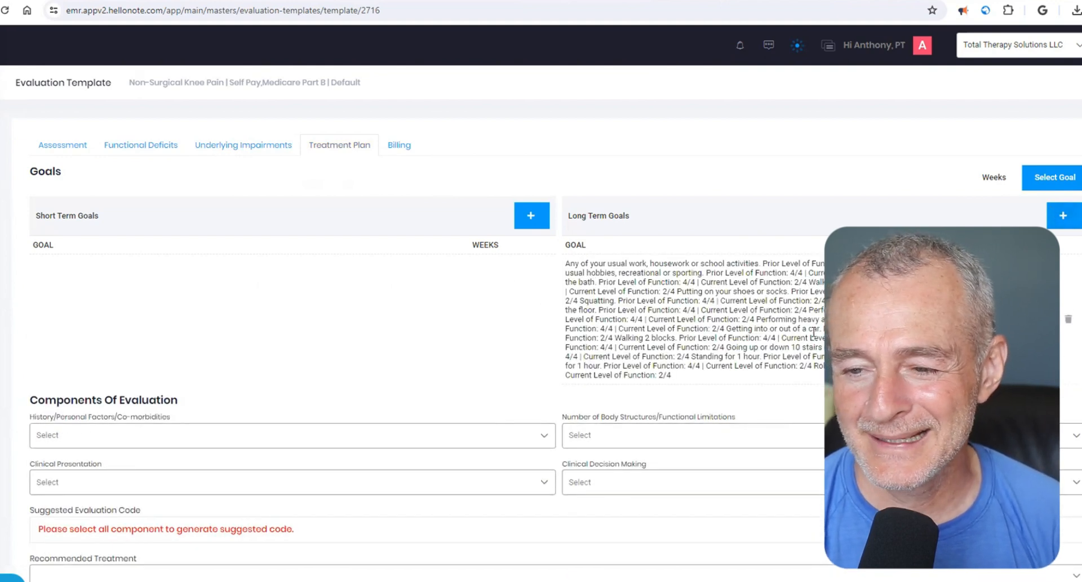
left_click(1068, 320)
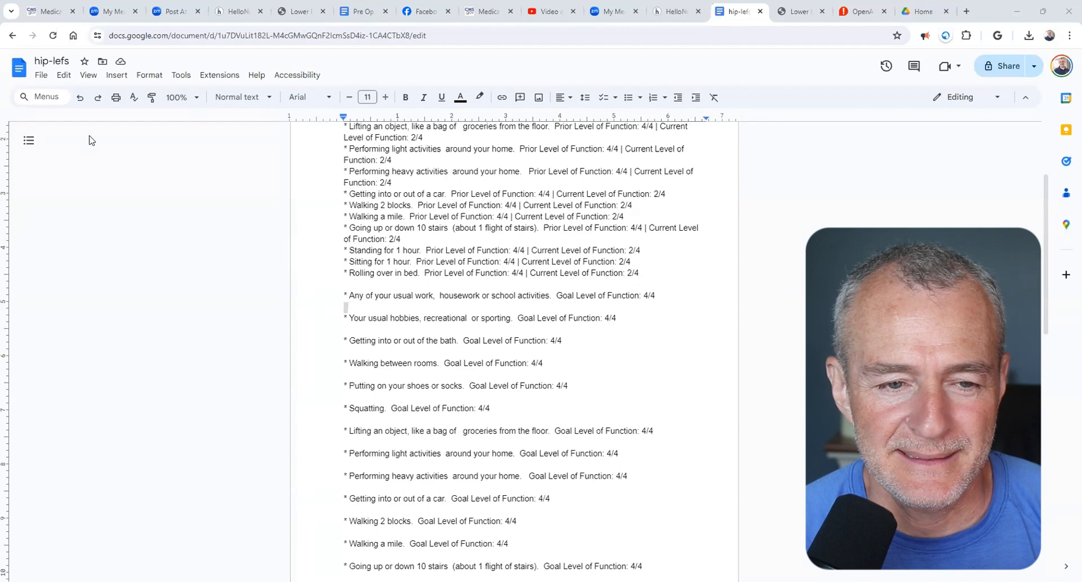
- Review the prior and current function ratings and the Goal Level of Function lines in the hip-lefs Google Docs document
scroll(451, 248, "up", 3)
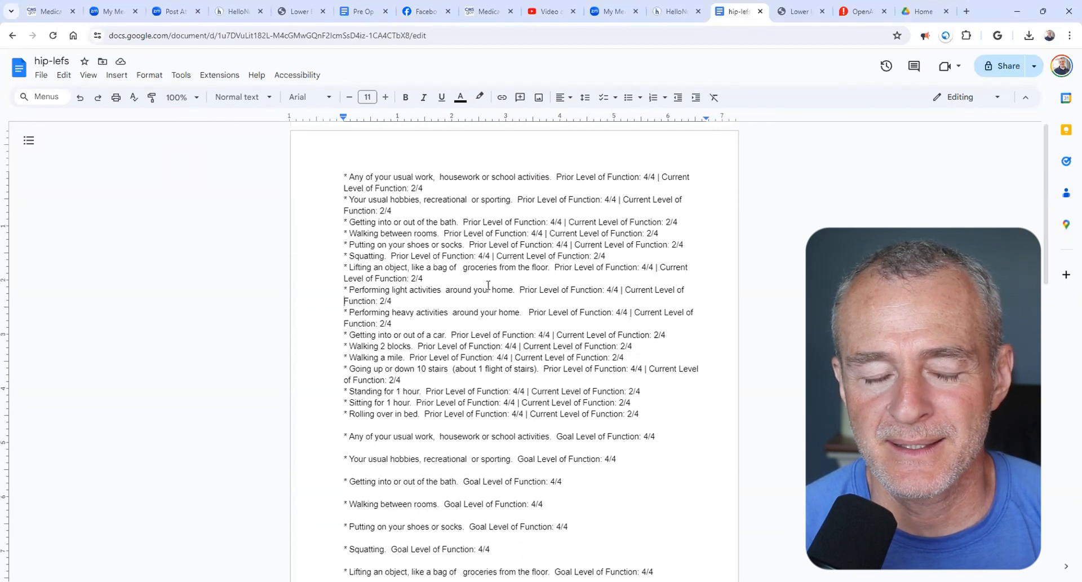
left_click_drag(345, 177, 654, 419)
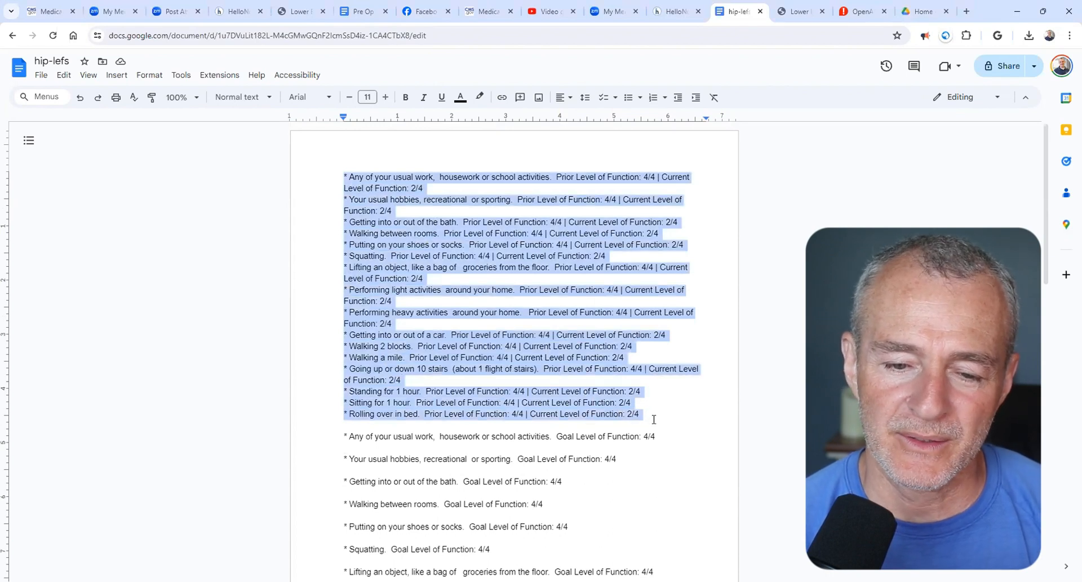
scroll(654, 417, "down", 1)
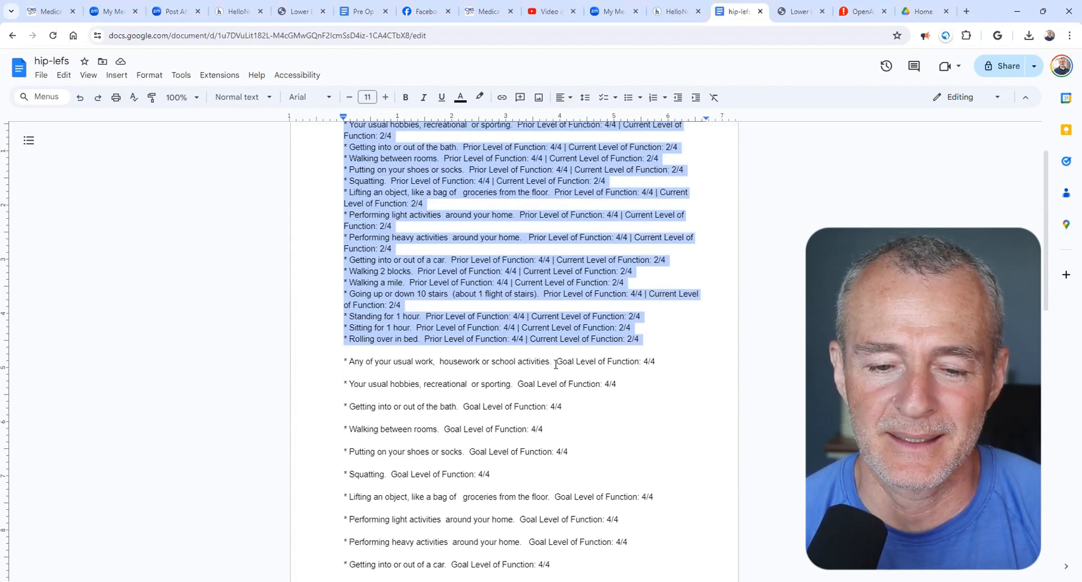
left_click_drag(557, 361, 672, 364)
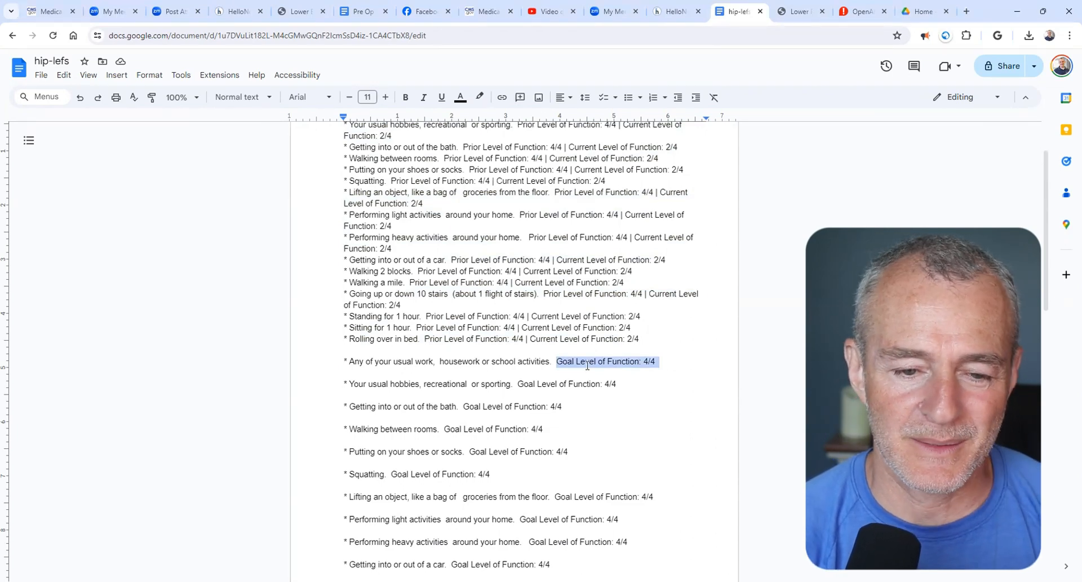
- Remove the extra space before "housework" in the usual work goal line of the document
left_click(437, 361)
key("BackSpace")
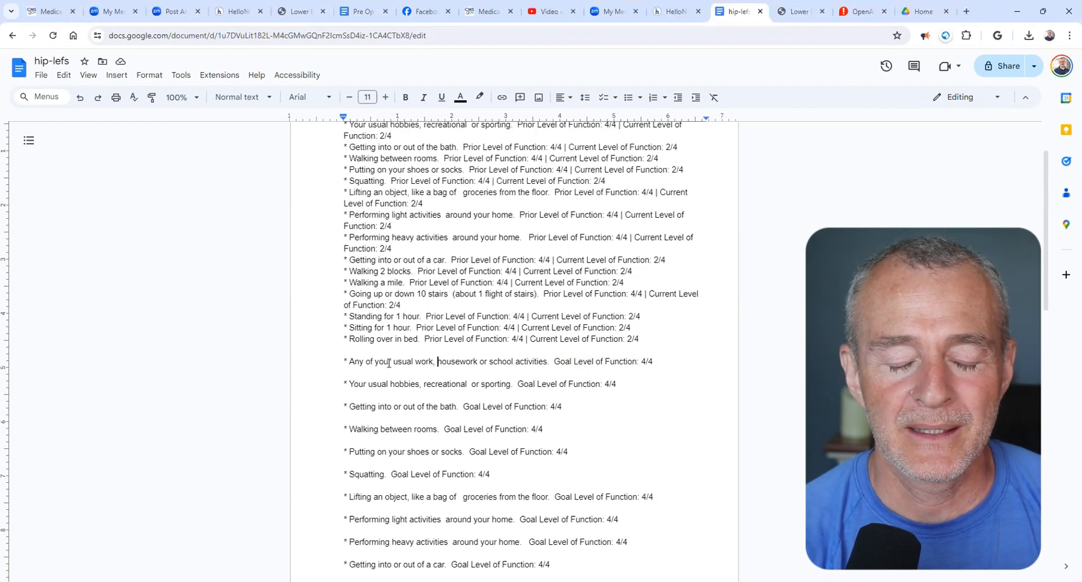
left_click_drag(351, 408, 433, 406)
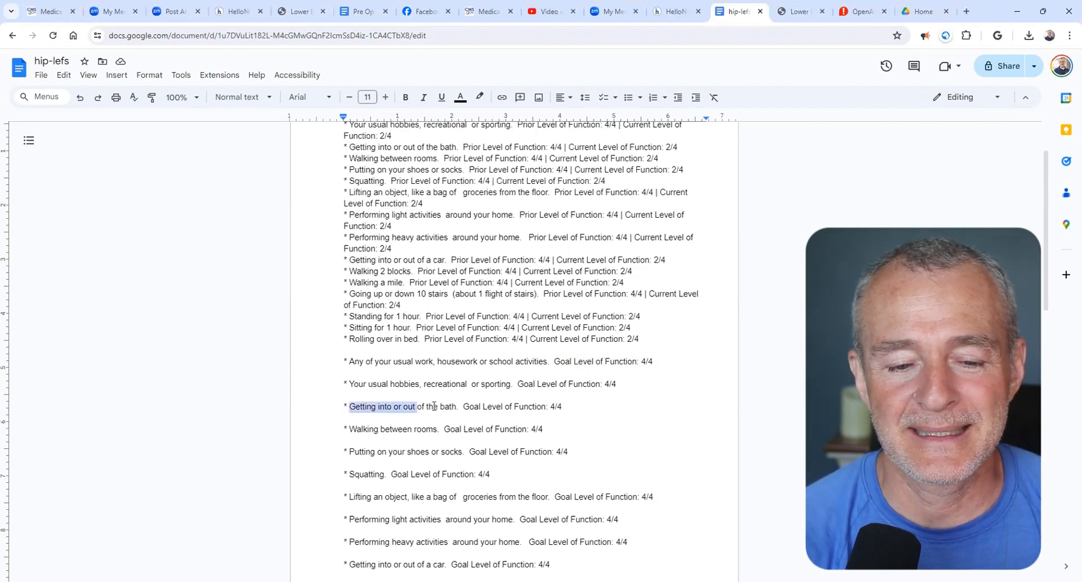
double_click(444, 406)
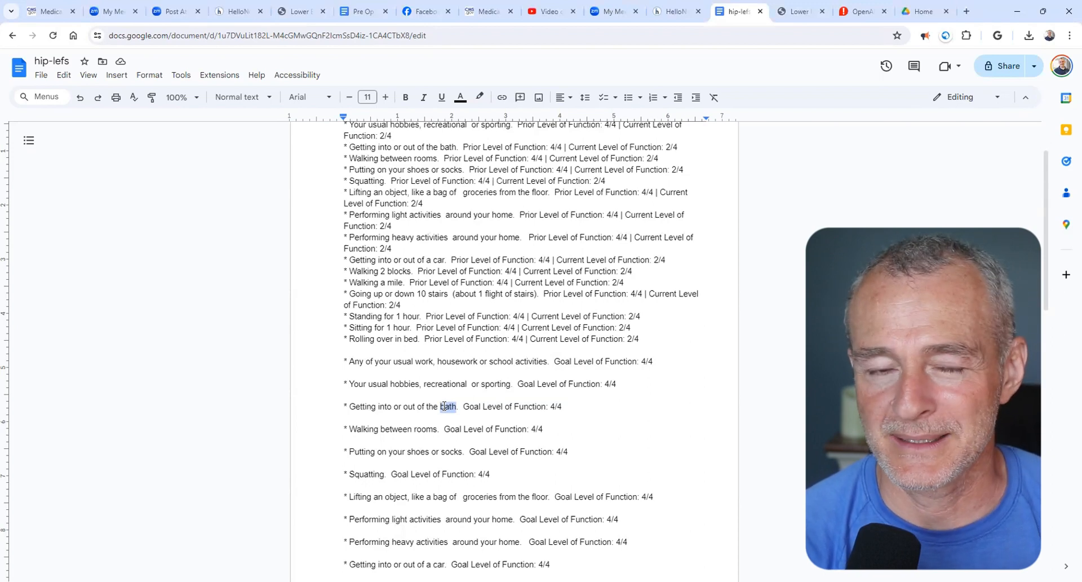
- Copy the "Any of your usual work, housework or school activities" 4/4 goal line into HelloNote's Treatment Plan and save it as a long-term goal
left_click(343, 361)
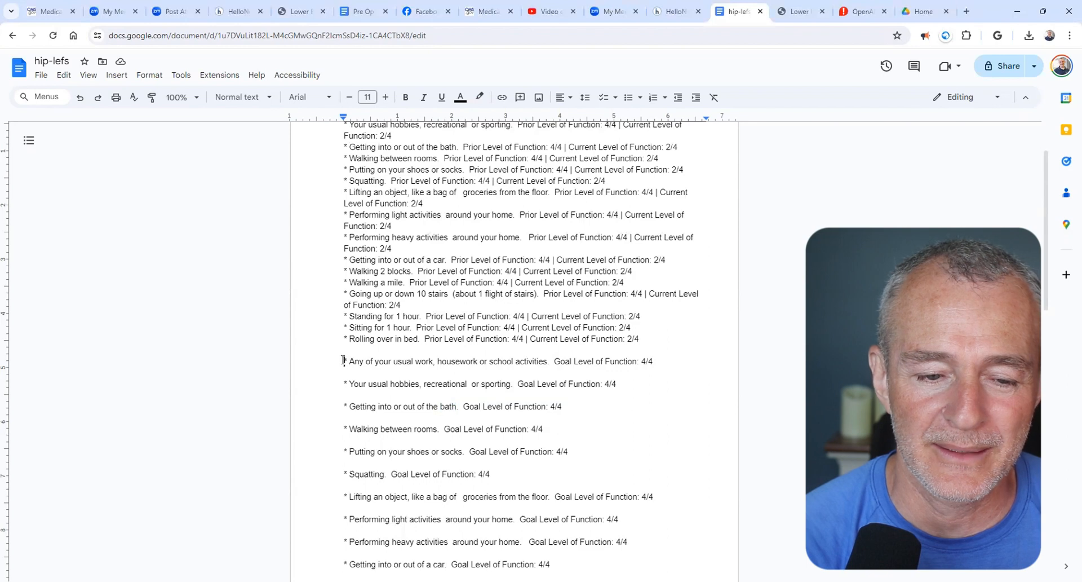
left_click_drag(343, 360, 664, 364)
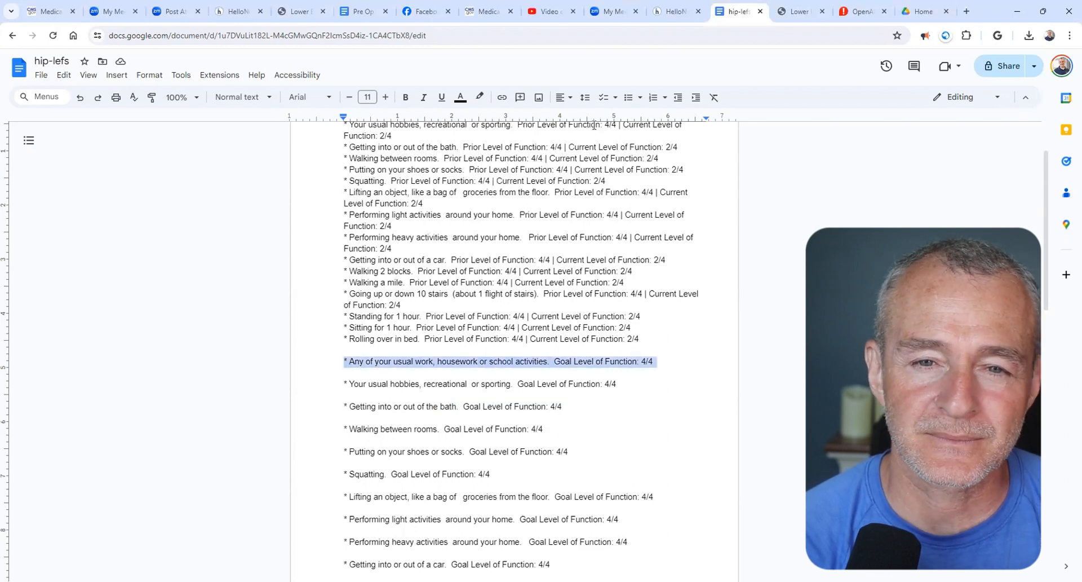
left_click(669, 12)
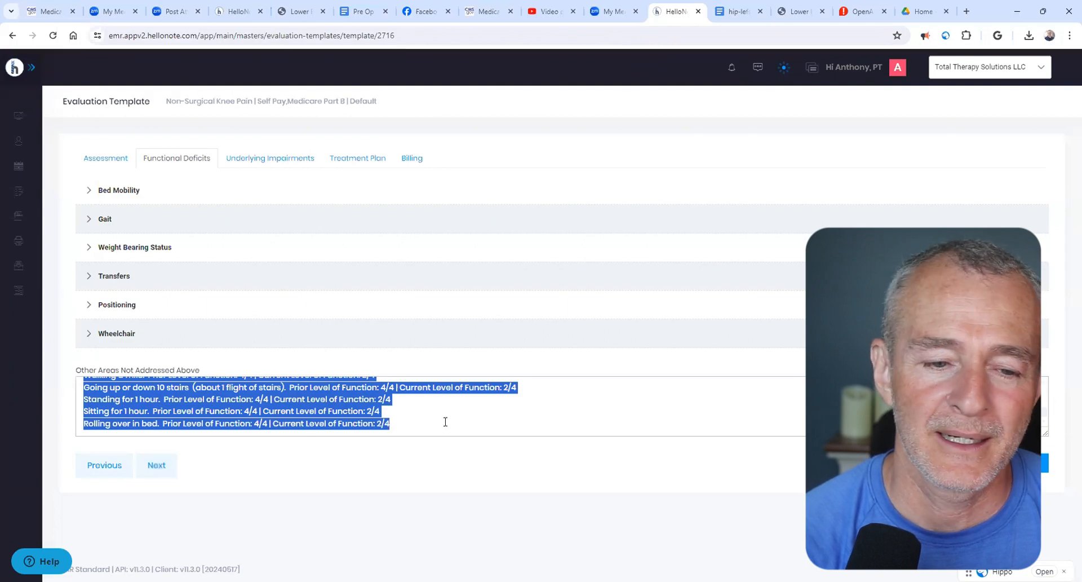
scroll(445, 422, "up", 1)
left_click(362, 161)
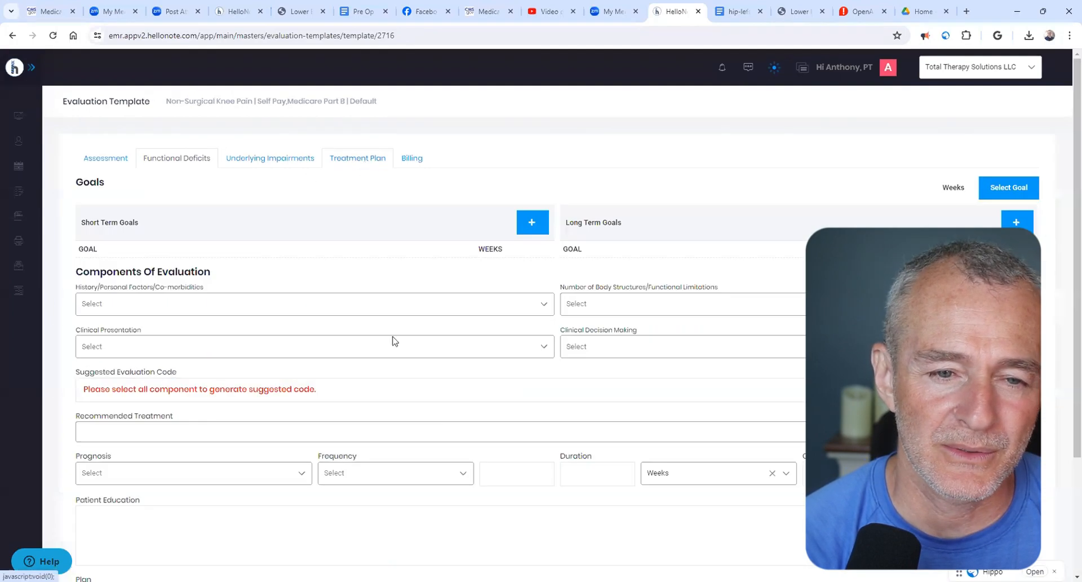
scroll(393, 341, "down", 3)
scroll(394, 343, "up", 1)
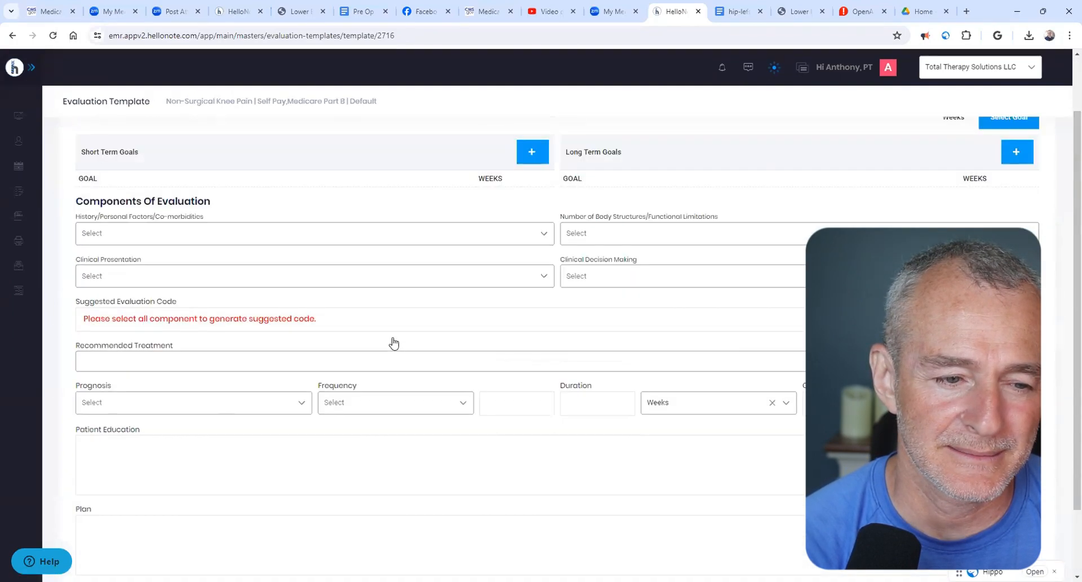
scroll(394, 343, "up", 1)
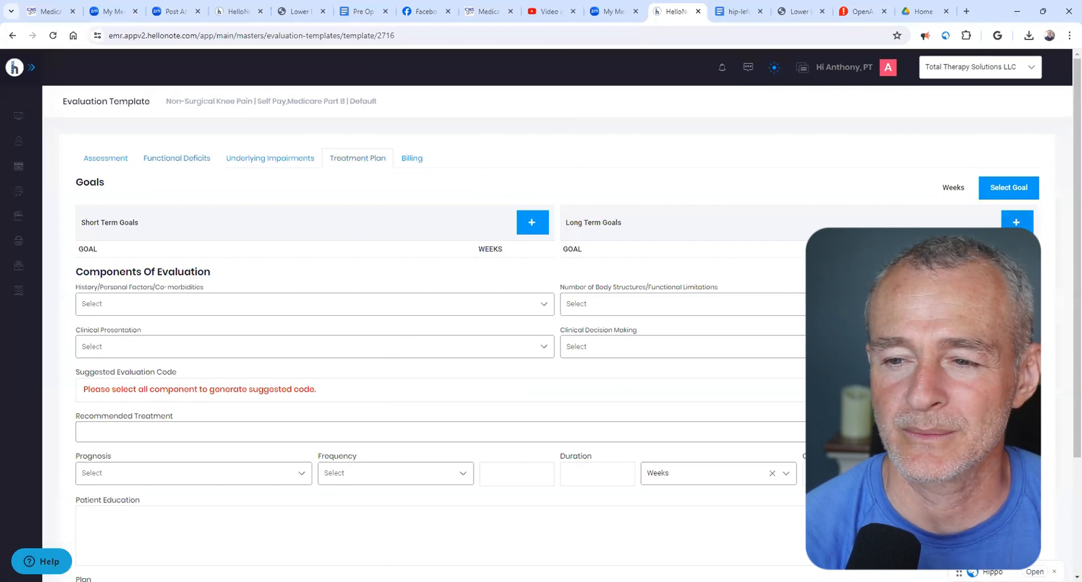
left_click(1016, 224)
key("ctrl+v")
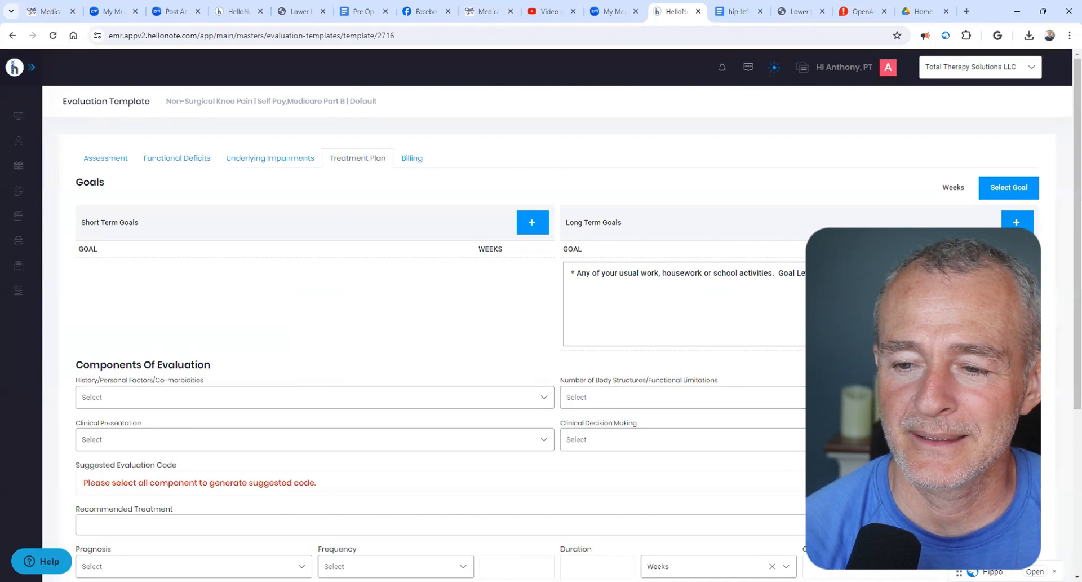
left_click(1016, 274)
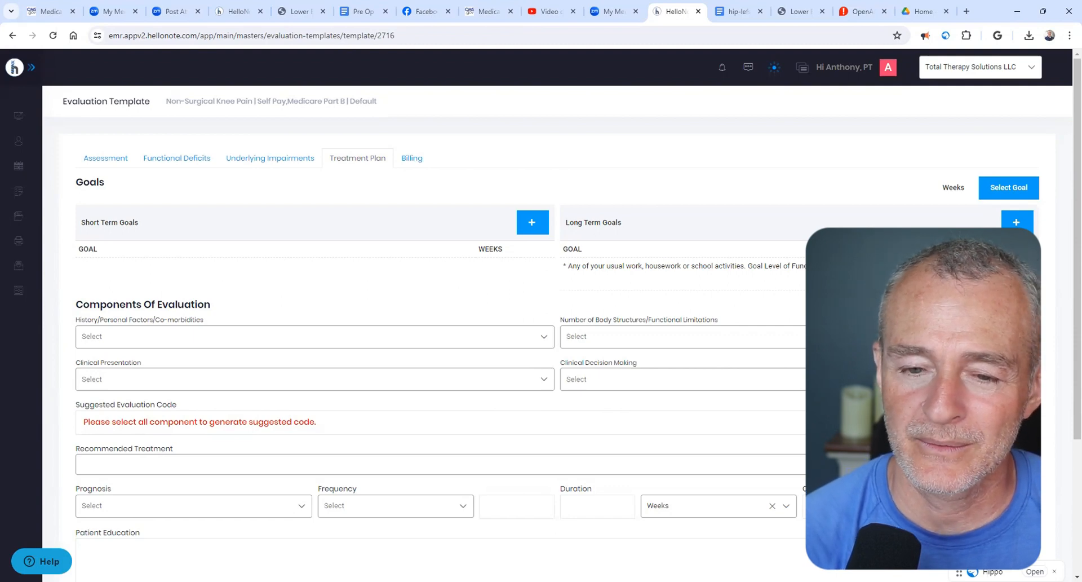
- Add the document's "Your usual hobbies, recreational or sporting. Goal Level of Function: 4/4" line as another long-term goal
left_click(1013, 223)
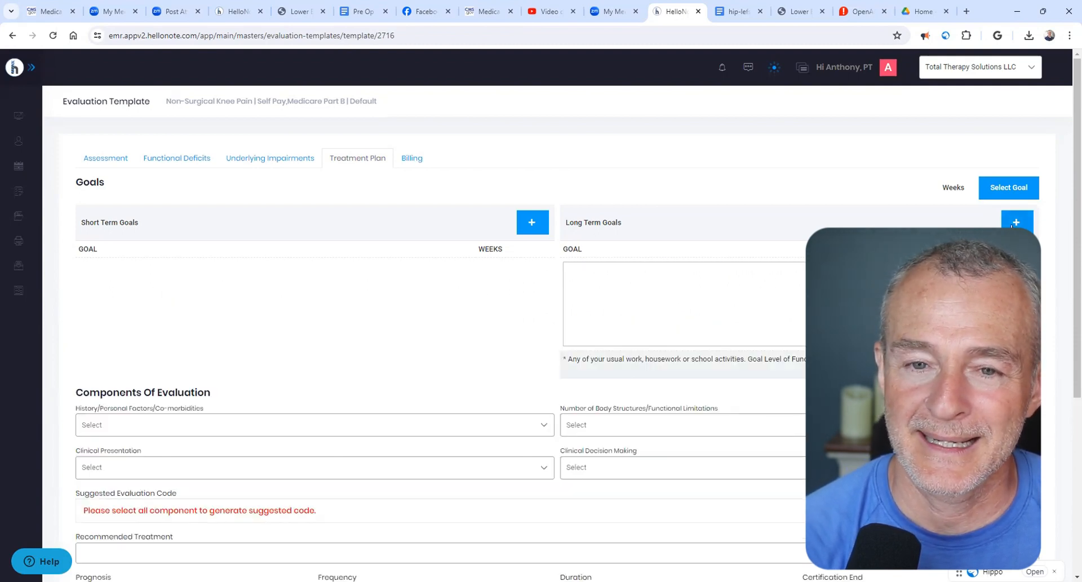
left_click(737, 14)
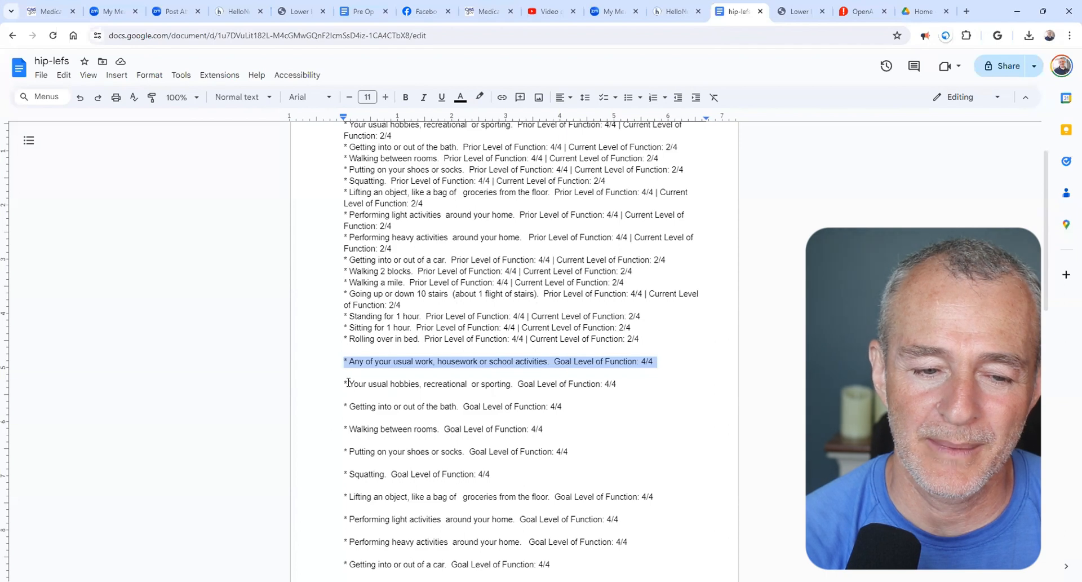
left_click_drag(344, 384, 616, 388)
key("ctrl+c")
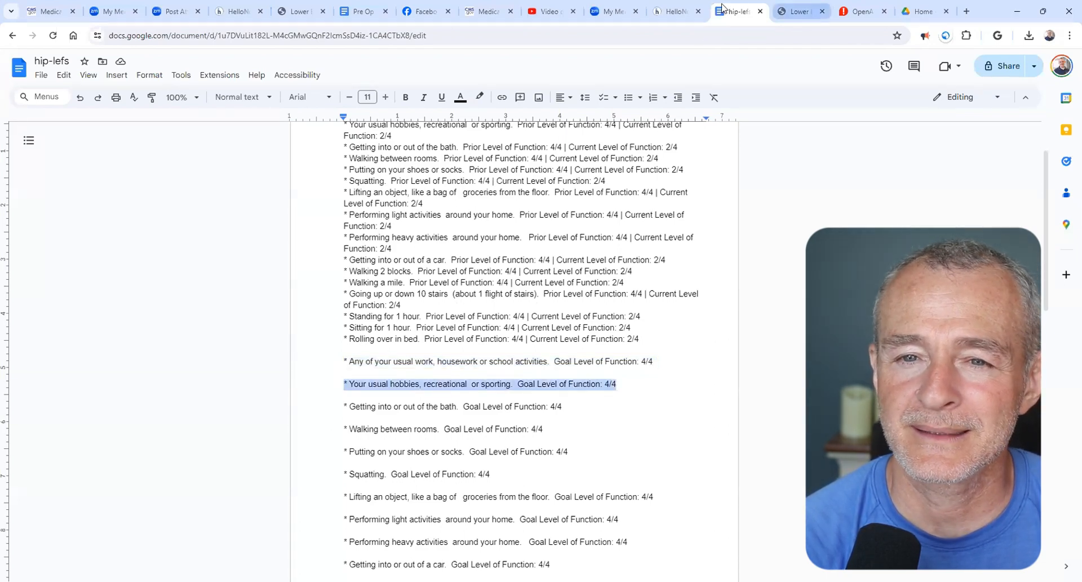
left_click(677, 12)
key("ctrl+v")
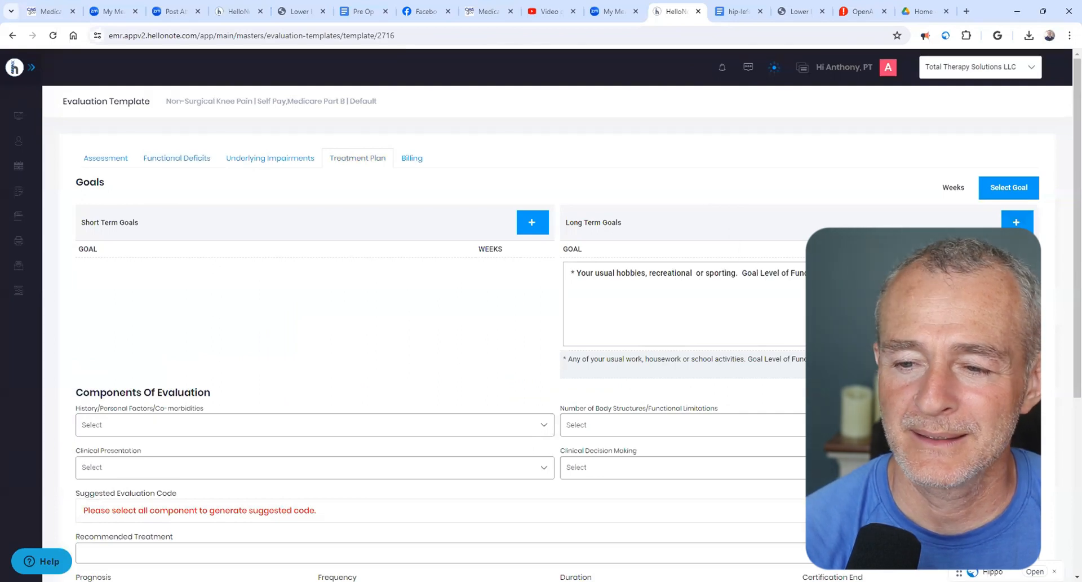
left_click(1012, 272)
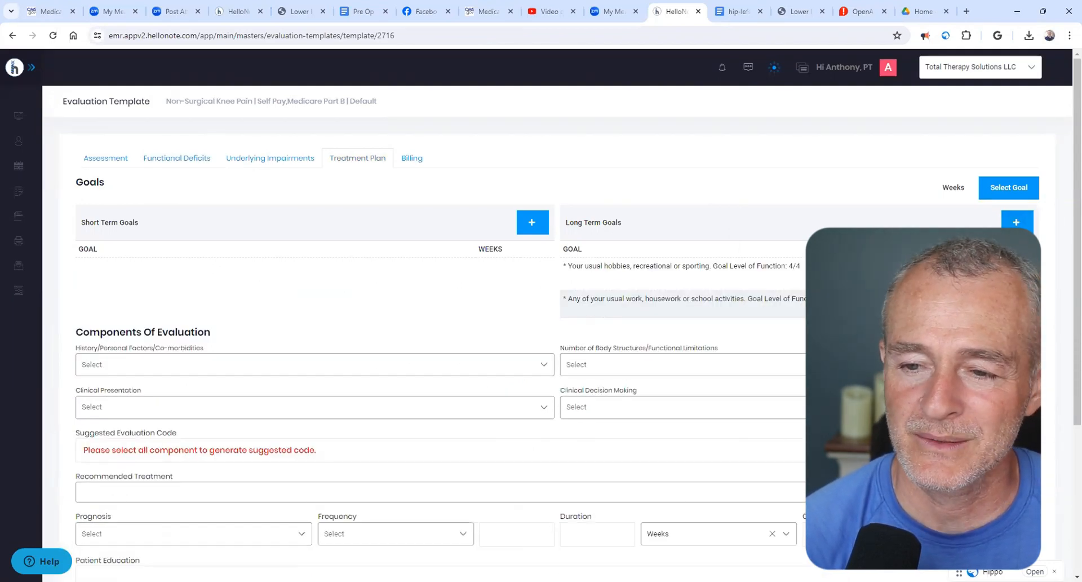
- Add the getting into or out of the bath goal line as a long-term goal, replacing "bath" with "shower"
left_click_drag(682, 12, 738, 12)
left_click(676, 13)
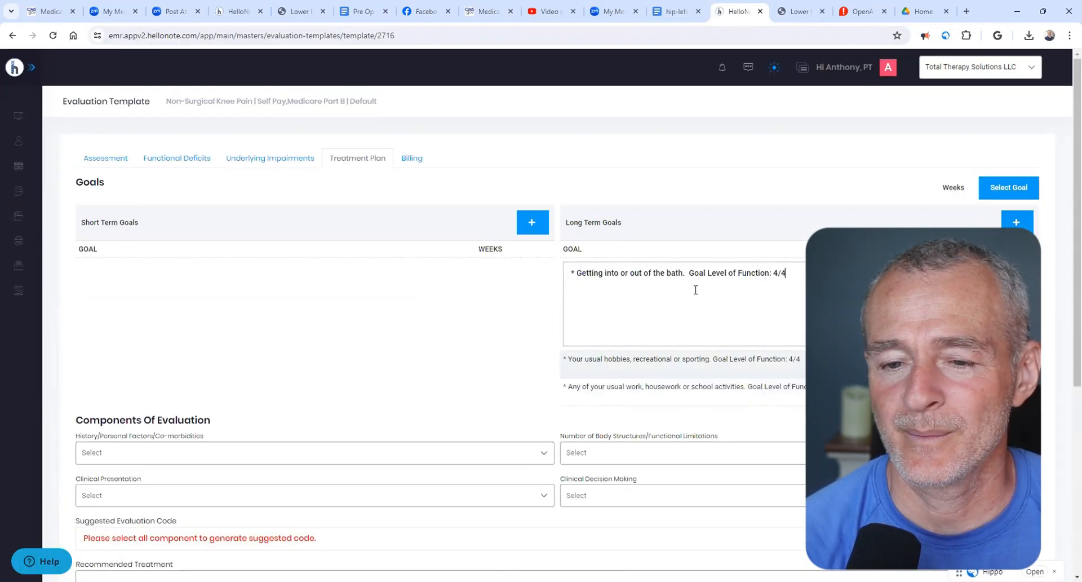
double_click(675, 272)
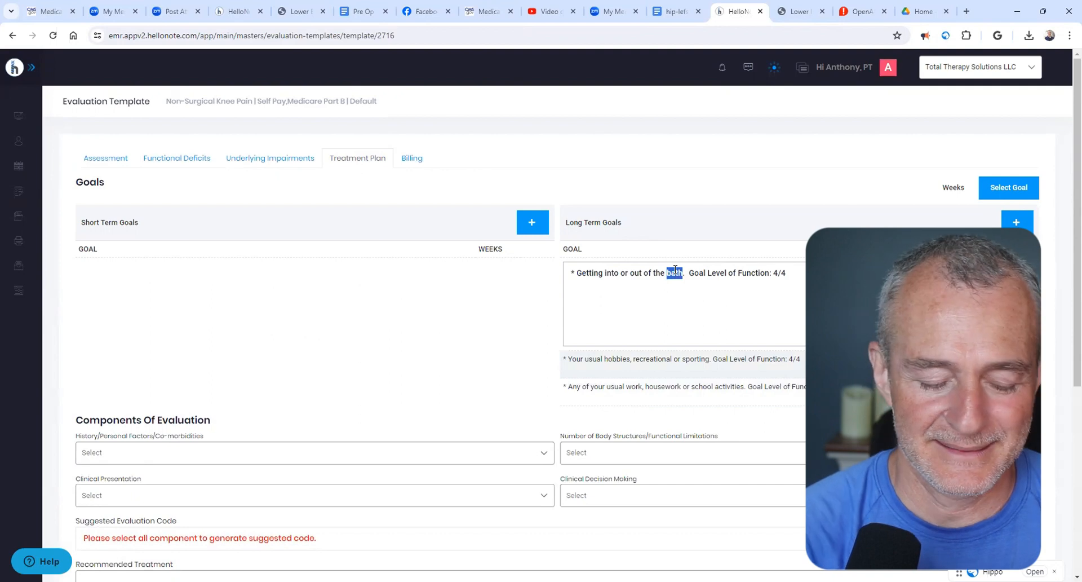
type("show")
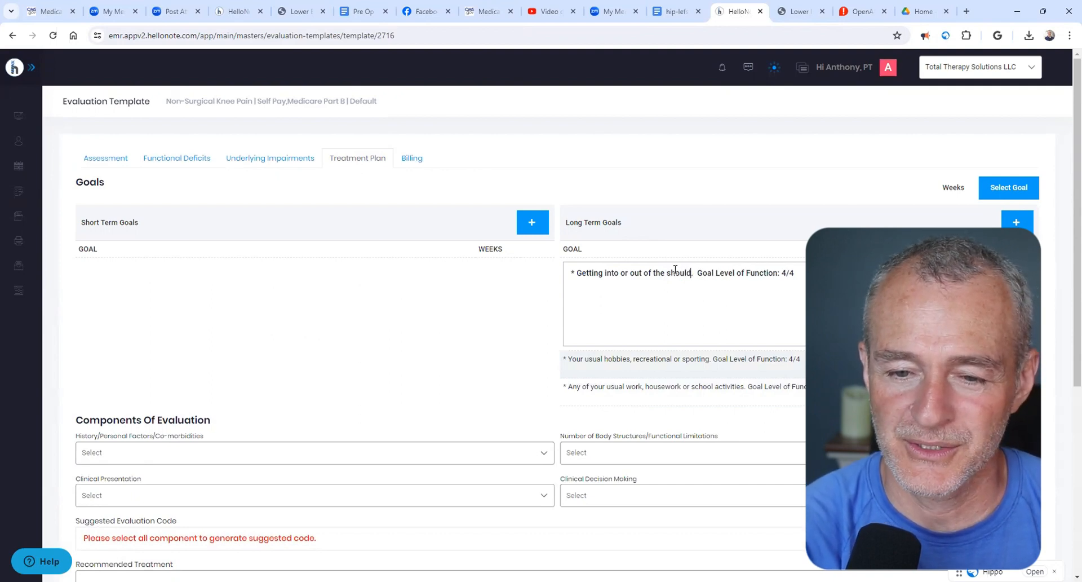
type("er")
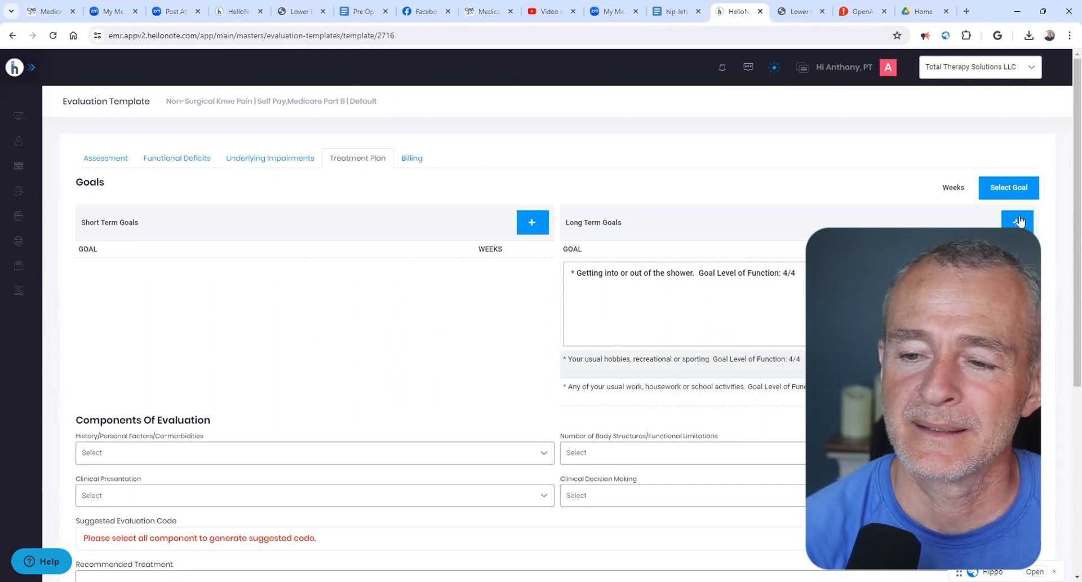
key("Tab")
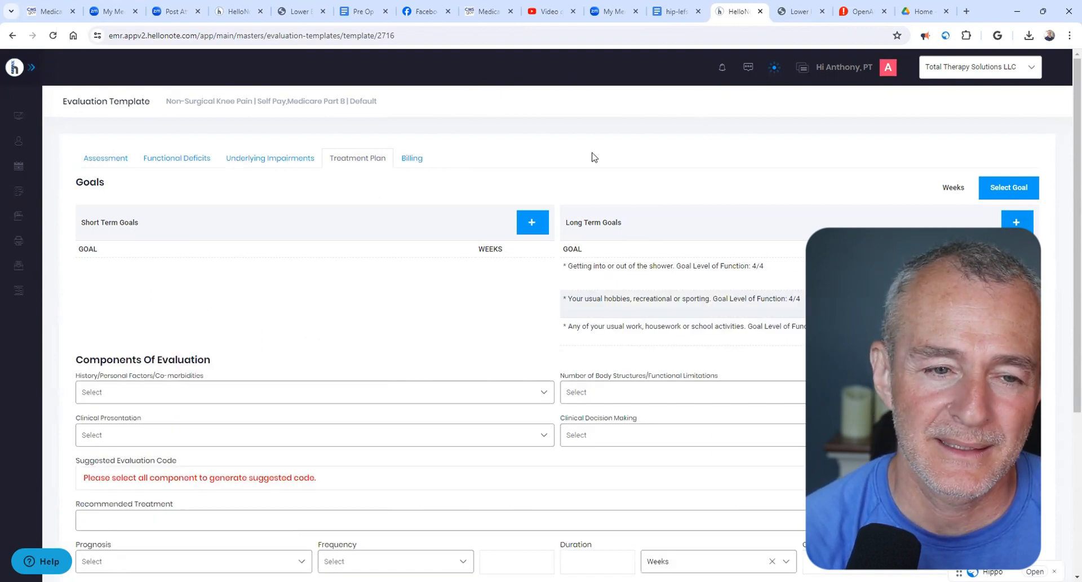
- Replace "bath" with "shower" in the Functional Deficits line about getting into or out of the bath
left_click(160, 161)
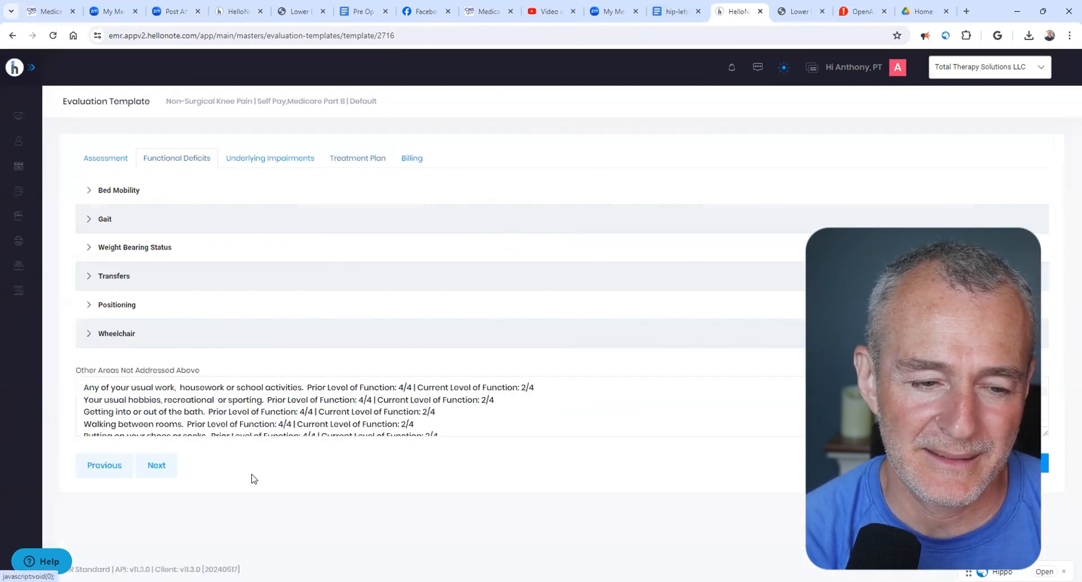
double_click(194, 414)
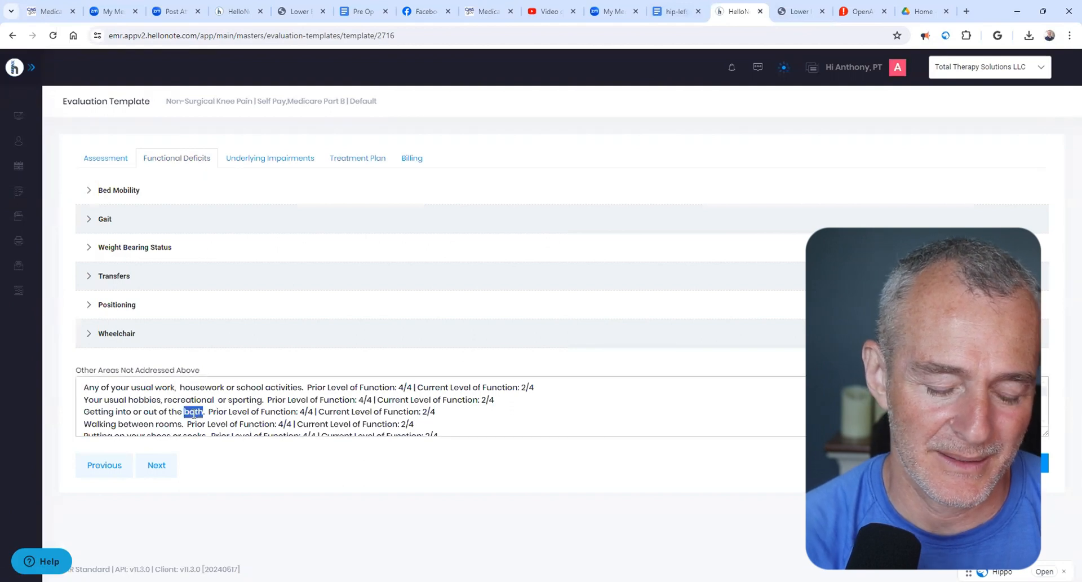
type("shower")
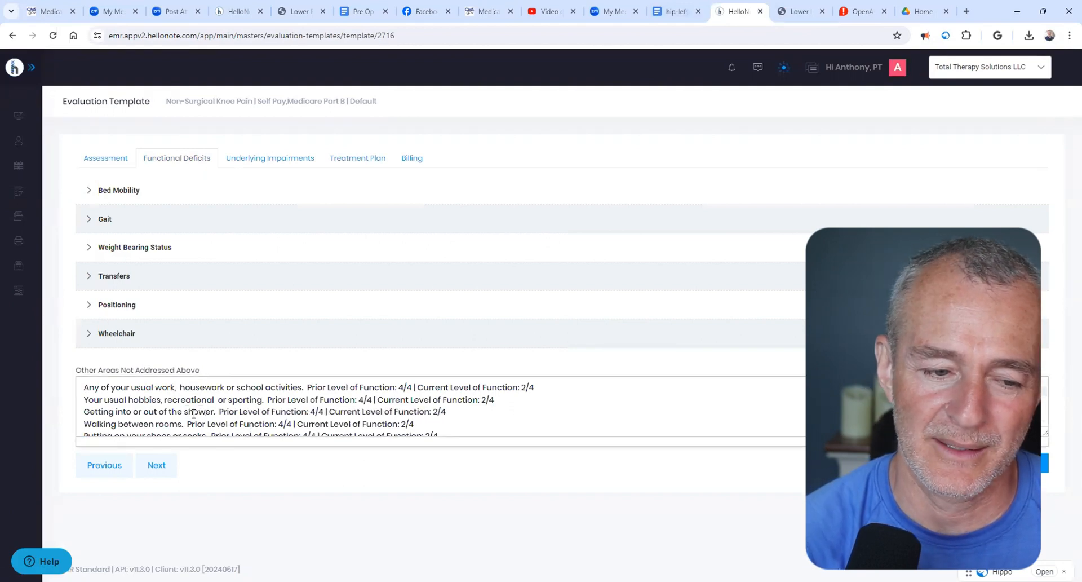
- Copy the "Walking between rooms. Goal Level of Function: 4/4" line from the hip-lefs document into the Treatment Plan as a long-term goal
left_click(373, 164)
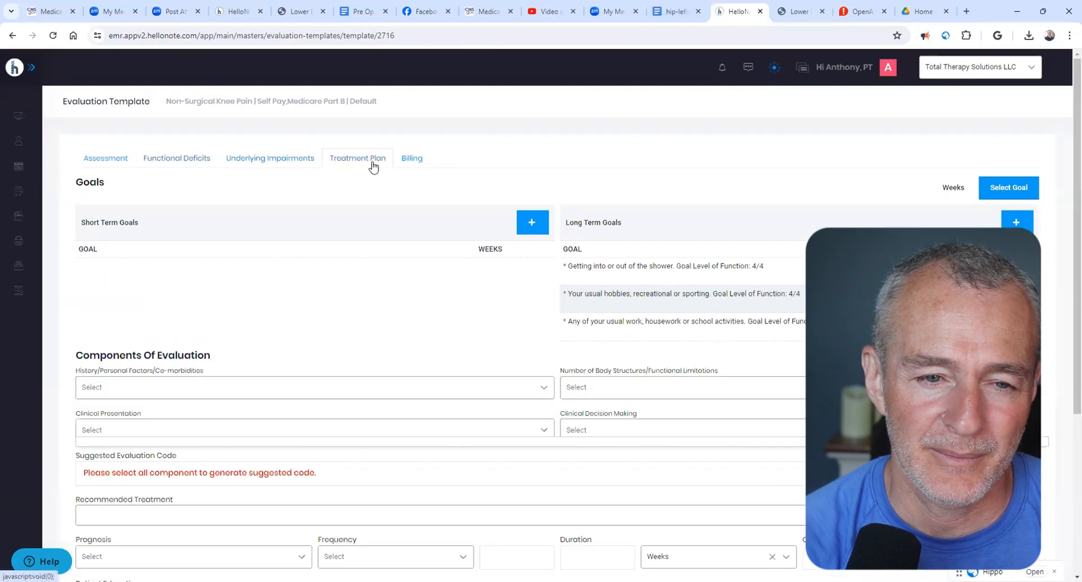
left_click(673, 20)
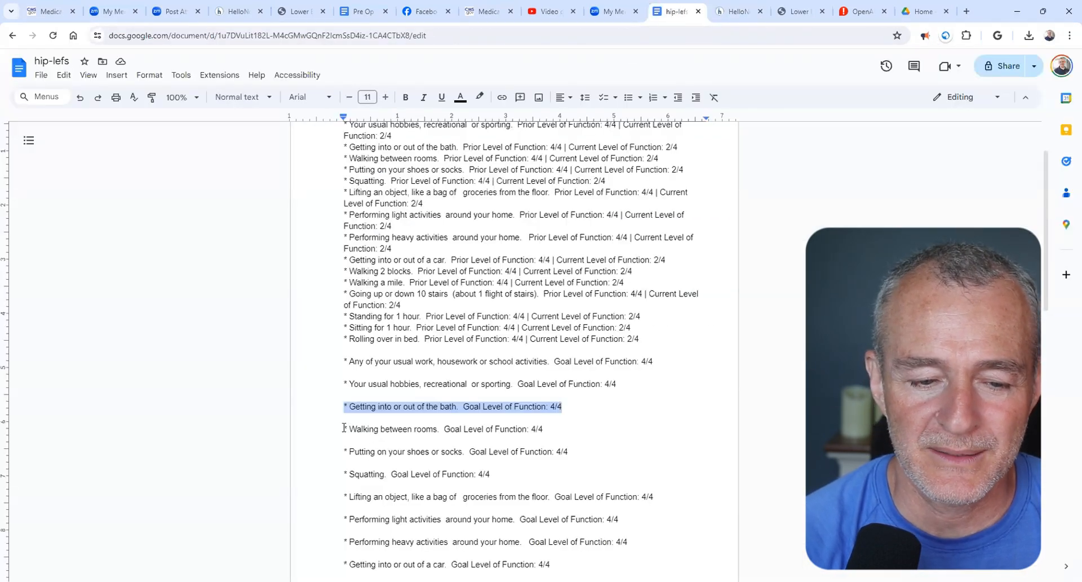
left_click_drag(345, 429, 566, 424)
key("ctrl+c")
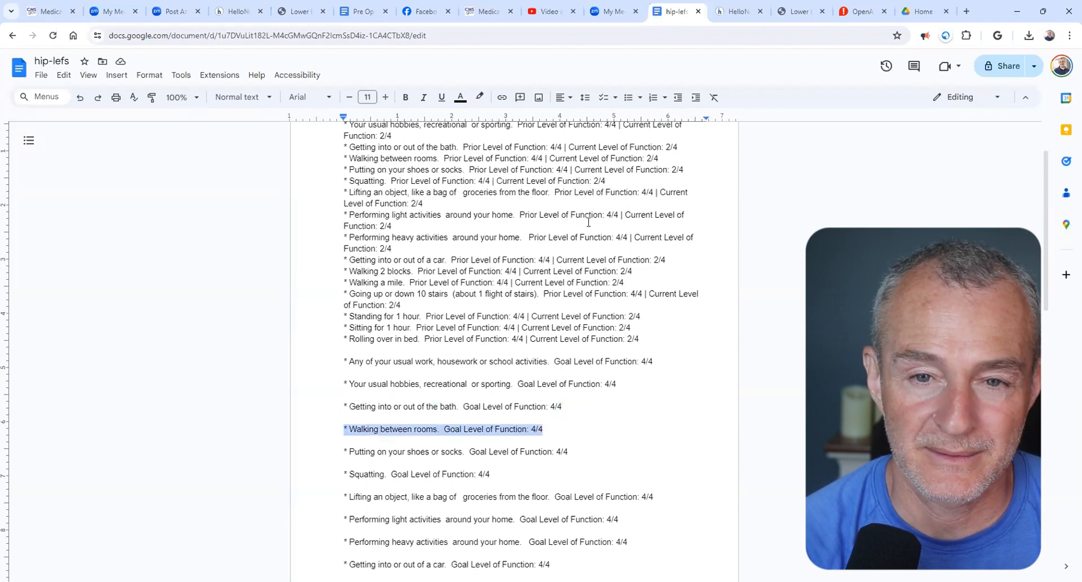
left_click(739, 17)
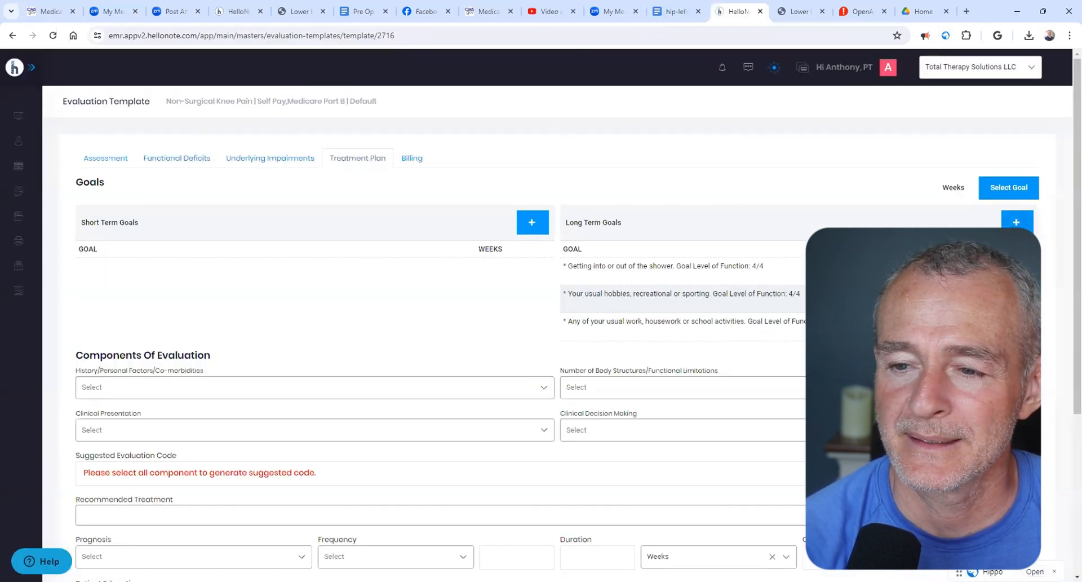
left_click(1017, 222)
left_click(763, 290)
key("ctrl+v")
left_click(1017, 273)
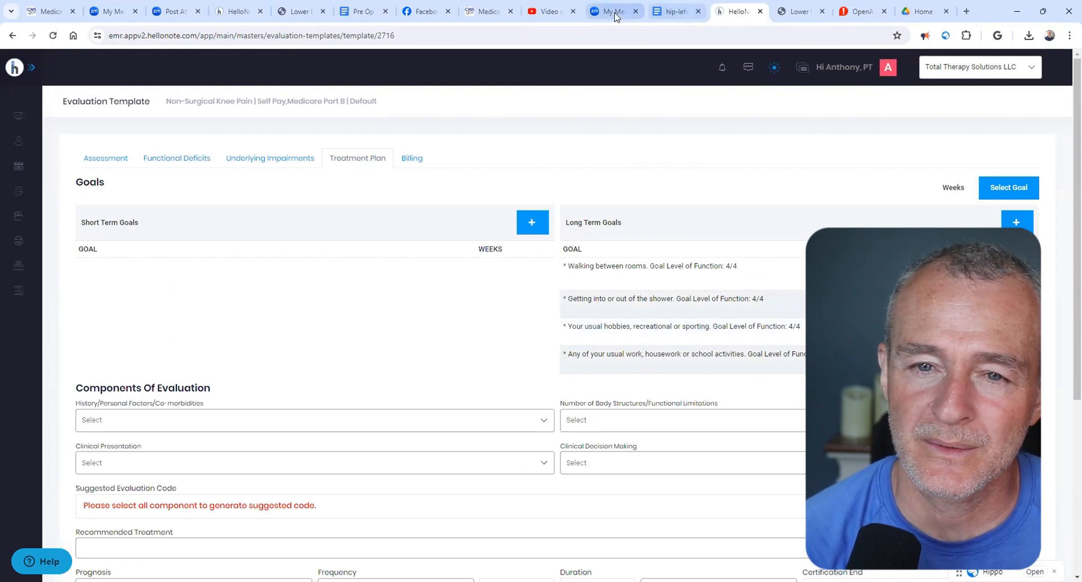
- Add the document's "Putting on your shoes or socks. Goal Level of Function: 4/4" line as another long-term goal
left_click(677, 11)
left_click_drag(335, 449, 584, 449)
key("ctrl+c")
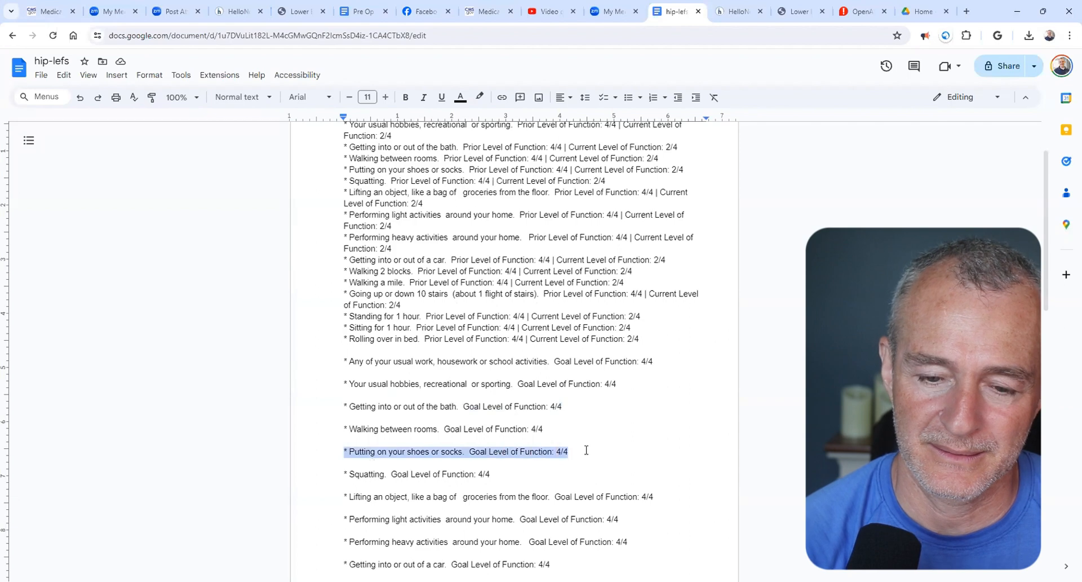
left_click(735, 11)
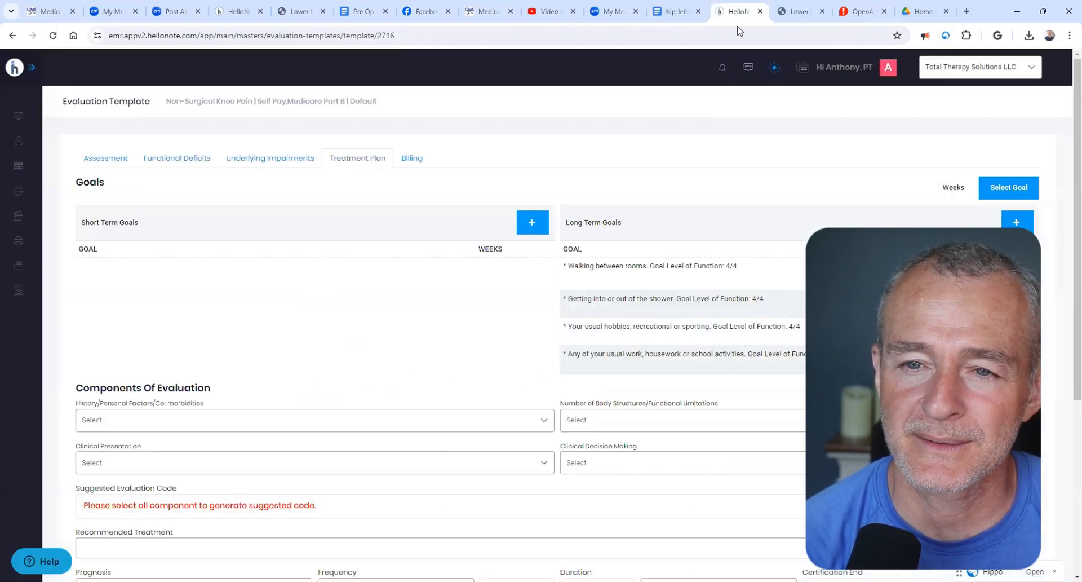
left_click(1017, 224)
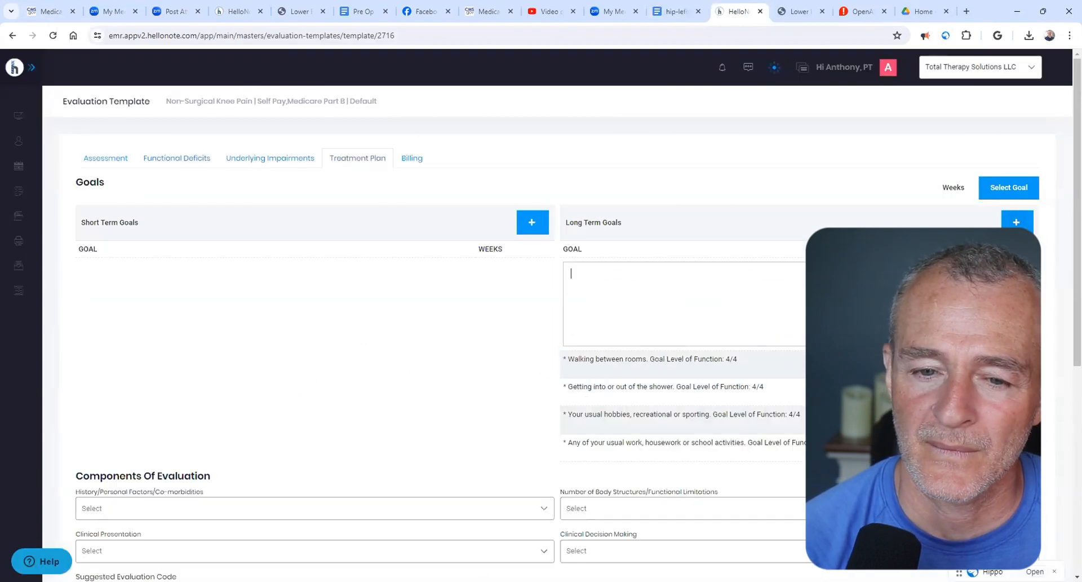
key("ctrl+v")
left_click(1016, 275)
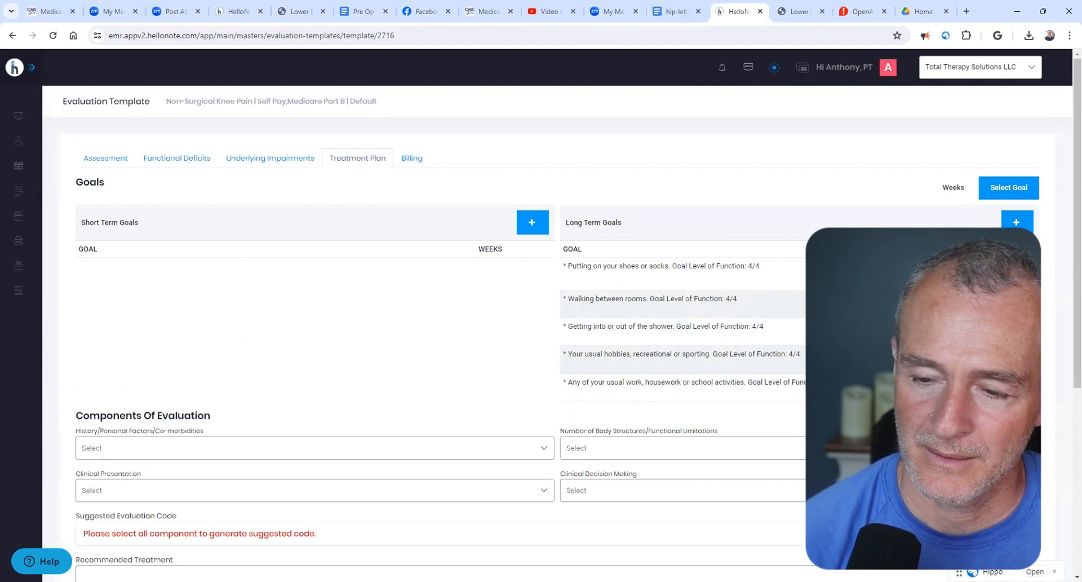
- In the hip-lefs document, reword the squatting goal line to "Squatting while lifting objects from the ground."
left_click(676, 11)
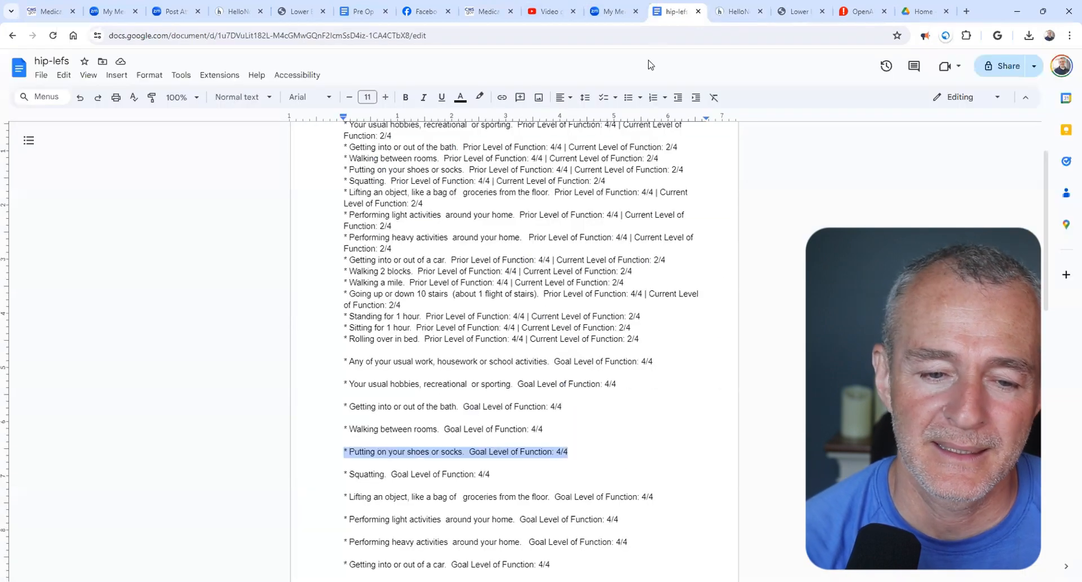
left_click_drag(345, 474, 496, 474)
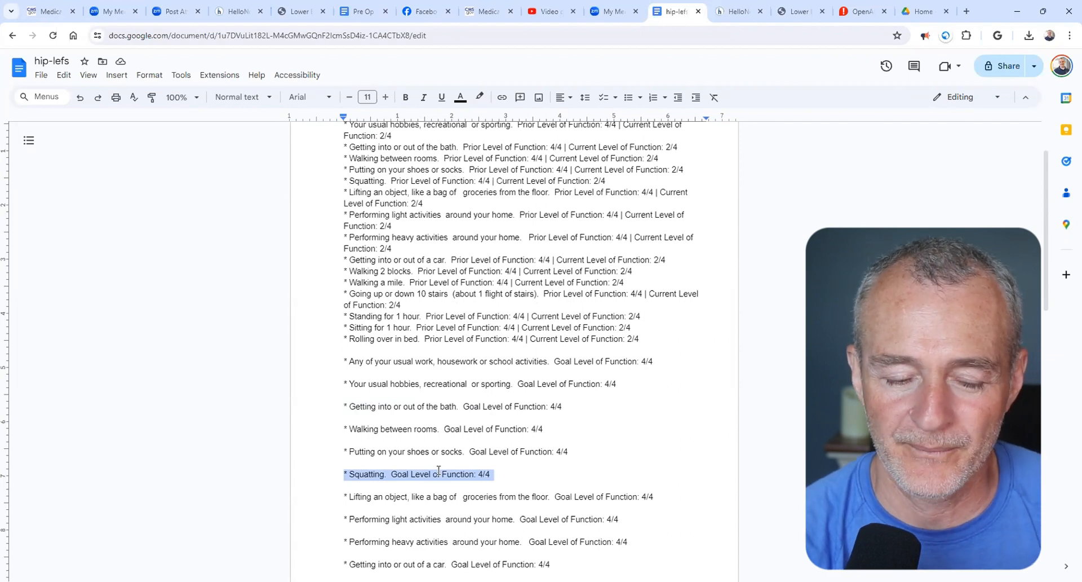
left_click(384, 473)
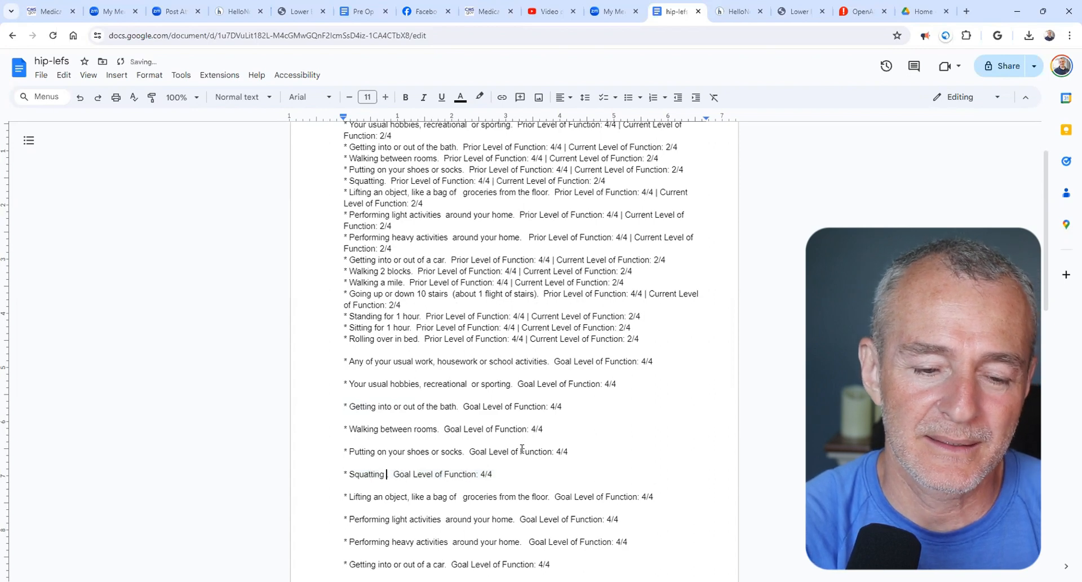
type("while lifting ob")
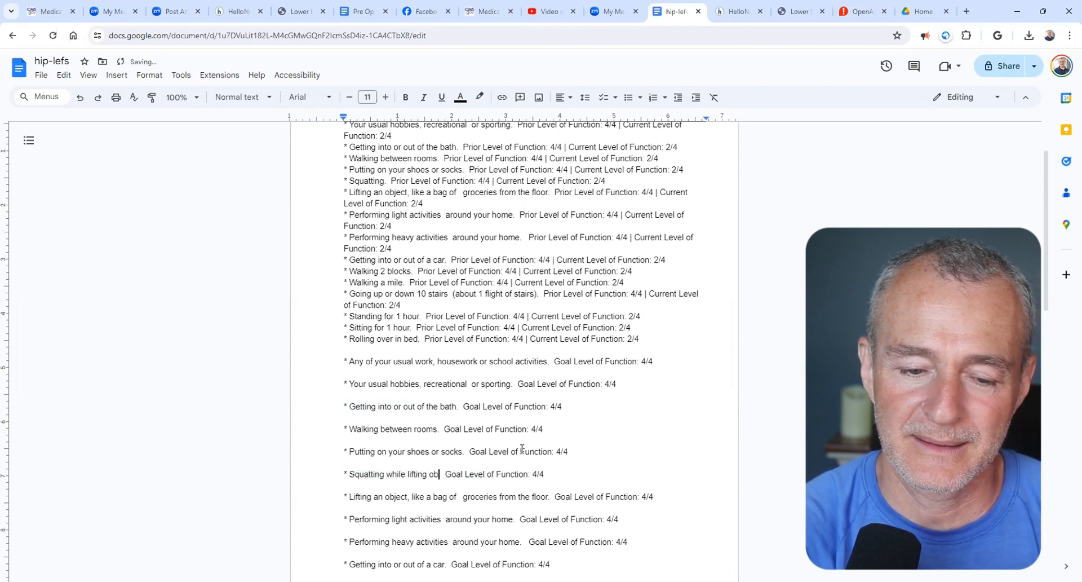
type("jects from the f")
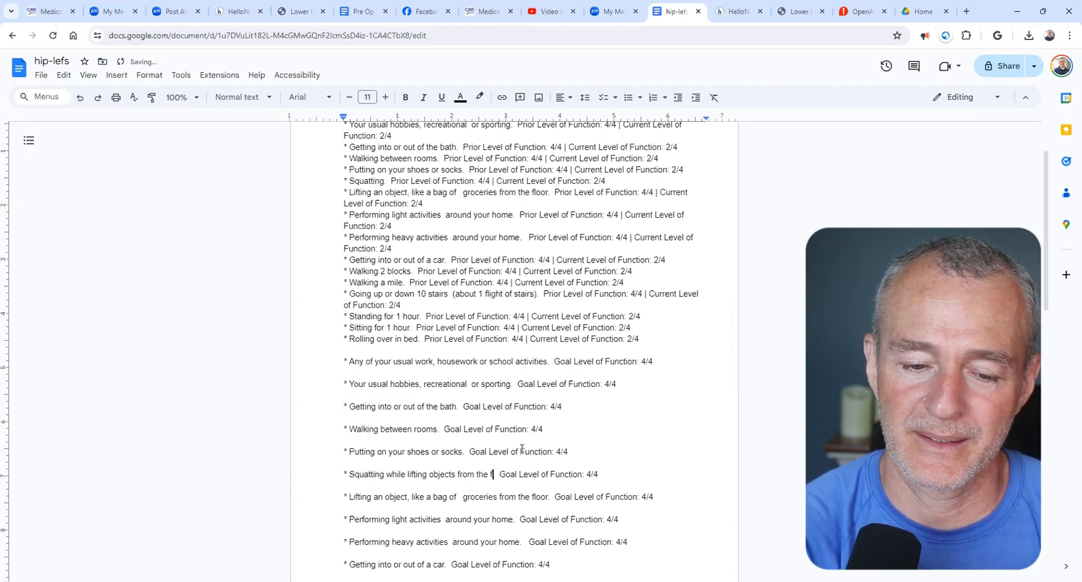
type("round")
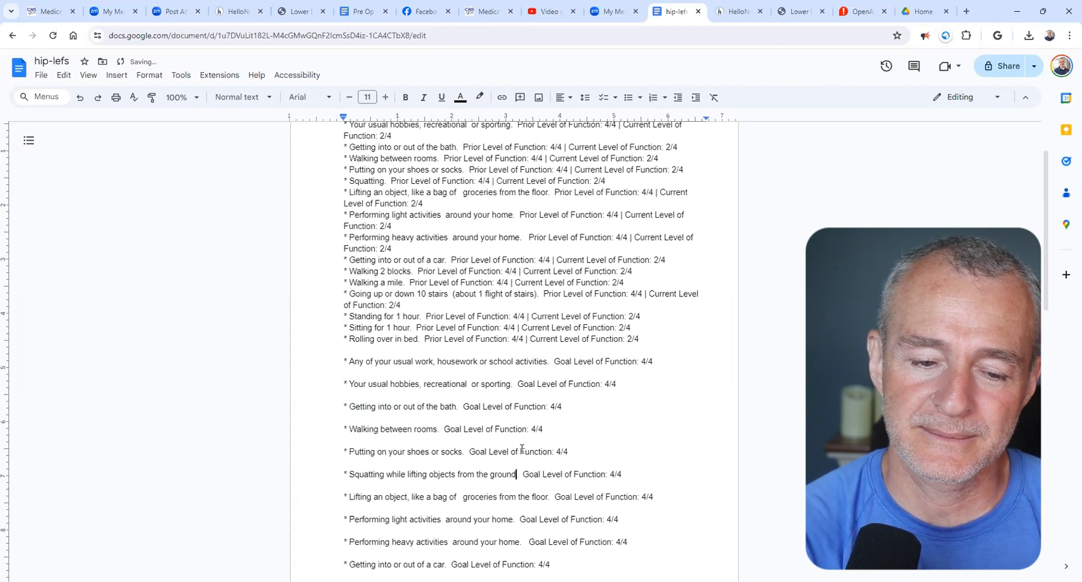
key("ctrl+Left")
key("ctrl+Left")
key("ctrl+Left")
key("ctrl+Left")
key("ctrl+Left")
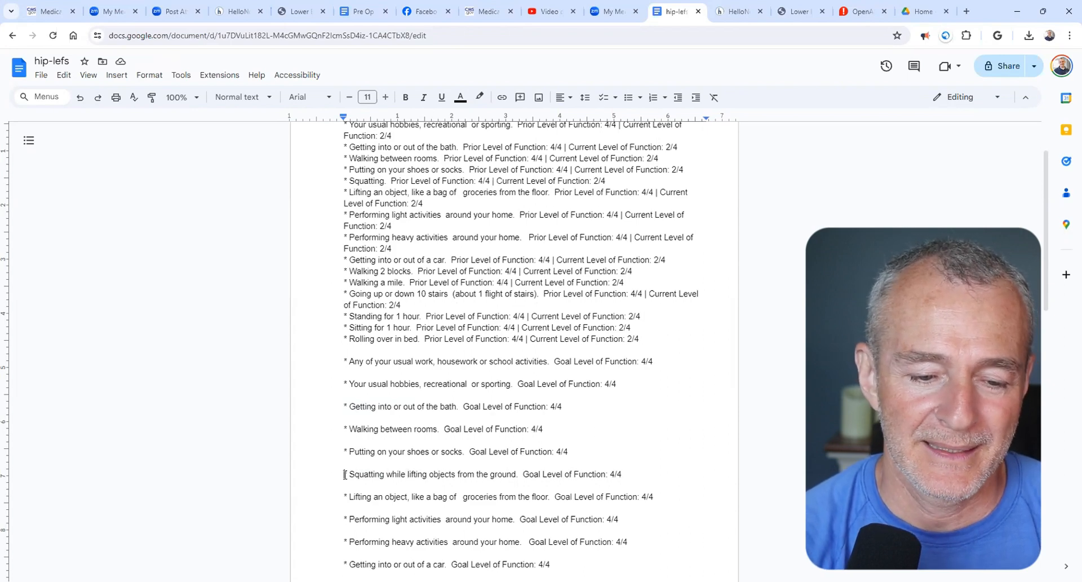
- Copy the reworded squatting goal line into HelloNote's Treatment Plan and save it as a long-term goal
left_click_drag(345, 474, 621, 477)
key("ctrl+c")
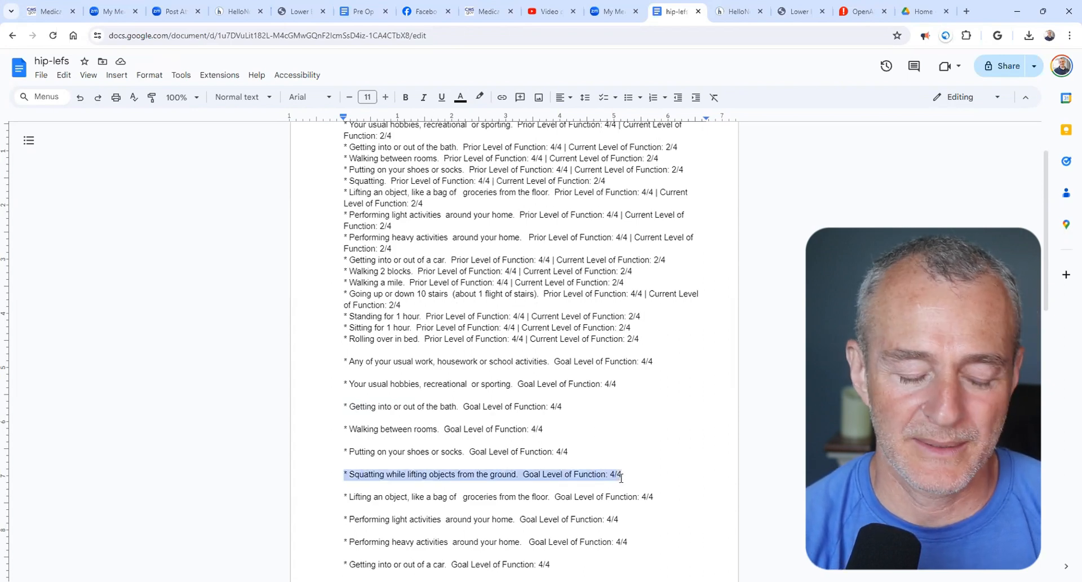
left_click(725, 14)
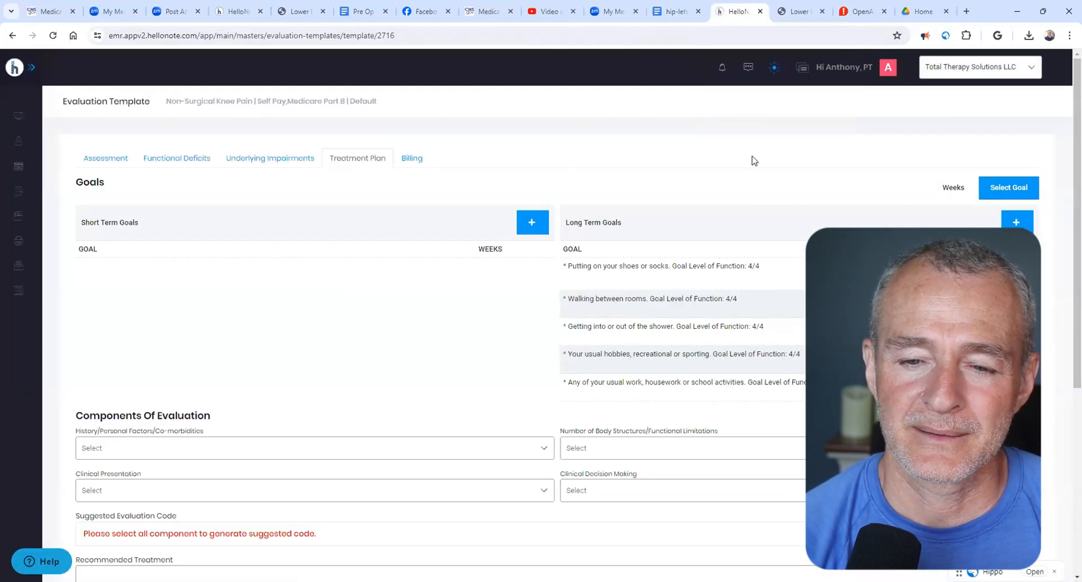
left_click(1032, 226)
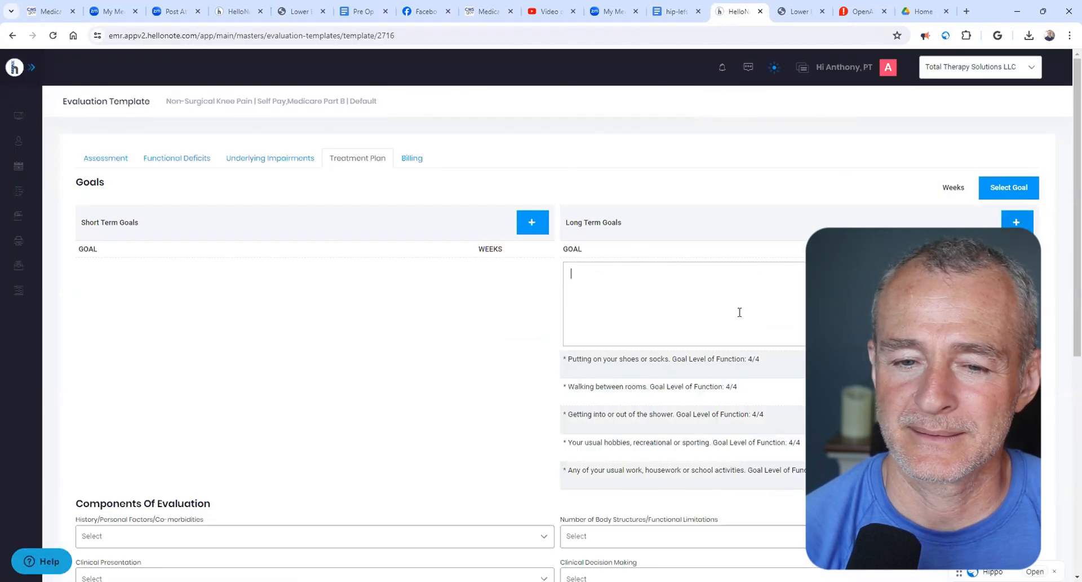
key("ctrl+v")
left_click(1018, 274)
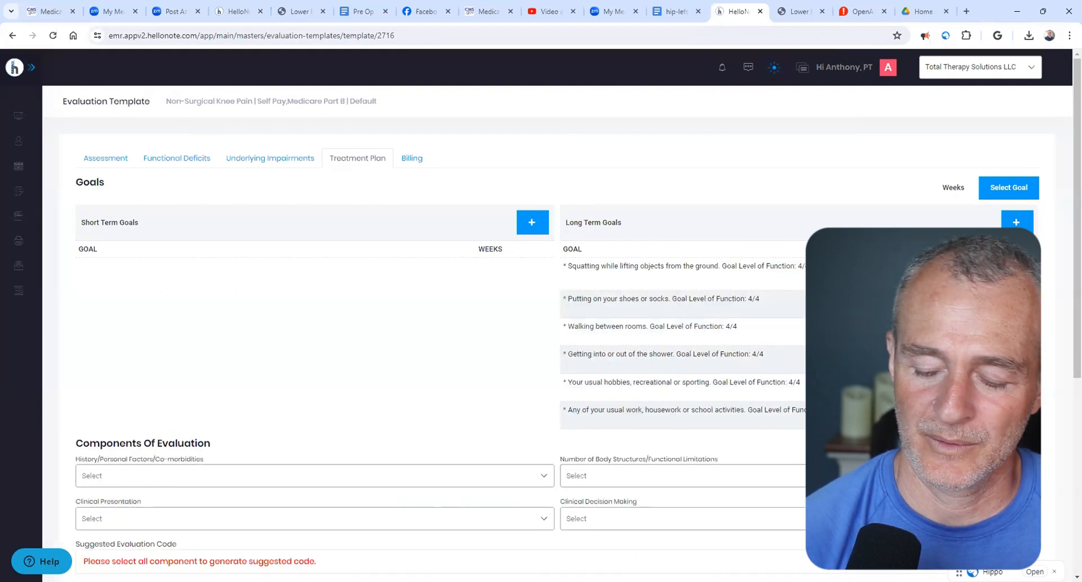
- Find the squatting line in the Functional Deficits text and paste the copied squatting goal line after the word "Squatting"
left_click(1007, 302)
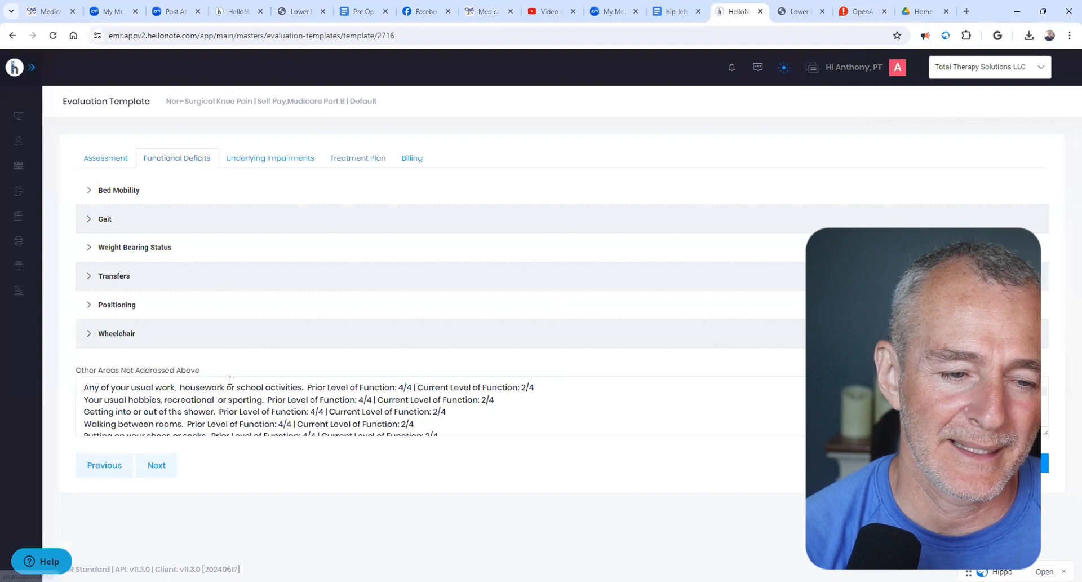
scroll(230, 384, "down", 2)
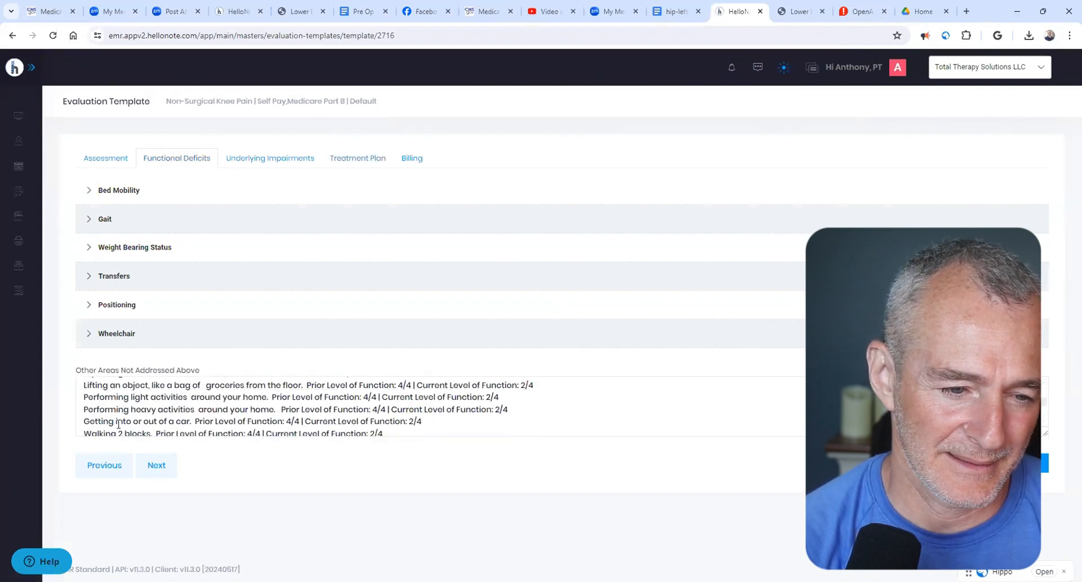
scroll(118, 422, "down", 3)
scroll(113, 398, "up", 5)
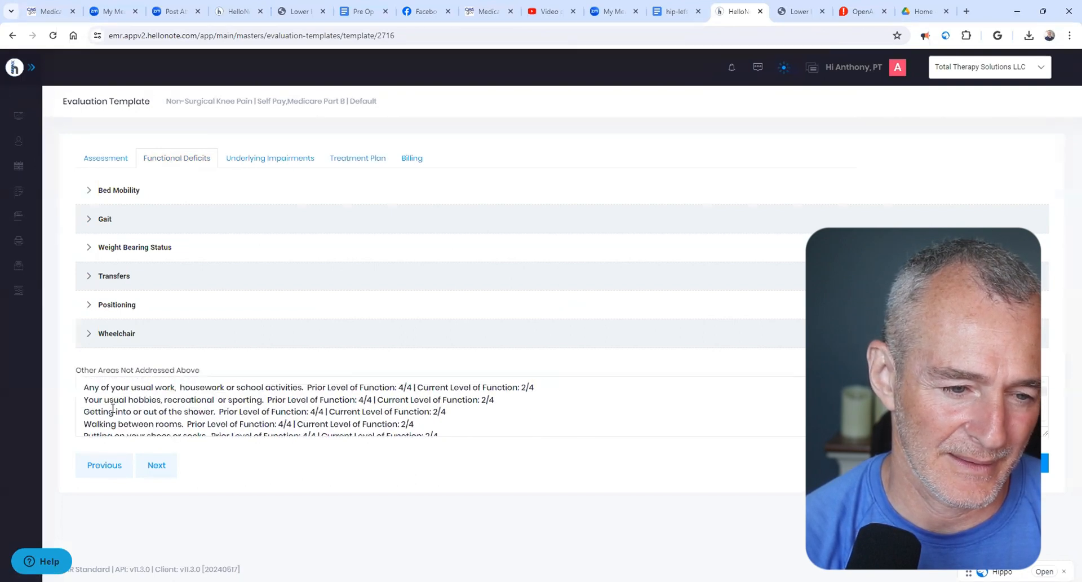
key("ctrl+f")
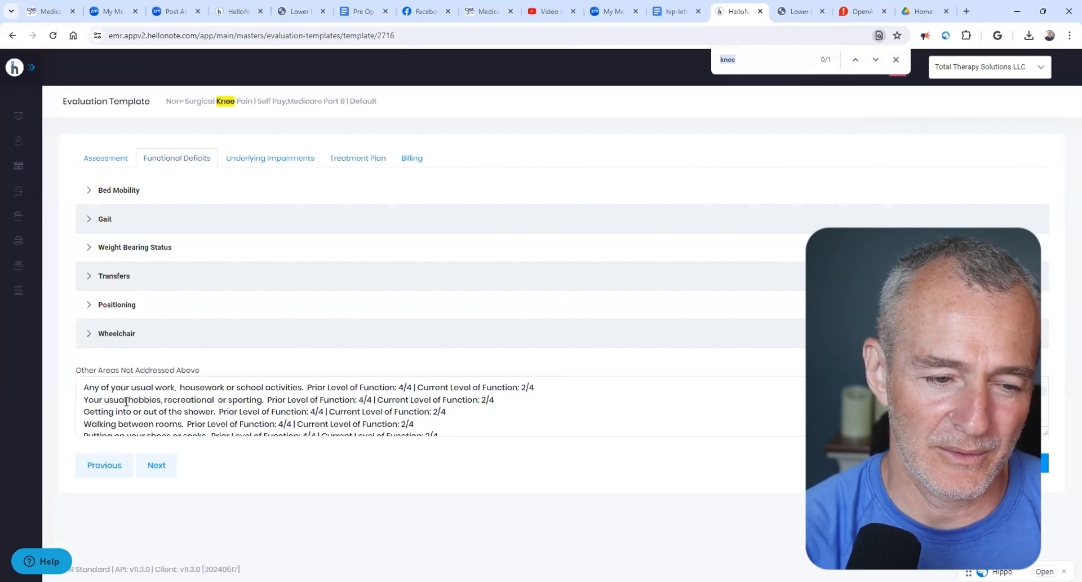
type("swuat")
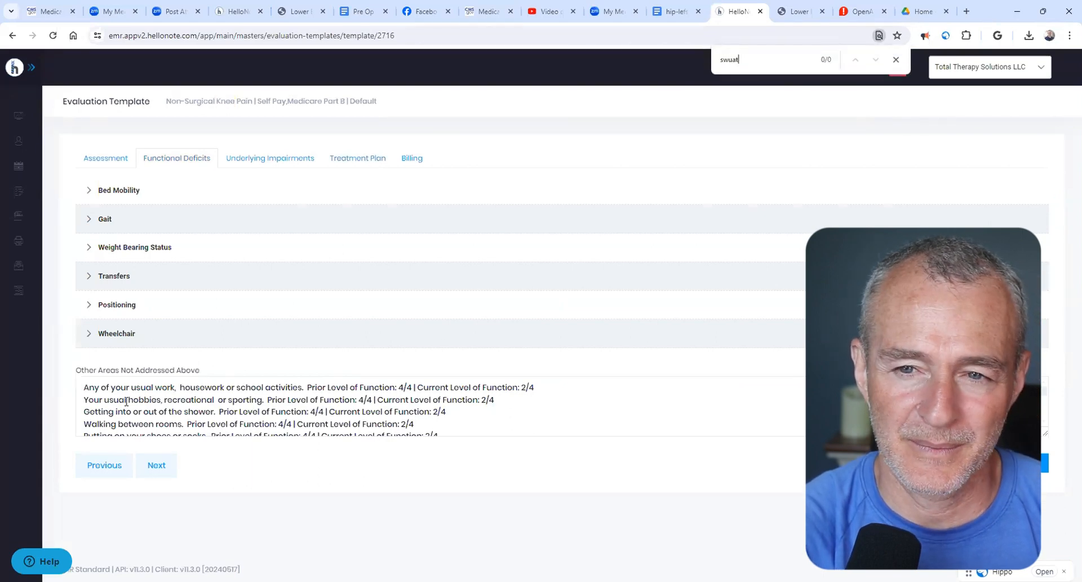
key("BackSpace")
key("BackSpace")
key("BackSpace")
type("quatt")
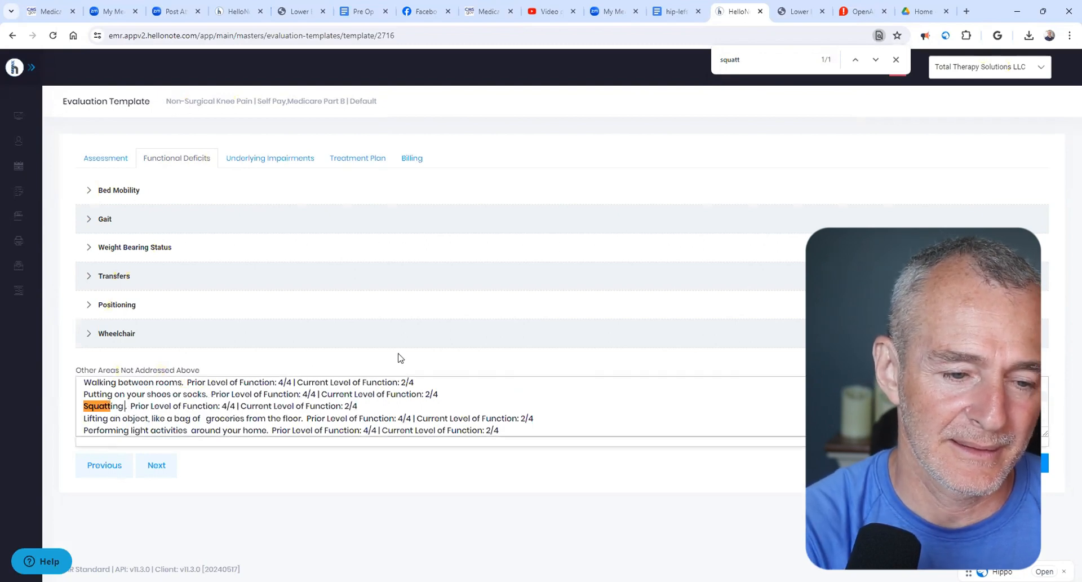
type("* Squatting while lifting objects from the ground.  Goal Level of Function: 4/4")
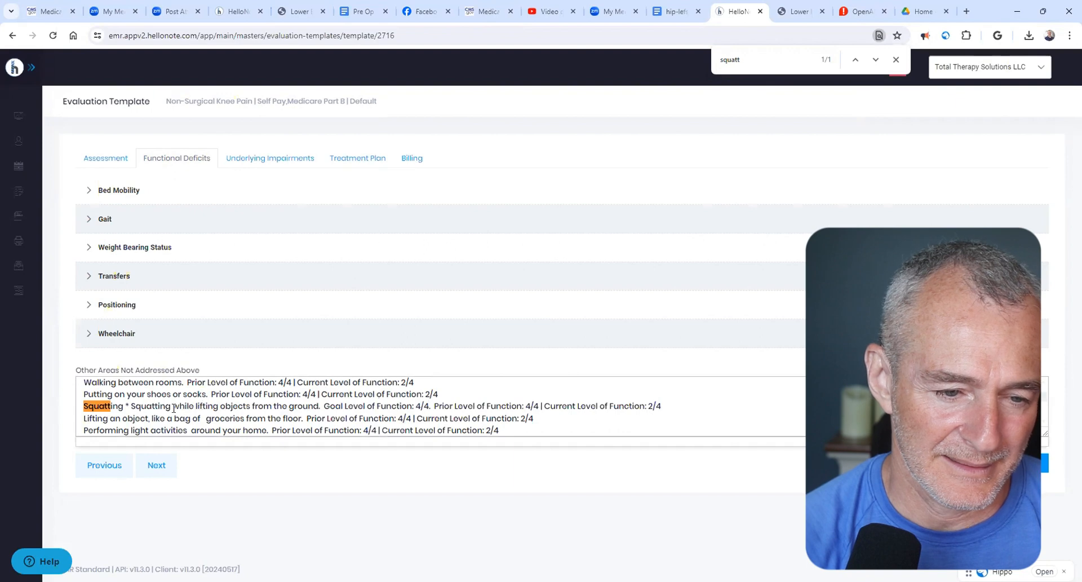
- Remove the duplicate "* Squatting" and the "Goal Level of Function: 4/4." wording from the pasted text, keeping the prior and current levels
left_click_drag(174, 408, 125, 408)
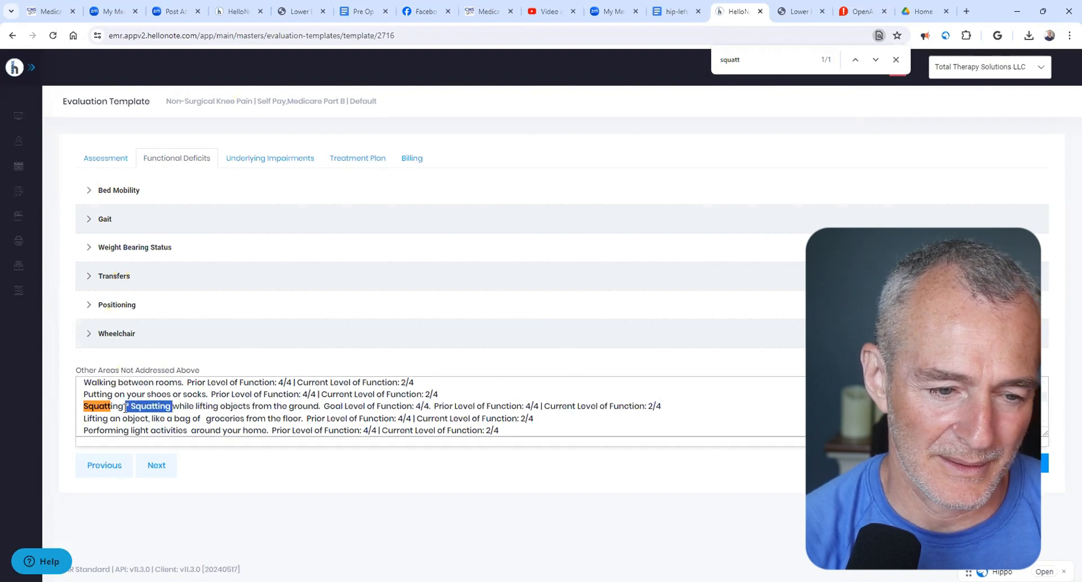
key("BackSpace")
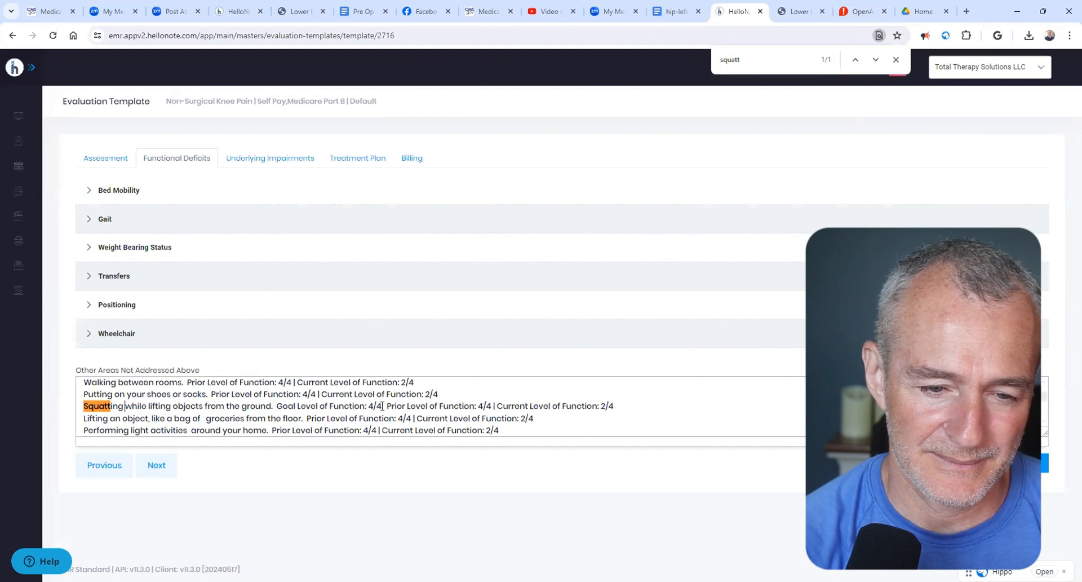
left_click_drag(387, 406, 627, 406)
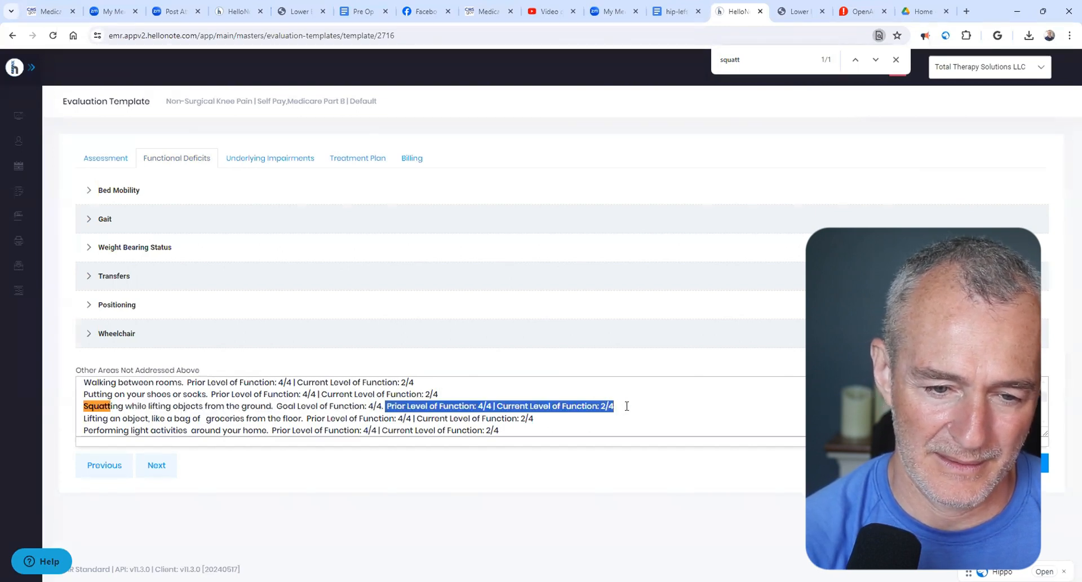
left_click_drag(276, 406, 384, 407)
key("BackSpace")
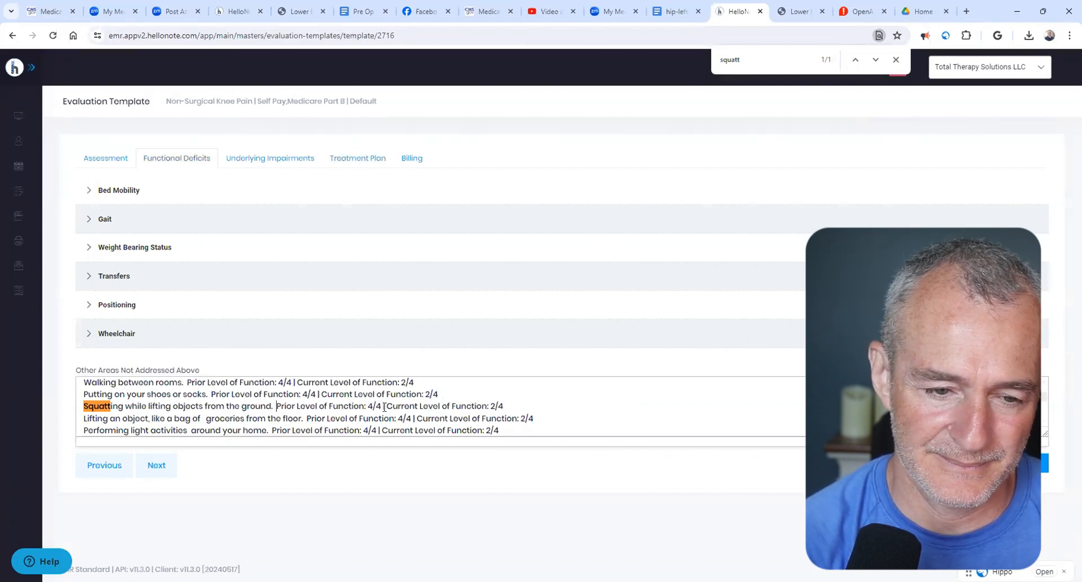
- Copy the hip-lefs goal line for lifting a bag of groceries from the floor into HelloNote's Treatment Plan as a long-term goal
left_click(405, 160)
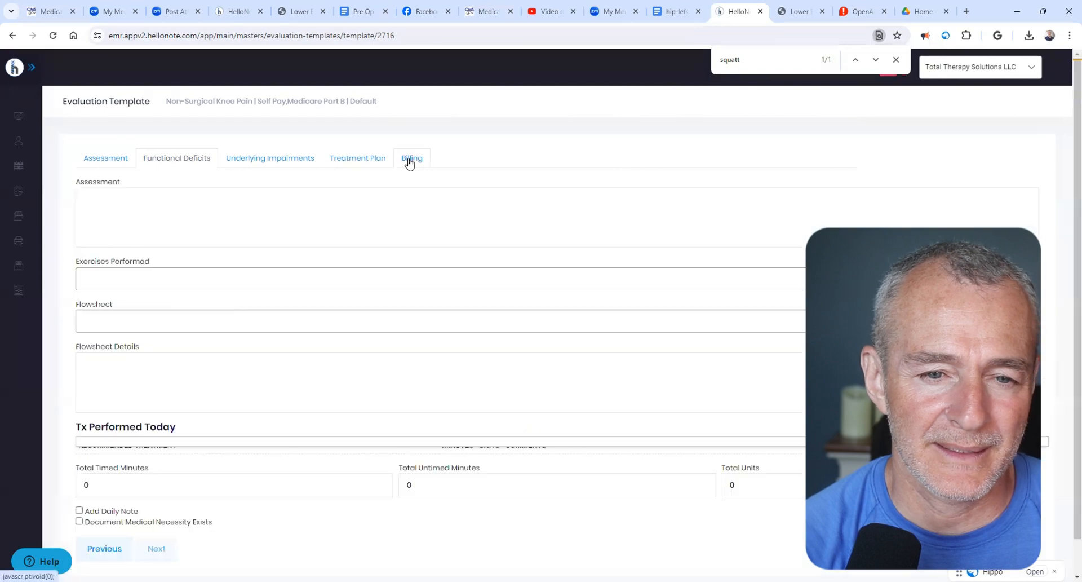
left_click(361, 164)
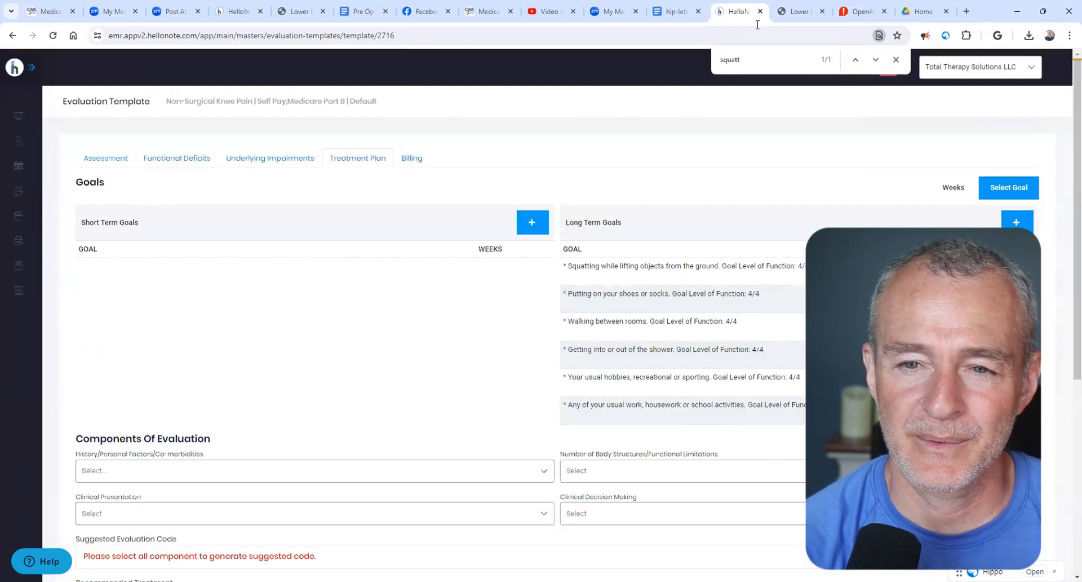
left_click(676, 11)
scroll(353, 420, "down", 2)
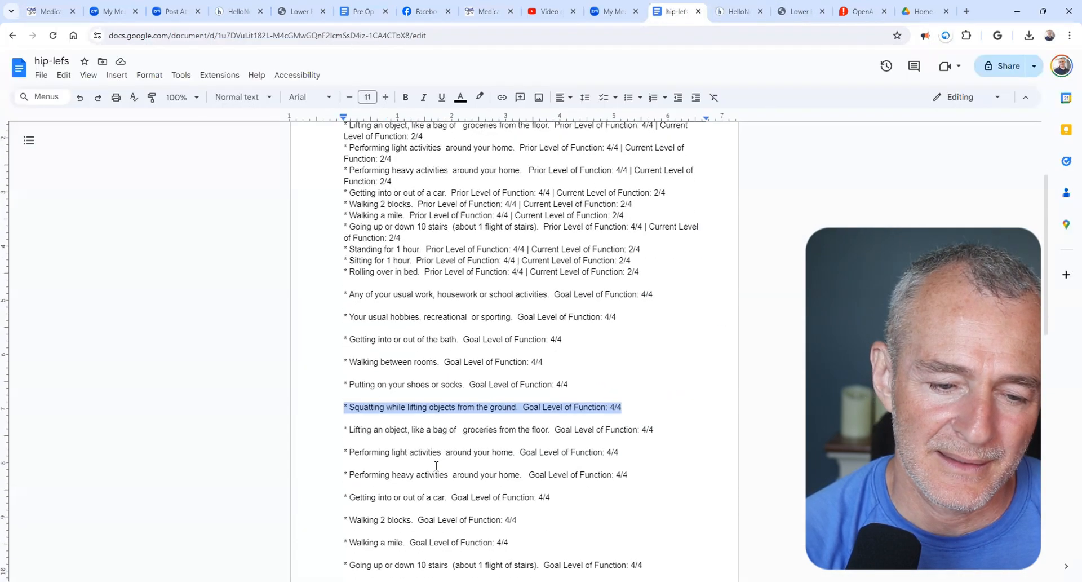
left_click_drag(345, 421, 653, 421)
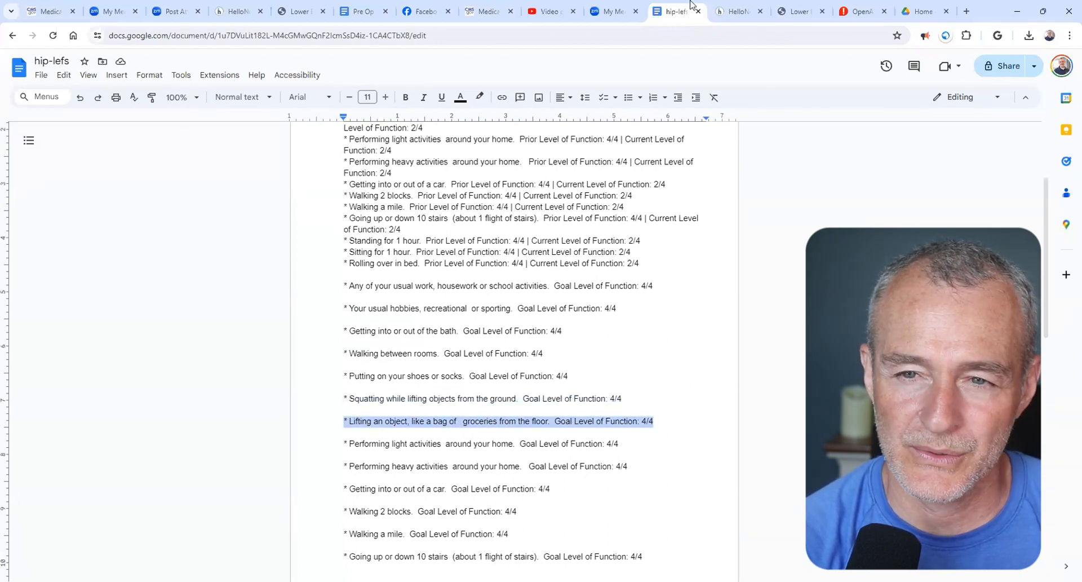
left_click(736, 11)
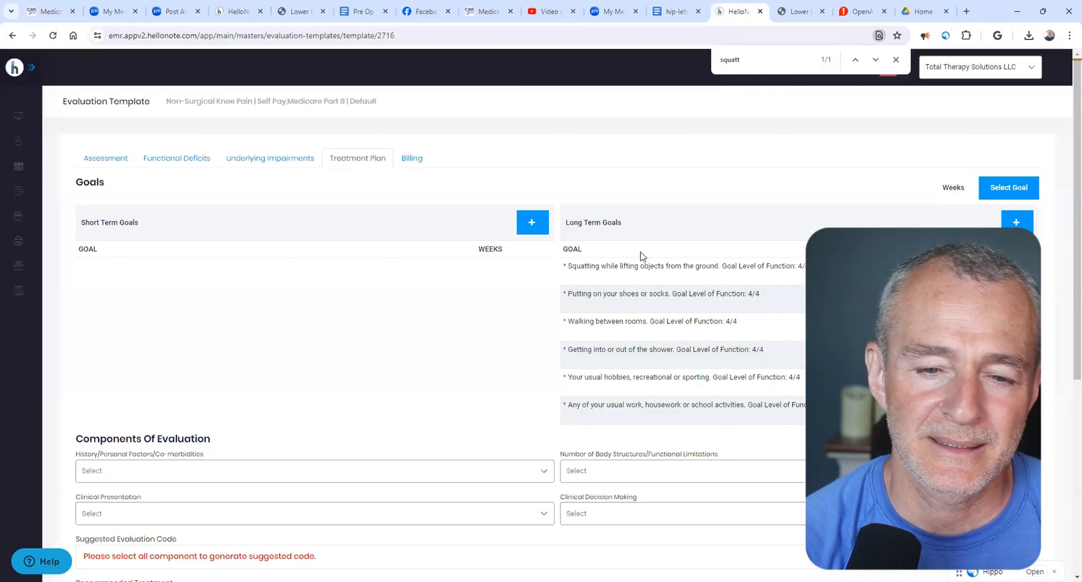
left_click(1008, 224)
key("ctrl+v")
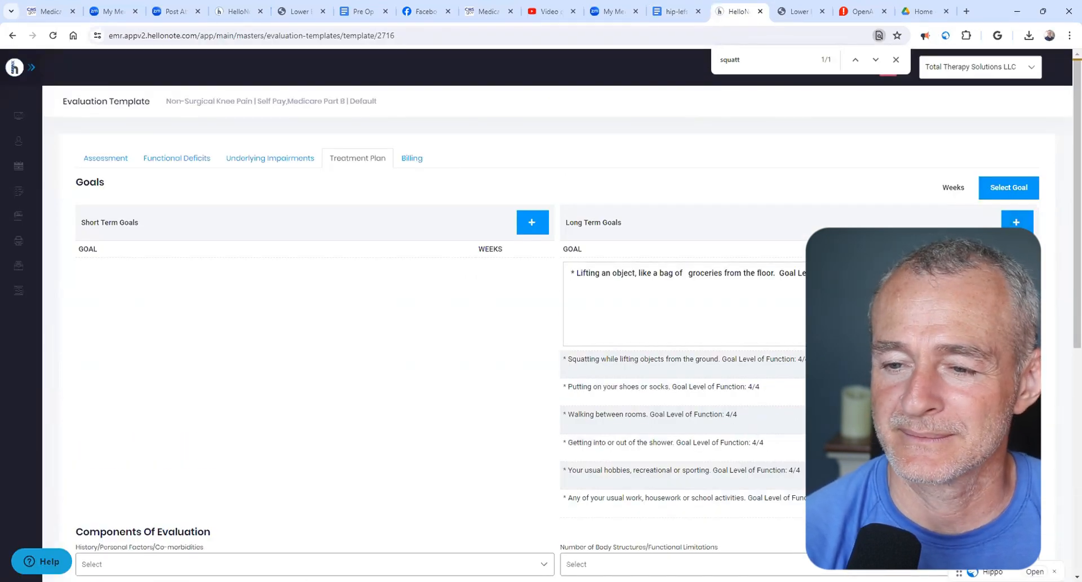
left_click(1010, 272)
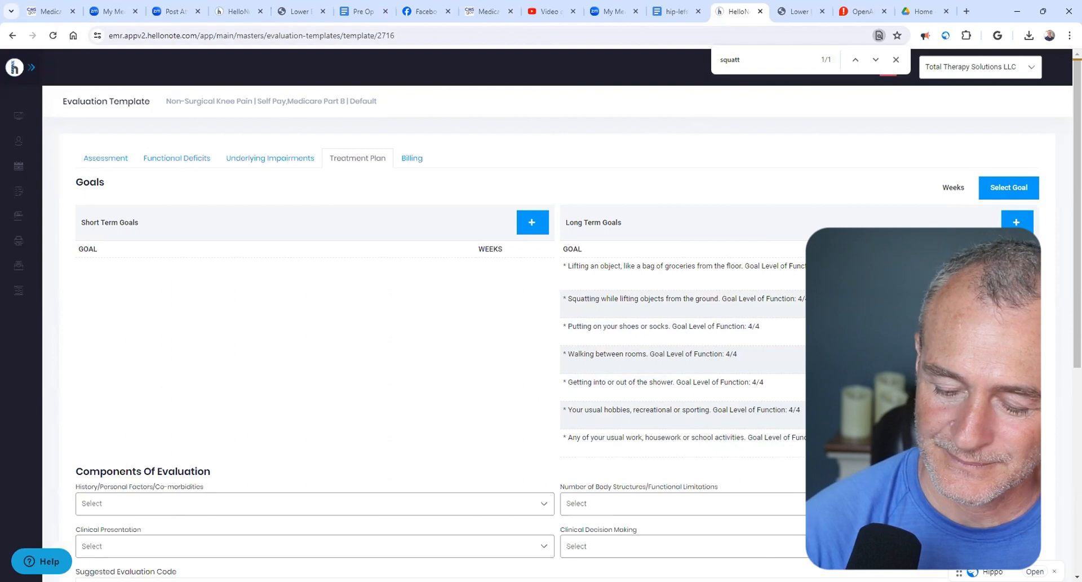
- Copy the "Performing light activities around your home" goal line from hip-lefs and save it as a long-term goal in HelloNote
left_click(677, 11)
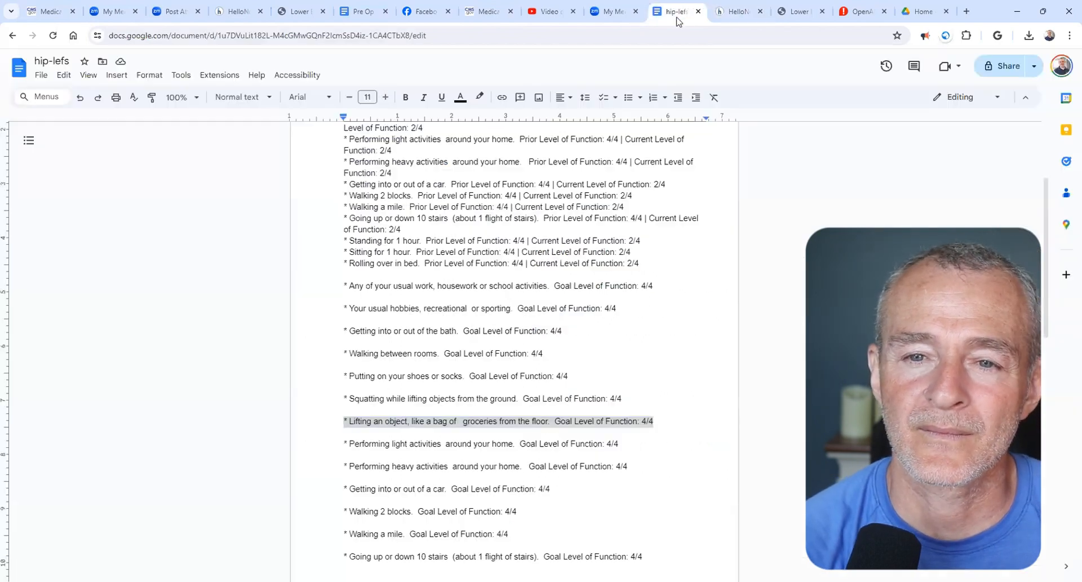
left_click_drag(344, 443, 617, 447)
key("ctrl+c")
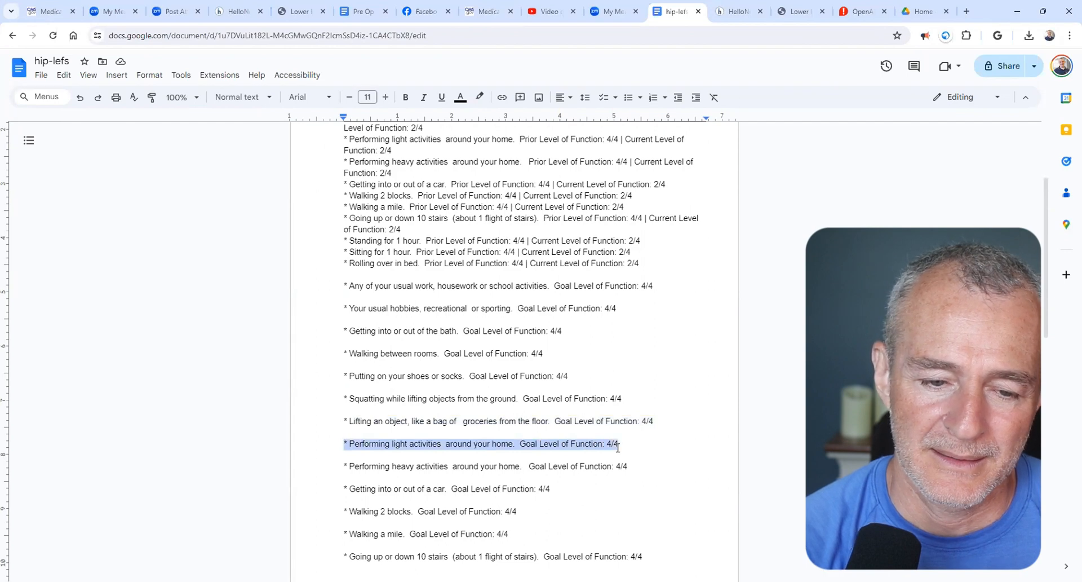
left_click(446, 444)
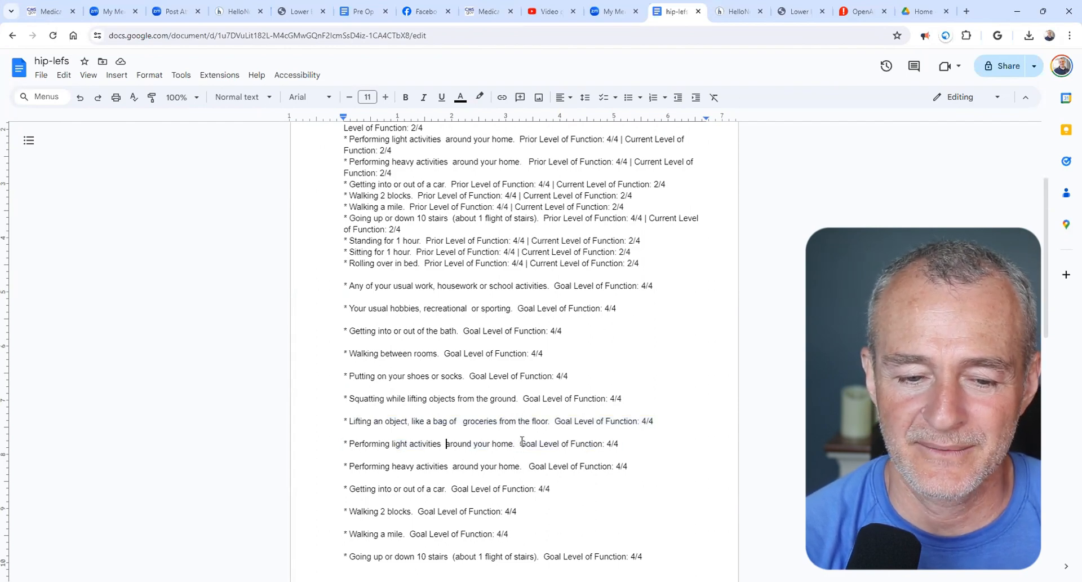
left_click(736, 11)
left_click(1018, 222)
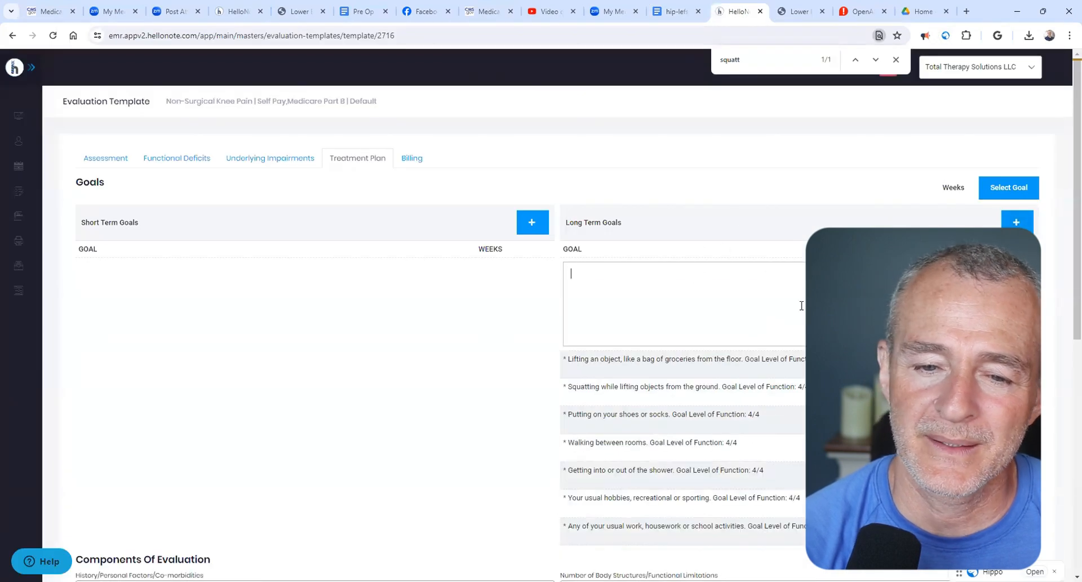
key("ctrl+v")
key("Return")
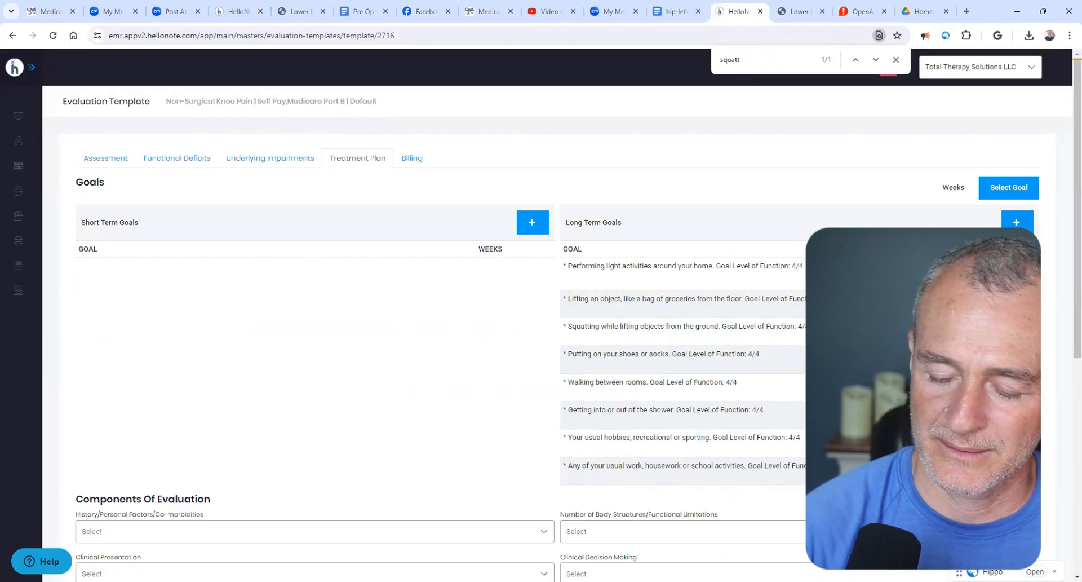
- Copy the "Performing heavy activities around your home" goal line from hip-lefs and save it as a long-term goal in HelloNote
left_click(677, 11)
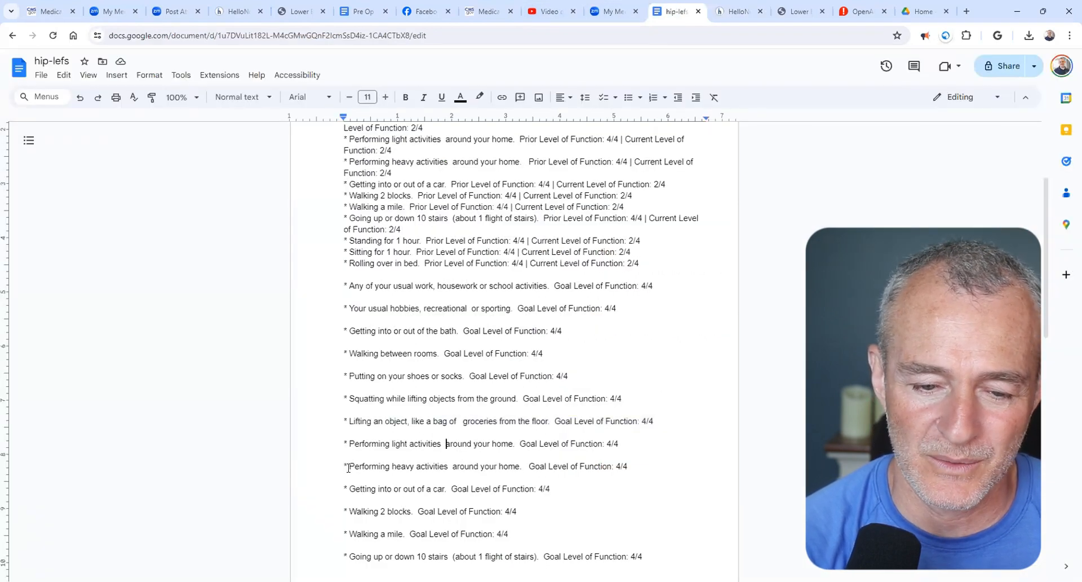
left_click_drag(345, 468, 627, 469)
key("ctrl+c")
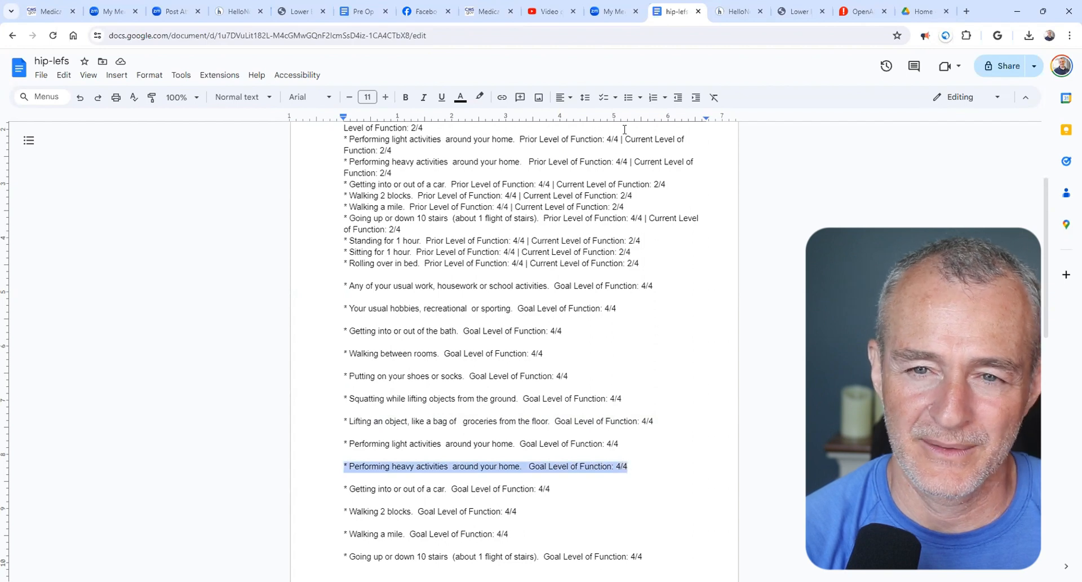
left_click(735, 11)
left_click(1026, 225)
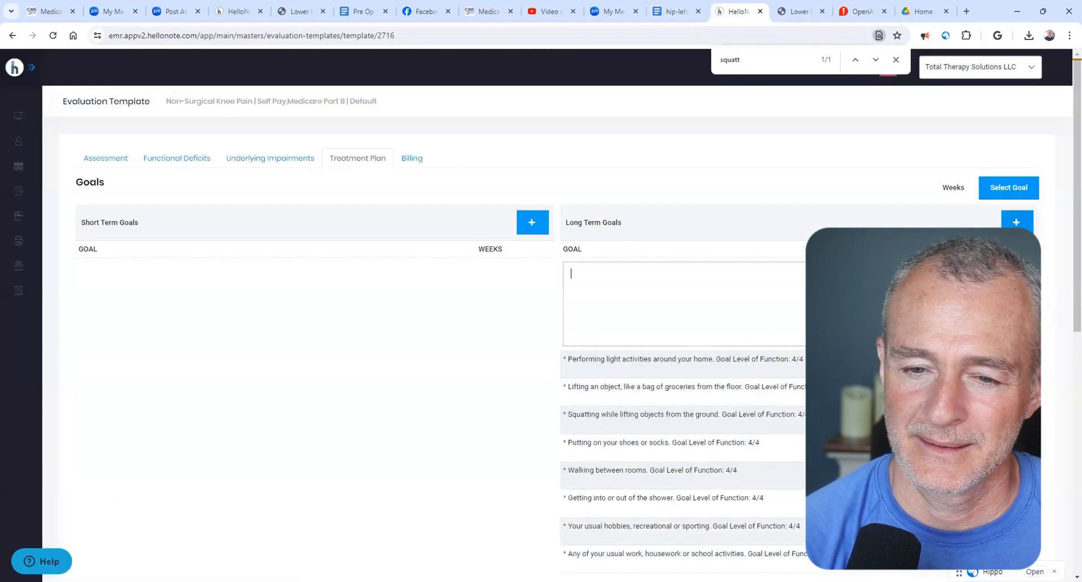
key("ctrl+v")
left_click(1015, 274)
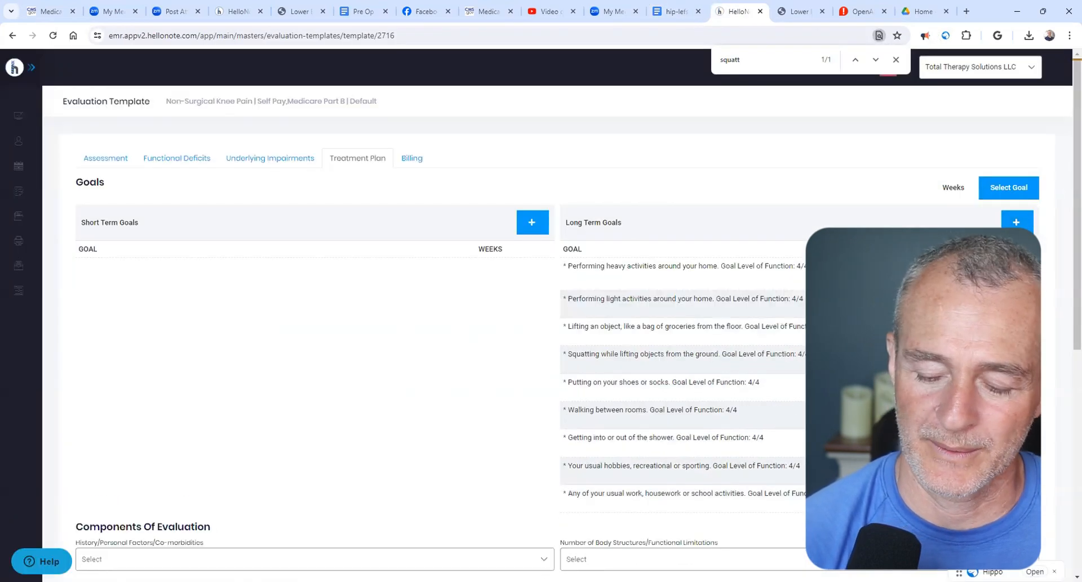
- Copy the "Getting into or out of a car" goal line from hip-lefs and save it as a long-term goal in HelloNote
left_click(671, 10)
left_click_drag(342, 489, 549, 489)
key("ctrl+c")
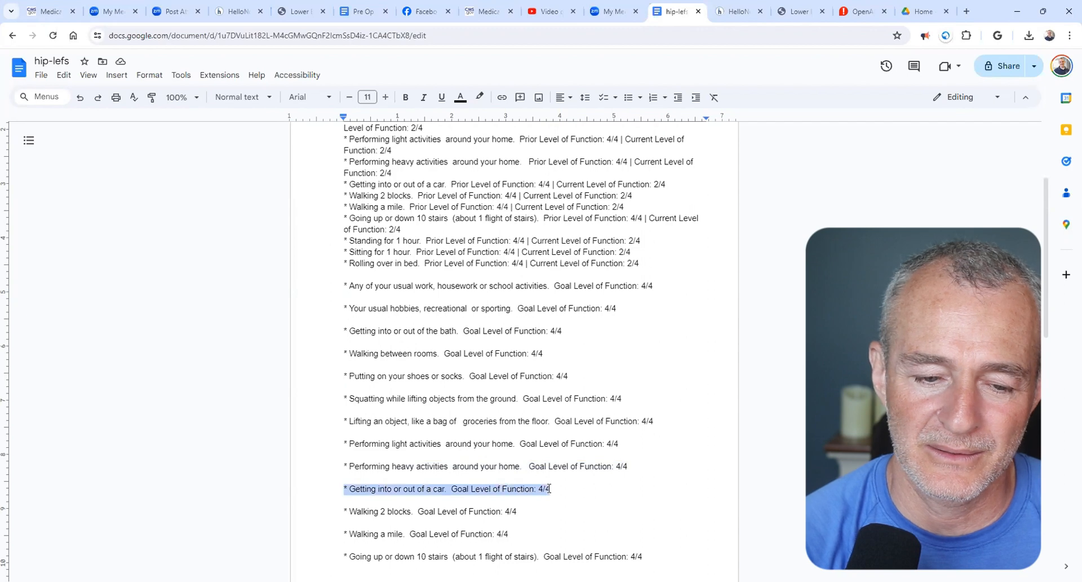
left_click(736, 12)
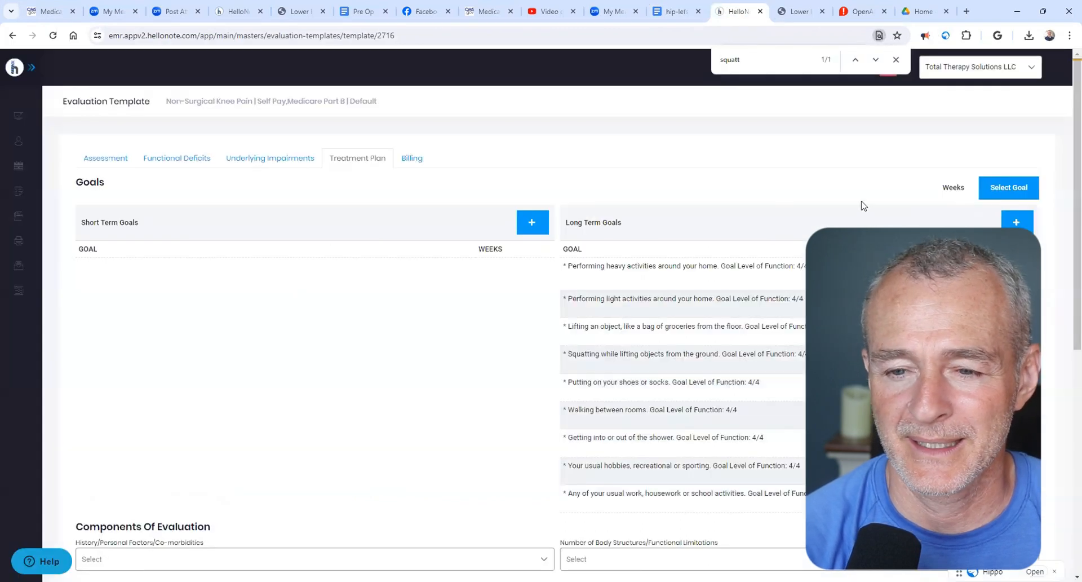
left_click(1017, 222)
key("ctrl+v")
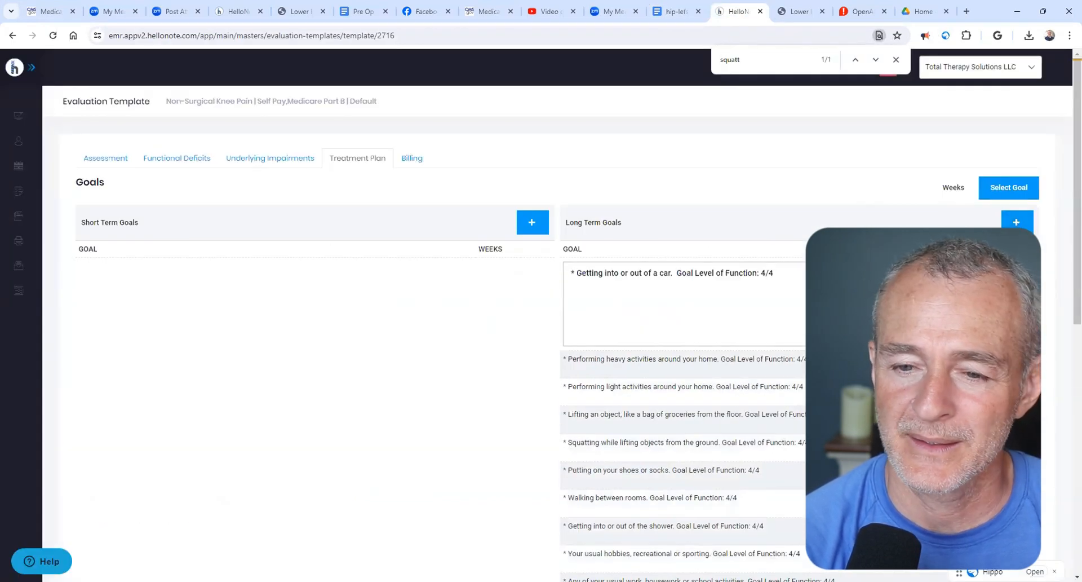
left_click(1015, 272)
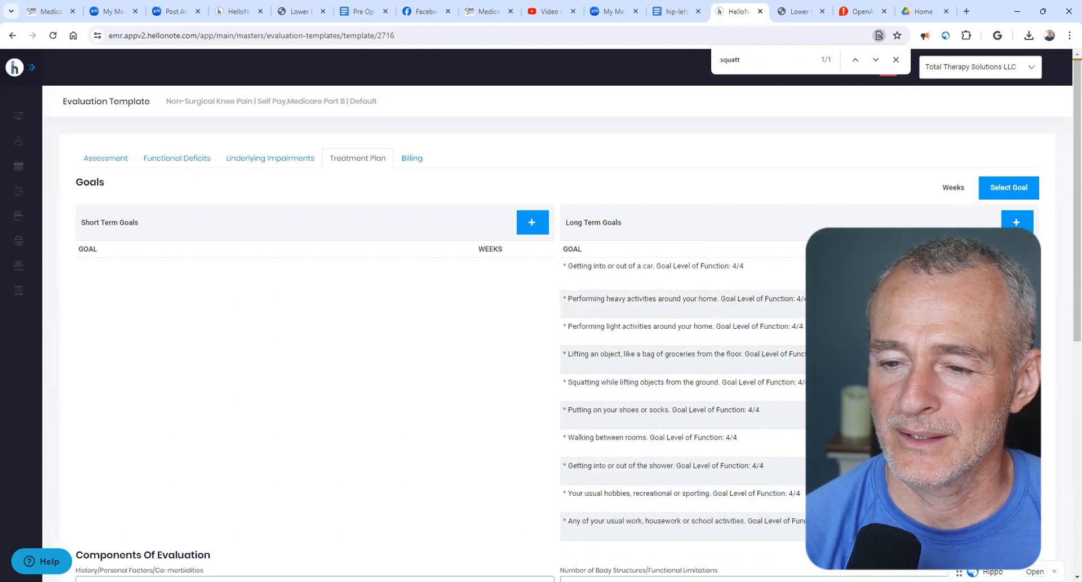
- Copy the "Walking 2 blocks" goal line from hip-lefs and save it as a long-term goal in HelloNote
left_click(677, 12)
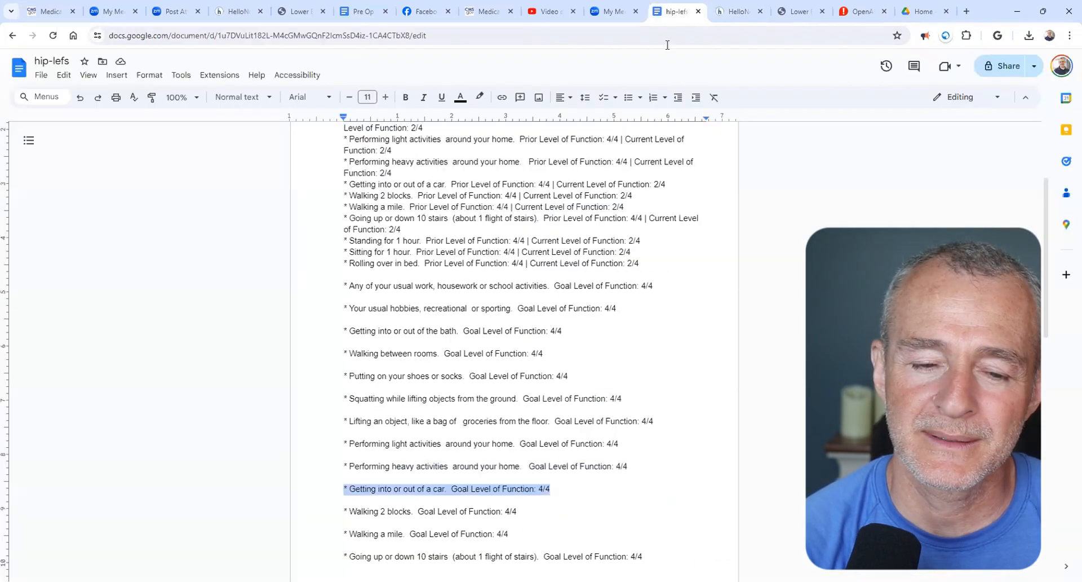
left_click_drag(344, 511, 521, 512)
key("ctrl+c")
left_click(738, 11)
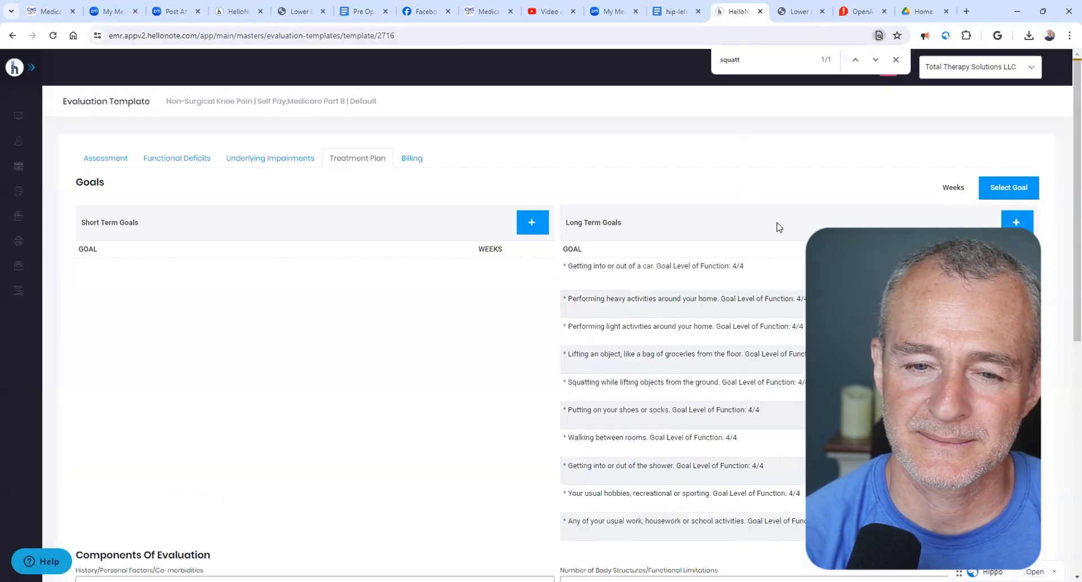
left_click(1015, 222)
key("ctrl+v")
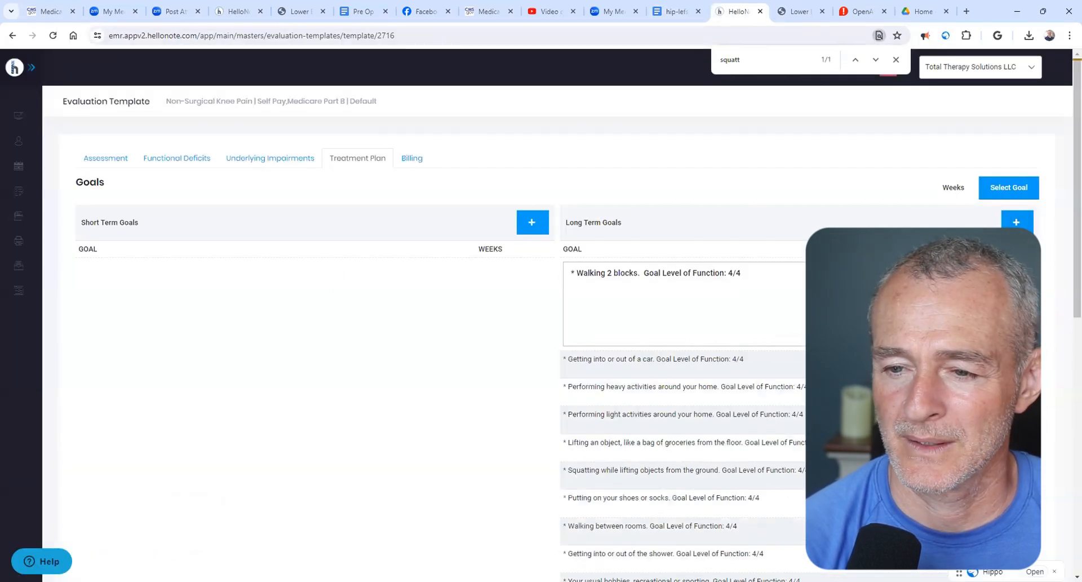
left_click(1010, 272)
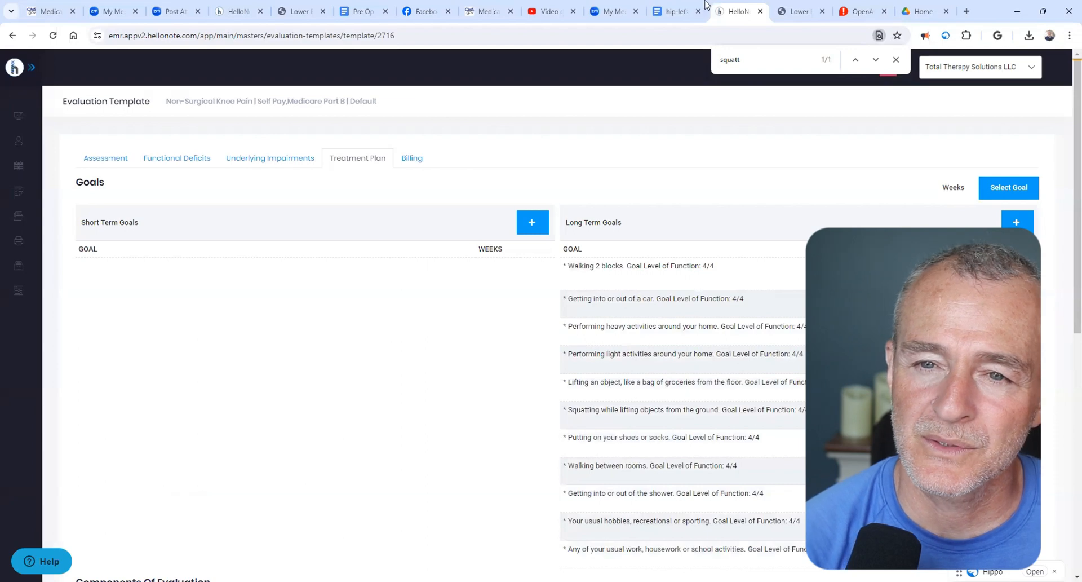
- Copy the "Walking a mile" goal line from hip-lefs and save it as a long-term goal in HelloNote
left_click(677, 12)
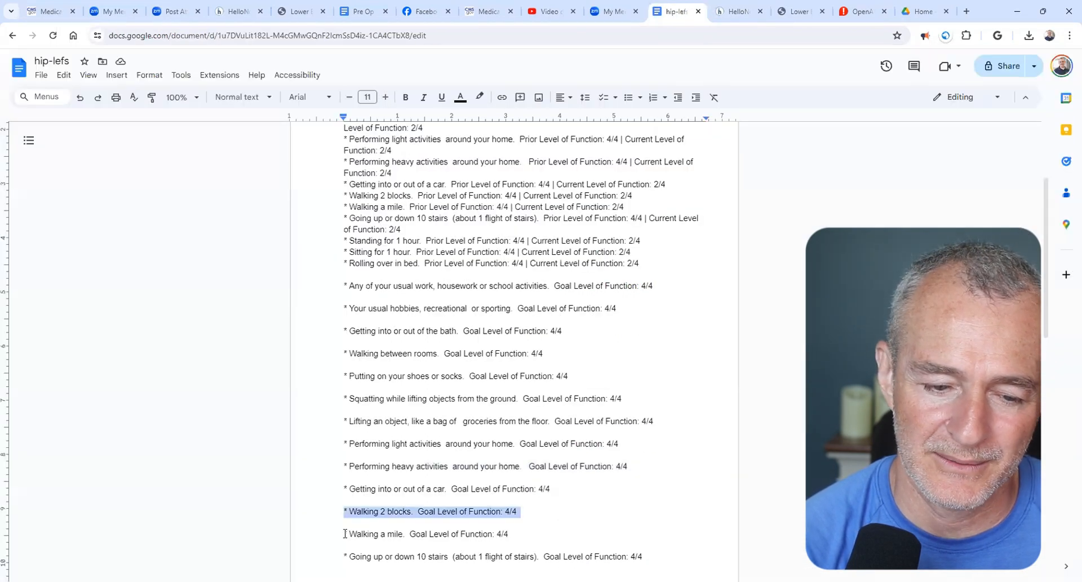
left_click_drag(345, 533, 525, 534)
key("ctrl+c")
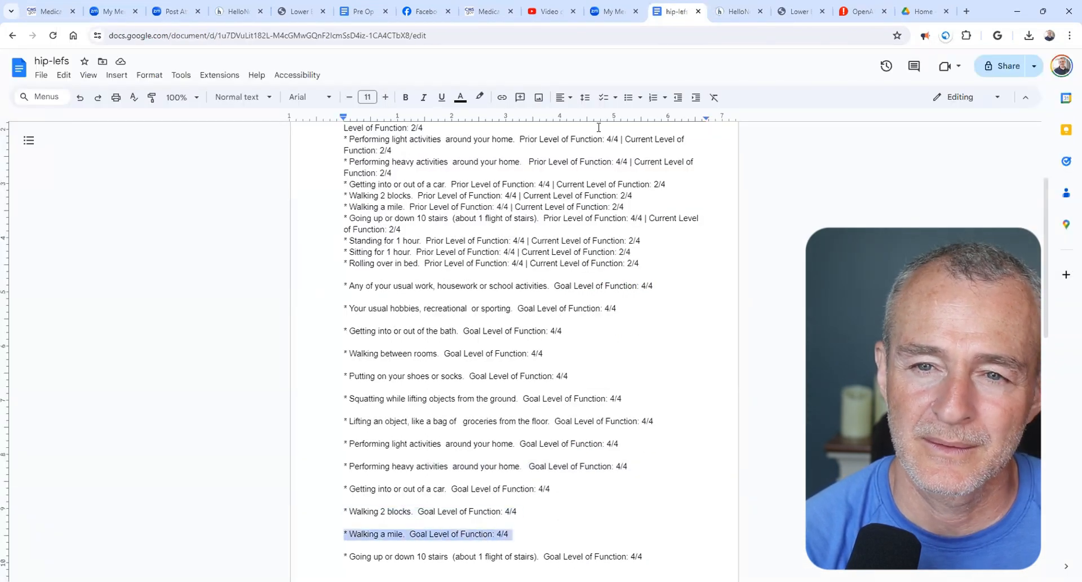
left_click(733, 11)
left_click(1016, 222)
key("ctrl+v")
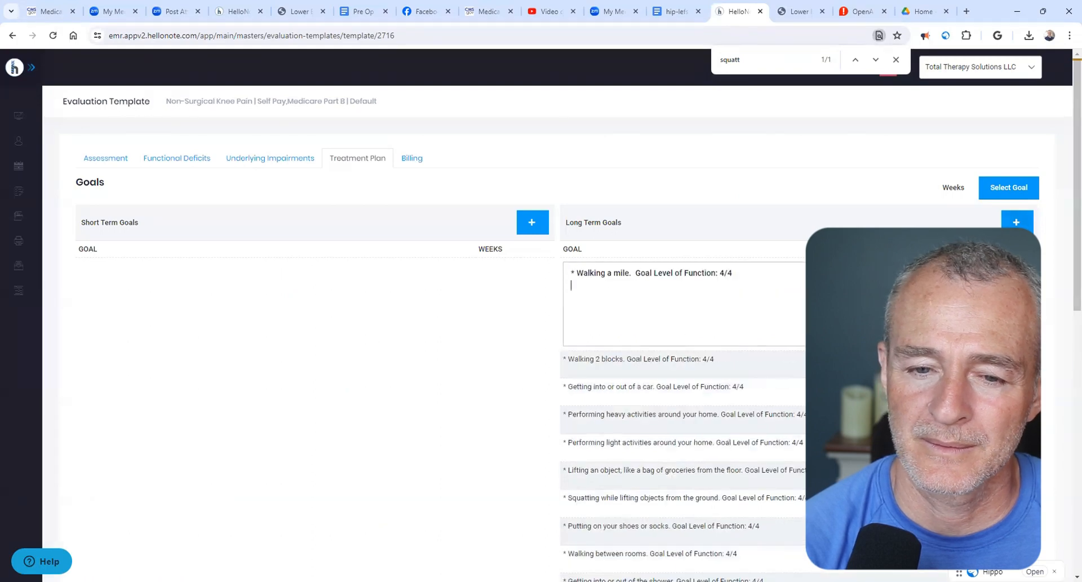
left_click(1009, 274)
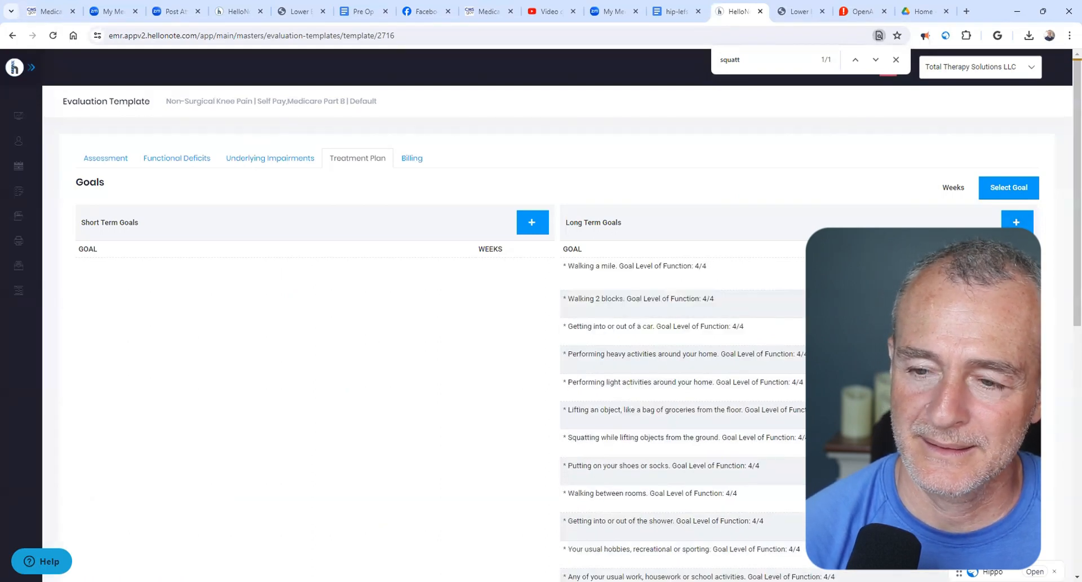
- Copy the "Going up or down 10 stairs" goal line from hip-lefs and save it as a long-term goal in HelloNote
left_click(677, 12)
scroll(461, 391, "down", 5)
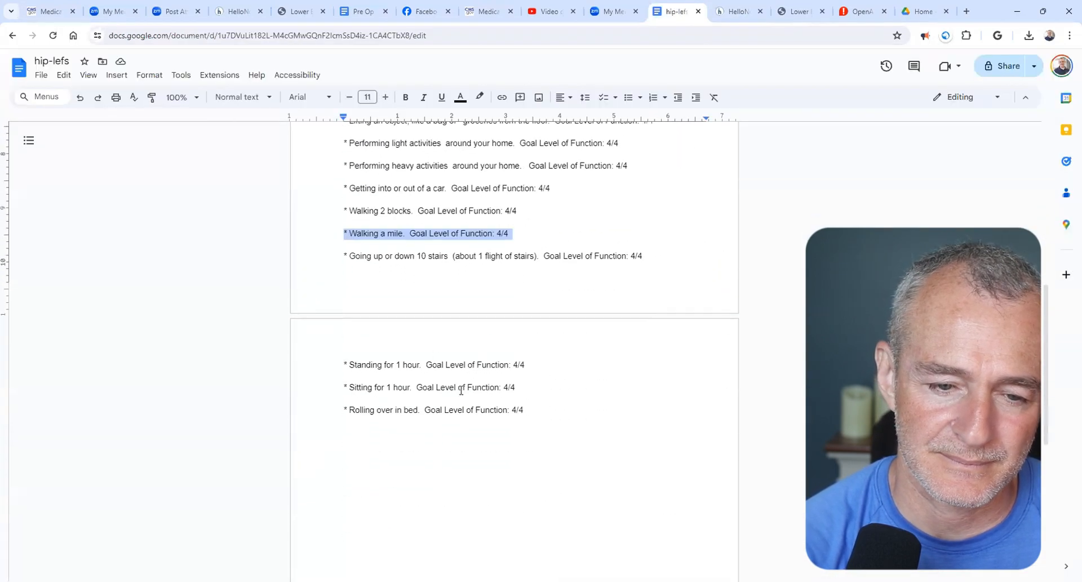
left_click_drag(342, 256, 660, 259)
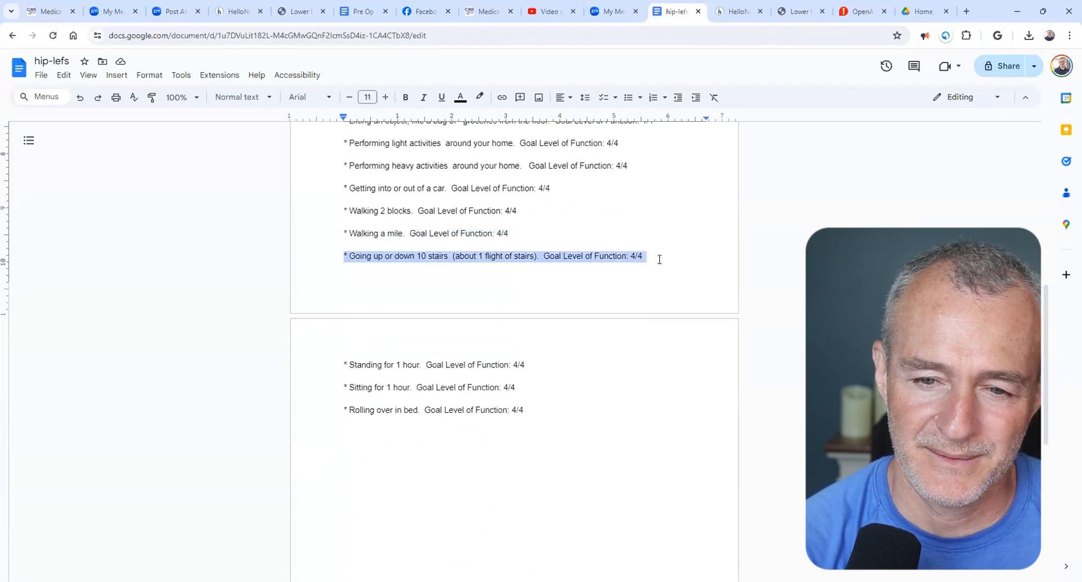
left_click(737, 11)
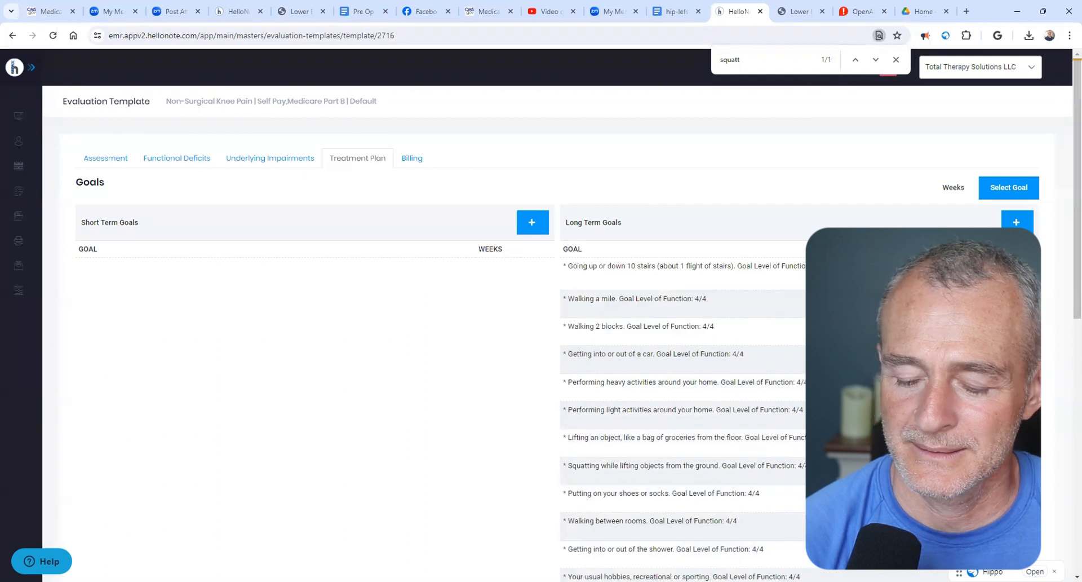
- Copy the "Standing for 1 hour" goal line from hip-lefs and save it as a long-term goal in HelloNote
left_click(674, 12)
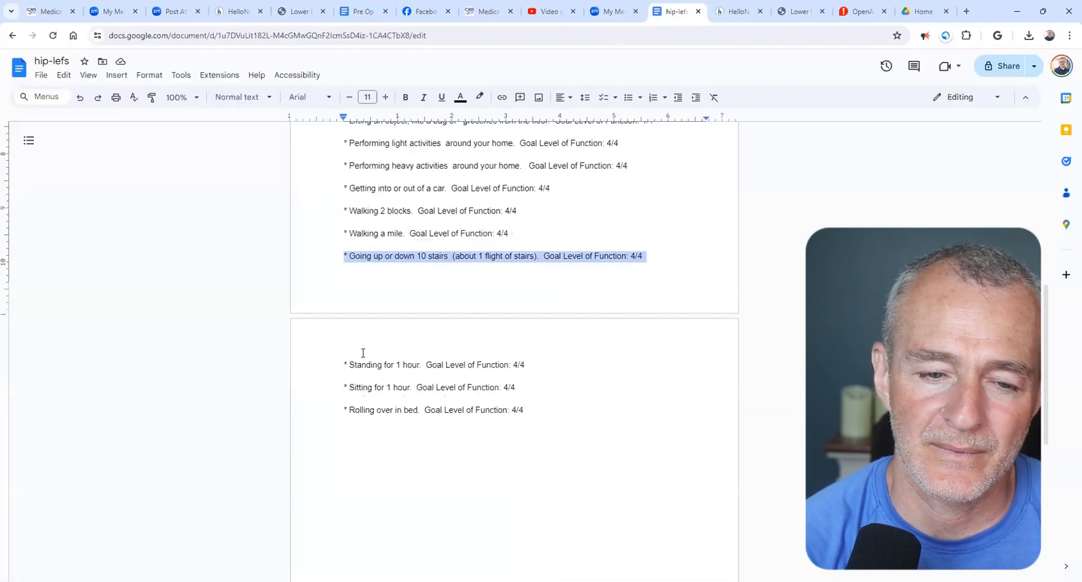
left_click_drag(338, 369, 551, 345)
key("ctrl+c")
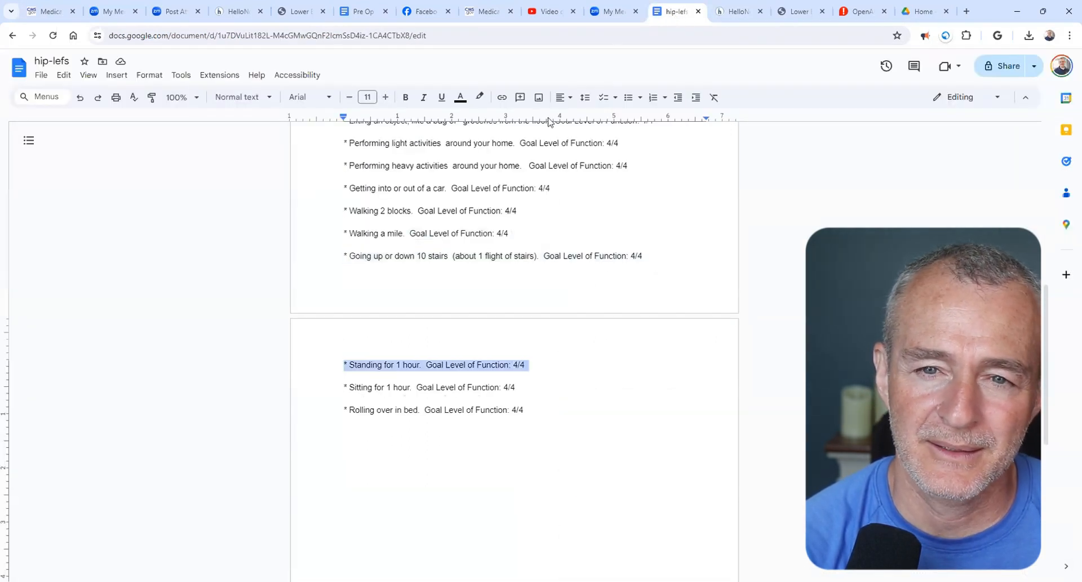
left_click(735, 11)
left_click(1017, 222)
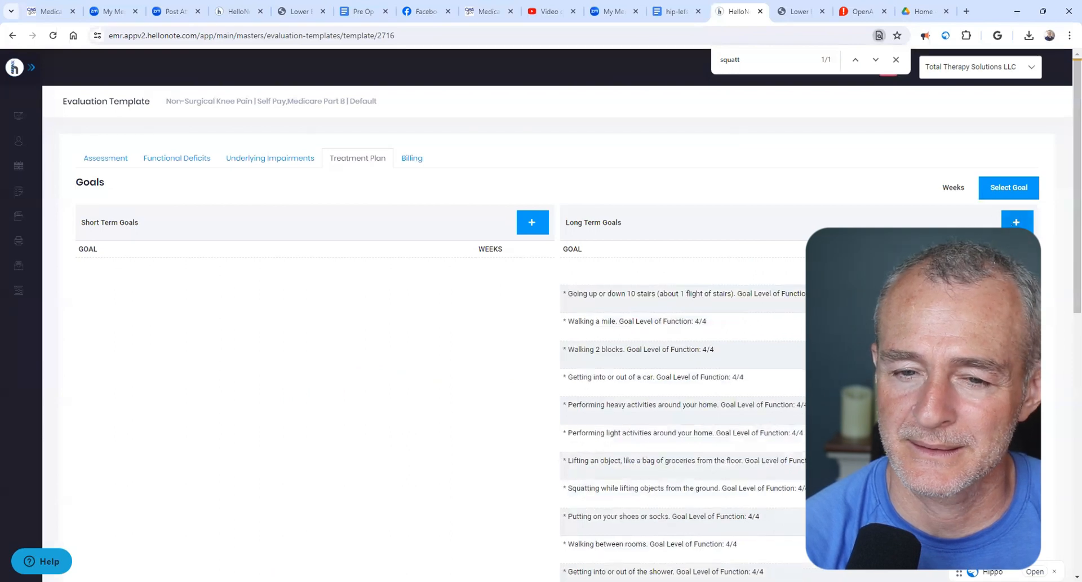
key("ctrl+v")
left_click(1017, 273)
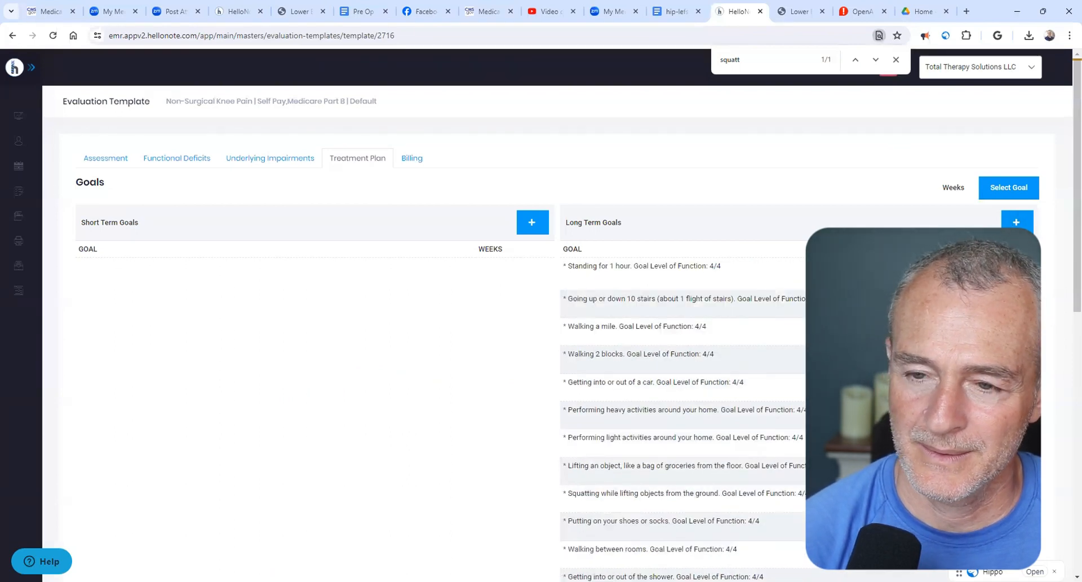
- Copy the "Sitting for 1 hour" goal line from hip-lefs and save it as a long-term goal in HelloNote
left_click(677, 11)
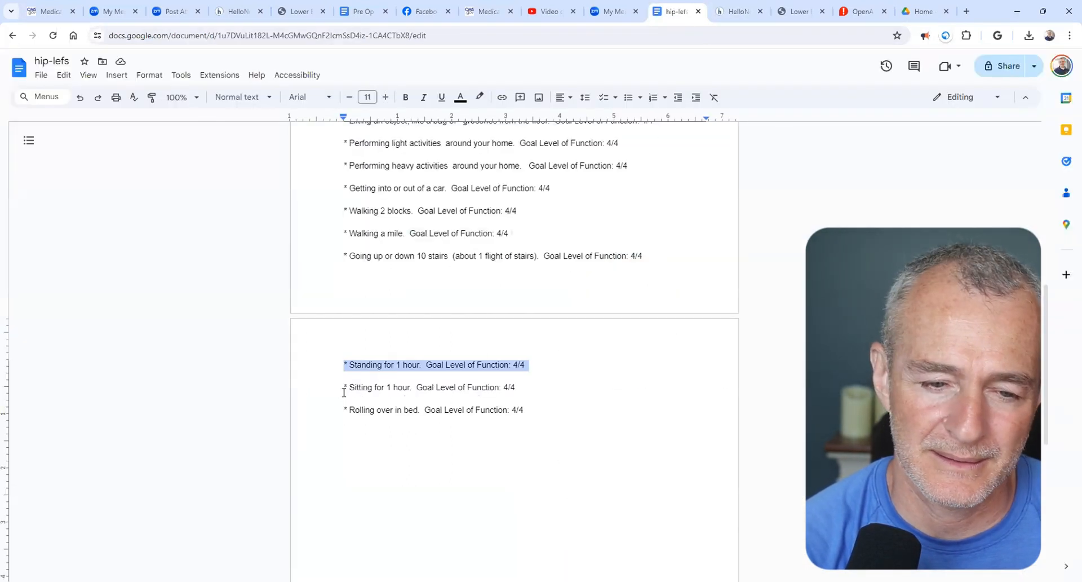
left_click(341, 389)
left_click(521, 385, "shift")
key("ctrl+c")
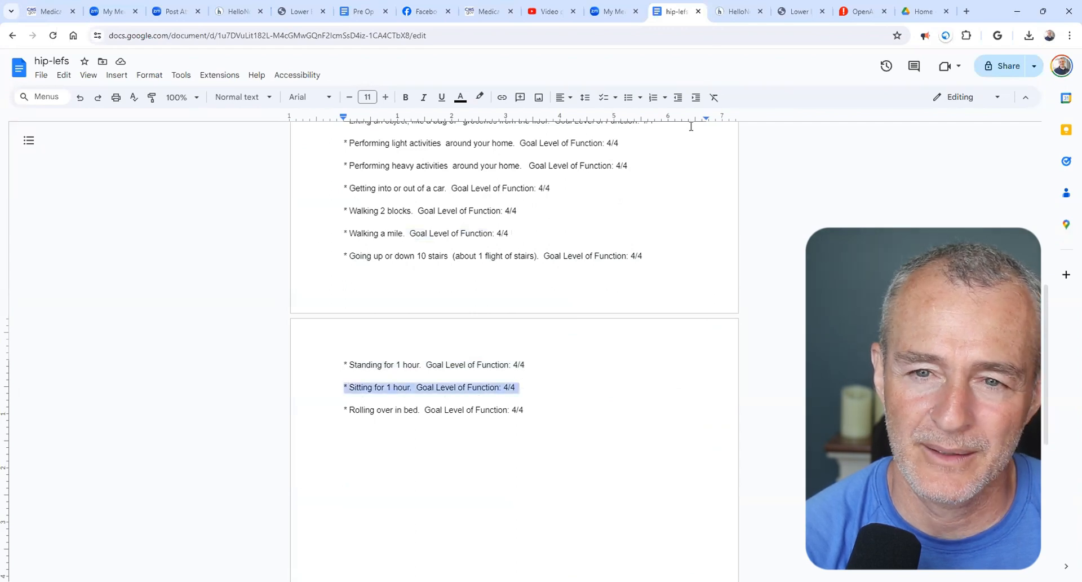
left_click(726, 7)
left_click(1006, 223)
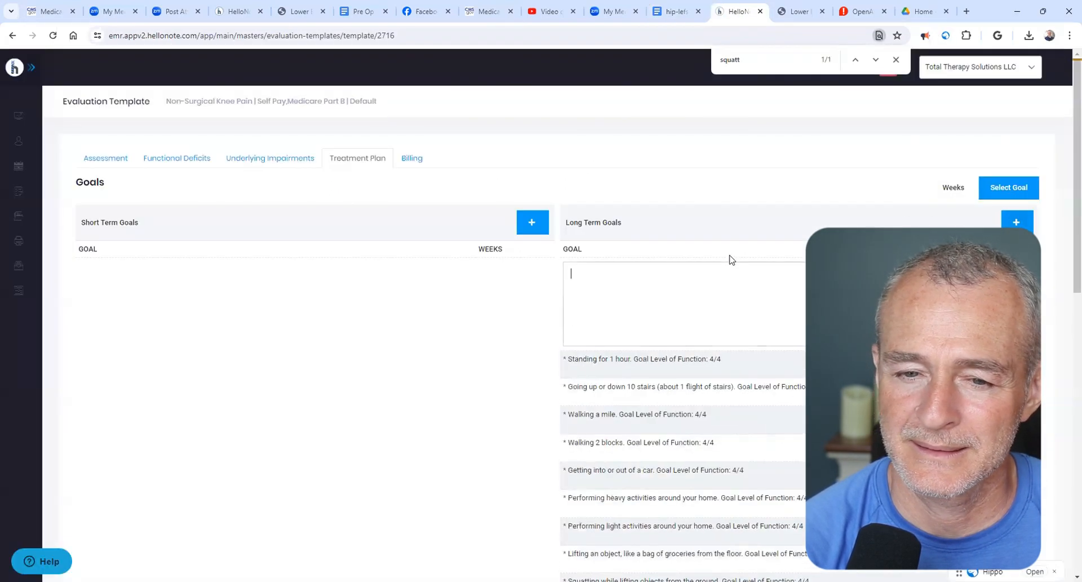
key("ctrl+v")
key("Return")
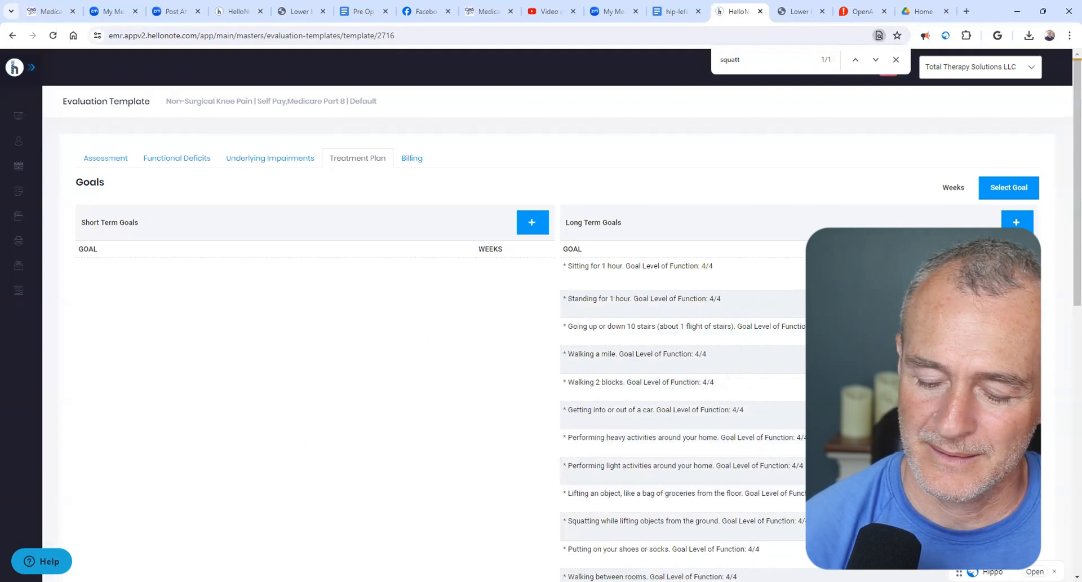
- Copy the "Rolling over in bed" goal line from hip-lefs and save it as a long-term goal in HelloNote
left_click(671, 12)
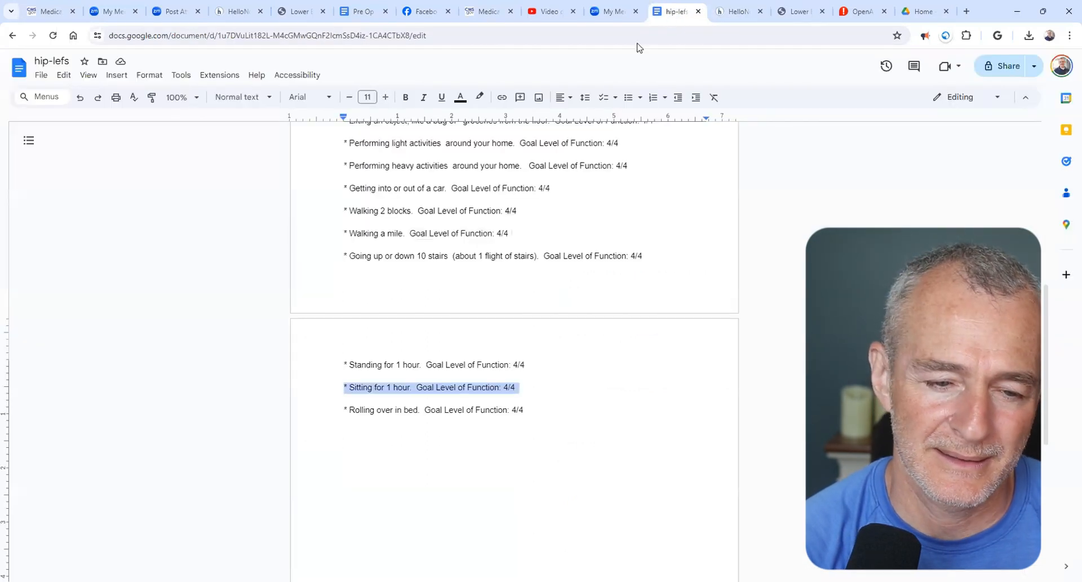
left_click_drag(345, 410, 538, 410)
key("ctrl+c")
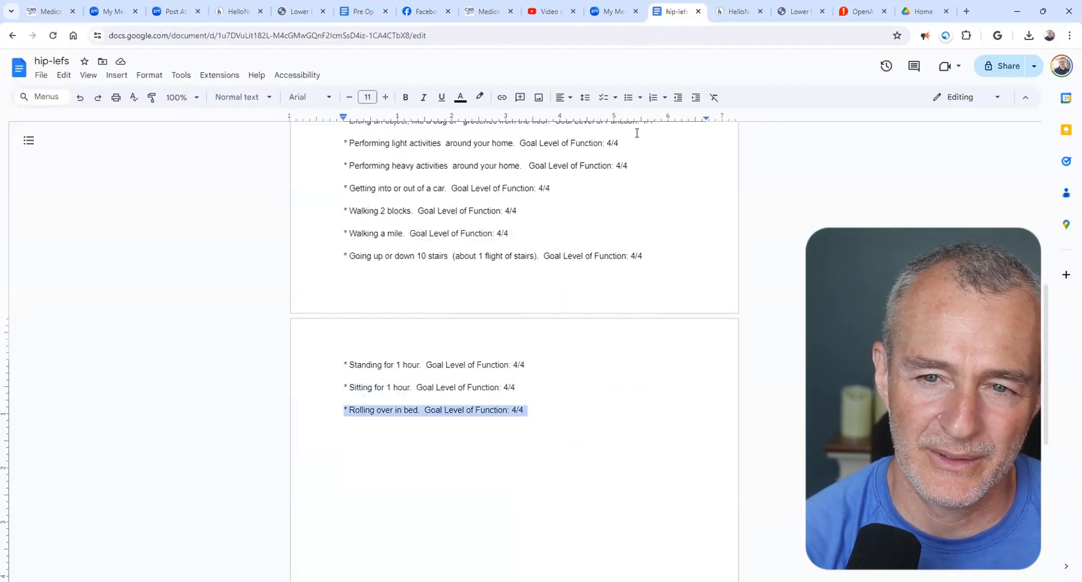
left_click(739, 11)
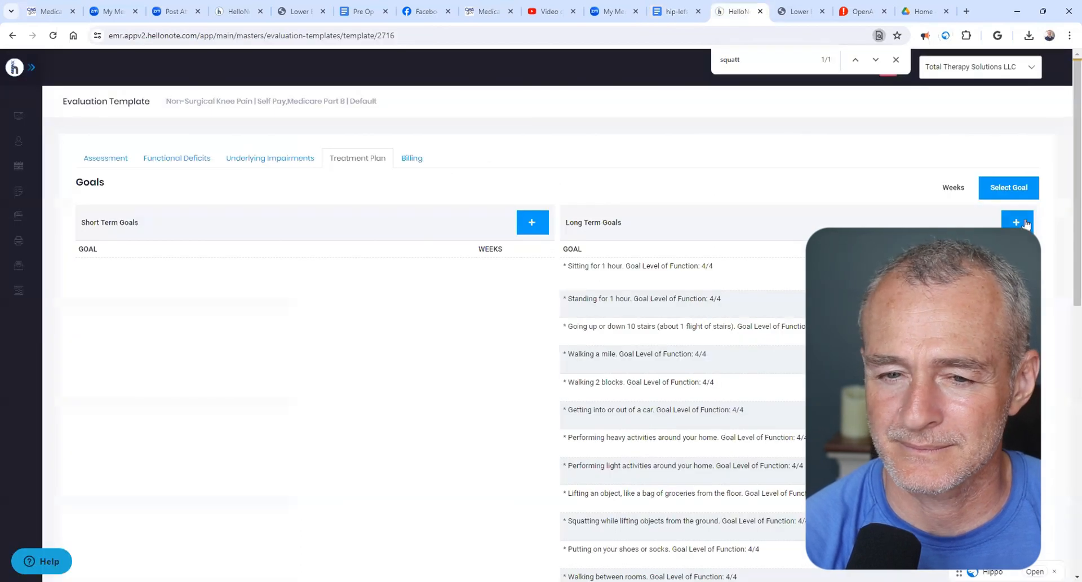
left_click(1025, 224)
key("ctrl+v")
key("Return")
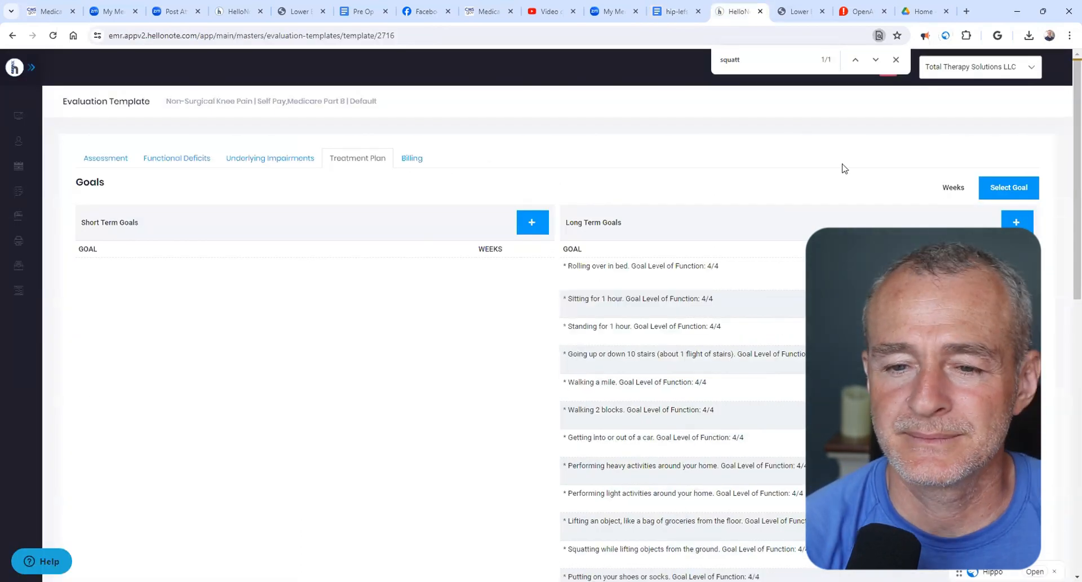
scroll(637, 429, "down", 5)
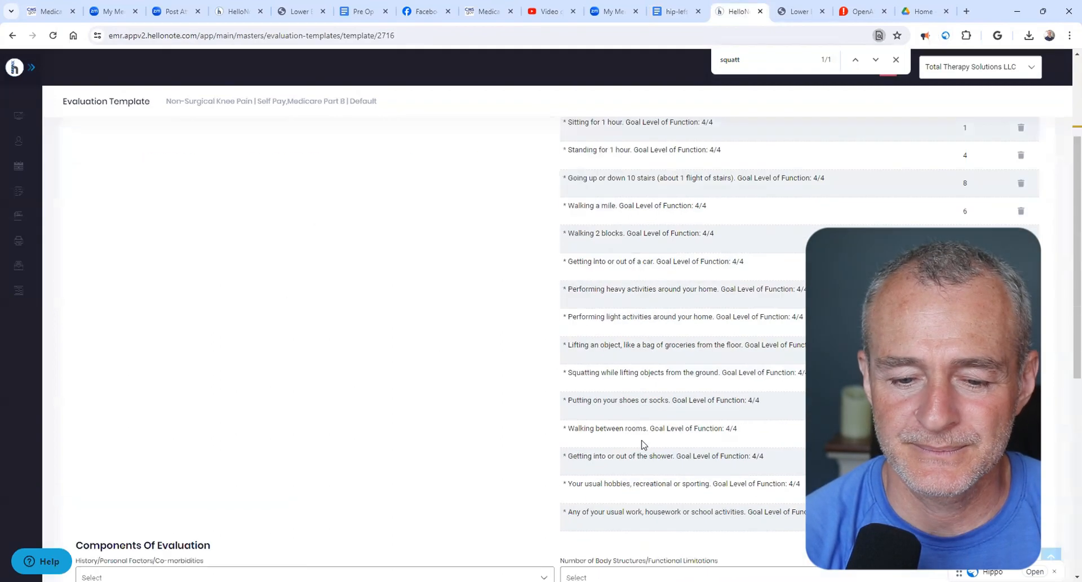
scroll(169, 242, "up", 5)
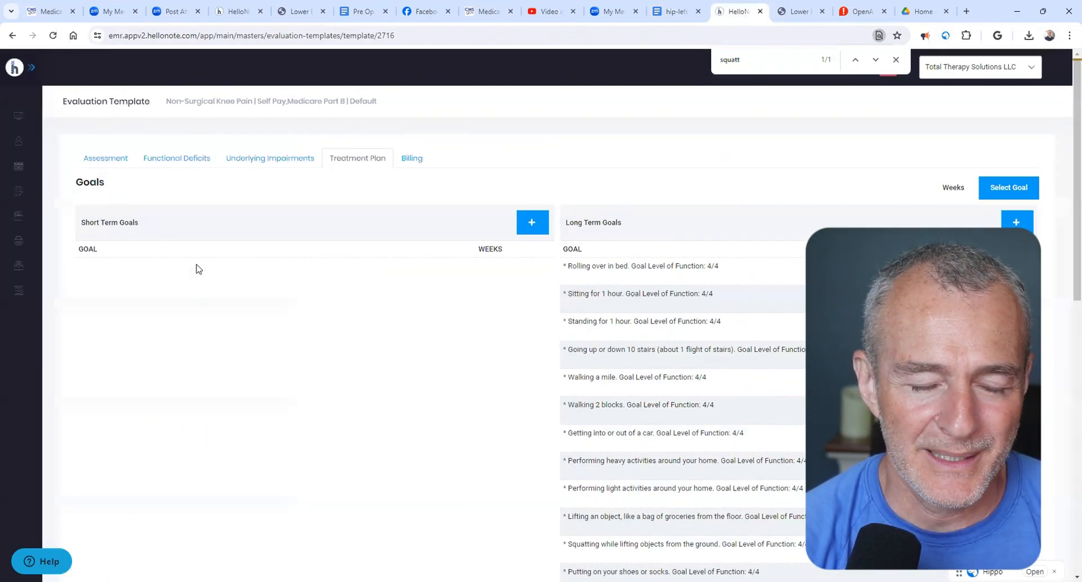
- Start a blank short-term goal in HelloNote and review the "Walking between rooms" and "Putting on your shoes or socks" goals in hip-lefs
left_click(530, 224)
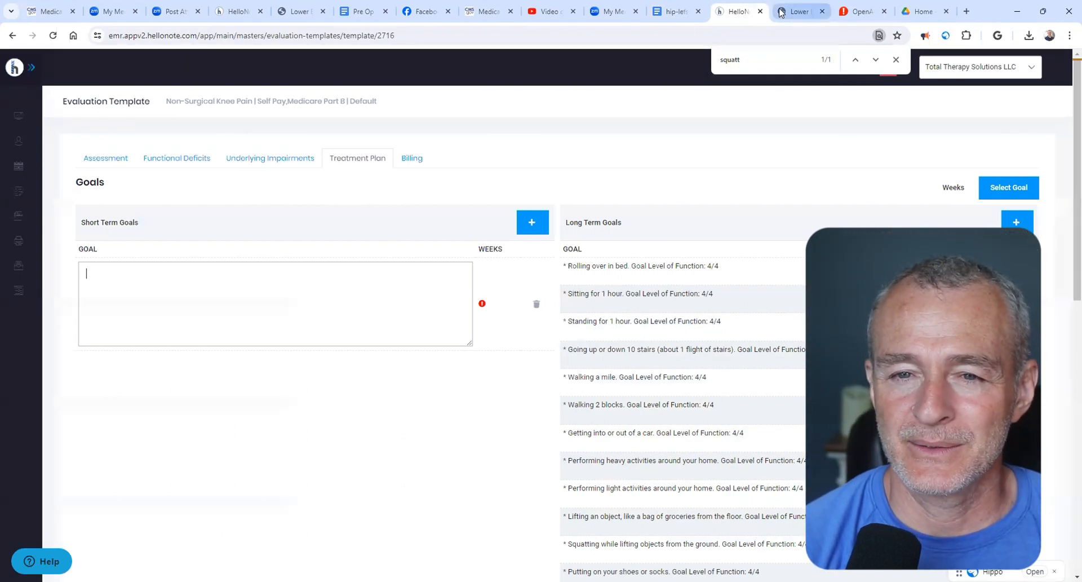
left_click(693, 12)
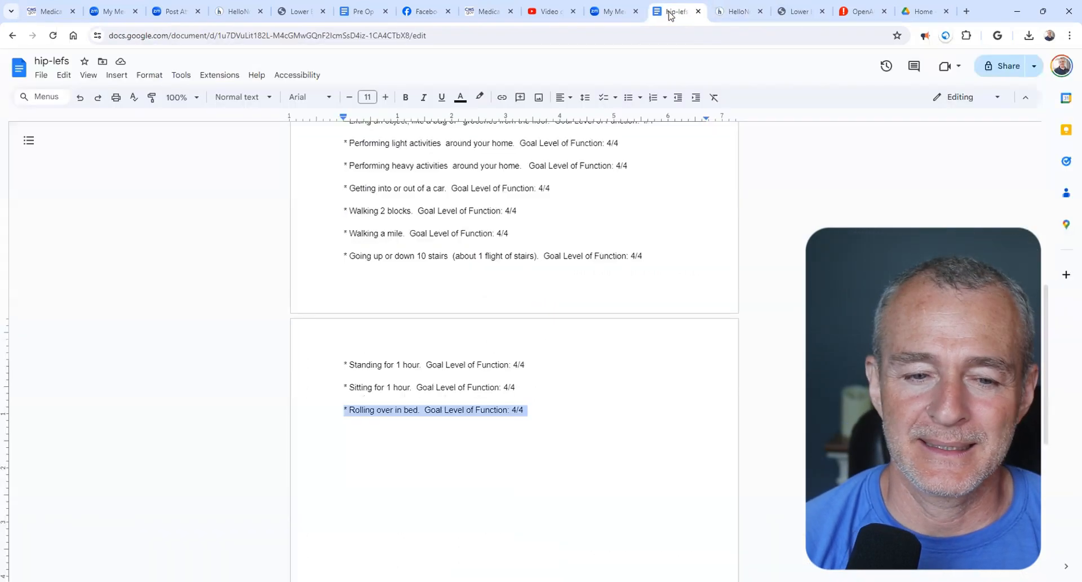
left_click(511, 455)
scroll(511, 454, "up", 4)
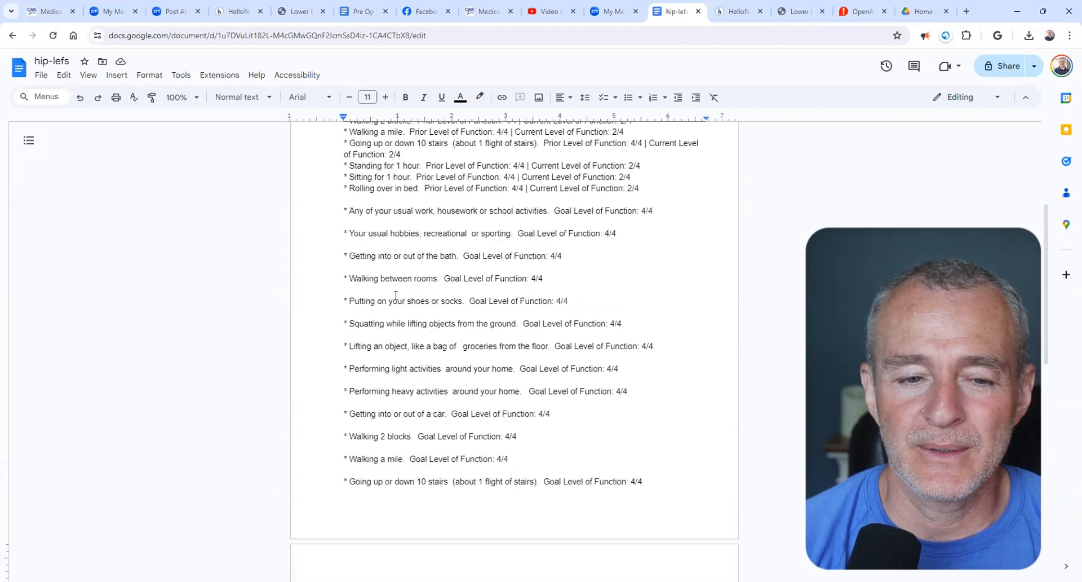
left_click_drag(348, 279, 442, 280)
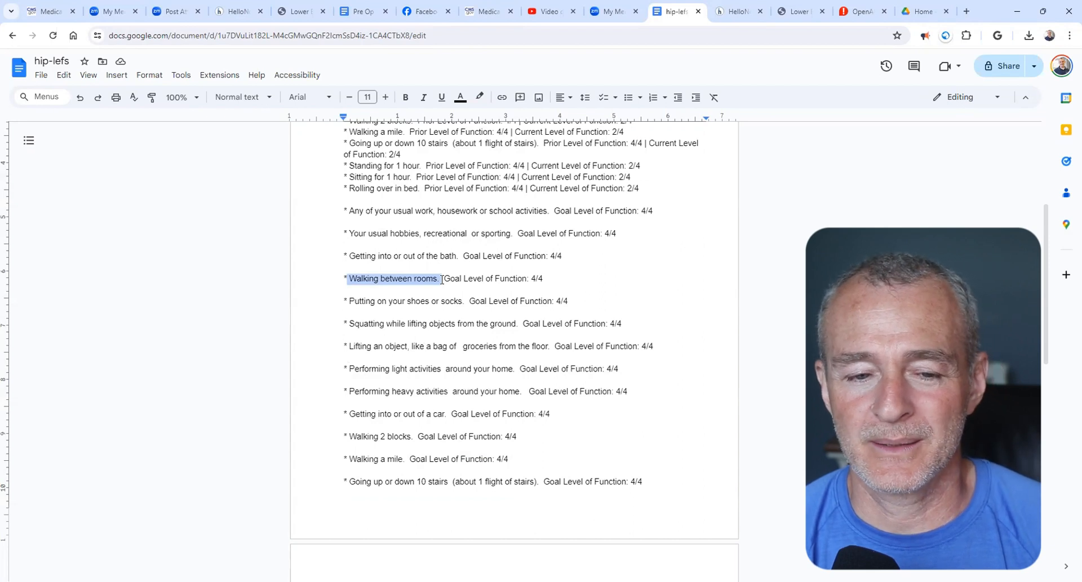
left_click_drag(349, 301, 466, 301)
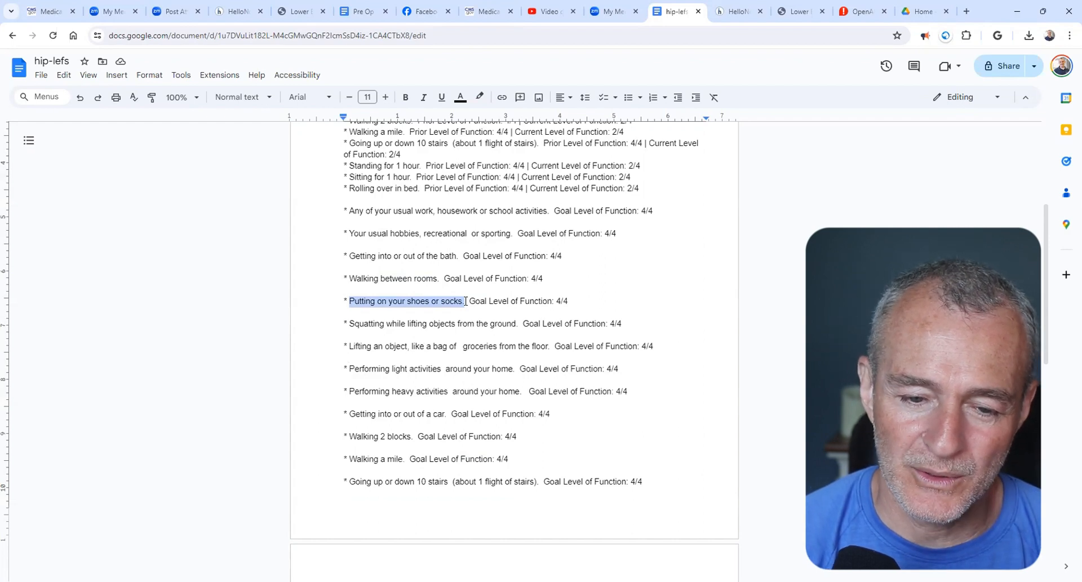
key("alt+Tab")
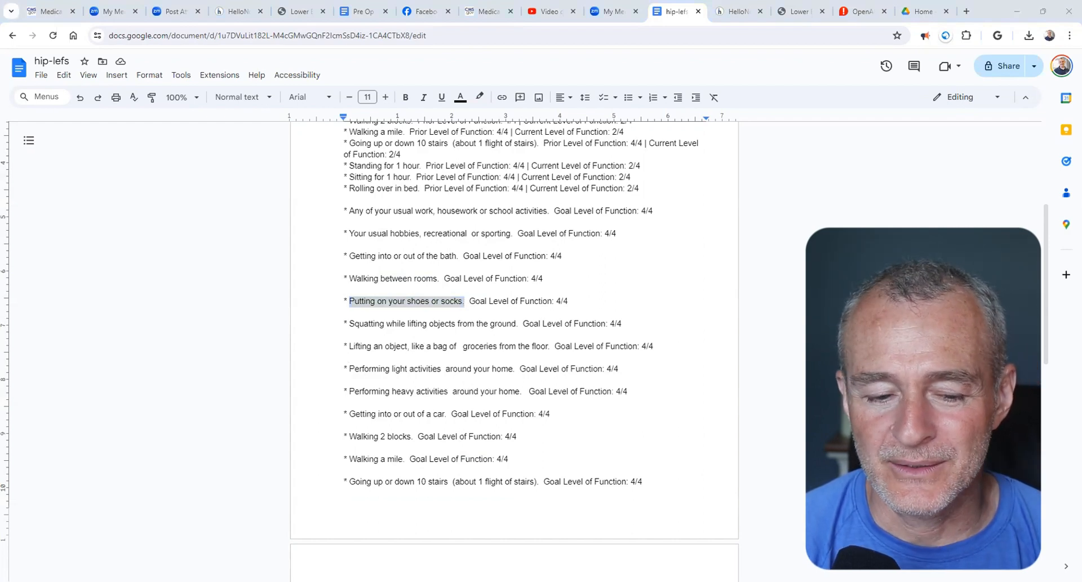
left_click(537, 354)
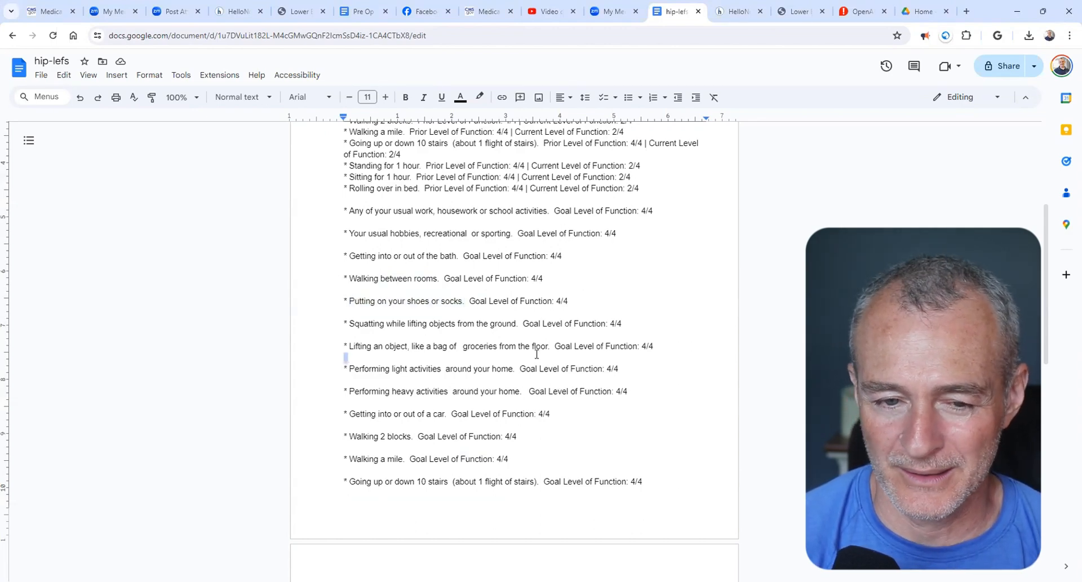
- Below the last goal in hip-lefs, add the line "Single leg balance on involved lower extremity greater than 10-sec"
scroll(537, 354, "down", 8)
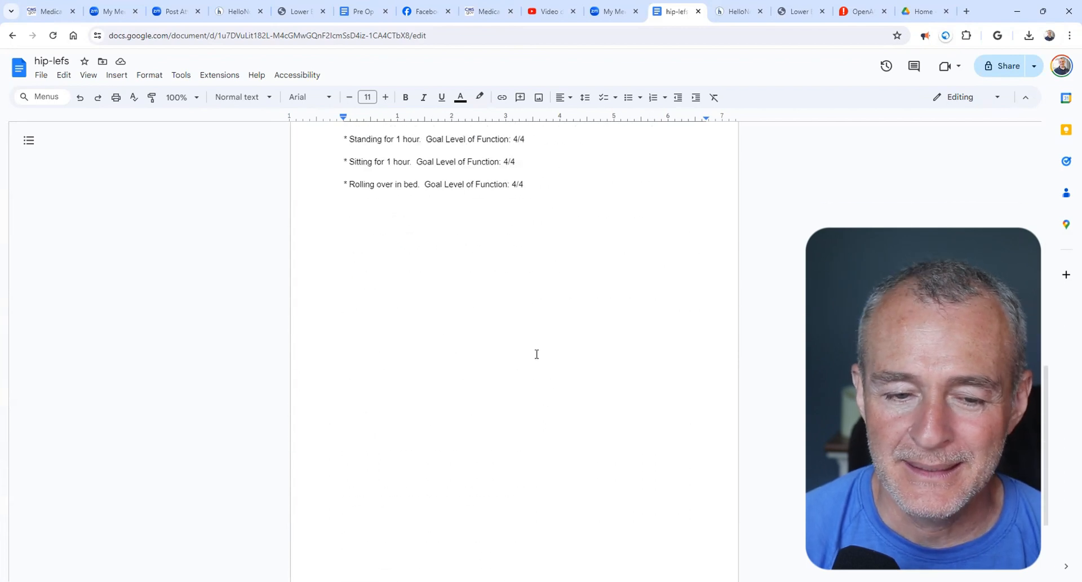
left_click(537, 354)
key("Return")
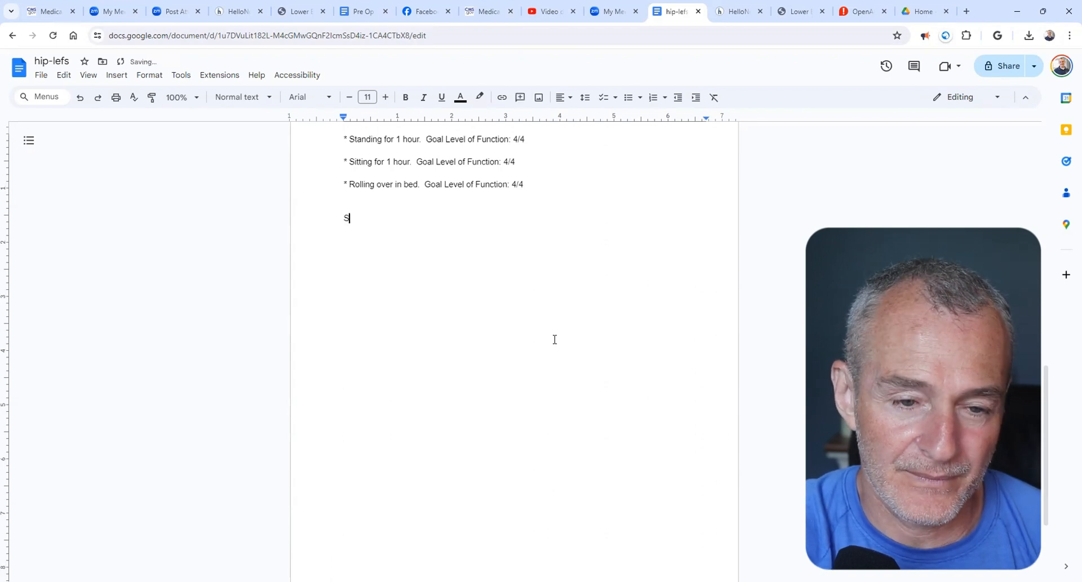
type("Single leg balance on involved")
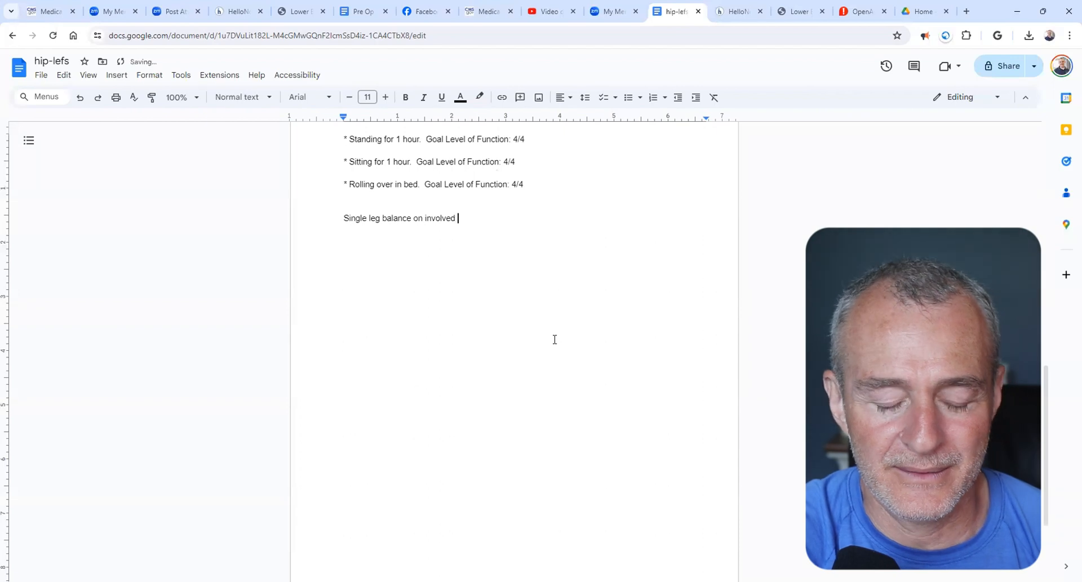
type(" lower extrem")
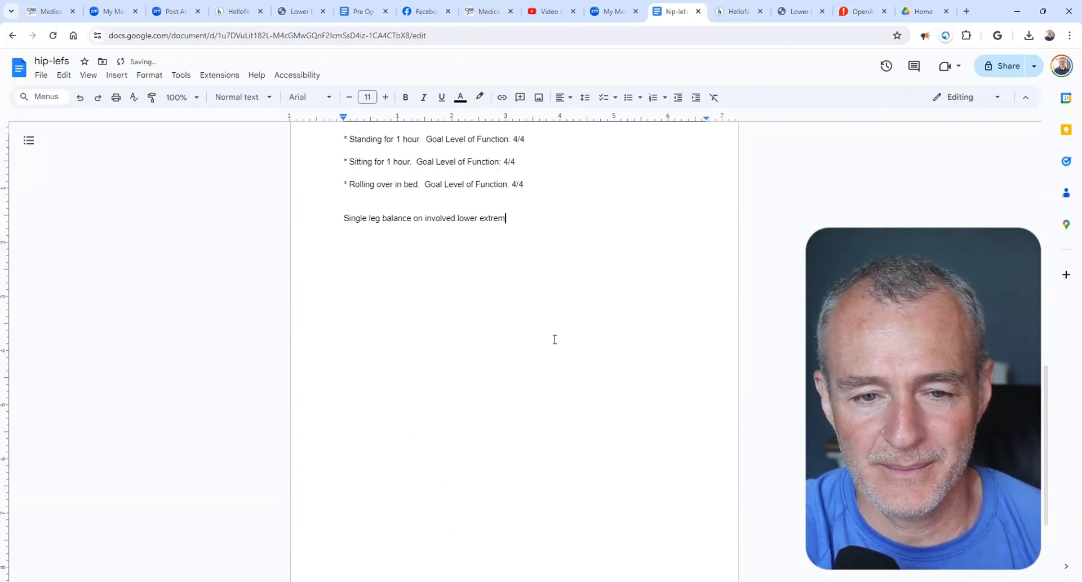
type("ity greater tha")
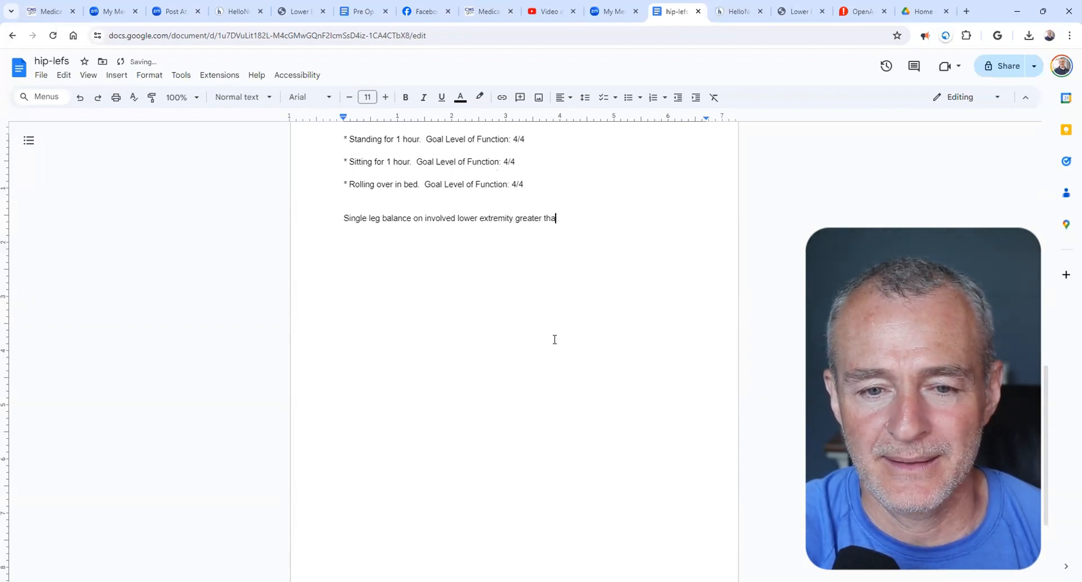
type("n 10-sec")
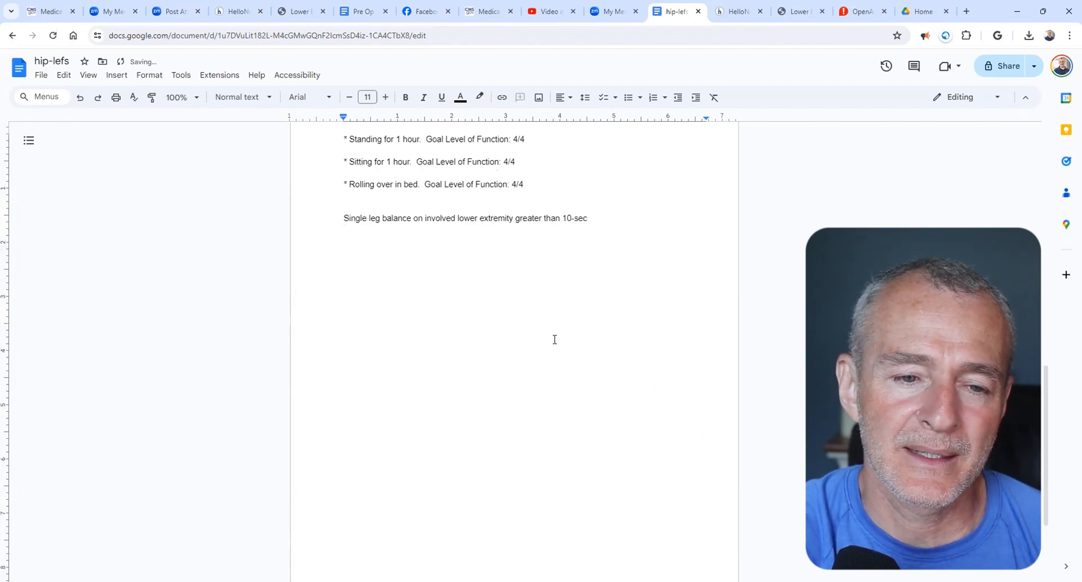
- Add the goal line "Independent self massage with rolling pin or foam roller at home" below the single leg balance goal
key("Return")
type("Self ")
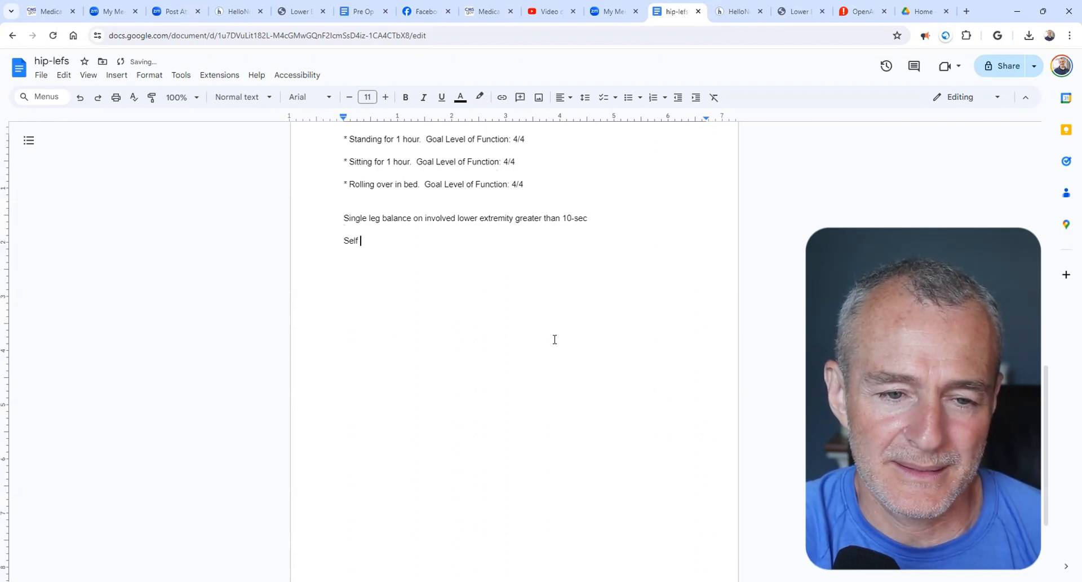
type("massage with ")
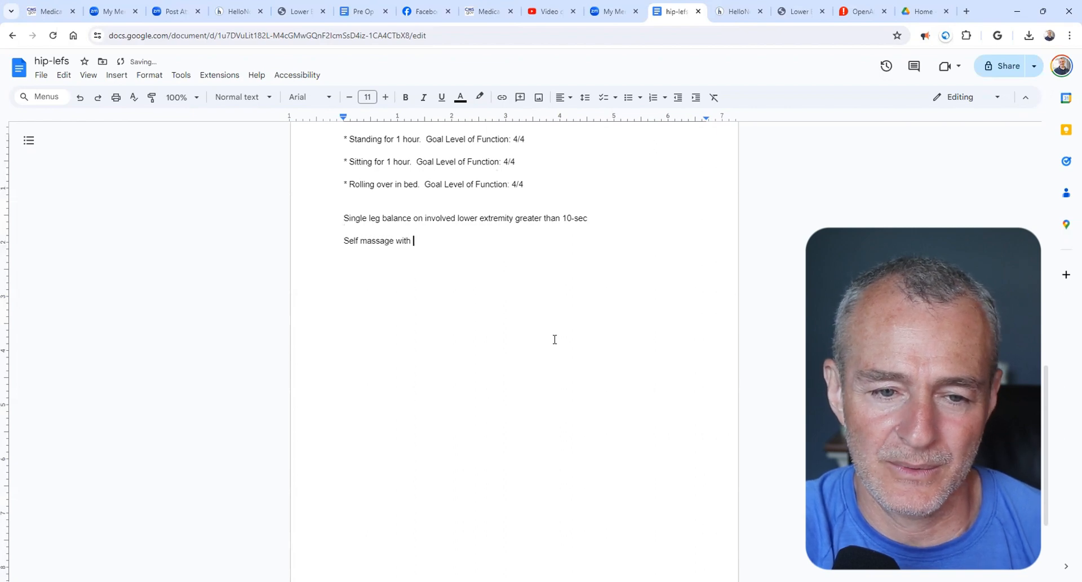
type("rolling pin or ")
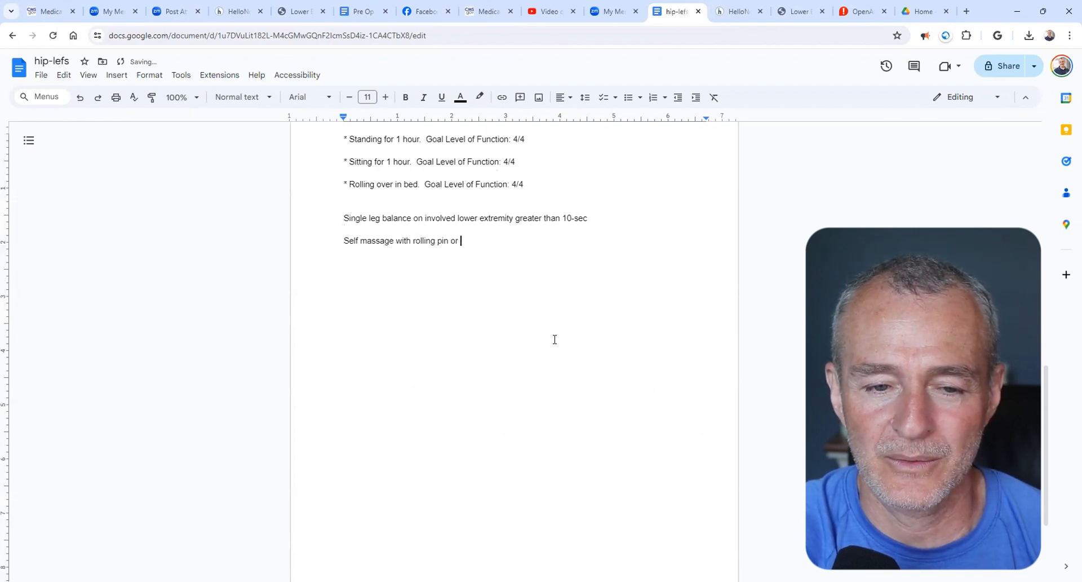
type("foam roller at home")
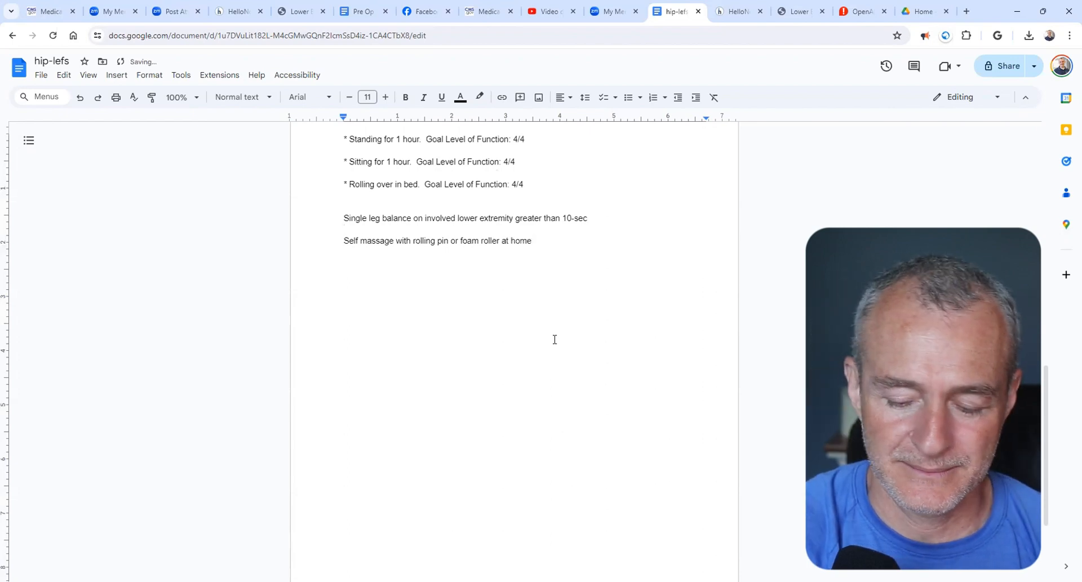
type("Independent")
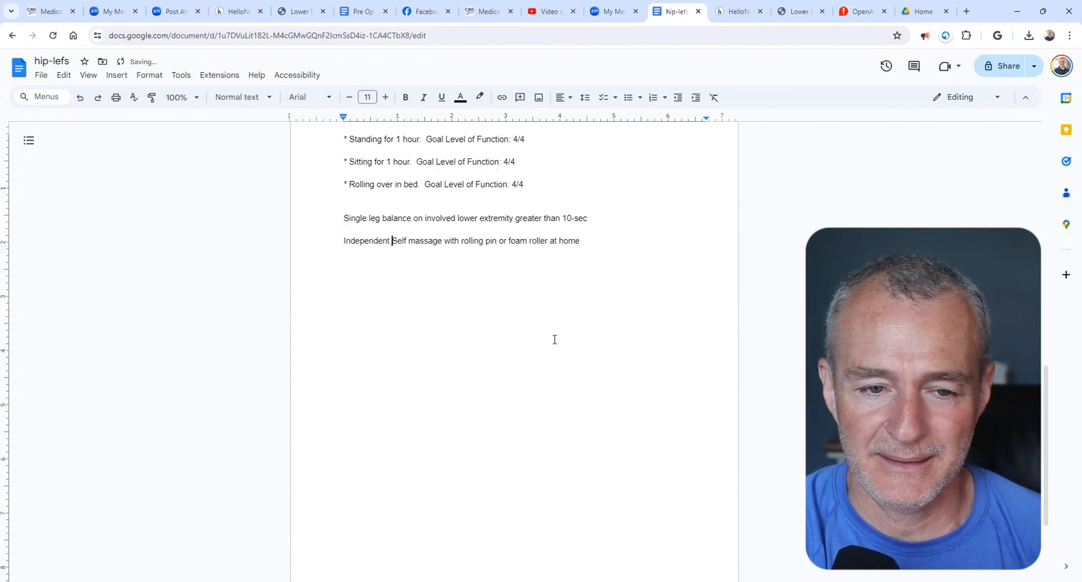
key("Delete")
type("s")
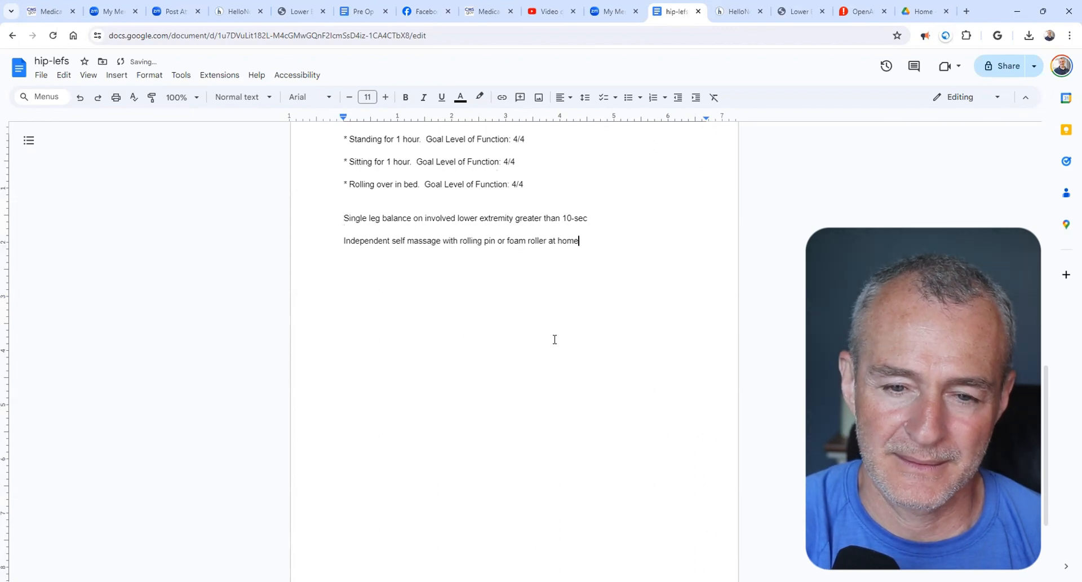
- Add the goal line "Independent home knee mobility program" below the self massage goal
key("Return")
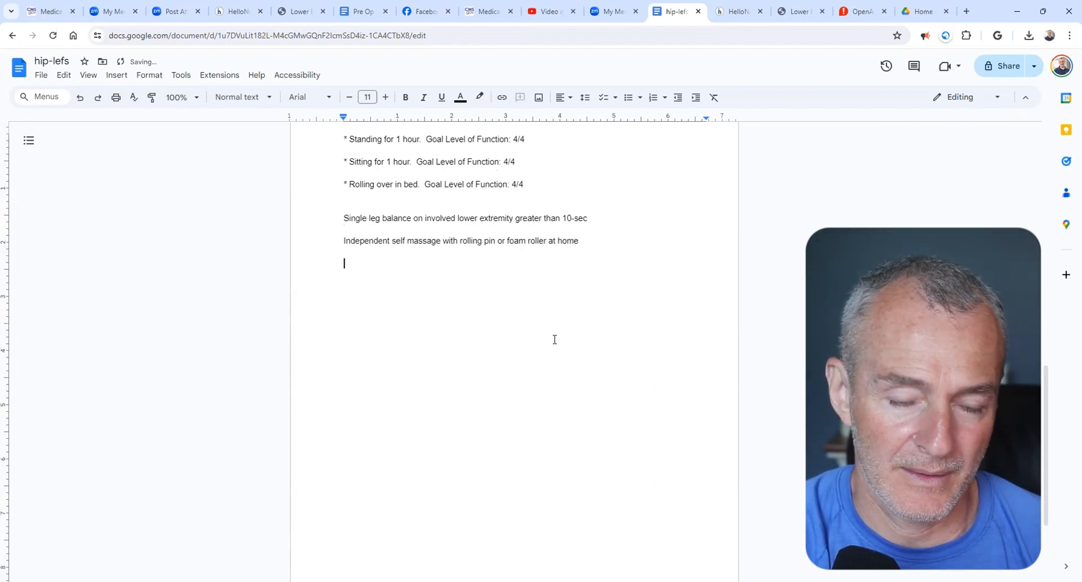
type("Independent ho")
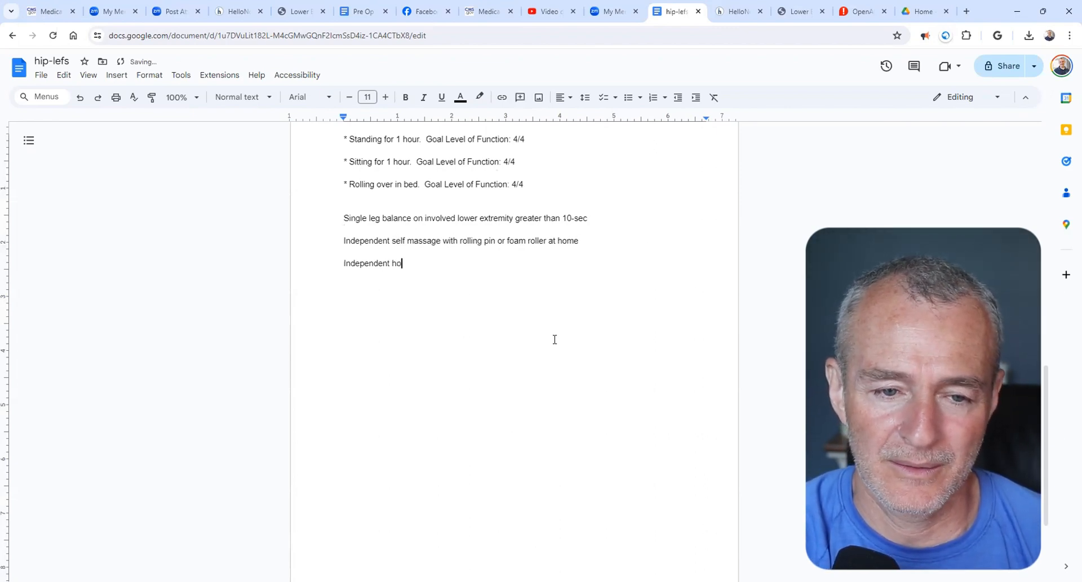
type("me knee mob")
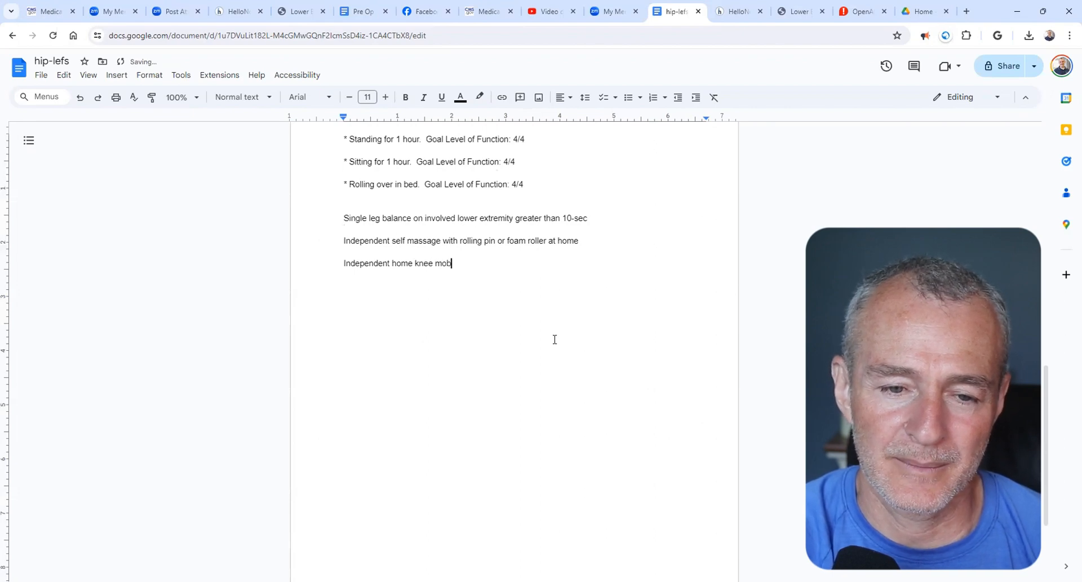
type("ility program")
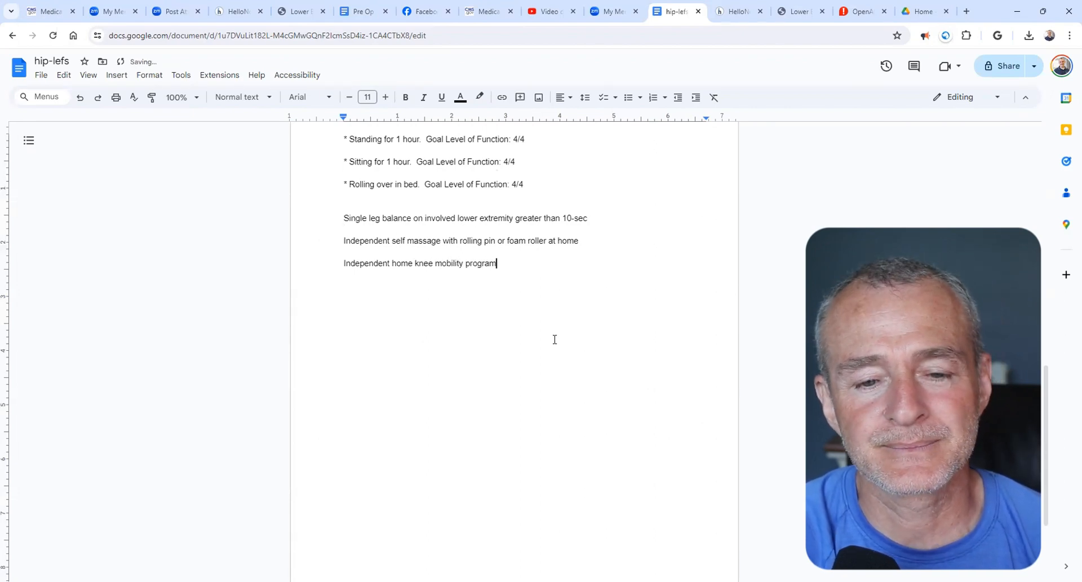
- Add the goal line "Pain free strength reported throughout full available range of motion" below the home knee mobility goal
key("Return")
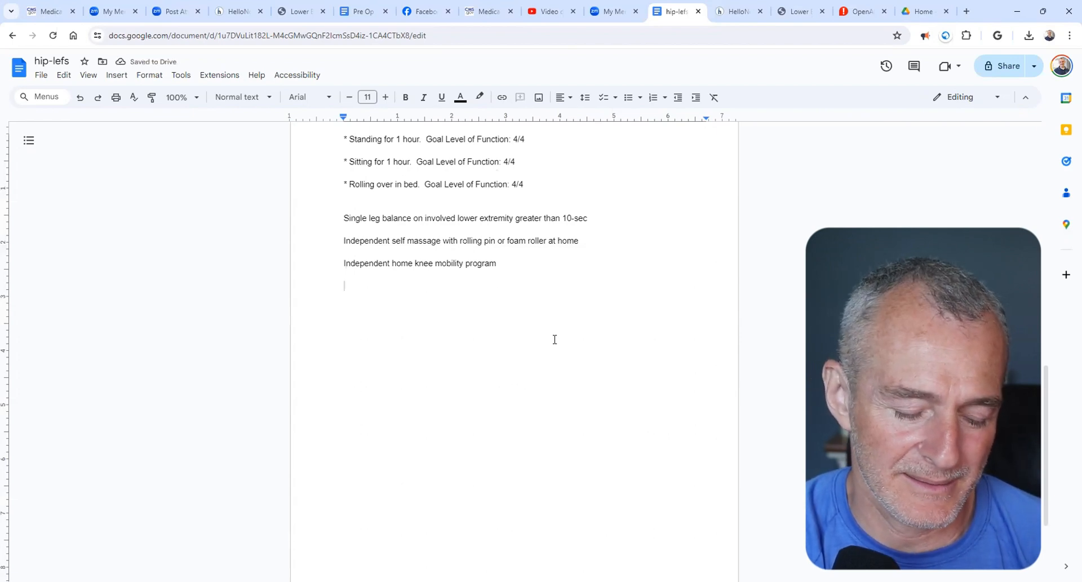
type("Pain free st")
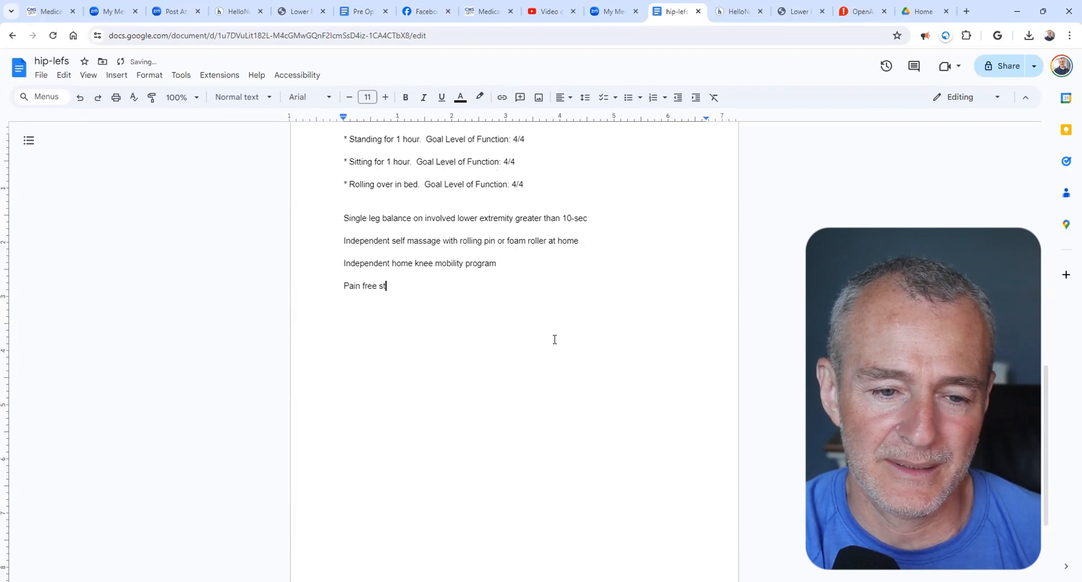
type("rength repor")
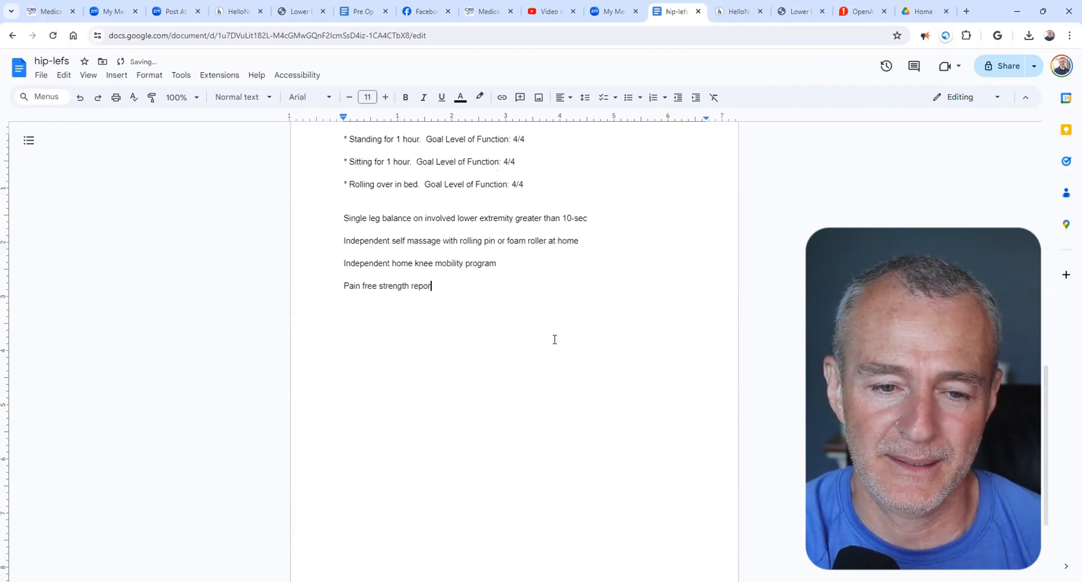
type("ted throughout ")
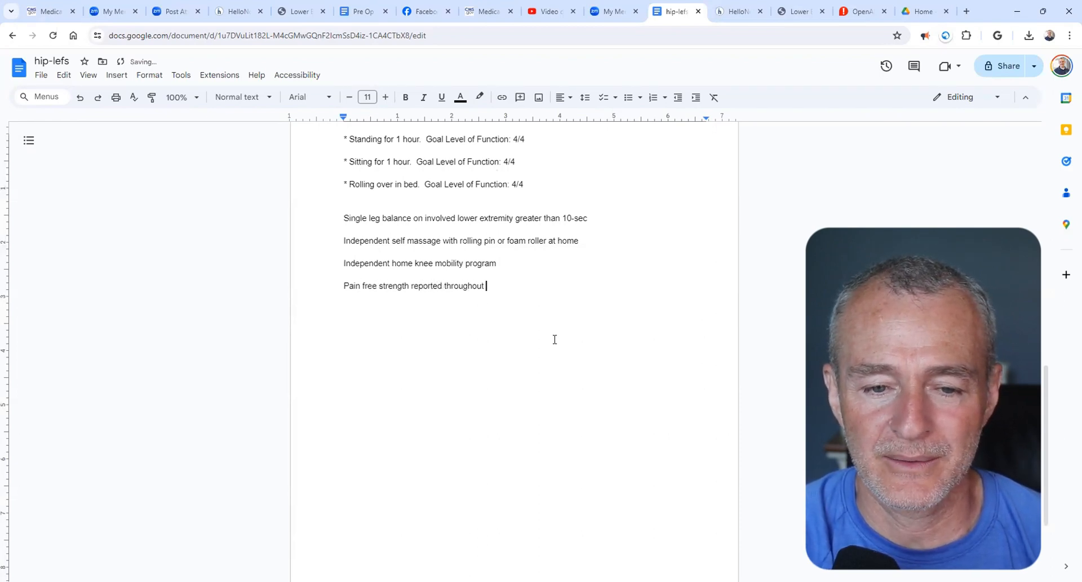
type("full available ")
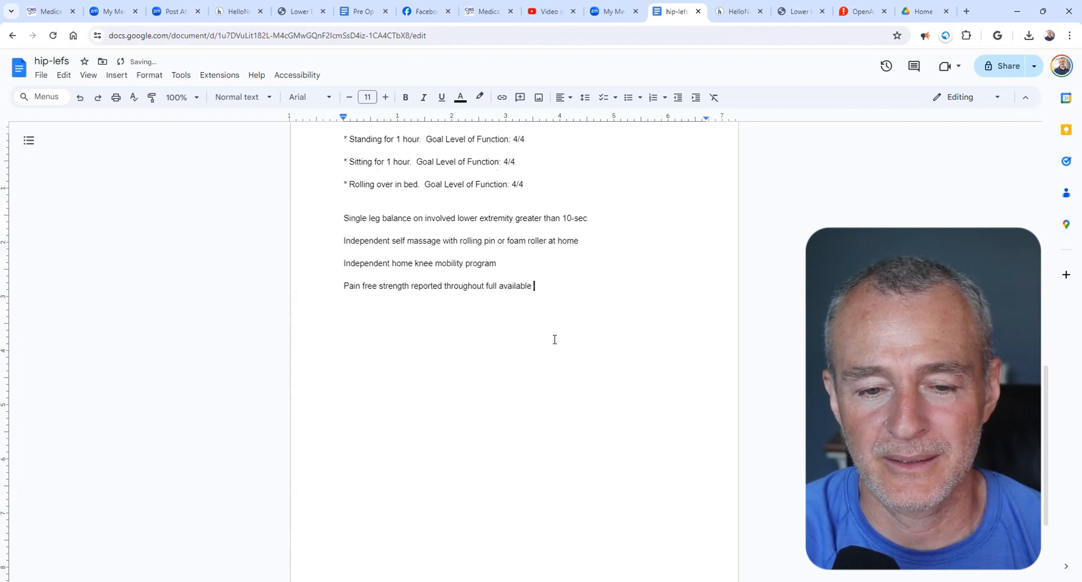
type("range of motion")
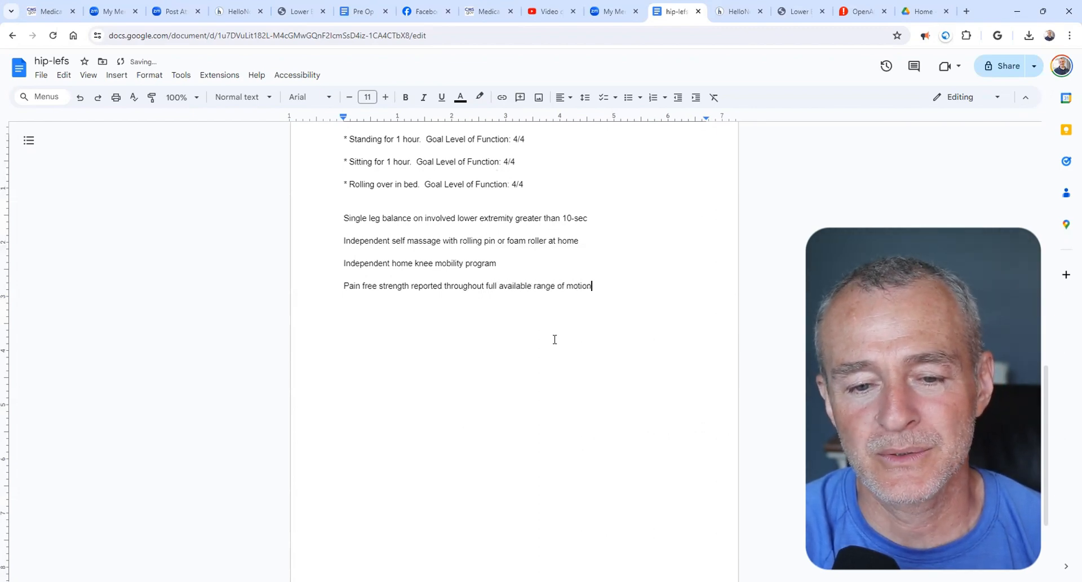
- Add the goal line "Overall pain rating reduced to less than 3/10 with activity" below the pain free strength goal, followed by a new line
key("Return")
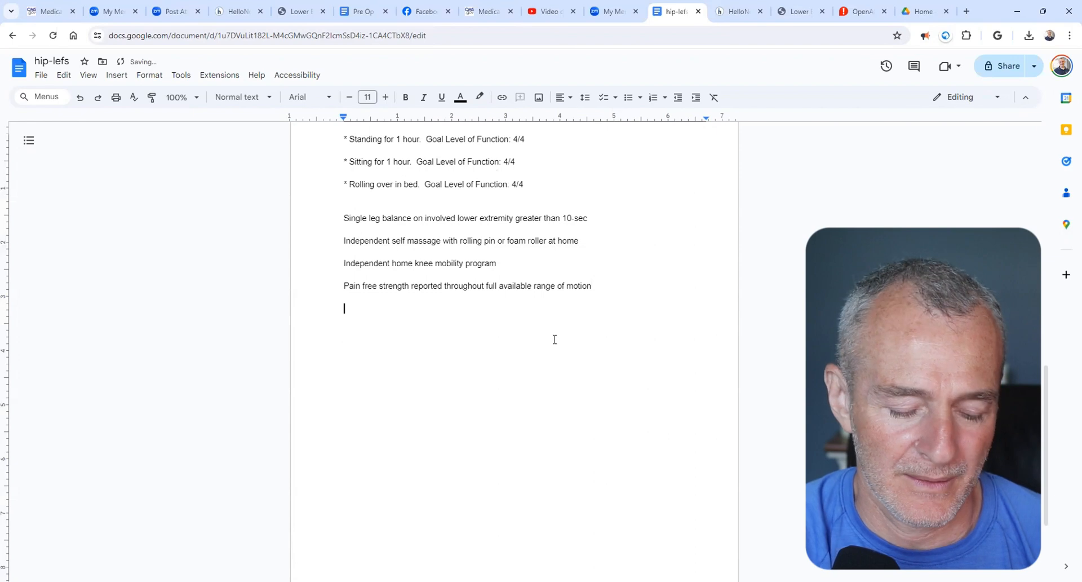
type("Overall pa")
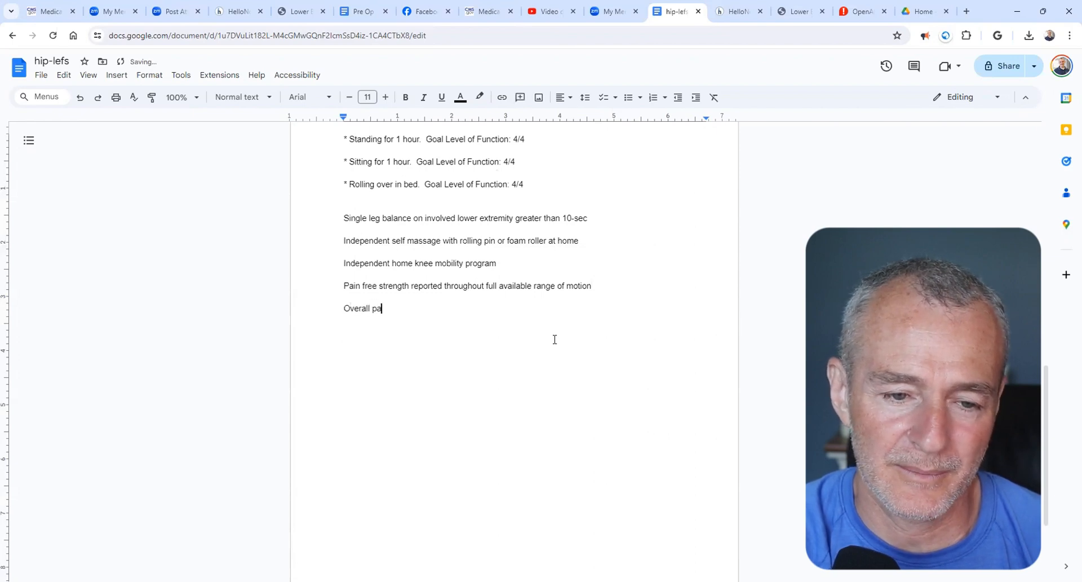
type("in rating ")
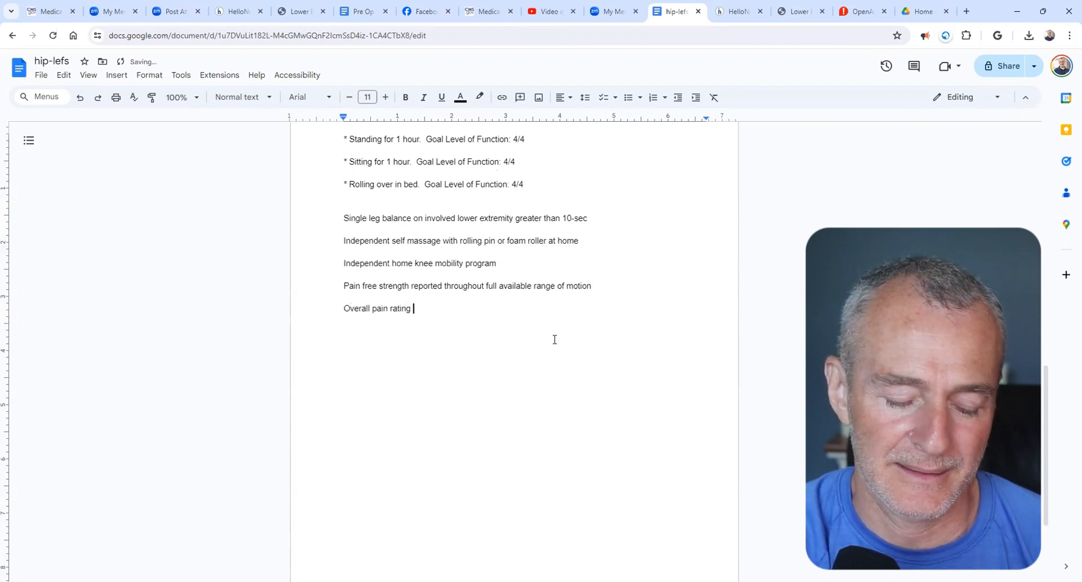
type("reduced to ")
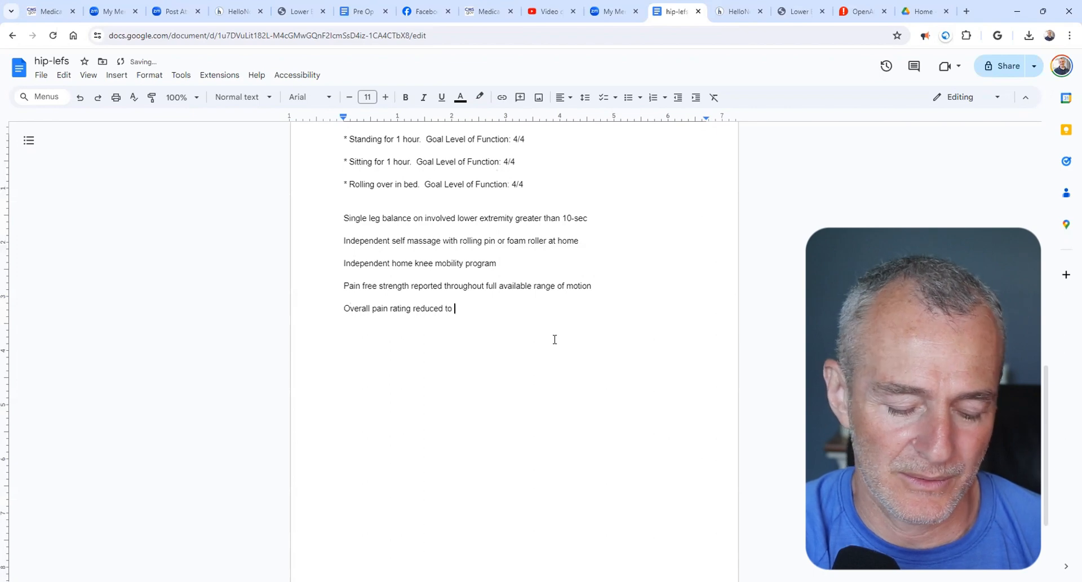
type("less than 3")
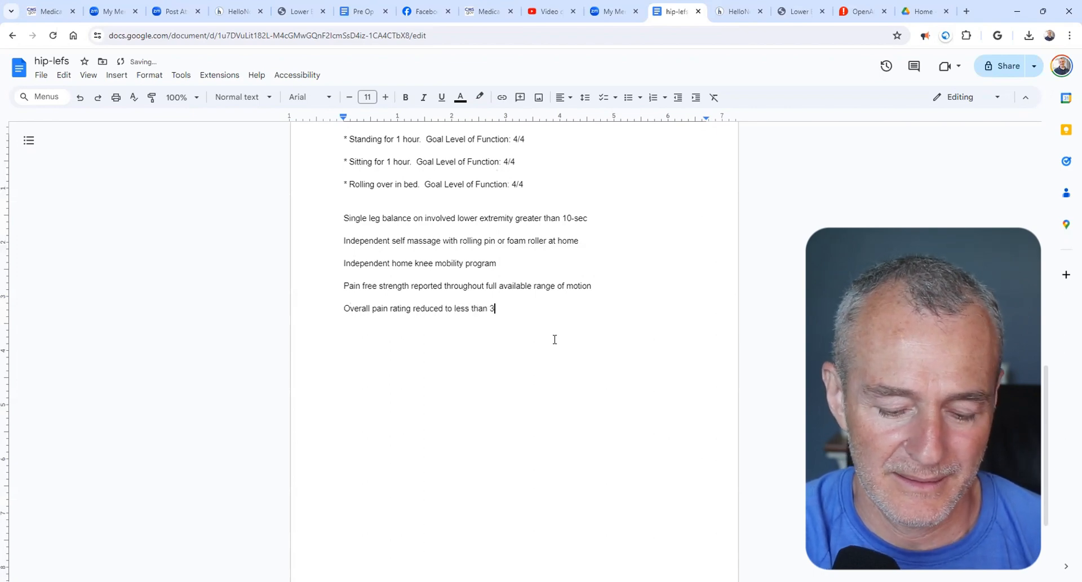
type("/10 with activity")
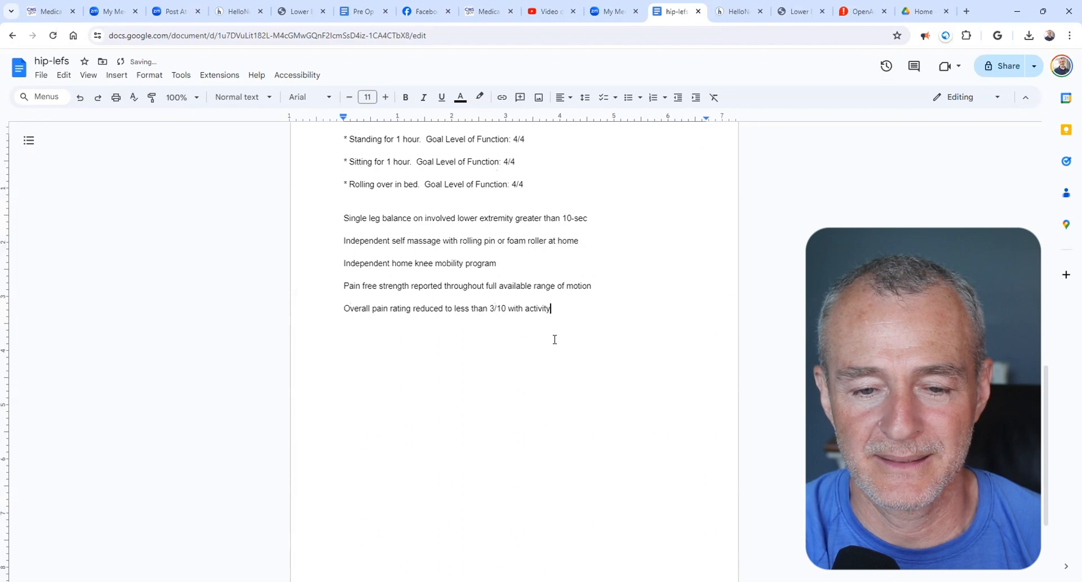
key("Return")
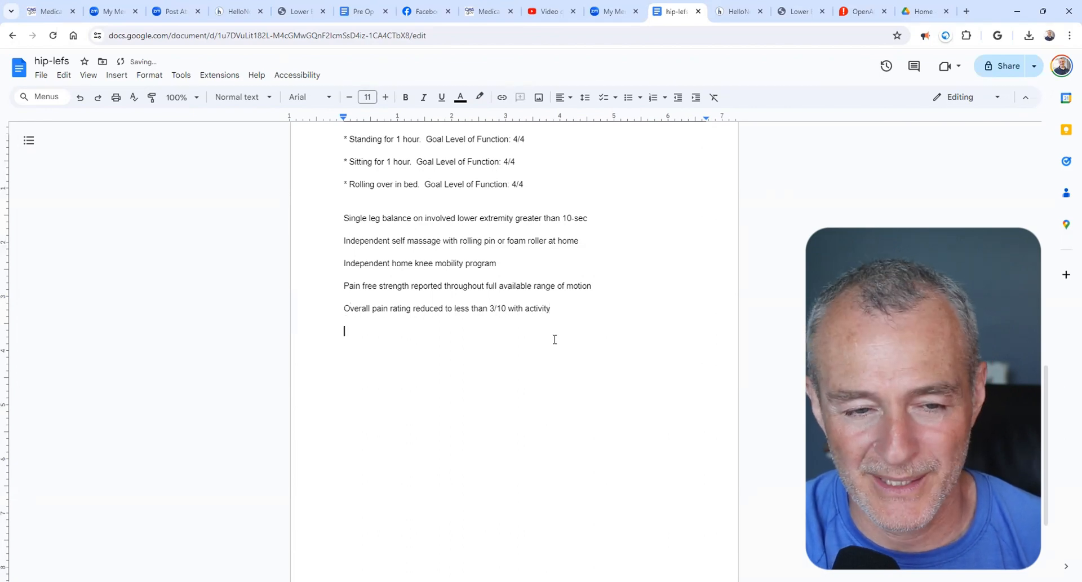
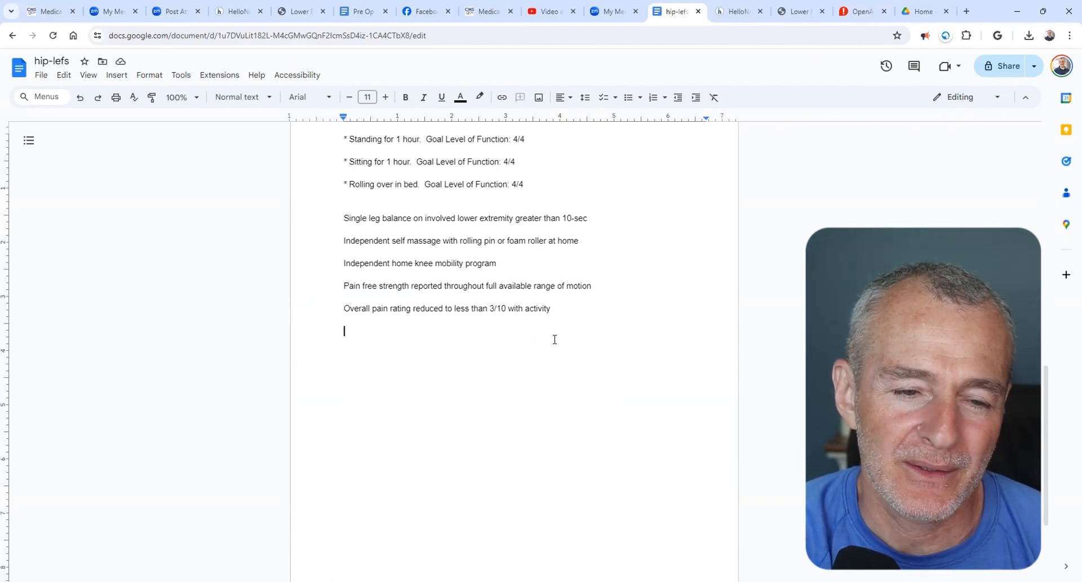
- Copy the single leg balance goal from hip-lefs into a short-term goal in the HelloNote template and set it to 1 week
left_click_drag(351, 218, 360, 217)
triple_click(360, 217)
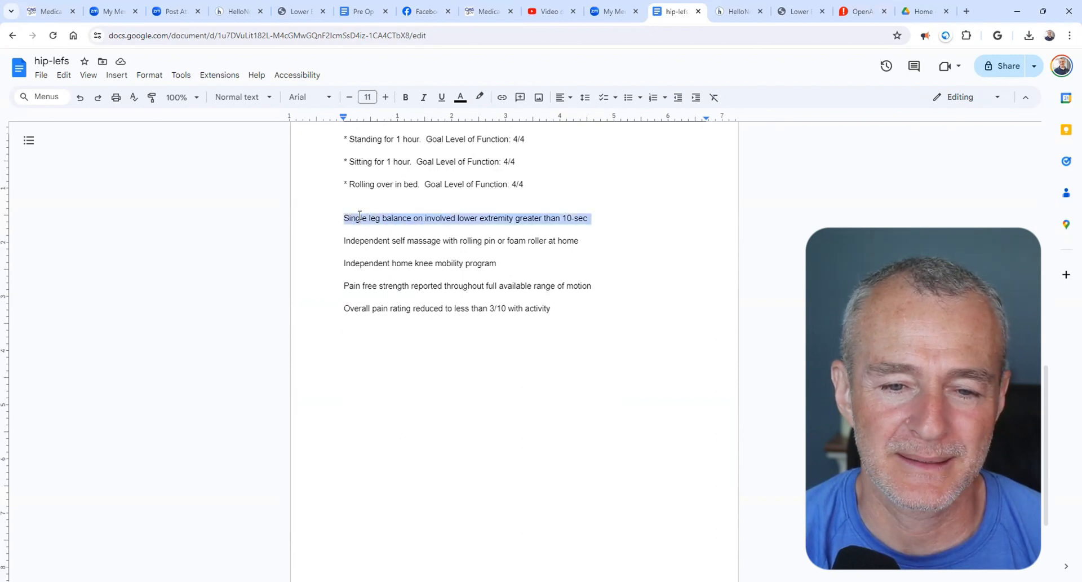
key("ctrl+Tab")
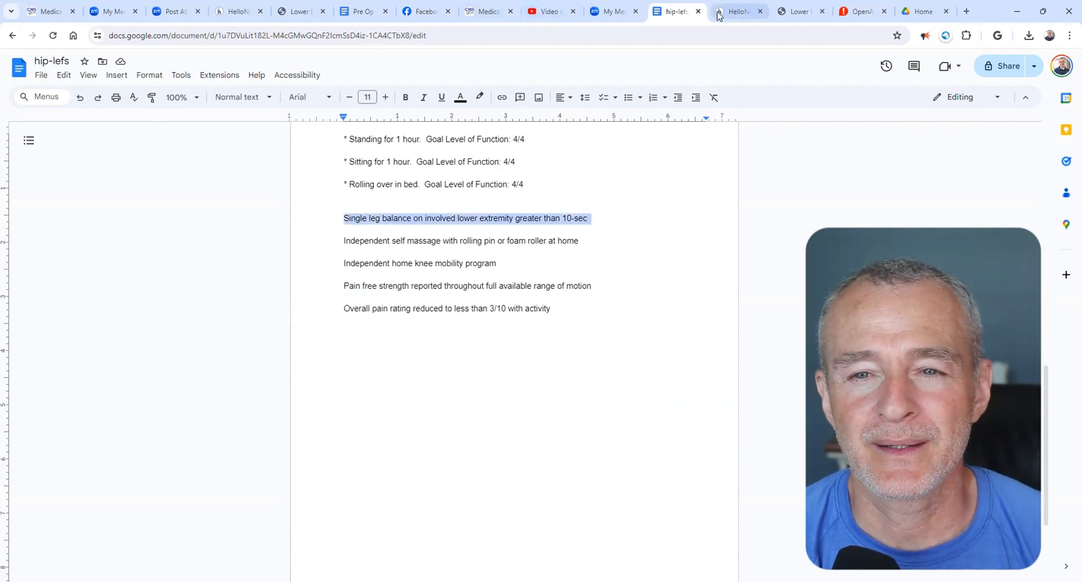
type("Single leg balance on involved lower extremity greater than 10-sec")
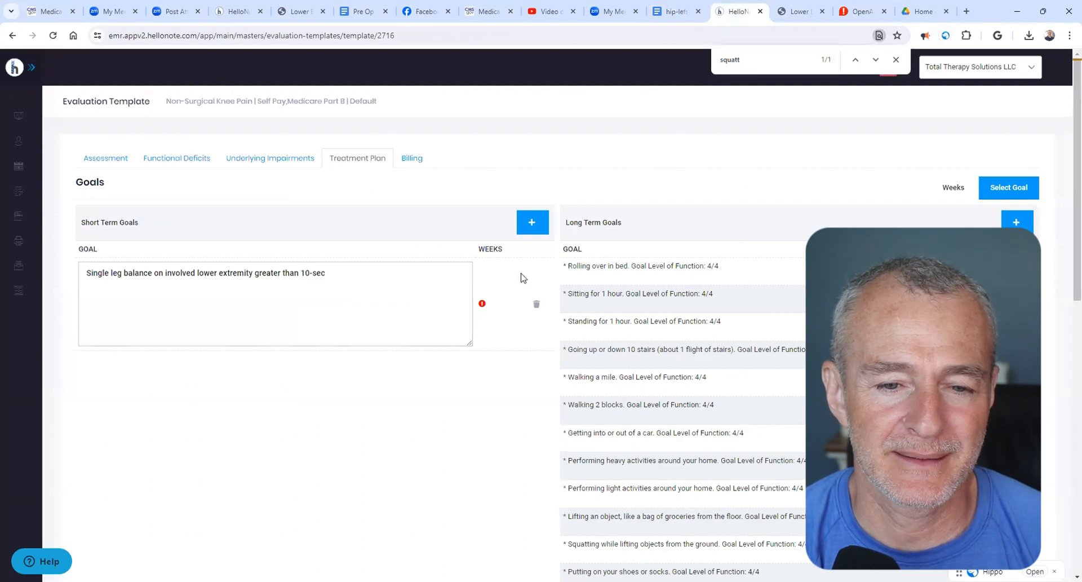
left_click(519, 273)
left_click(497, 272)
type("1")
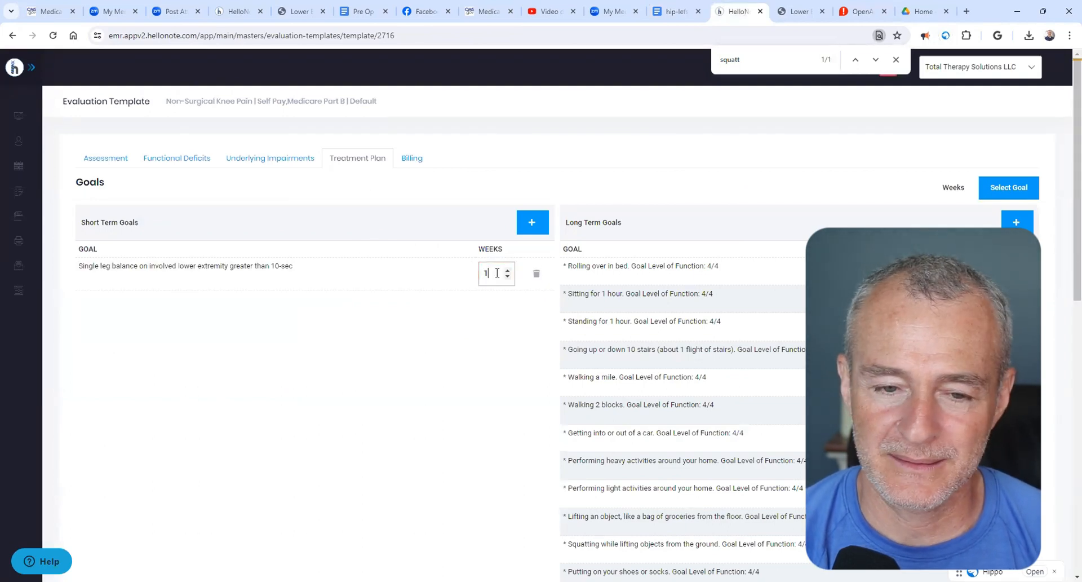
- Copy the self massage goal with rolling pin or foam roller from hip-lefs into a new short-term goal set to 2 weeks
left_click(674, 13)
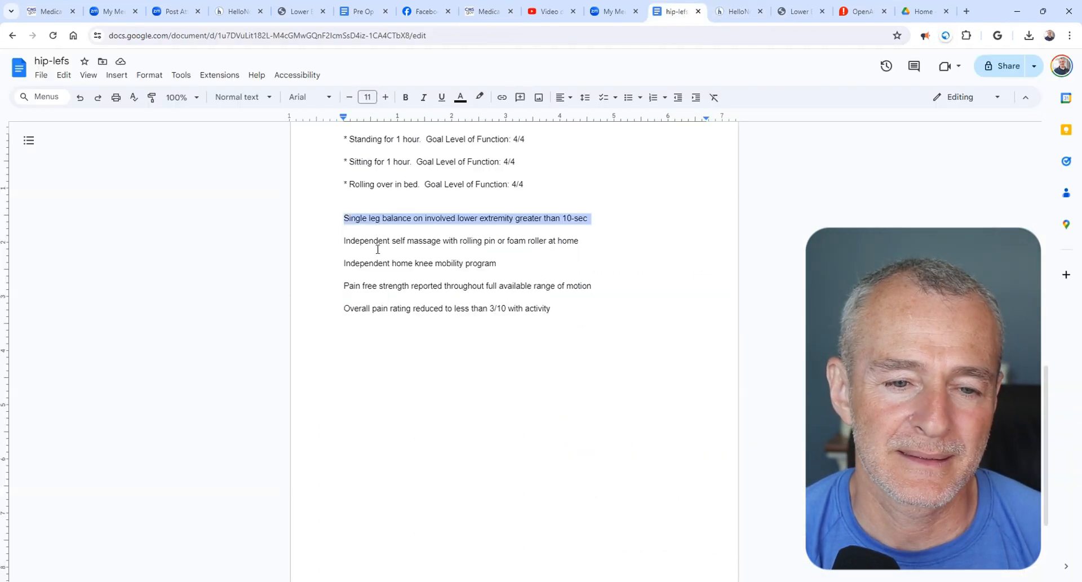
left_click(375, 240)
double_click(376, 241)
left_click(377, 242)
key("ctrl+c")
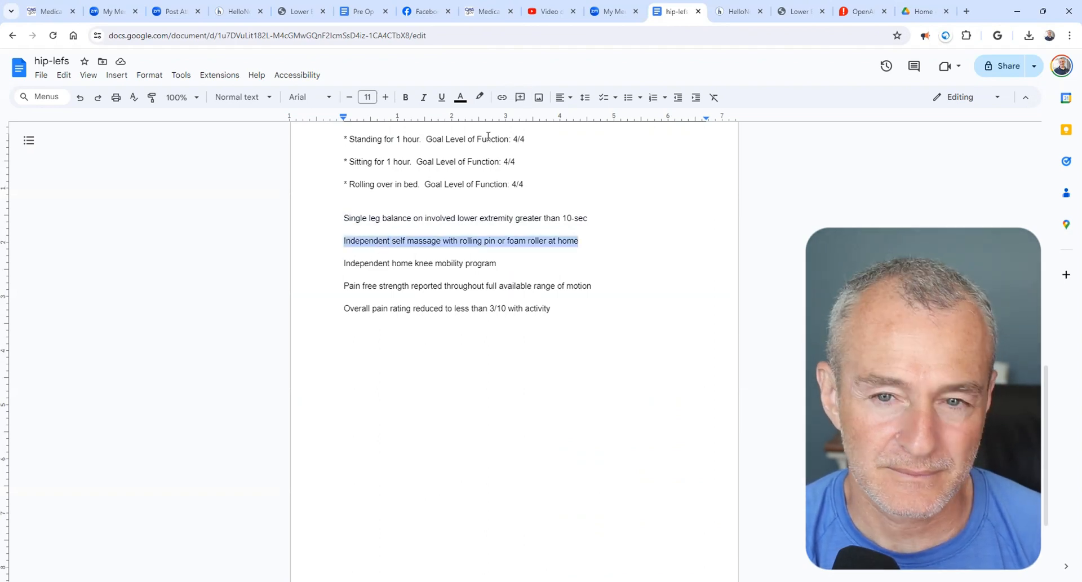
key("ctrl+Tab")
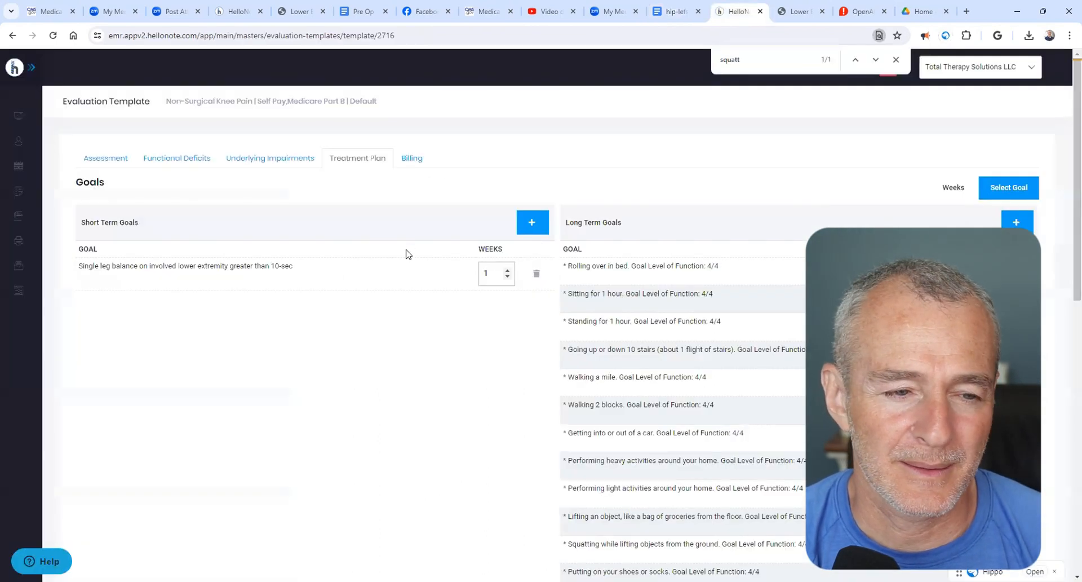
left_click(519, 228)
key("ctrl+v")
left_click(501, 276)
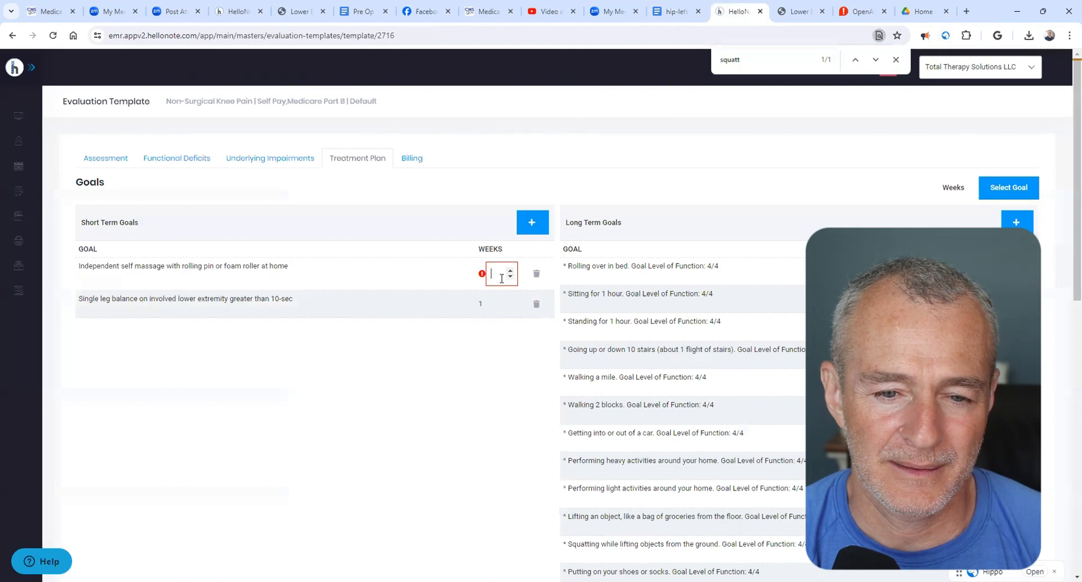
- Copy "Independent home knee mobility program" from hip-lefs into a new short-term goal in the template and set it to 1 week
left_click(675, 14)
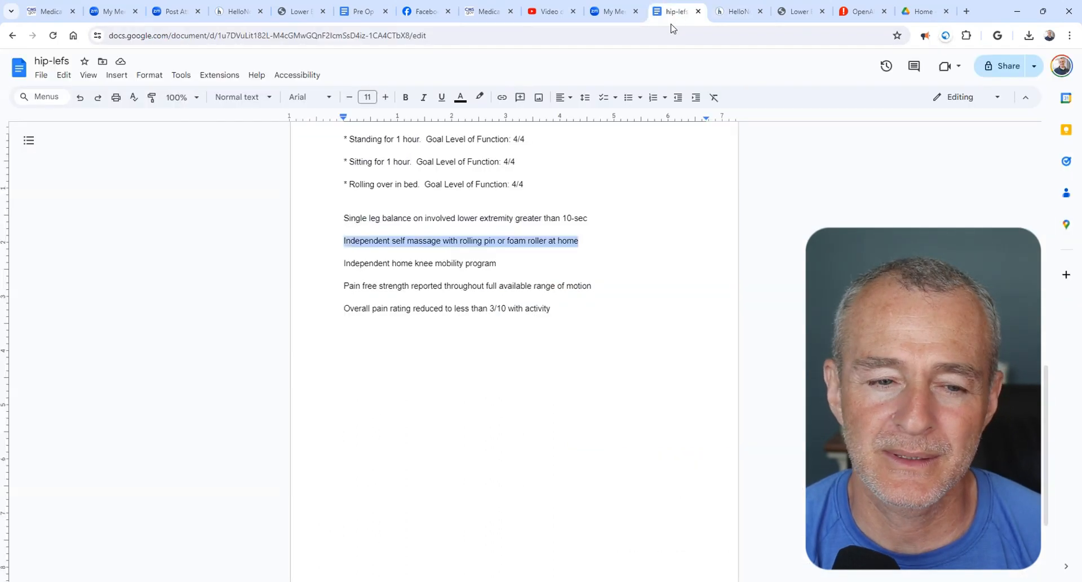
left_click(389, 264)
triple_click(389, 265)
key("ctrl+c")
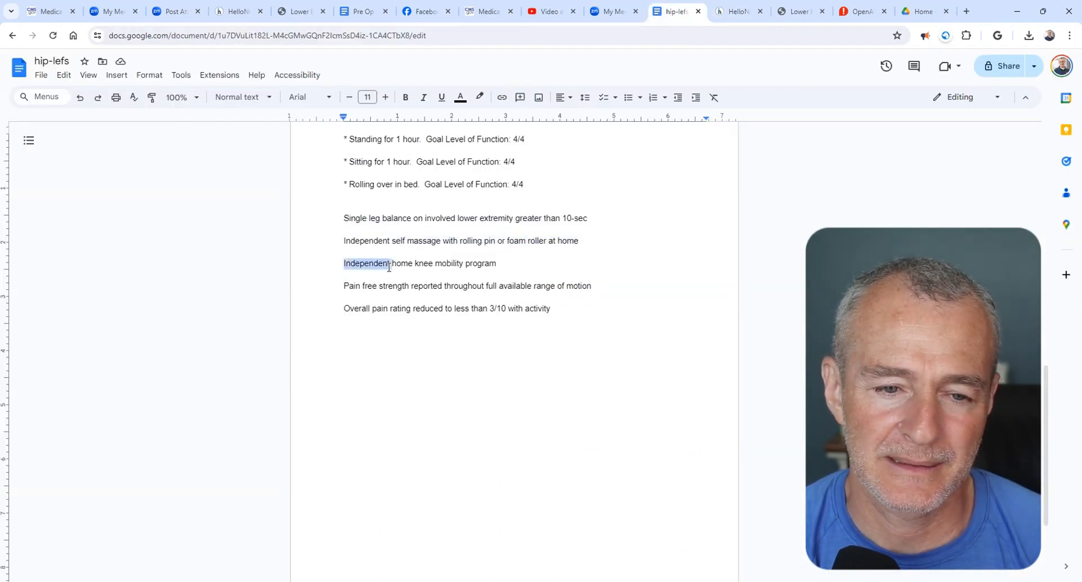
left_click(727, 9)
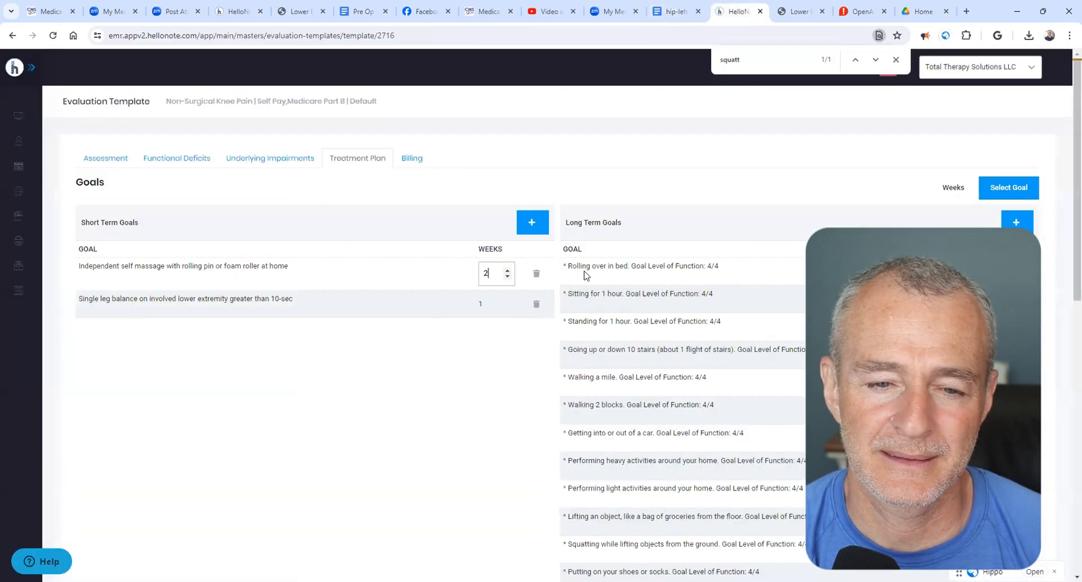
left_click(533, 222)
key("ctrl+v")
left_click(503, 275)
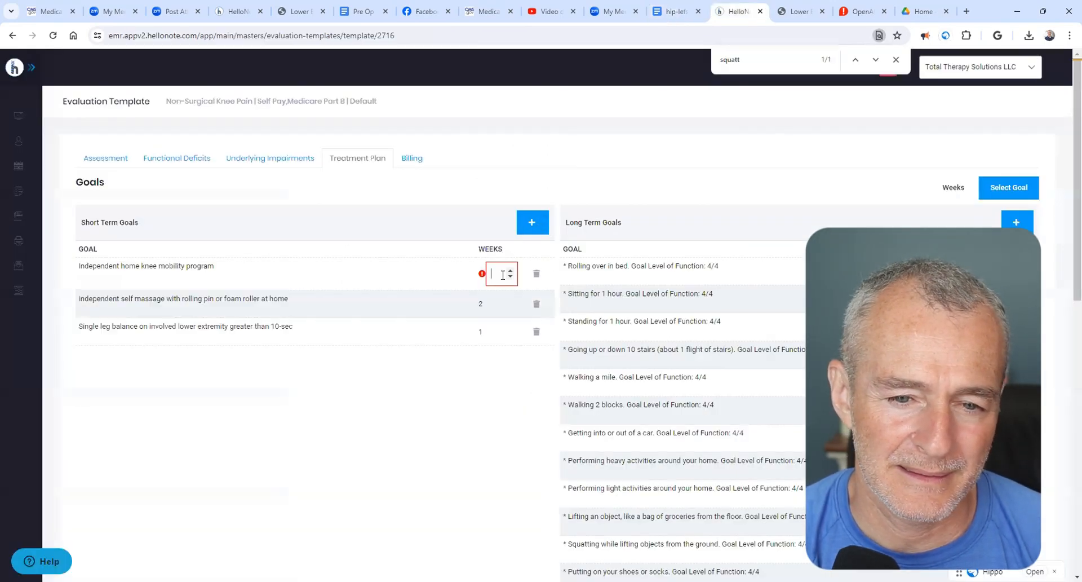
type("1")
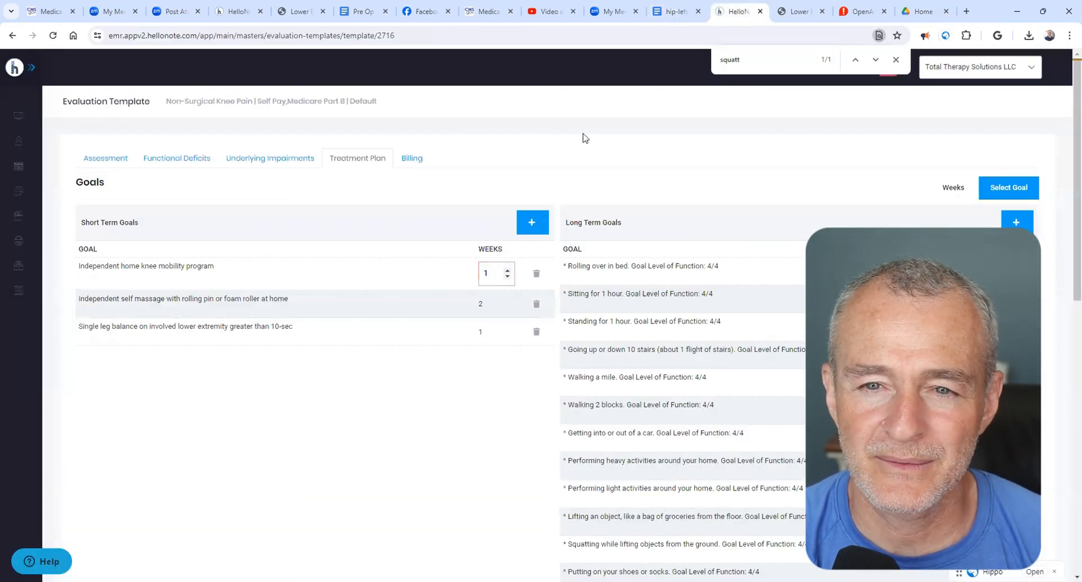
- Copy the pain free strength goal from hip-lefs into a new short-term goal in the template and set it to 3 weeks
left_click(674, 12)
triple_click(387, 285)
key("ctrl+c")
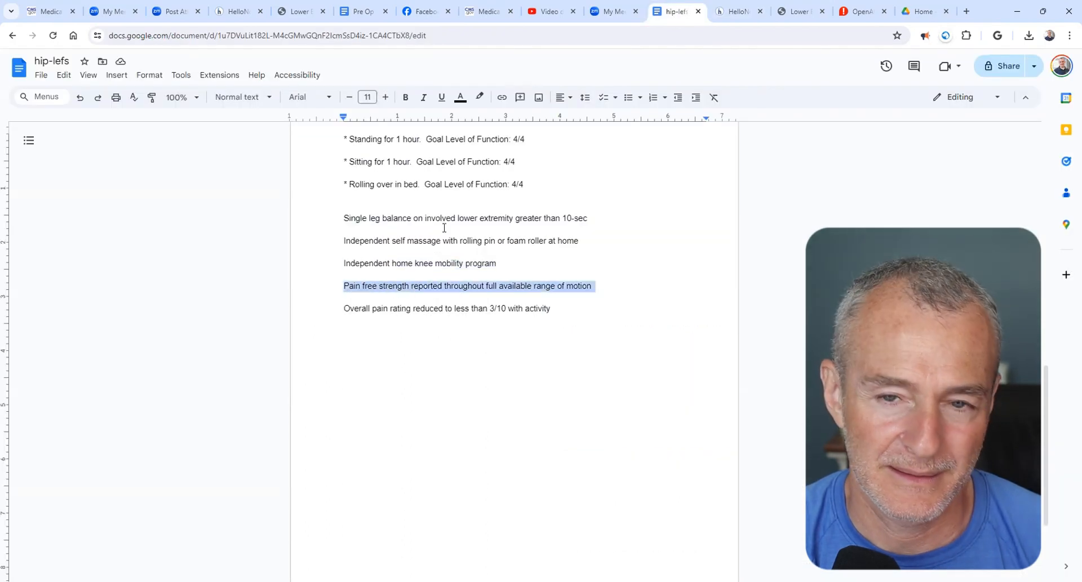
left_click(736, 11)
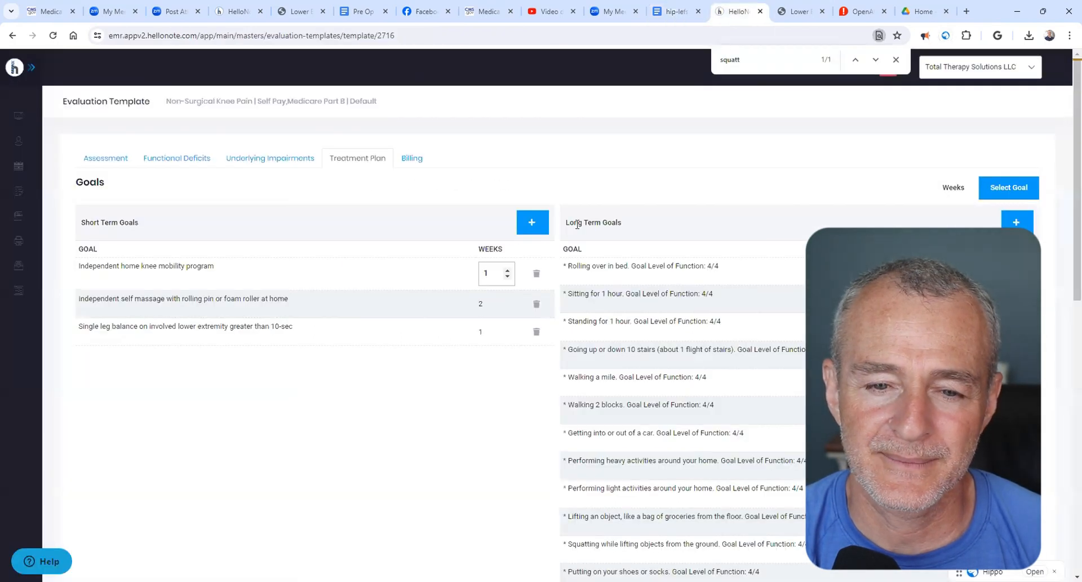
left_click(532, 222)
left_click(391, 276)
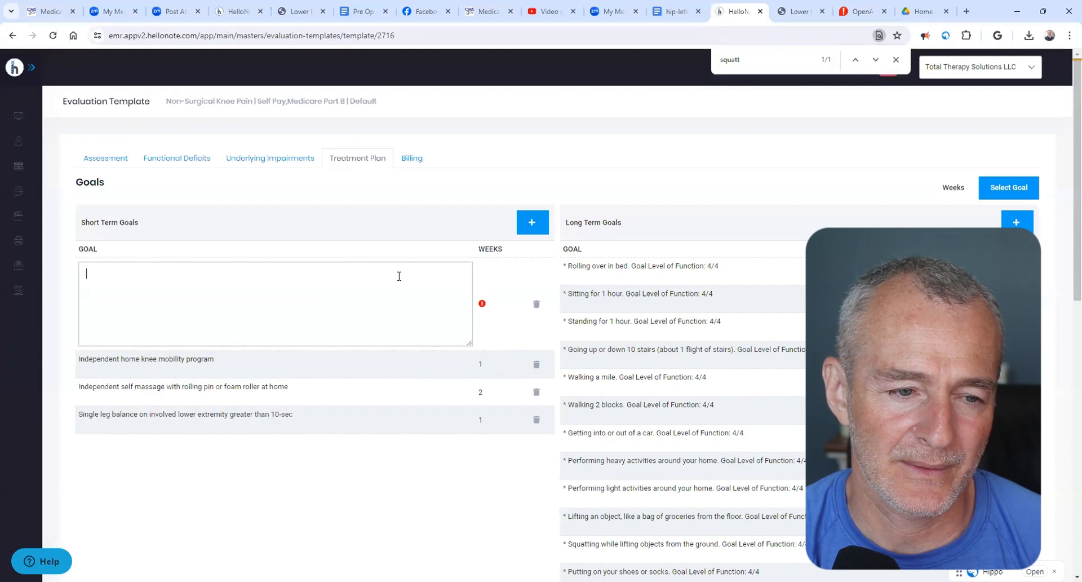
key("ctrl+v")
left_click(495, 278)
type("3")
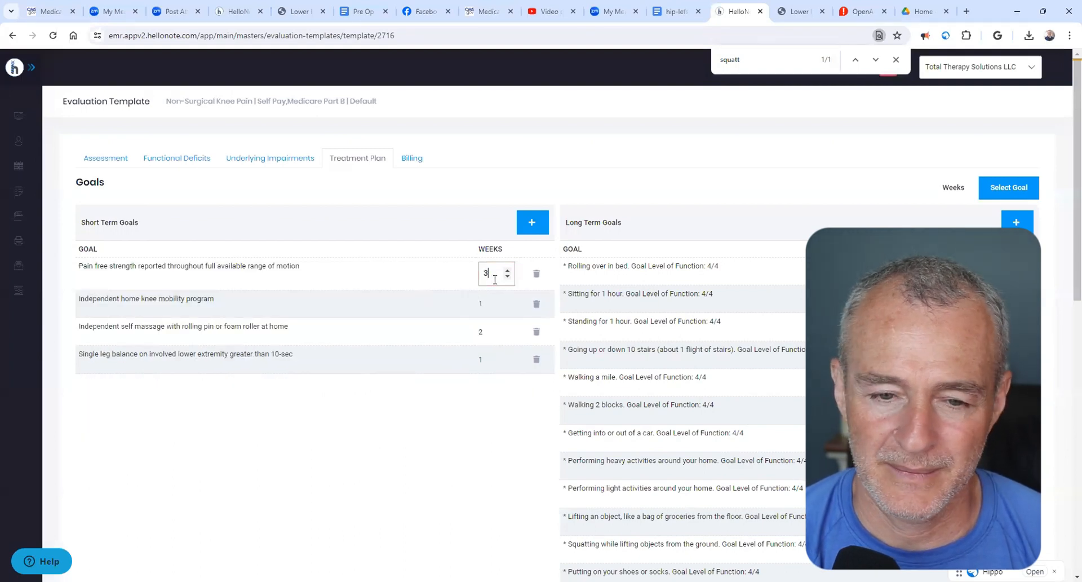
- Copy the overall pain rating goal from hip-lefs into a new short-term goal in the template and set it to 5 weeks
left_click(679, 12)
triple_click(416, 309)
key("ctrl+c")
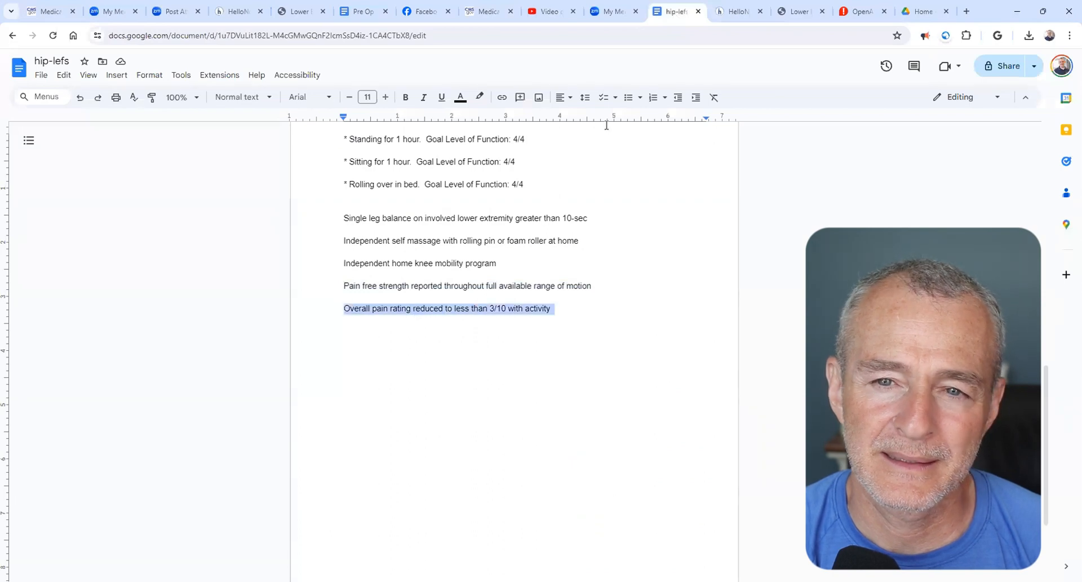
left_click(735, 11)
left_click(524, 229)
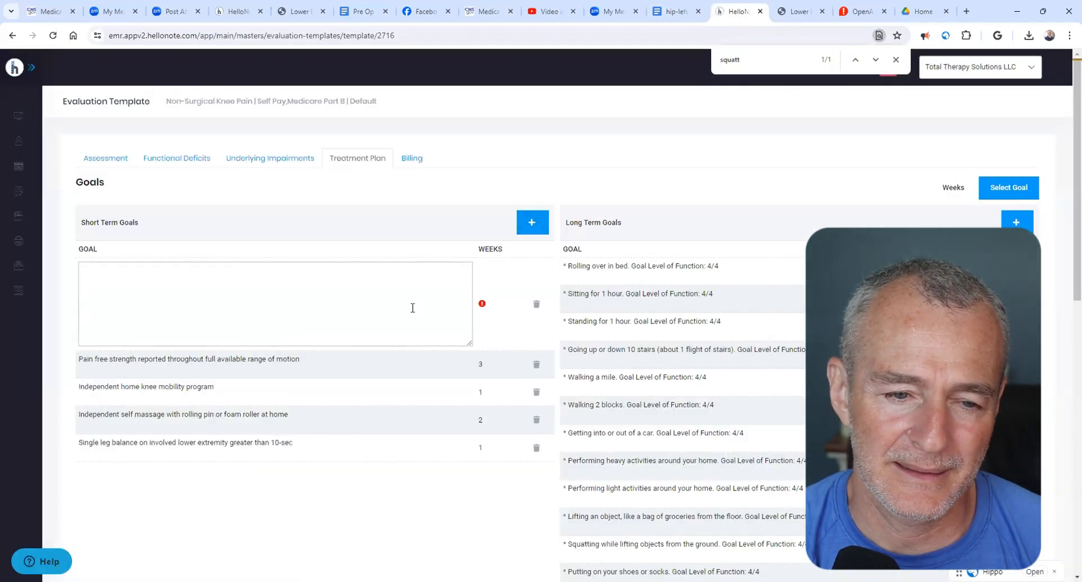
key("ctrl+v")
left_click(480, 309)
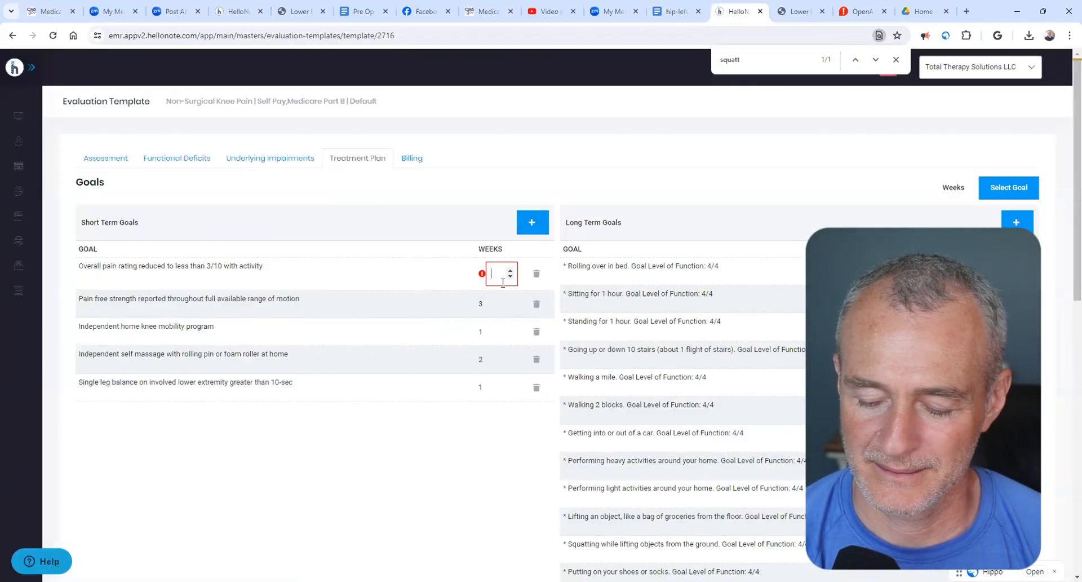
type("5")
left_click(426, 500)
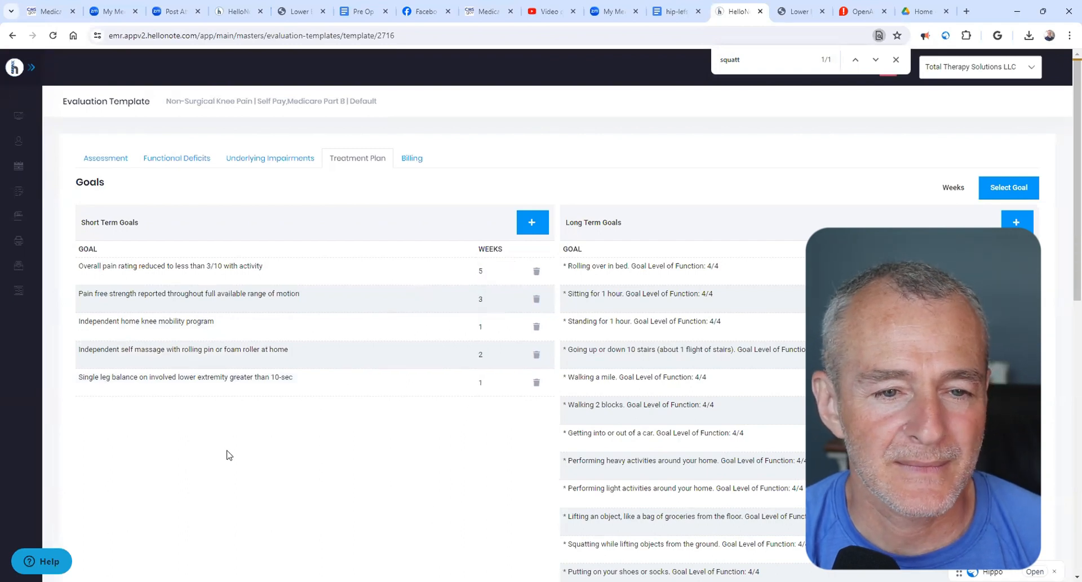
- Set the evaluation history to "1 - 2 personal factors and/or co-morbidities" and the body structures/functional limitations to "Addressing 1 - 2 elements"
scroll(468, 367, "down", 8)
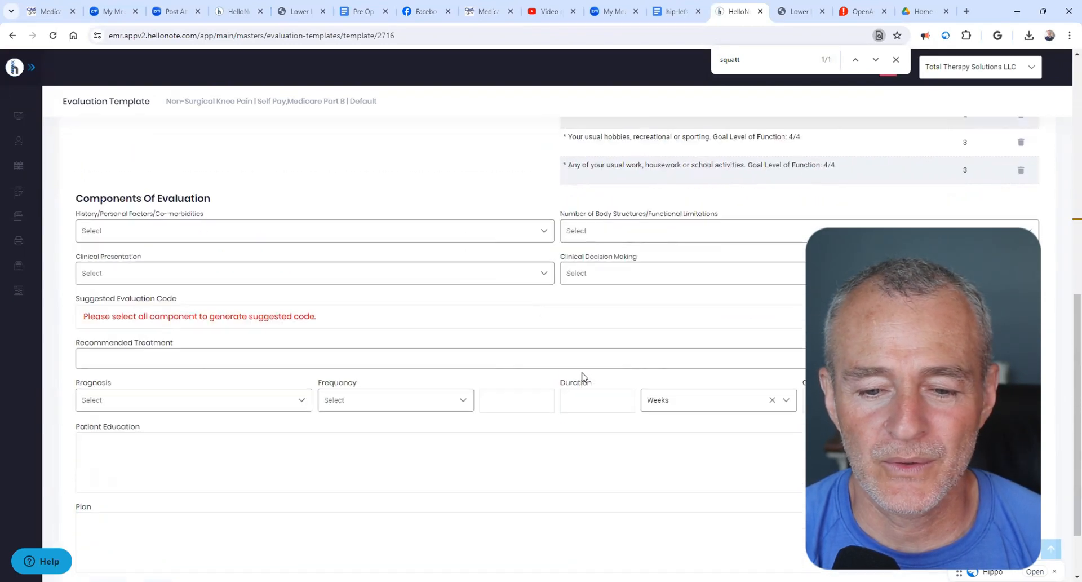
left_click(170, 227)
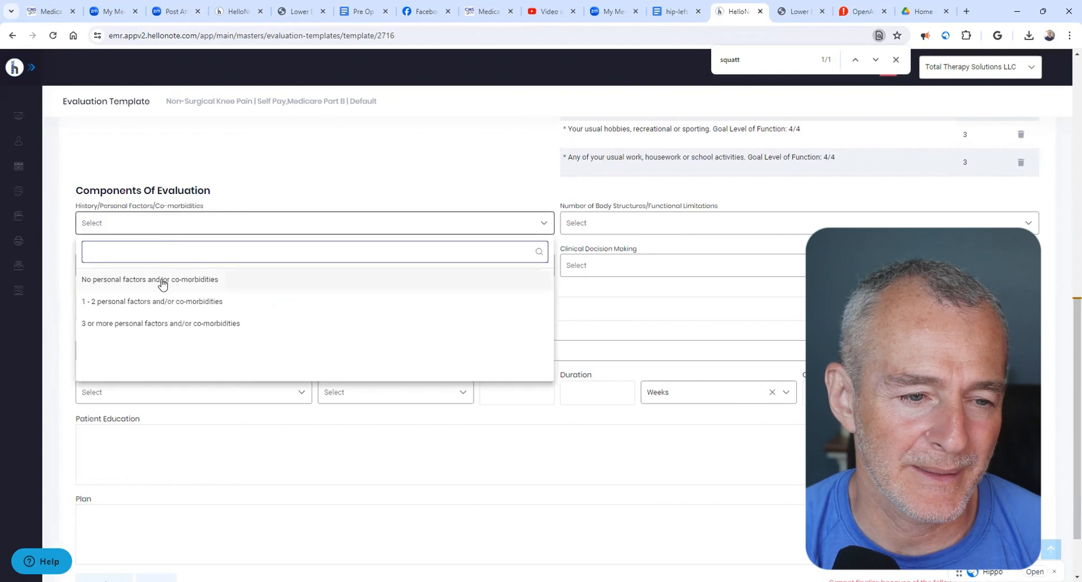
left_click(231, 301)
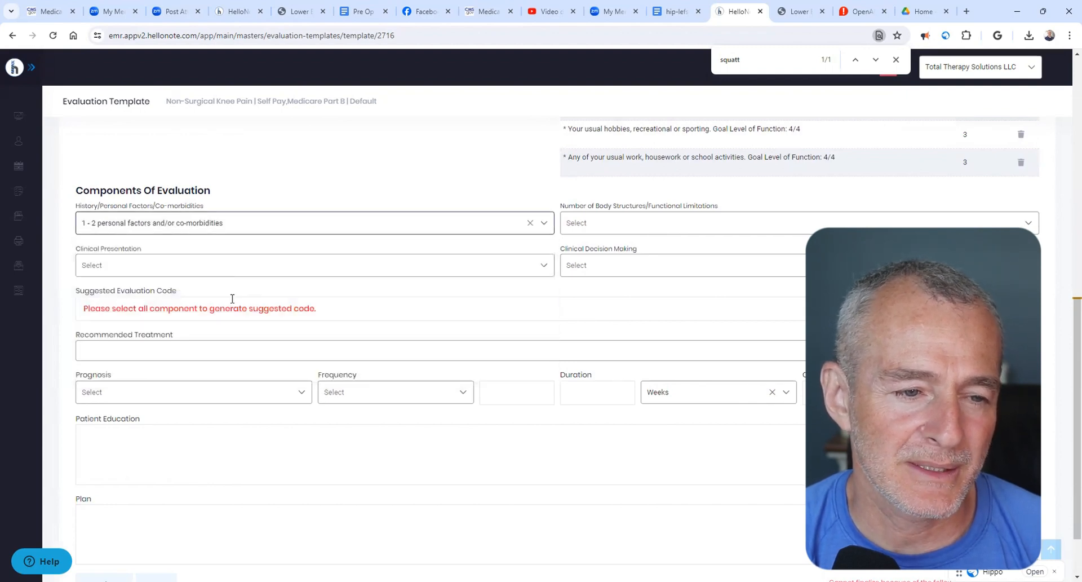
left_click(657, 228)
left_click(652, 278)
- Set the clinical presentation to Stable/Uncomplicated and the clinical decision making to Low
left_click(479, 267)
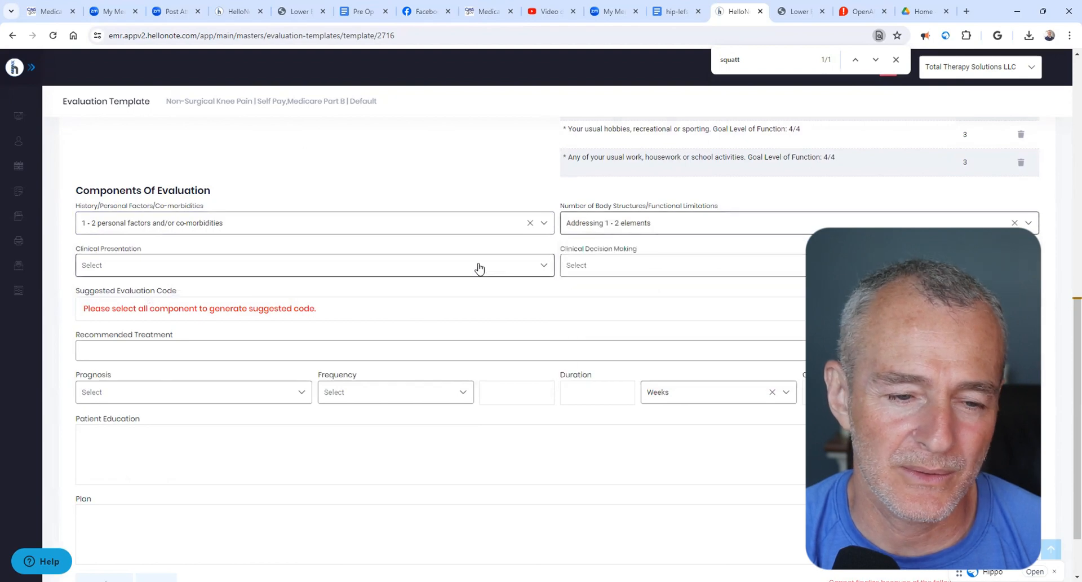
left_click(303, 324)
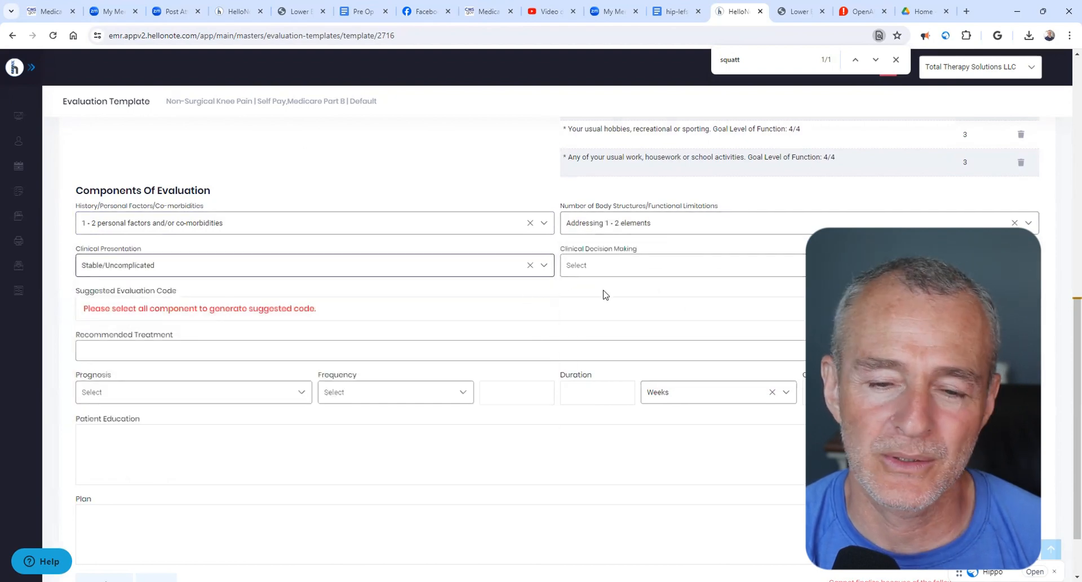
left_click(631, 272)
left_click(629, 319)
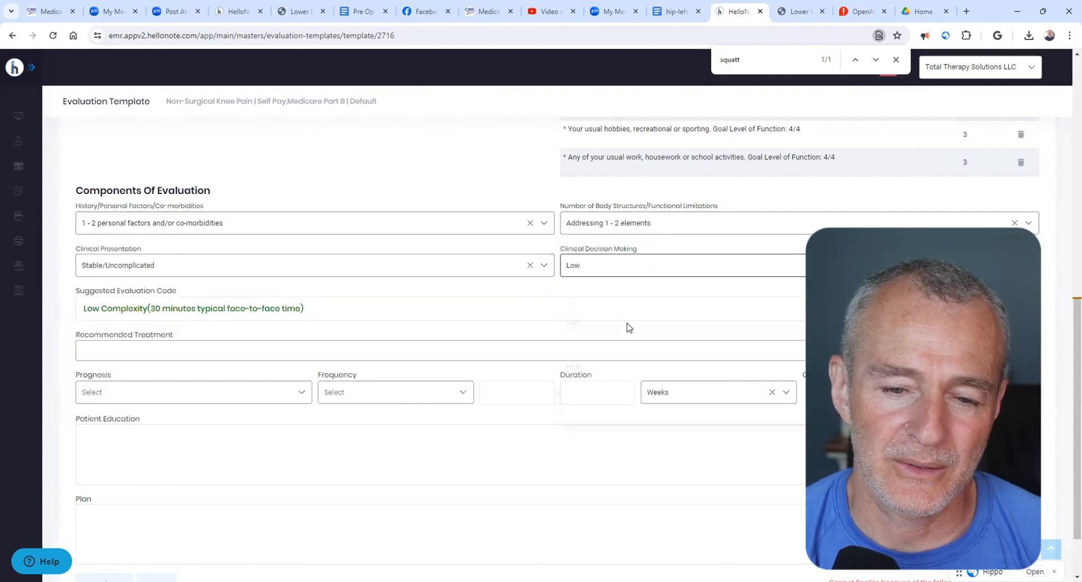
- Add "97161 - PT Evaluation - low complexity" and "97110 - Therapeutic Exercise" to the recommended treatments
left_click(221, 352)
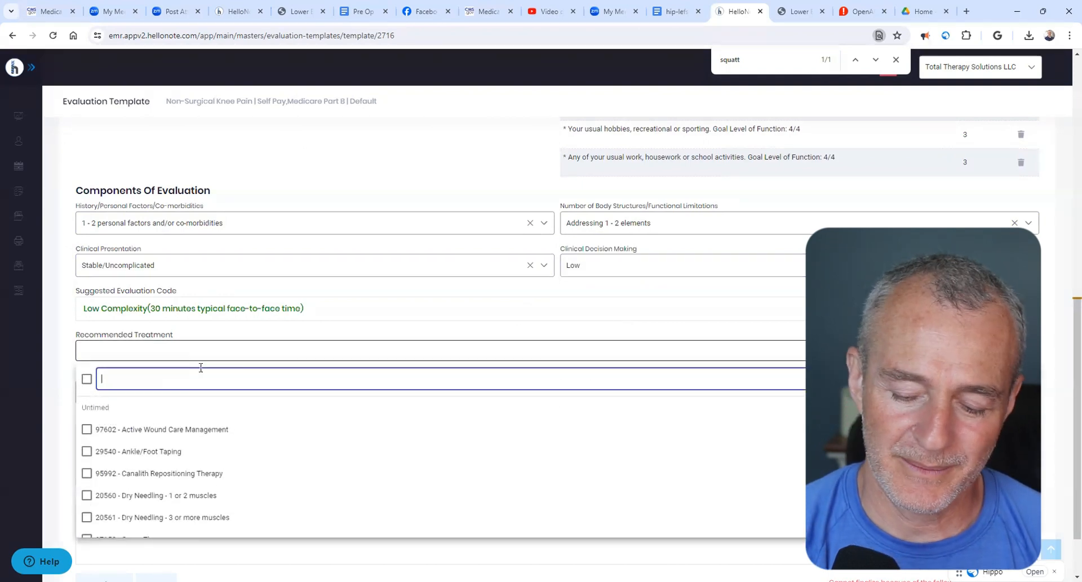
type("97161")
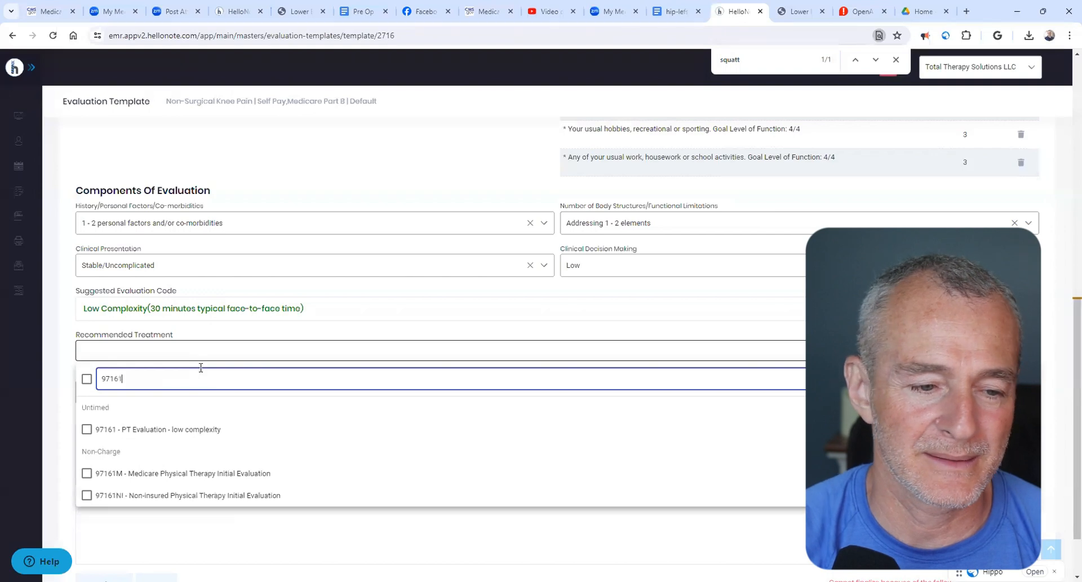
left_click(215, 426)
double_click(244, 381)
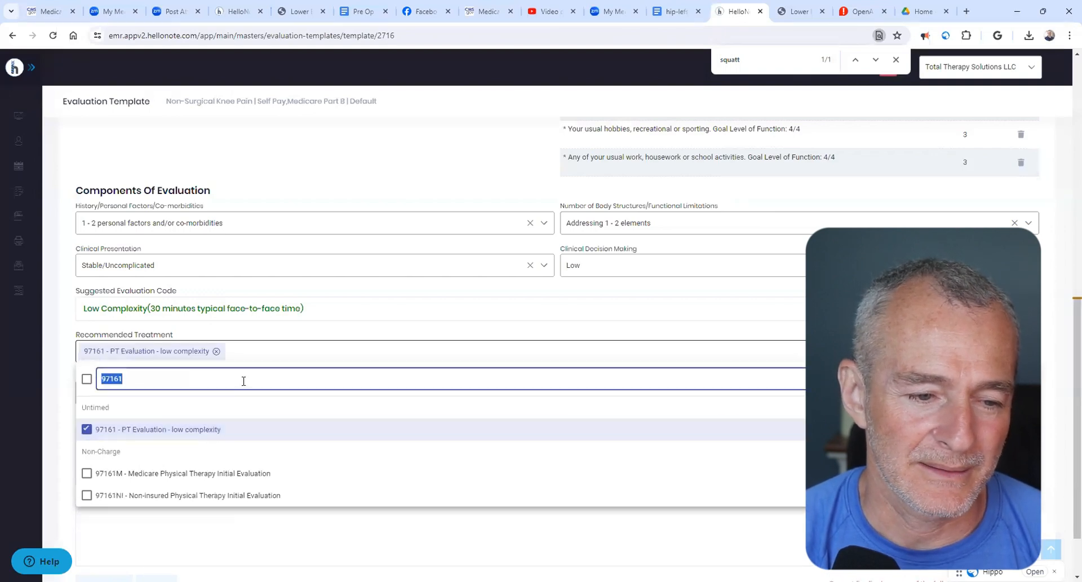
type("97110")
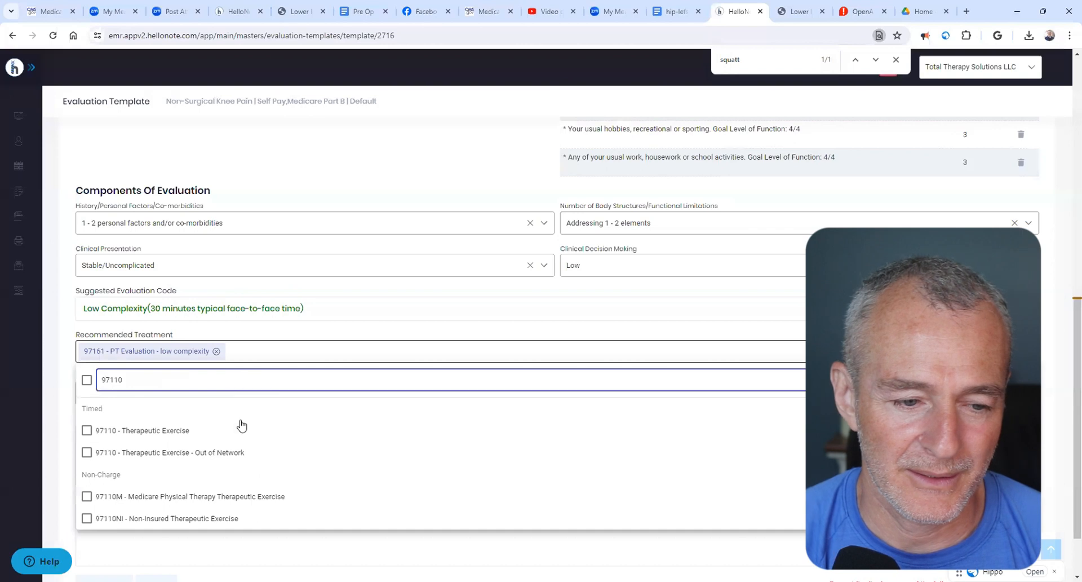
left_click(242, 429)
- Find code 97140 and add the second timed "97140 - Manual Therapy" entry to the recommended treatments
left_click(261, 378)
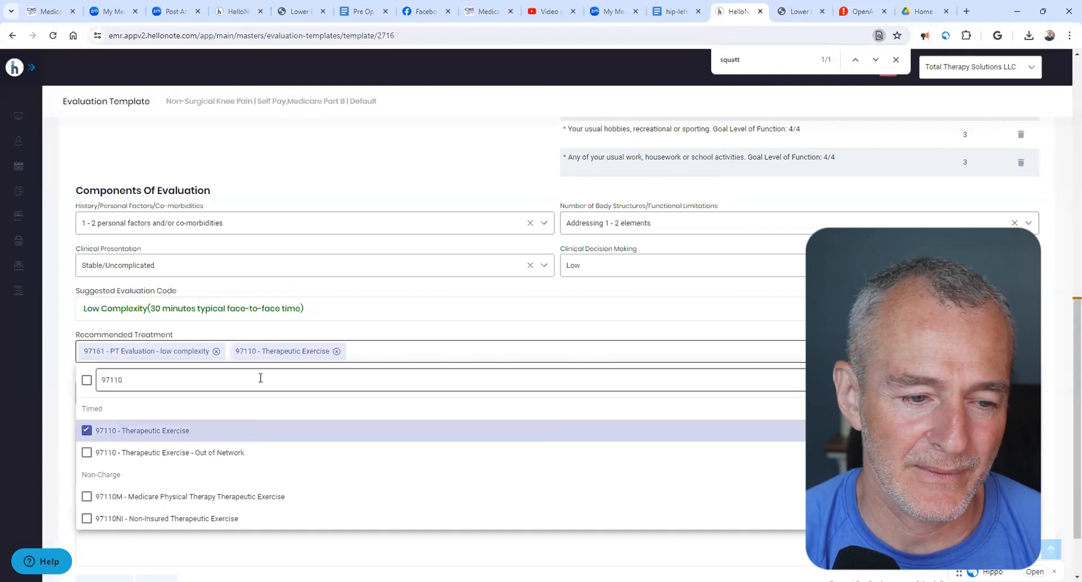
key("BackSpace")
key("BackSpace")
key("BackSpace")
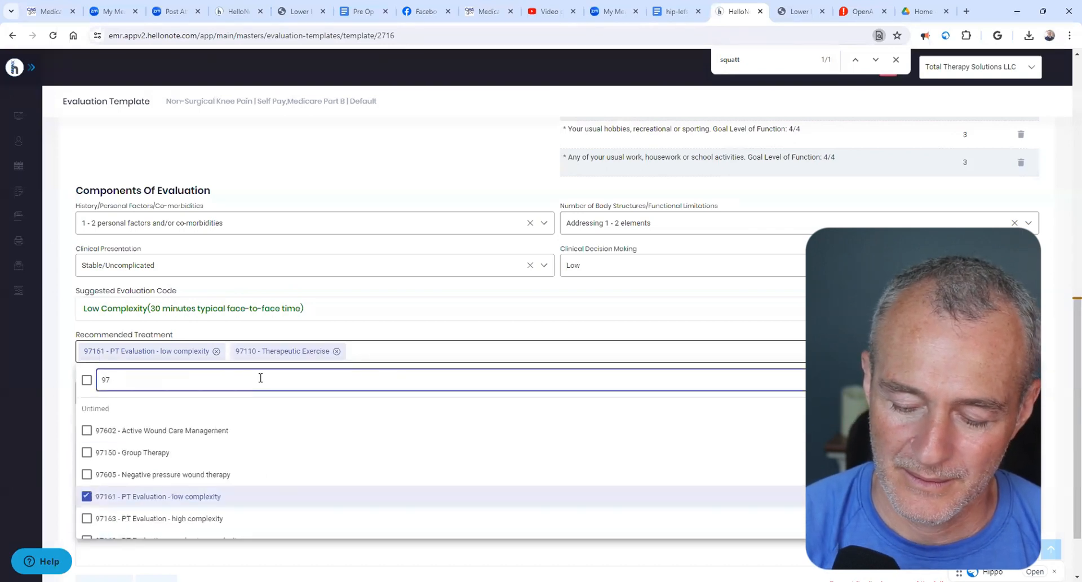
type("140")
left_click(265, 451)
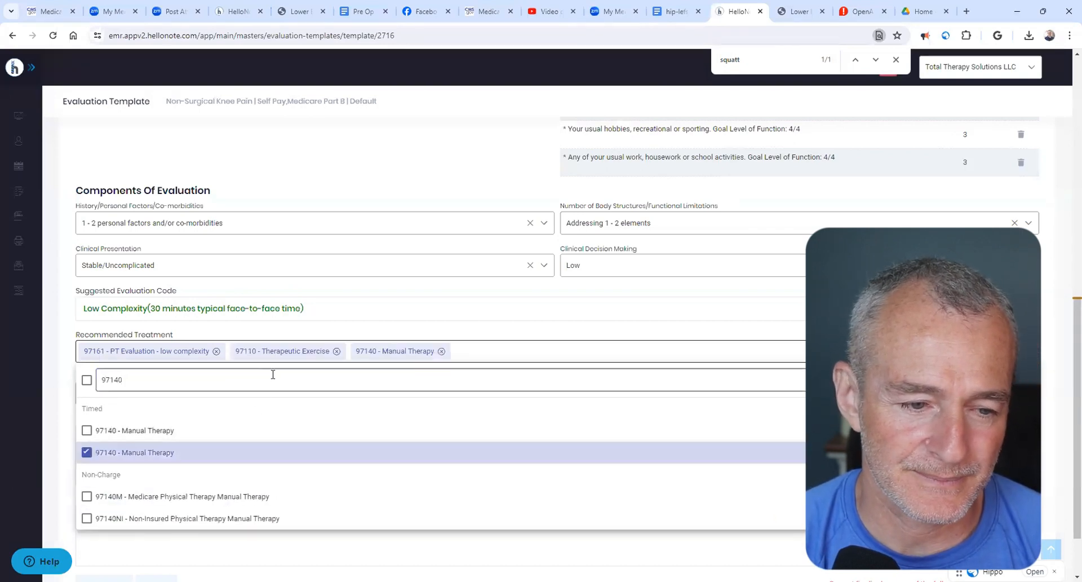
- Find code 97530 and add "97530 - Therapeutic Activities" to the recommended treatments
key("BackSpace")
key("BackSpace")
key("BackSpace")
type("5")
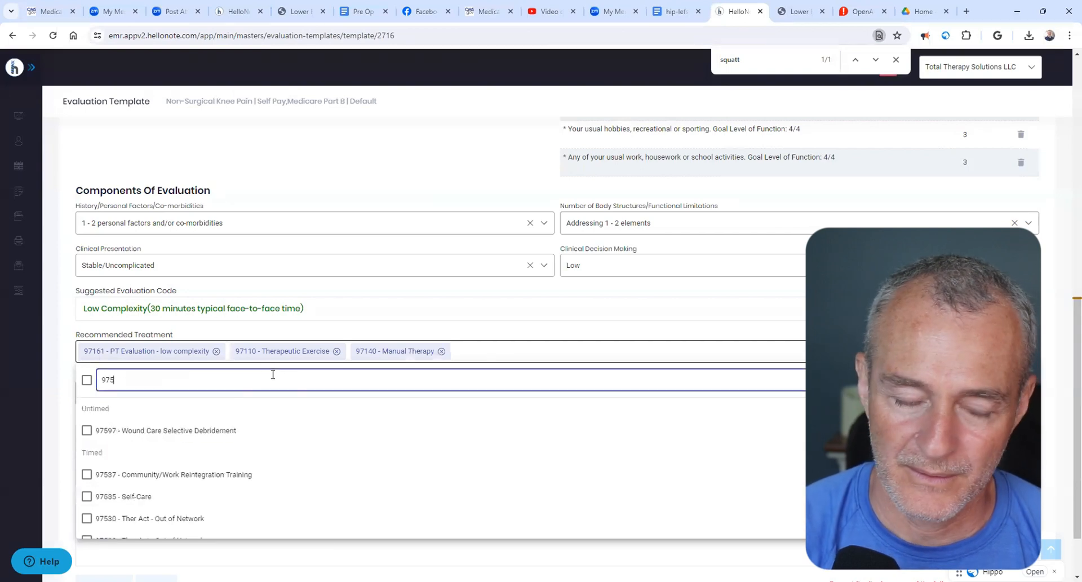
type("30")
left_click(265, 473)
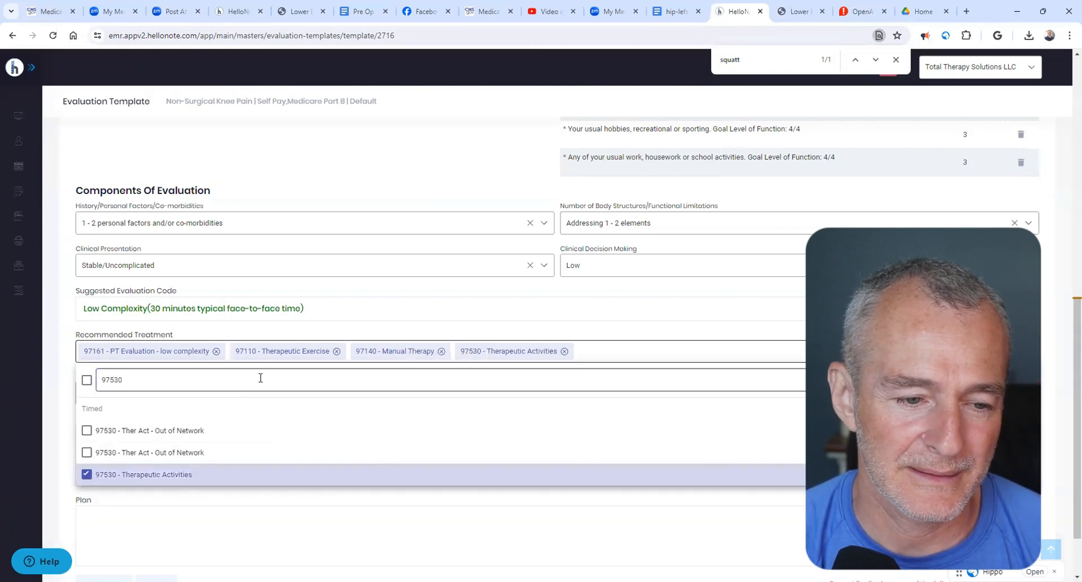
- Find code 97116 and add "97116 - Gait Training" to the recommended treatments
left_click(260, 378)
key("BackSpace")
key("BackSpace")
key("BackSpace")
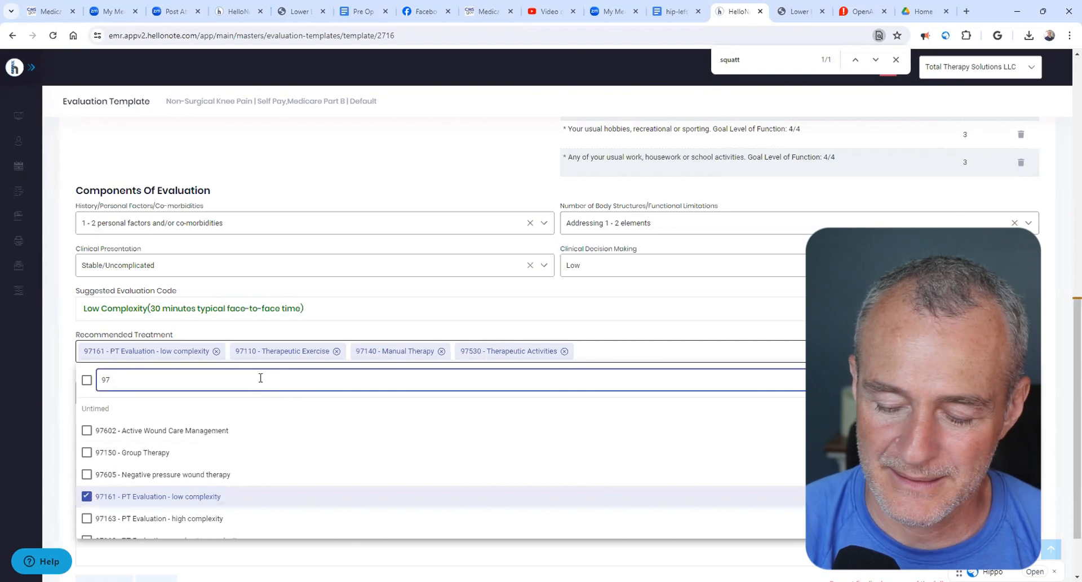
type("116")
left_click(244, 454)
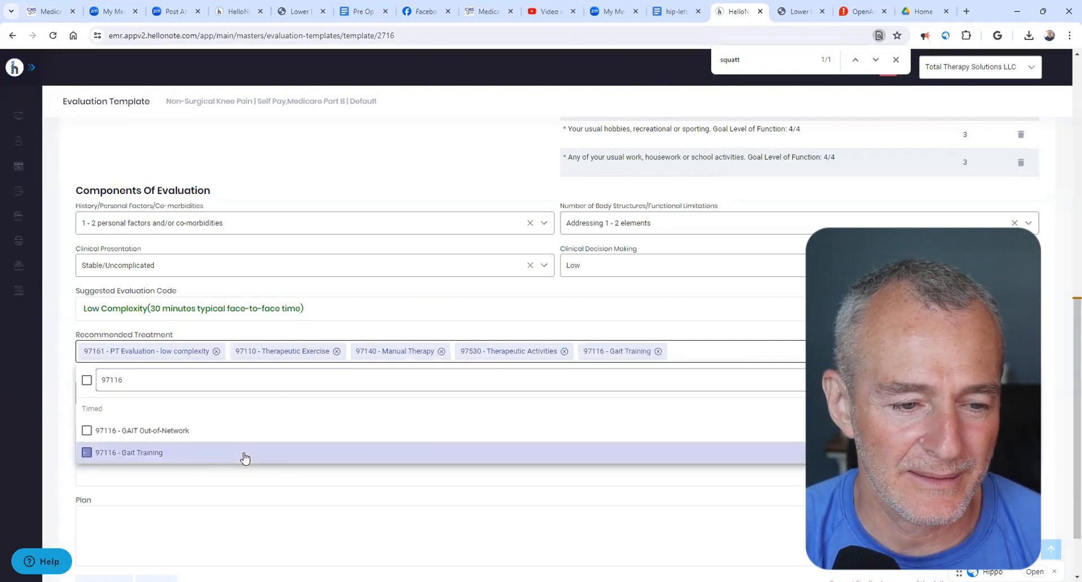
- Find code 97112, add "97112 - Neuromuscular Reed" to the recommended treatments and close the treatment list
left_click(331, 385)
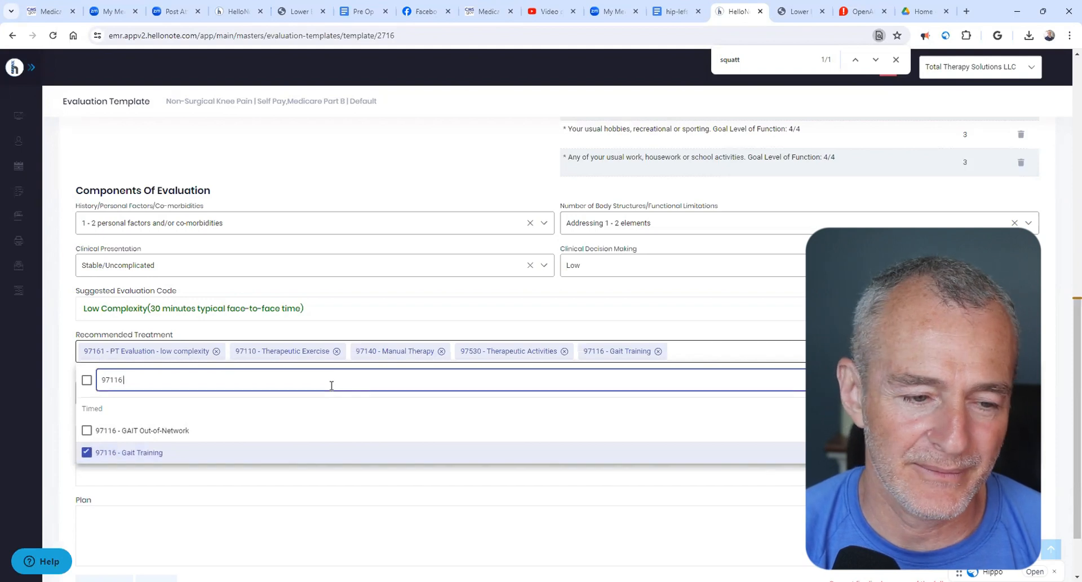
key("BackSpace")
key("BackSpace")
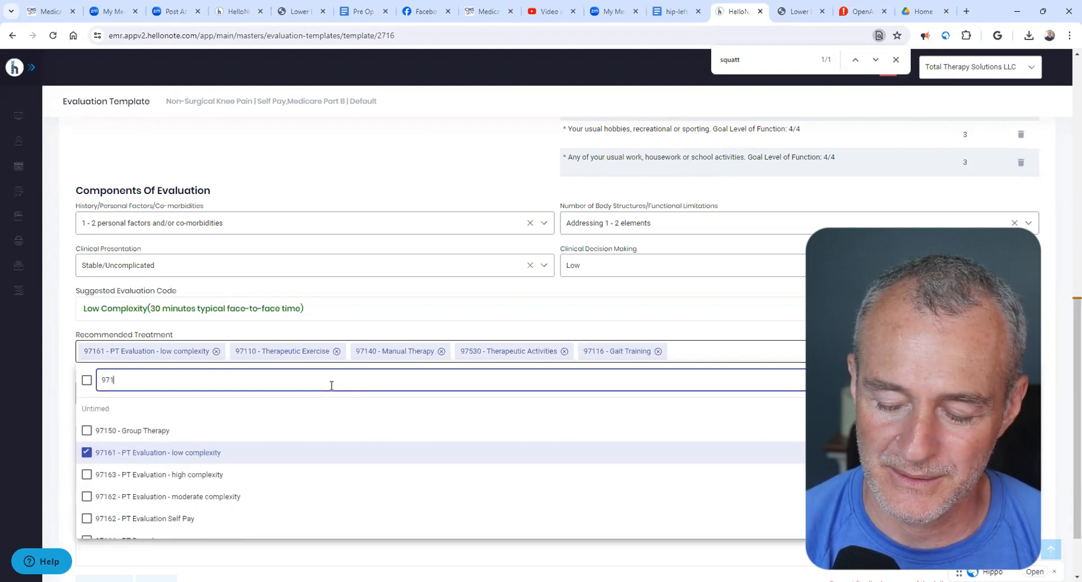
type("12")
left_click(336, 430)
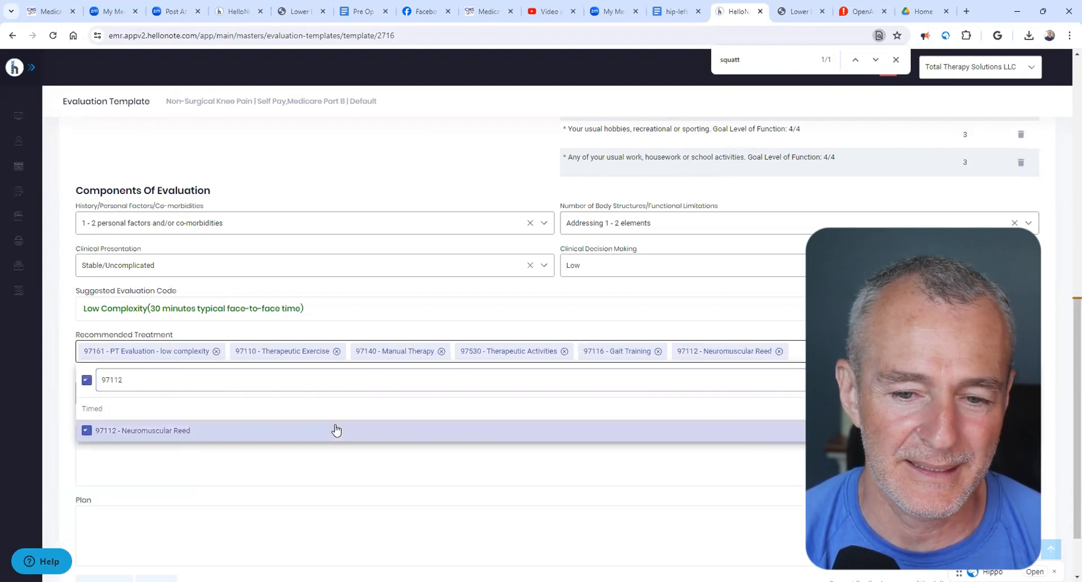
left_click(566, 326)
- Set the prognosis to Fair, with a frequency of 2 treatments per week for a duration of 6 weeks
left_click(119, 394)
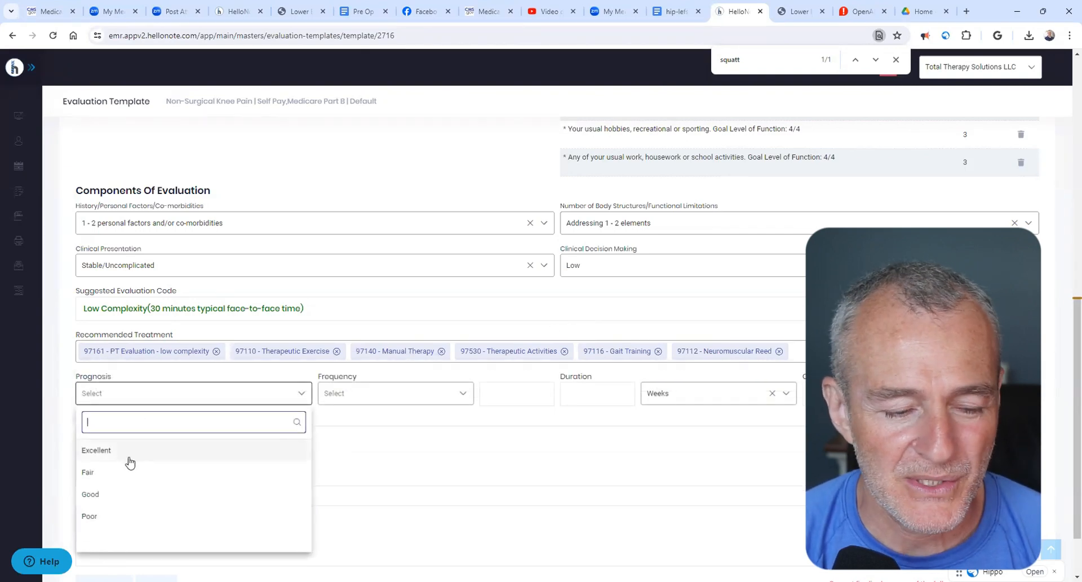
left_click(128, 476)
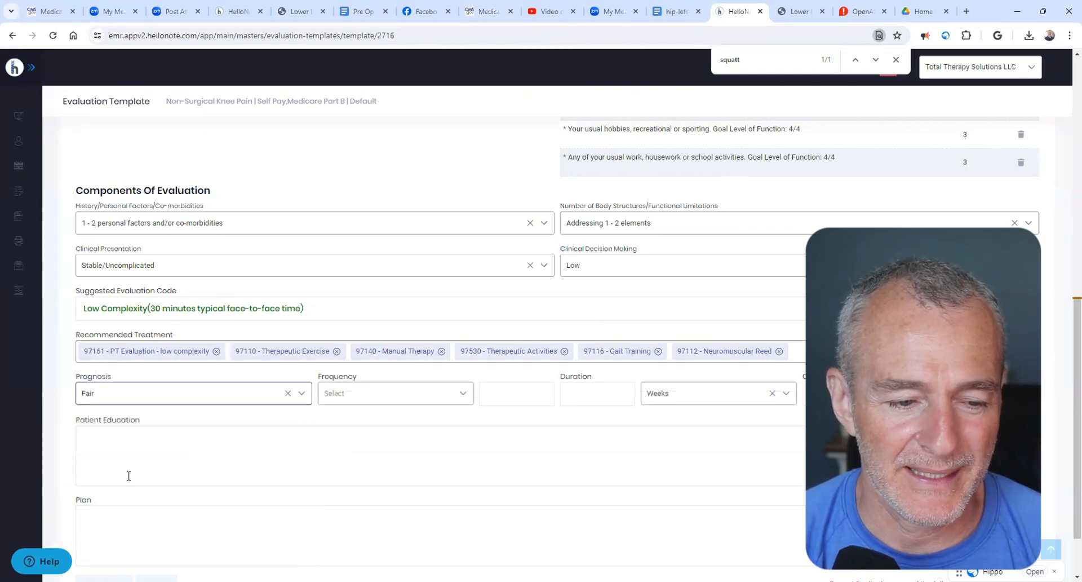
left_click(377, 393)
left_click(392, 471)
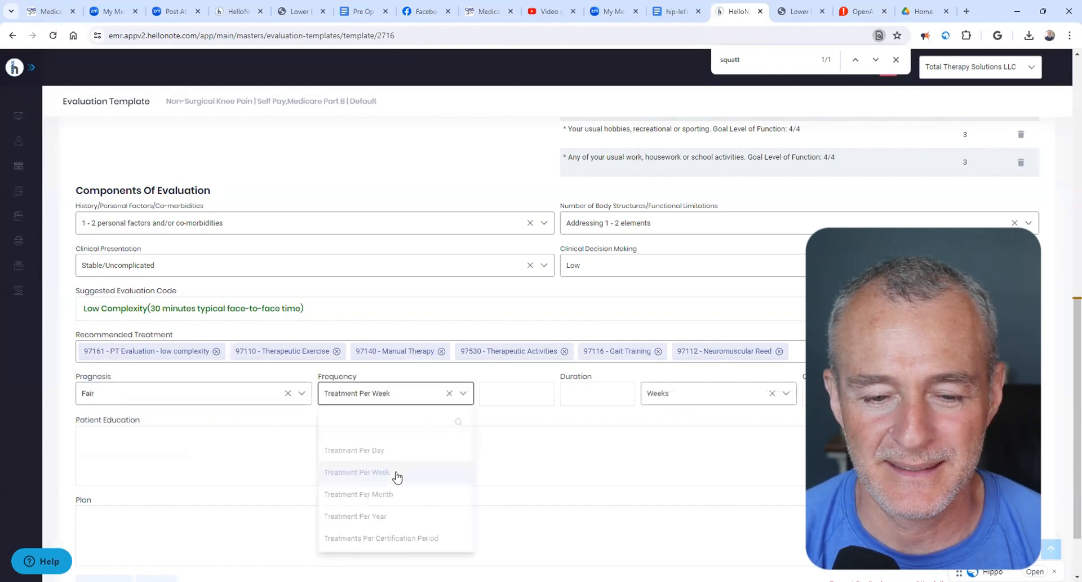
left_click(522, 389)
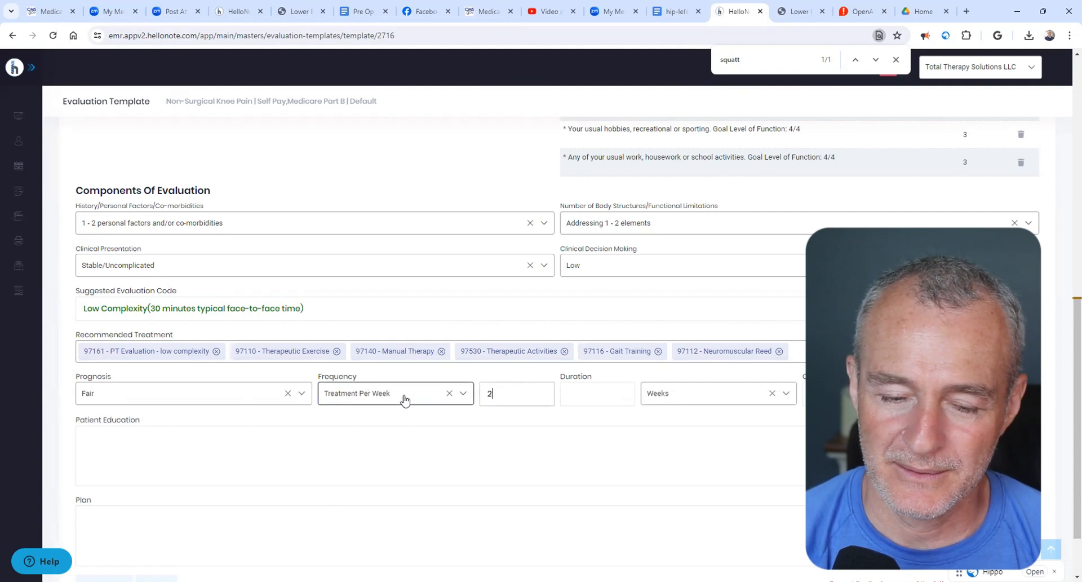
left_click(603, 400)
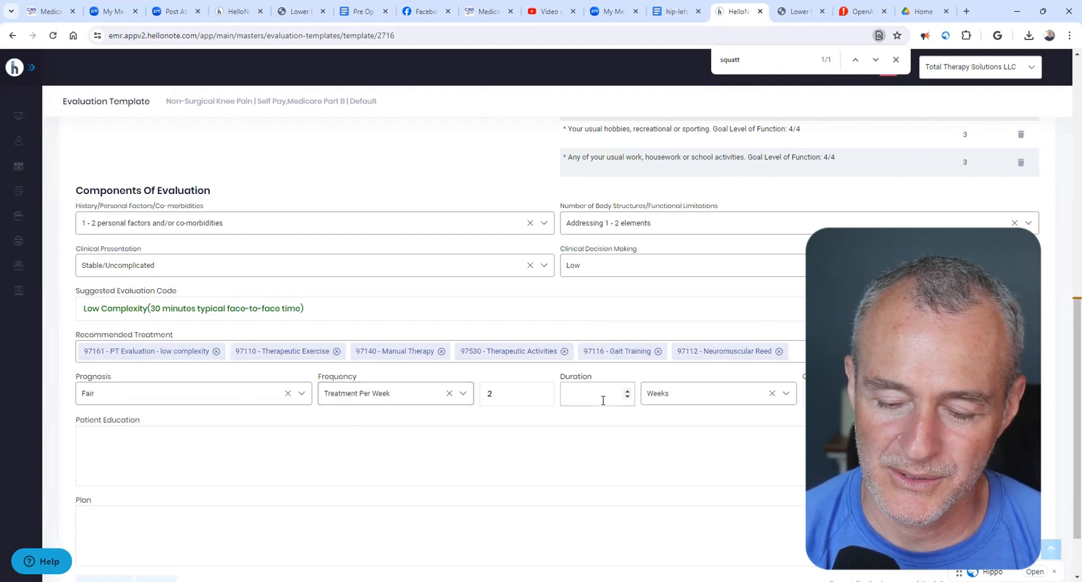
- Enter the patient education note "Issued patient an initial home exercise program which included self massage with rolling pin or foam roller."
left_click(152, 483)
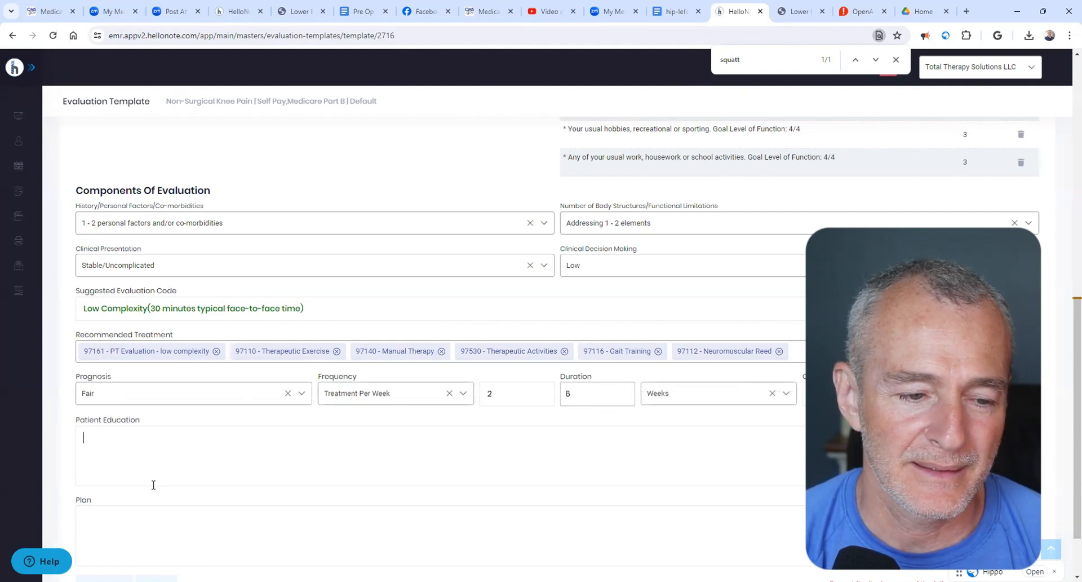
scroll(231, 455, "down", 1)
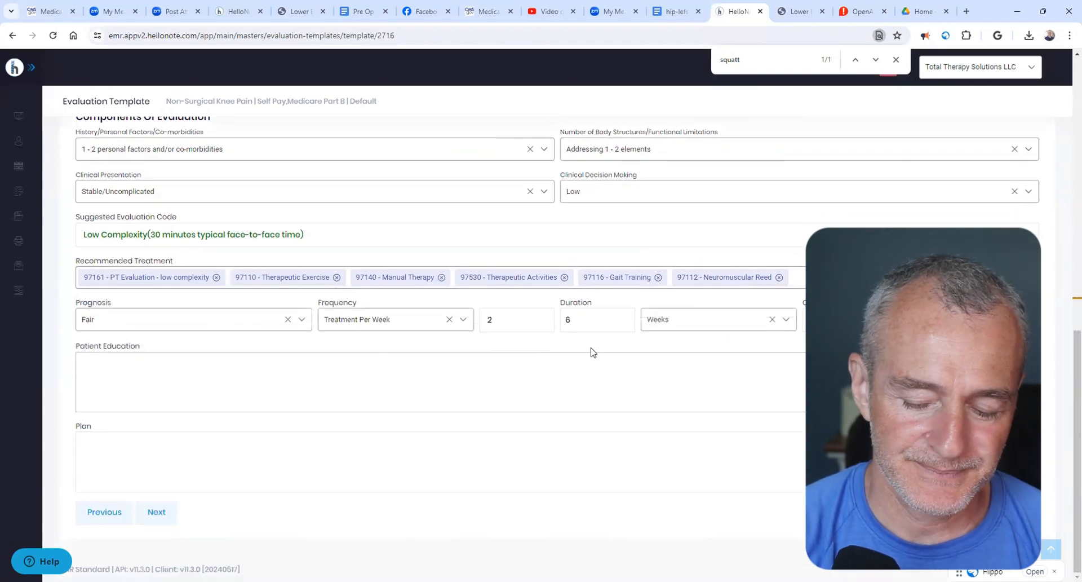
type("Issued p")
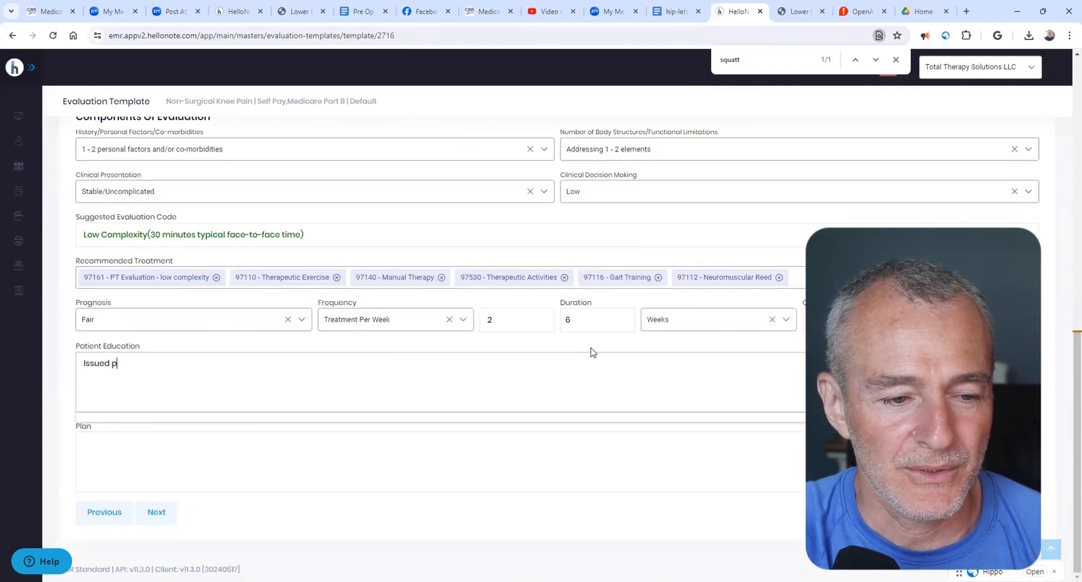
type("atient a")
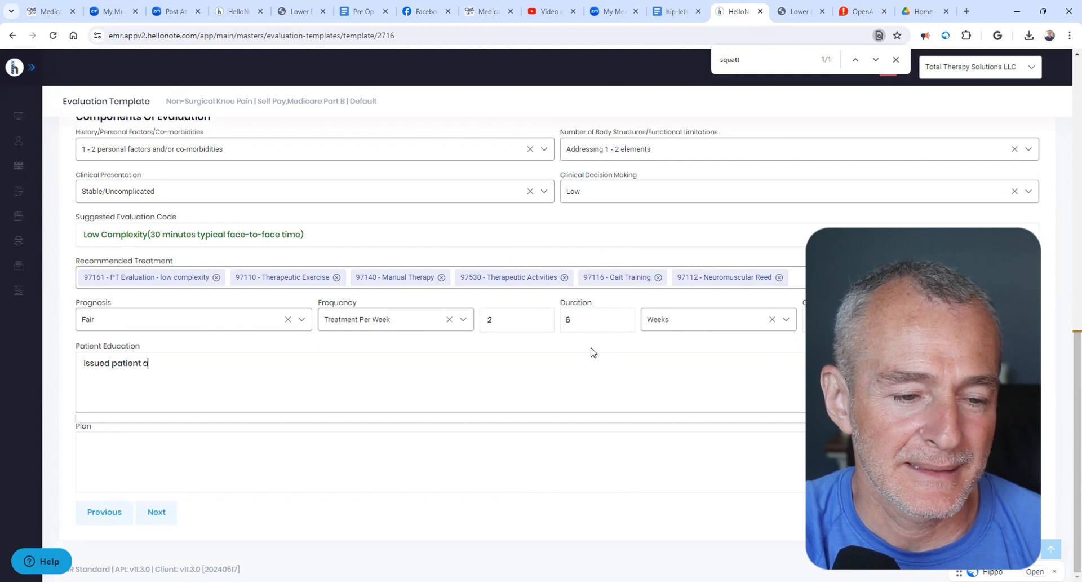
type("n initial")
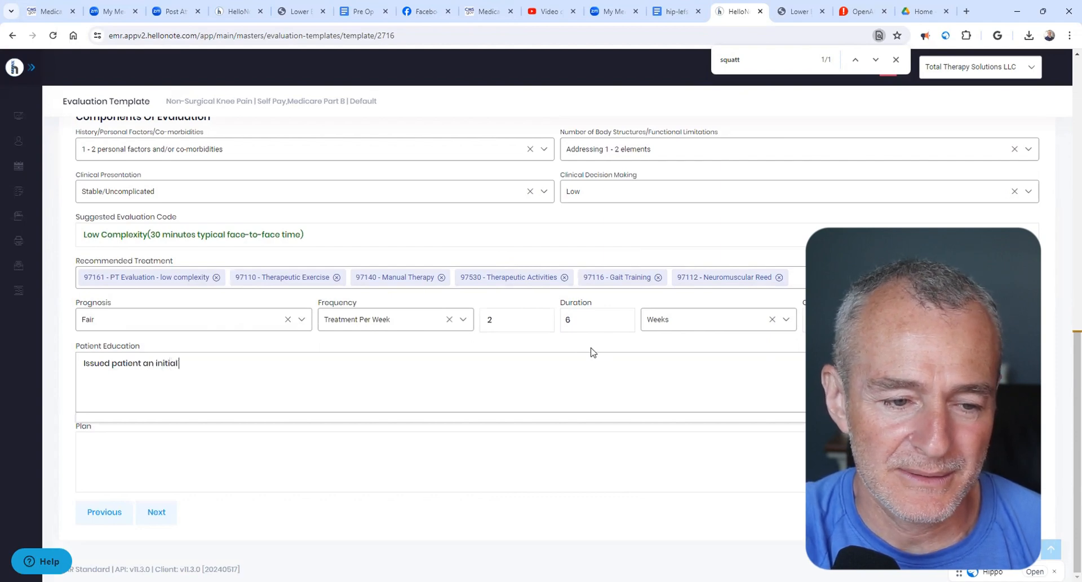
type(" home exercise p")
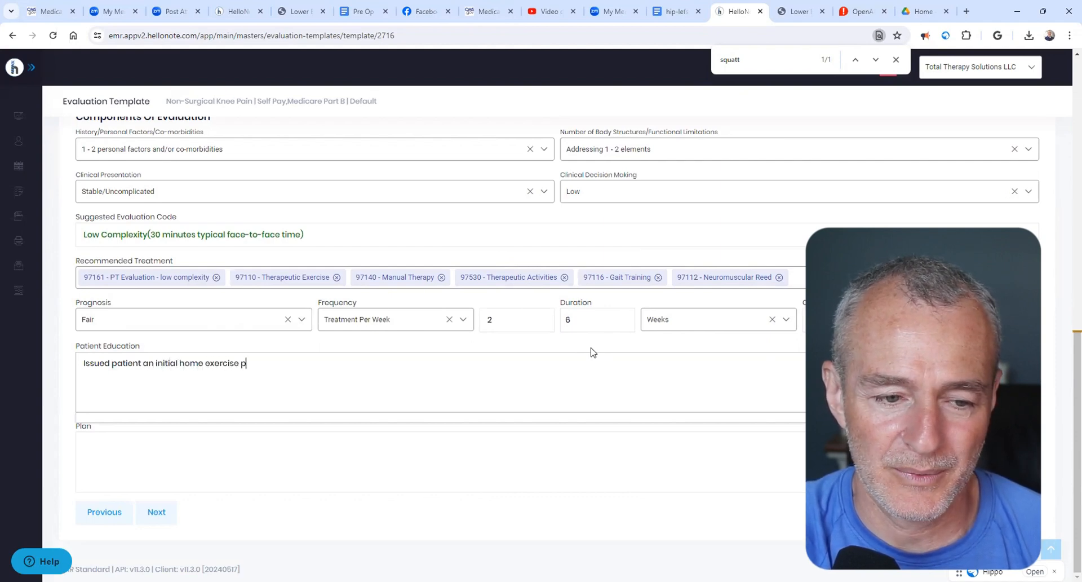
type("rogram w")
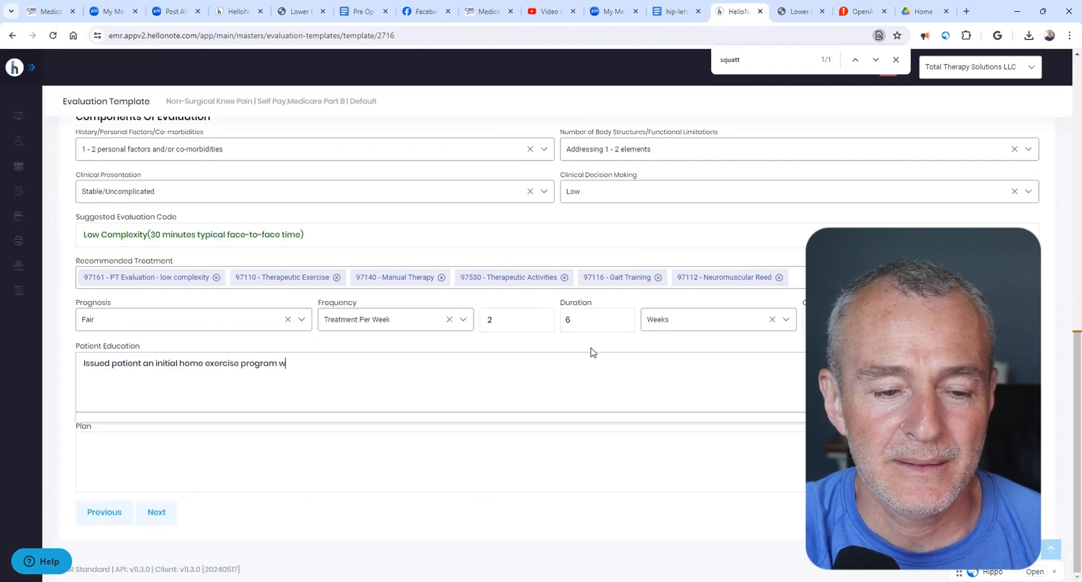
type("hich included ")
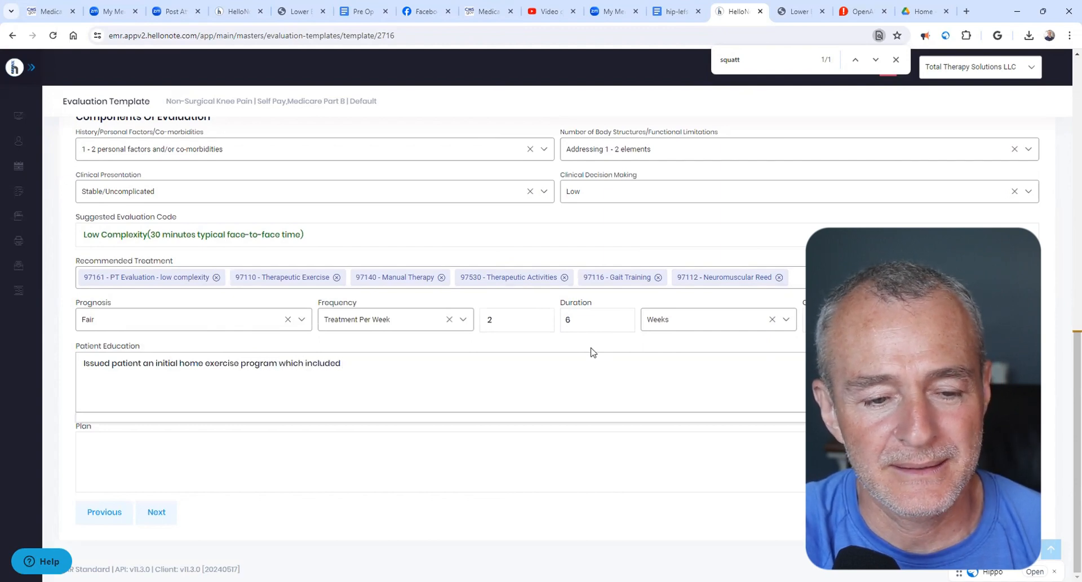
type("self mass")
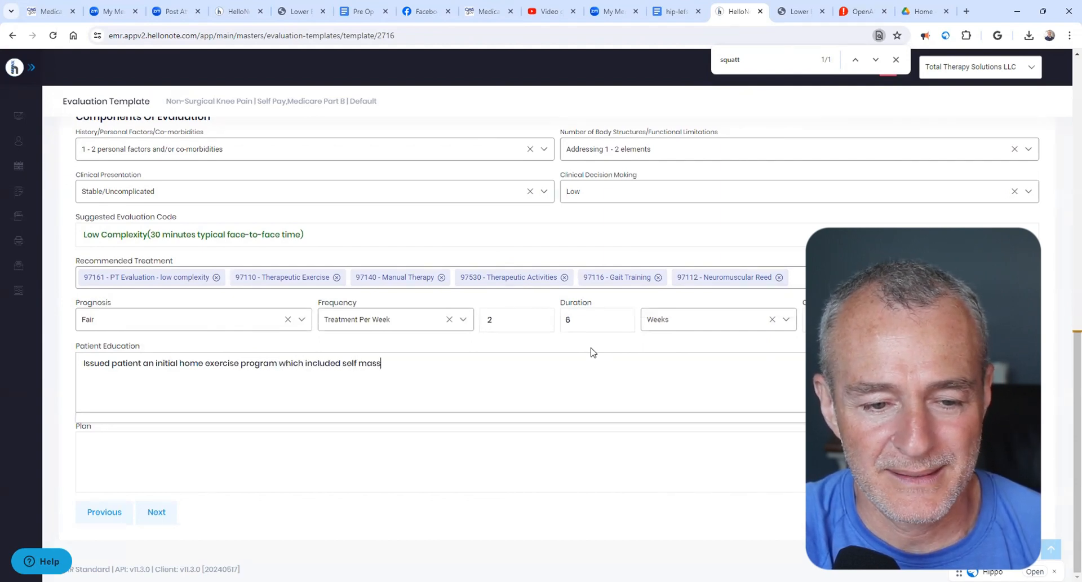
type("age with rolling ")
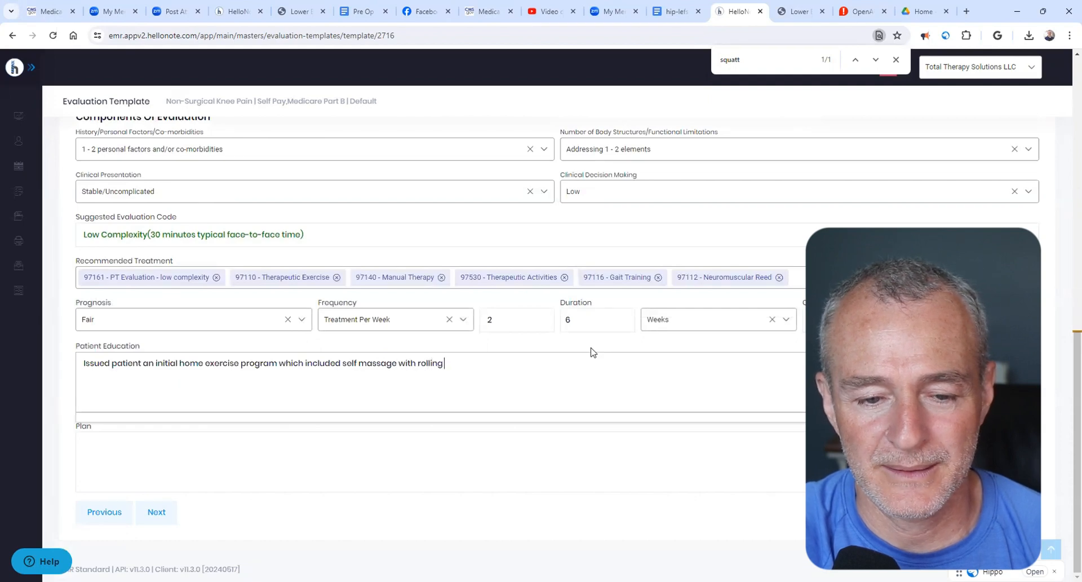
type("pin or foa")
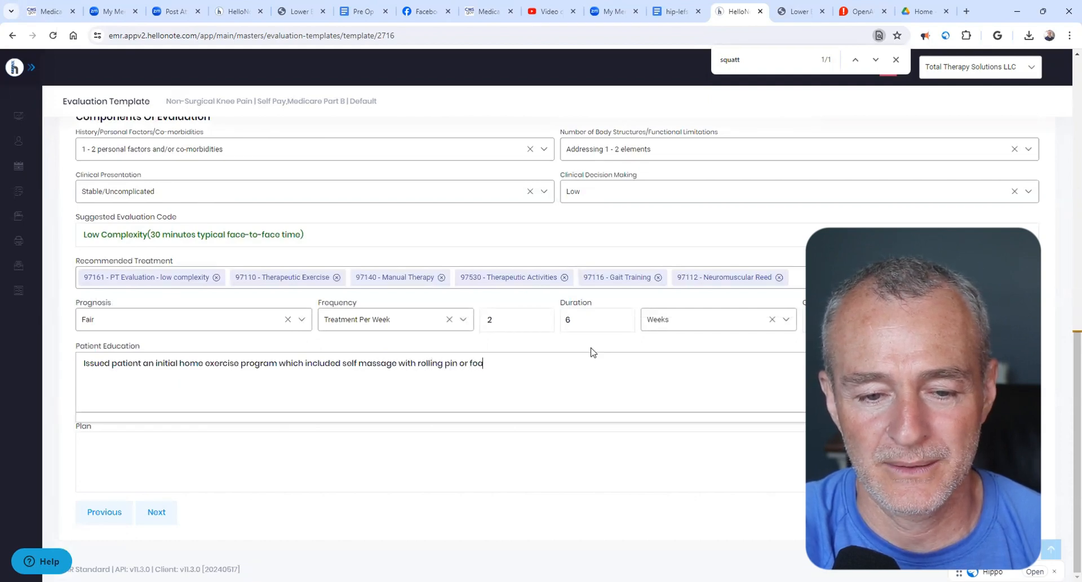
type("m roller")
- Continue the patient education note with "Also educated patient on the importance of hip, knee, ankle" proprioception
type(".")
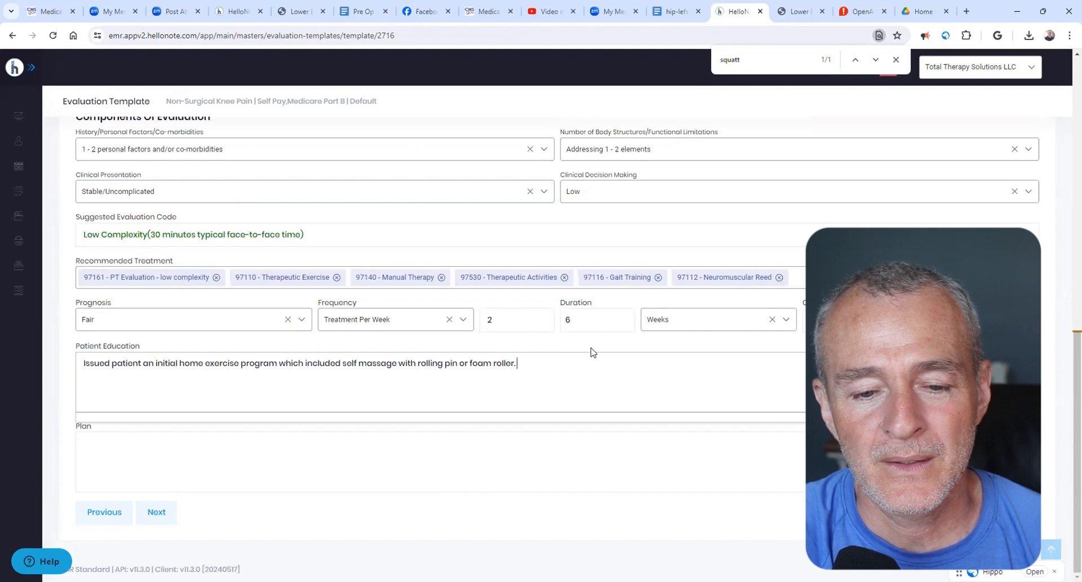
type(" Also educated patient on the")
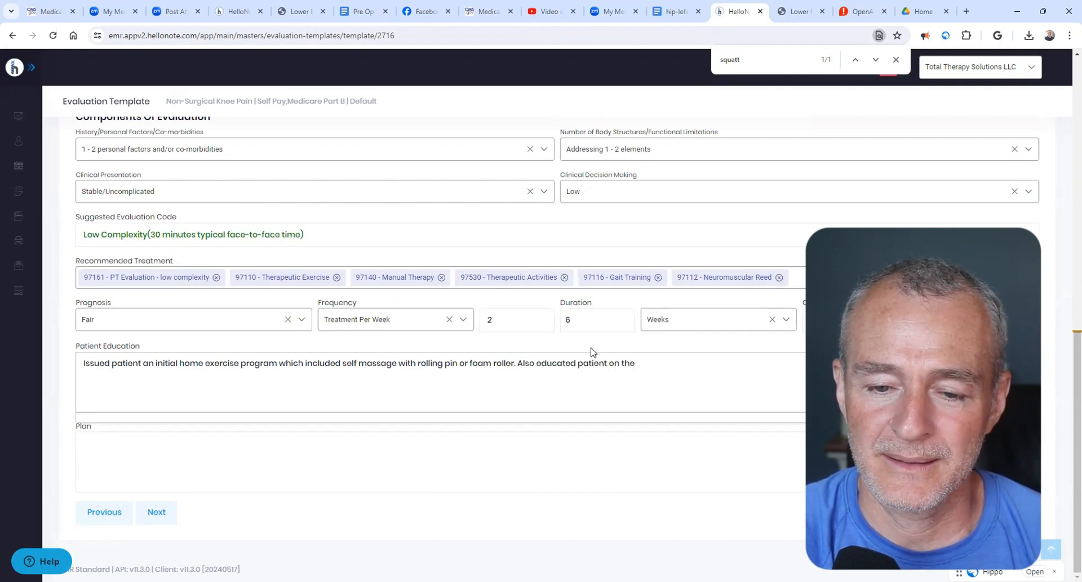
type(" impot")
type("ta")
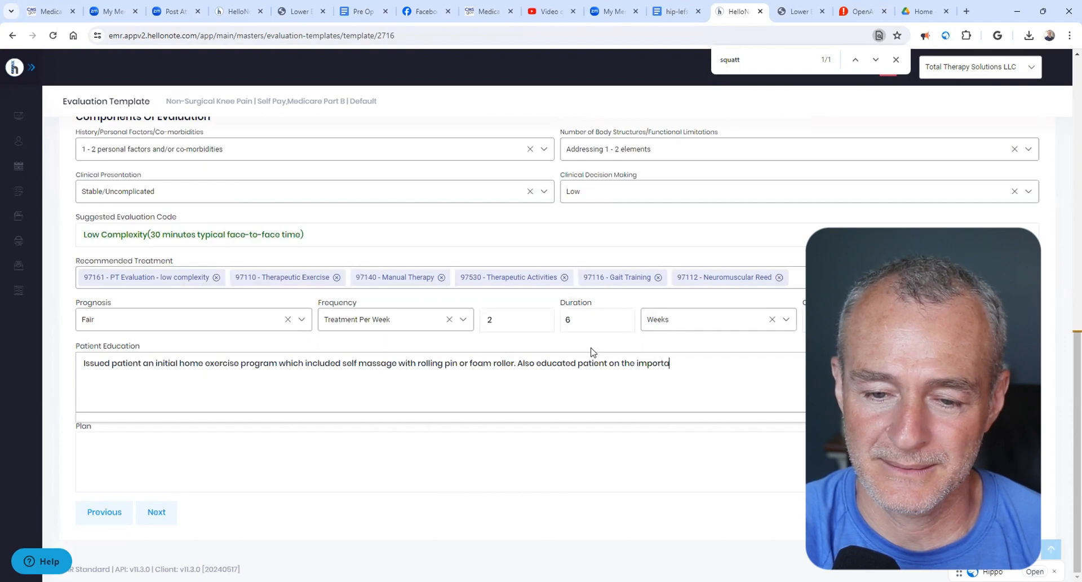
type("nce of hi")
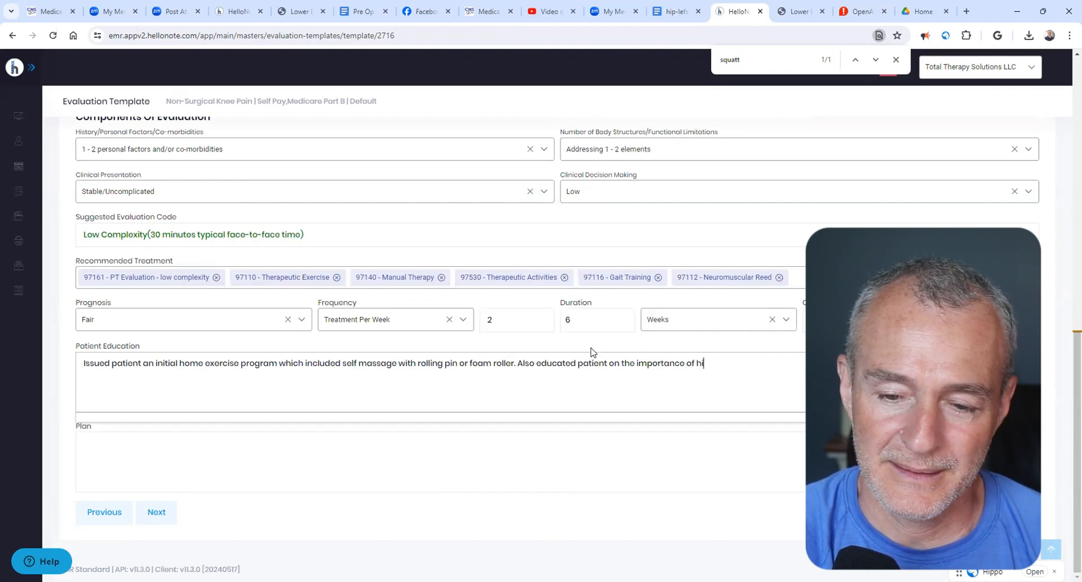
type("p, knee, ankle propriocep")
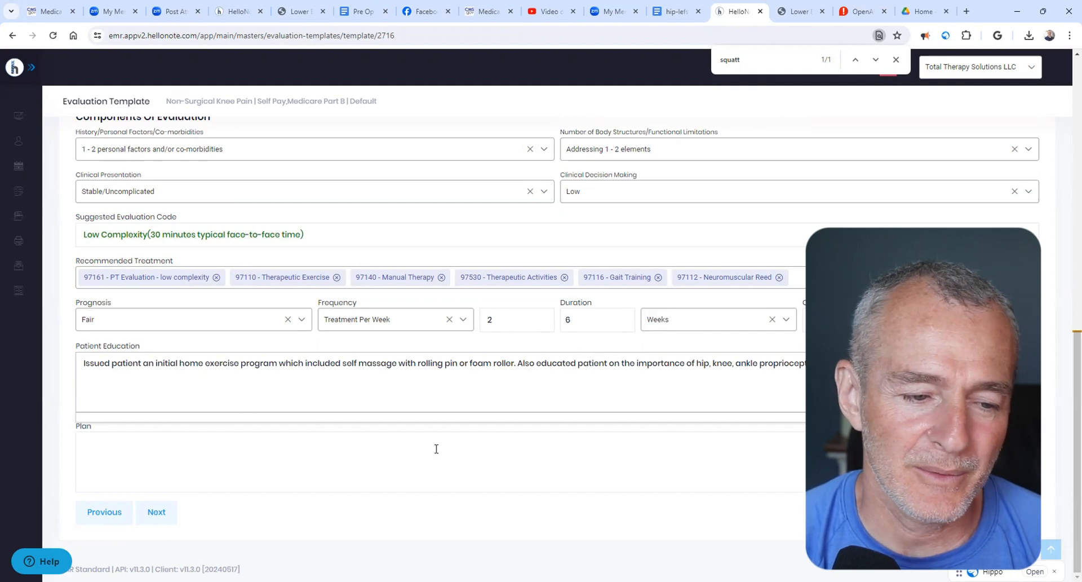
- Leave the empty Plan field ready for text, switch to Google Docs and open the "Pre Op TKR.docx" document
left_click(361, 450)
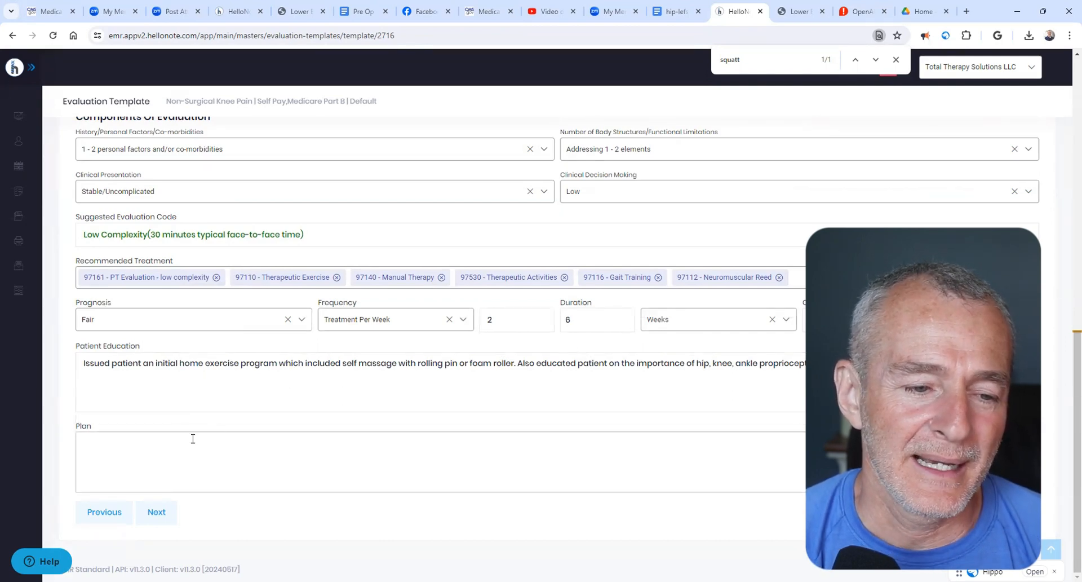
left_click(659, 14)
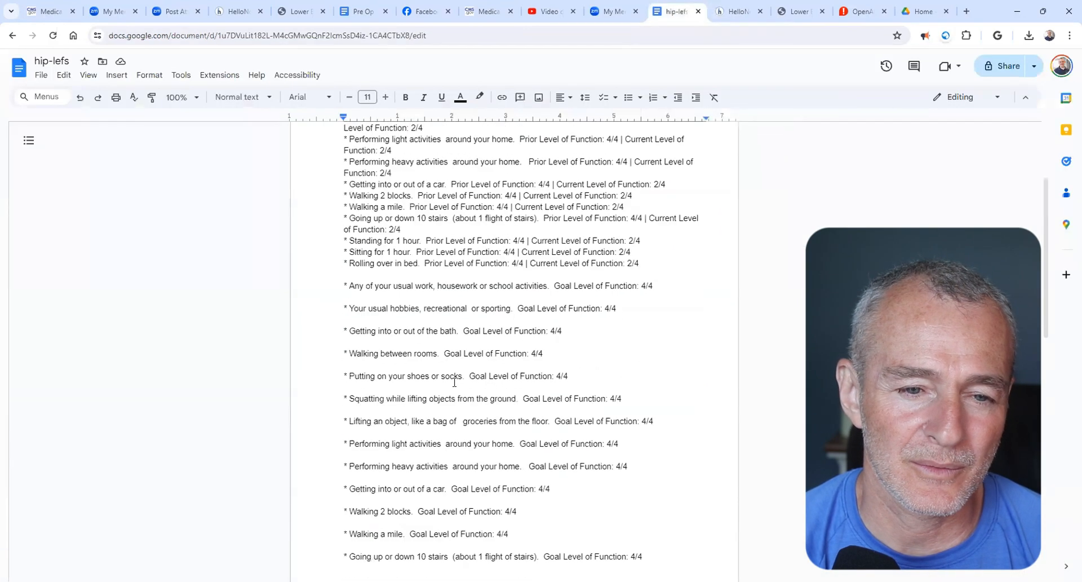
scroll(455, 382, "up", 3)
left_click(19, 68)
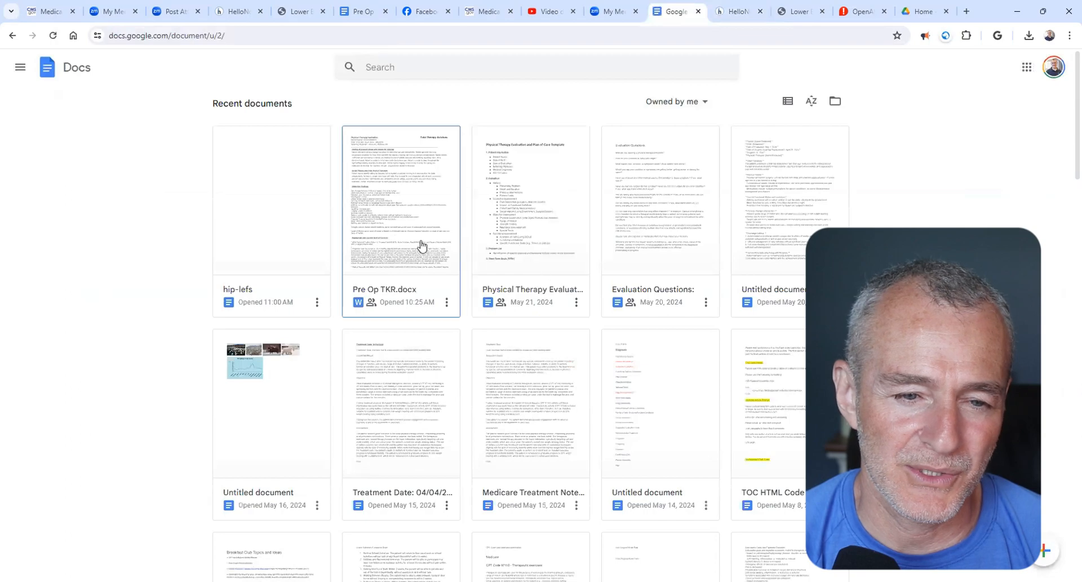
left_click(422, 246)
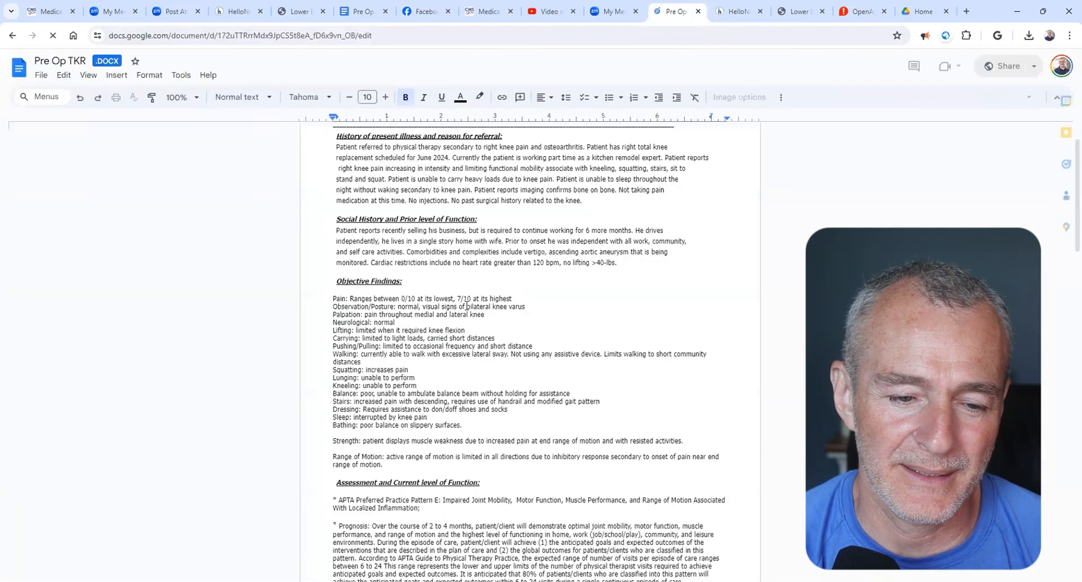
- Copy the "Recommend physical therapy to control inflammation" paragraph from the Pre Op TKR document into the HelloNote template's Plan field
scroll(466, 306, "down", 15)
scroll(415, 278, "up", 3)
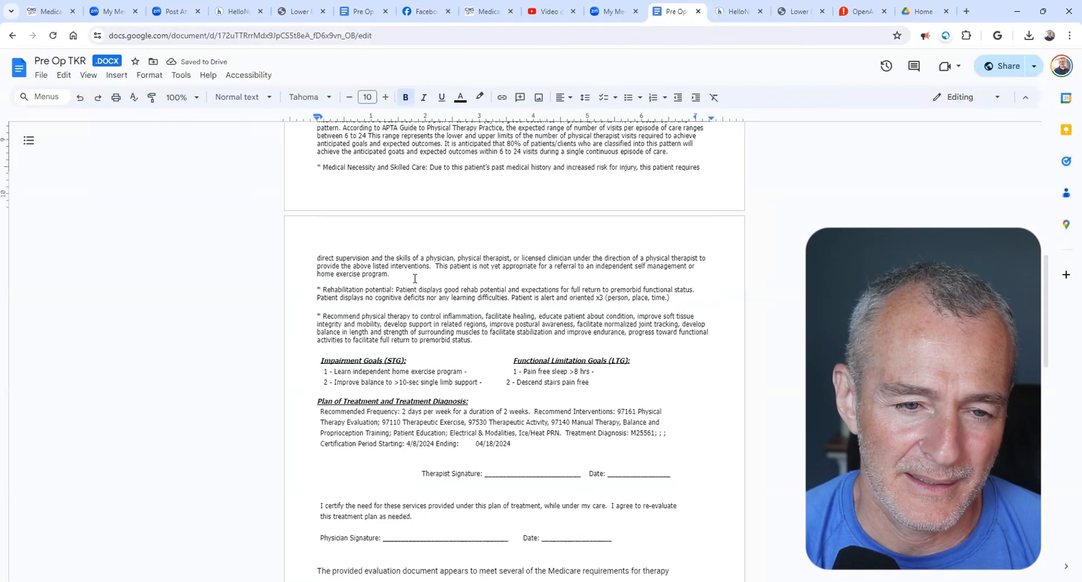
scroll(415, 279, "up", 1)
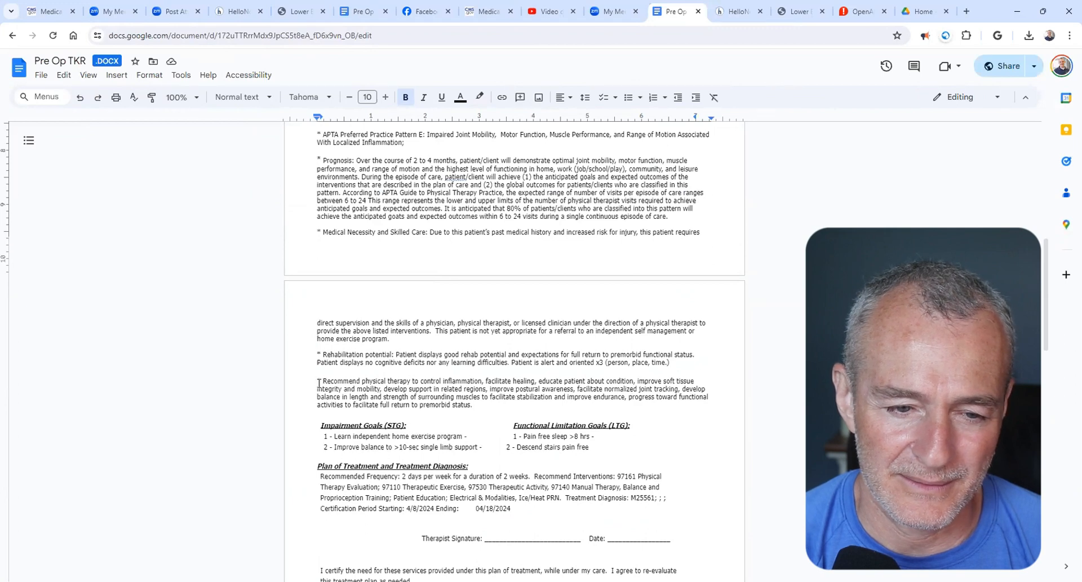
left_click_drag(318, 383, 474, 405)
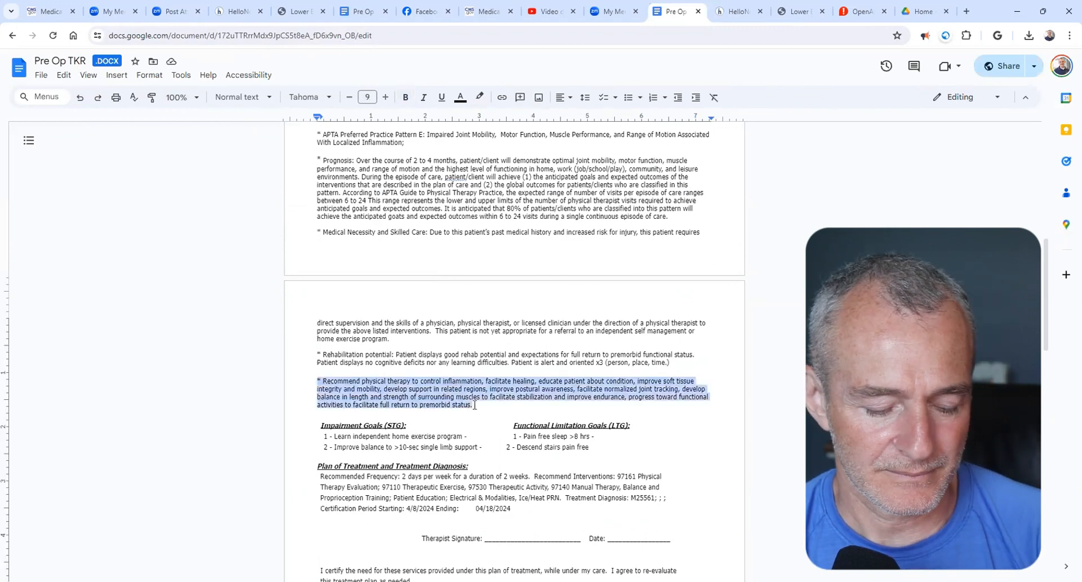
left_click(717, 14)
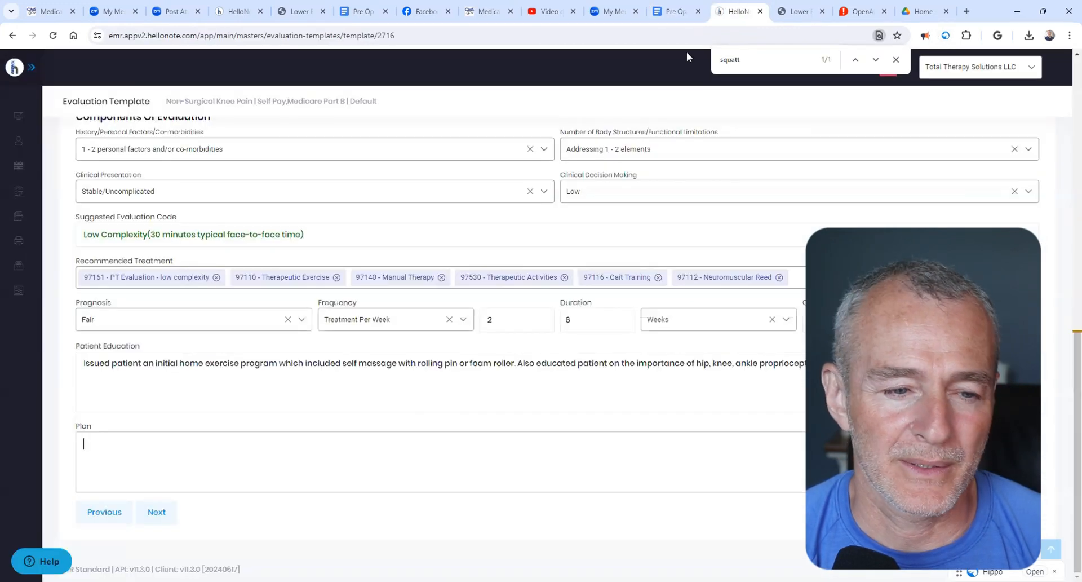
key("ctrl+v")
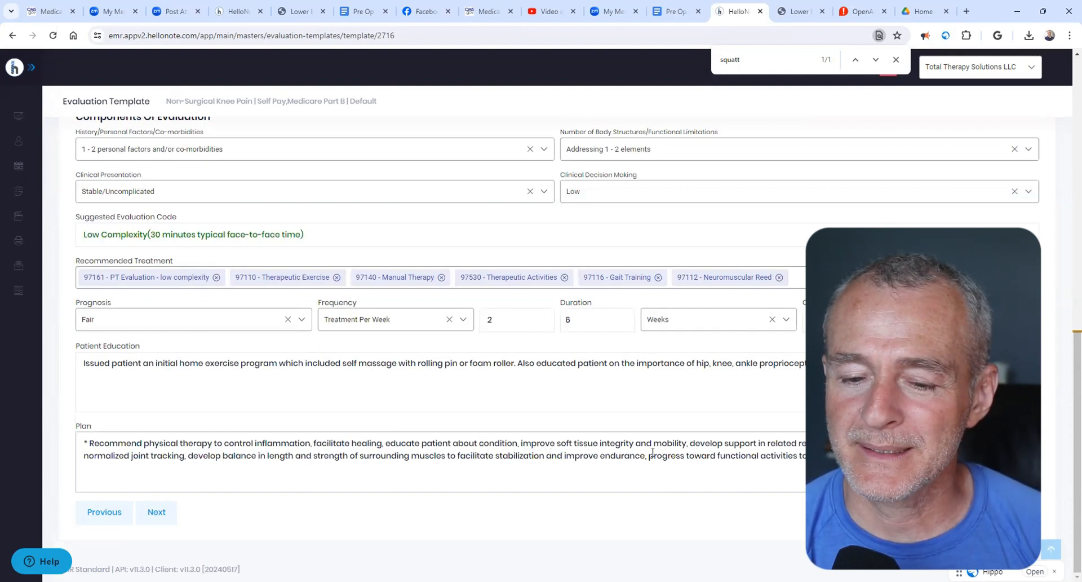
- In the Plan text, insert "above and below the knee joint" after "improve soft tissue integrity and mobility"
left_click(699, 444)
type("above and bel")
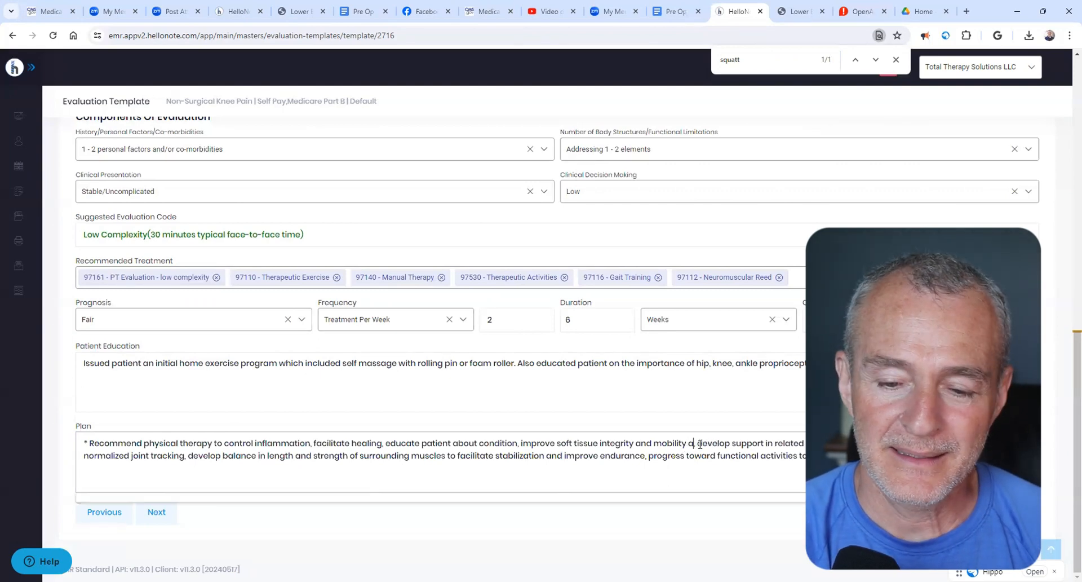
type("ow the knee j")
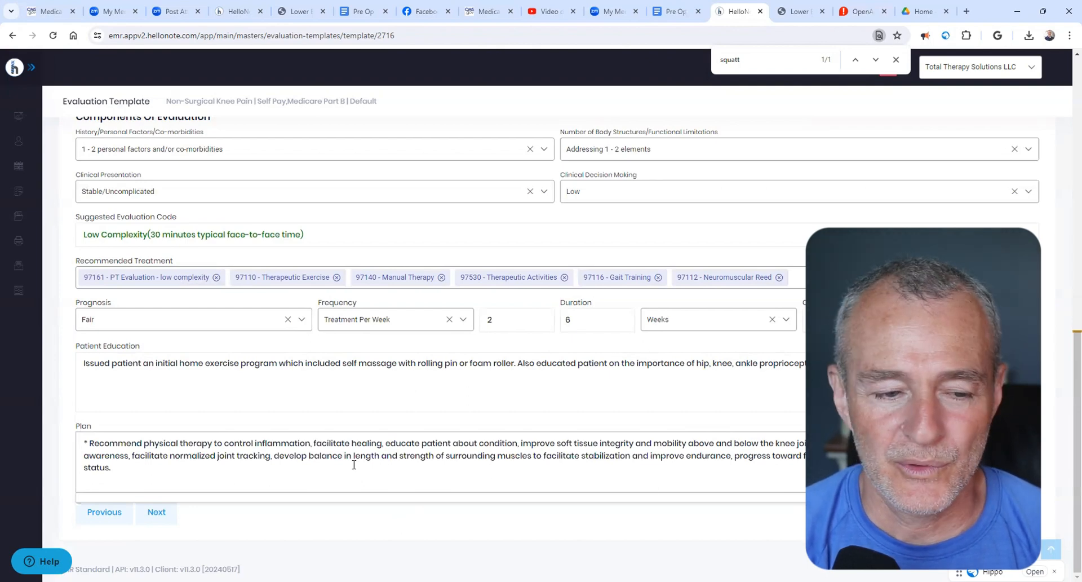
- Extend the Plan's postural awareness wording with "while standing, lifting, and carrying"
left_click(131, 457)
key("BackSpace")
type("w")
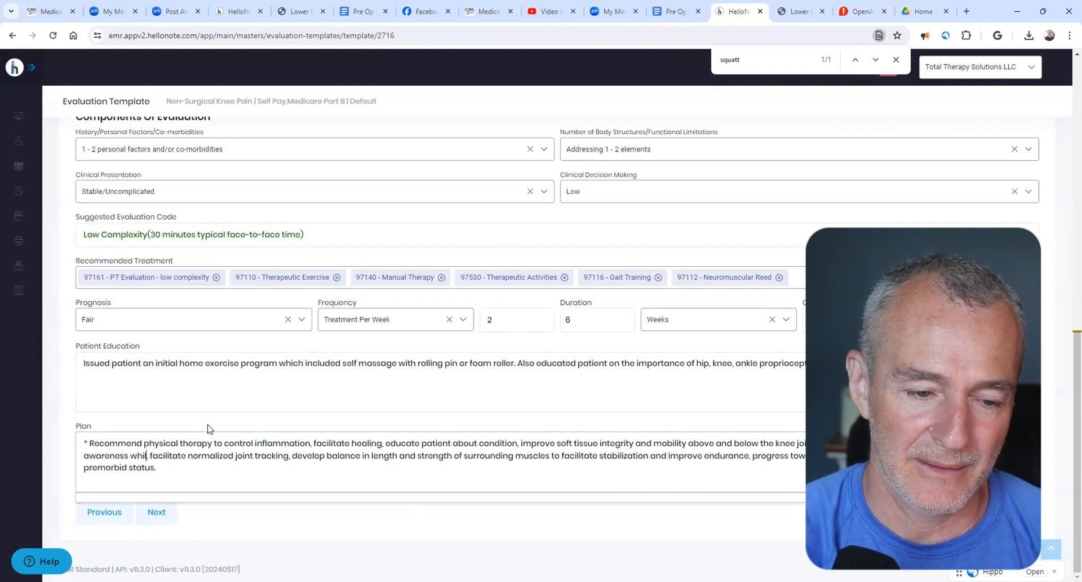
type("hile standing,")
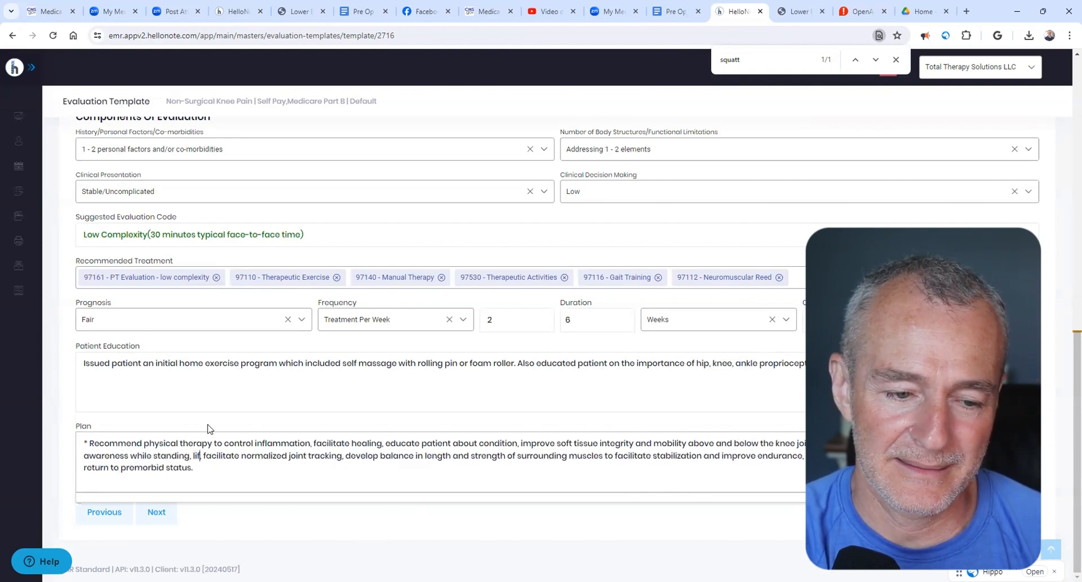
type(" lifting, and carrying,")
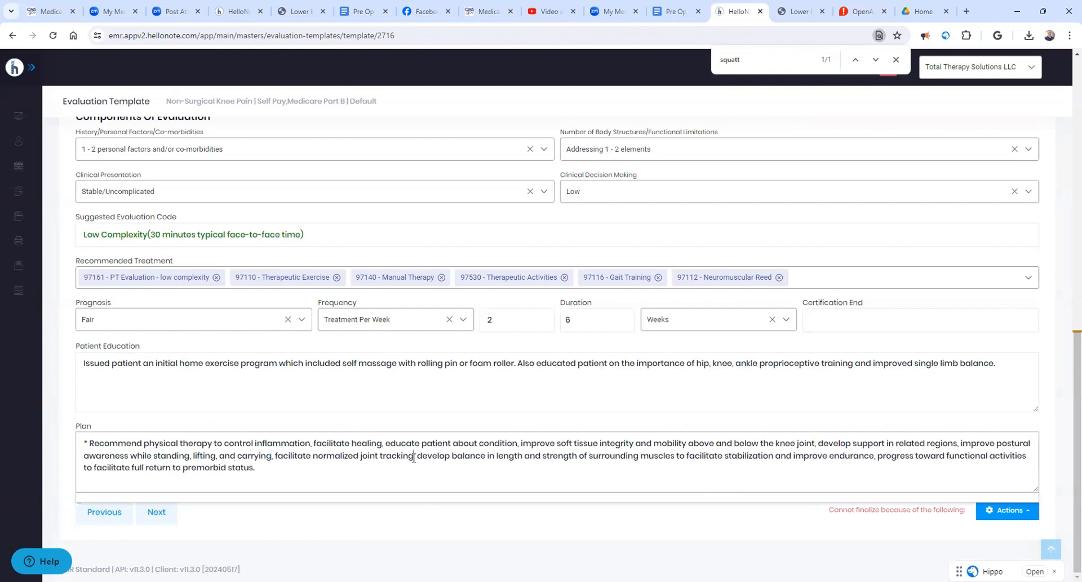
- Add "of involved knee" after "facilitate normalized joint tracking" in the Plan text
left_click(414, 456)
type("of involved knee")
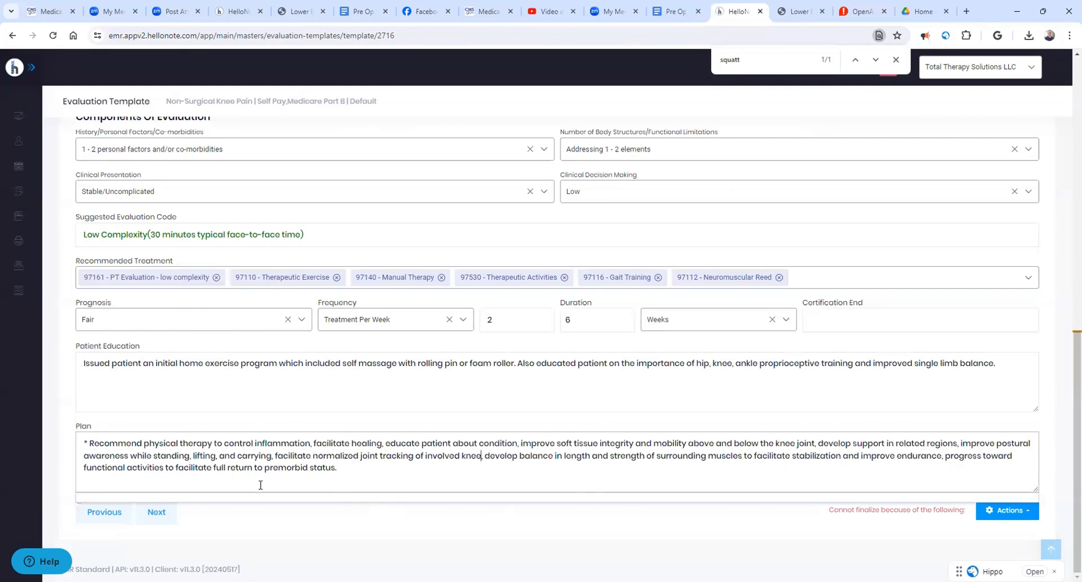
- Copy the Pre Op TKR paragraphs from APTA Preferred Practice Pattern through Rehabilitation potential into the Billing section's Assessment field, and enlarge the field
left_click(165, 518)
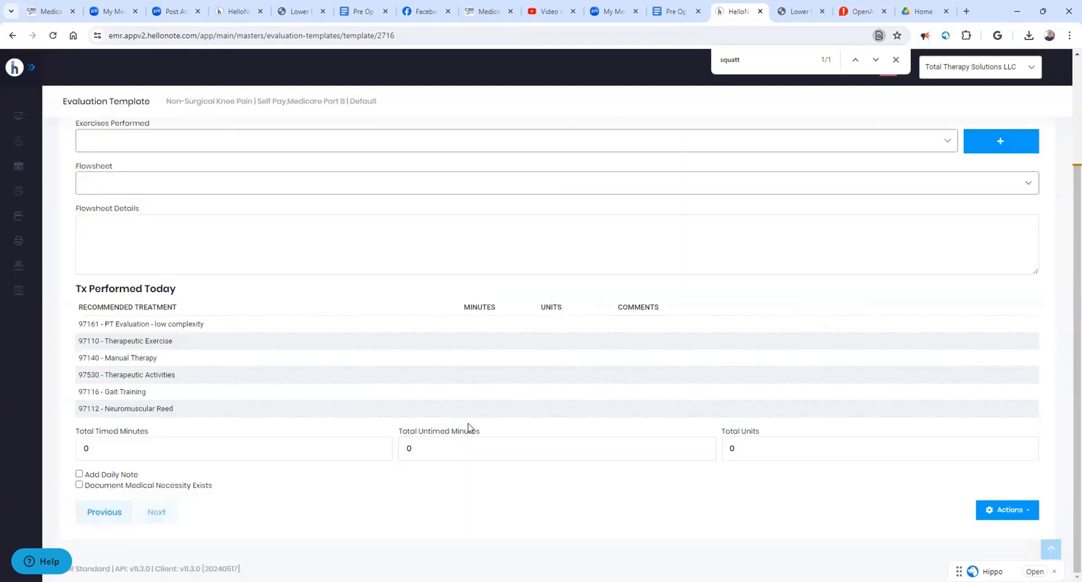
scroll(468, 426, "up", 3)
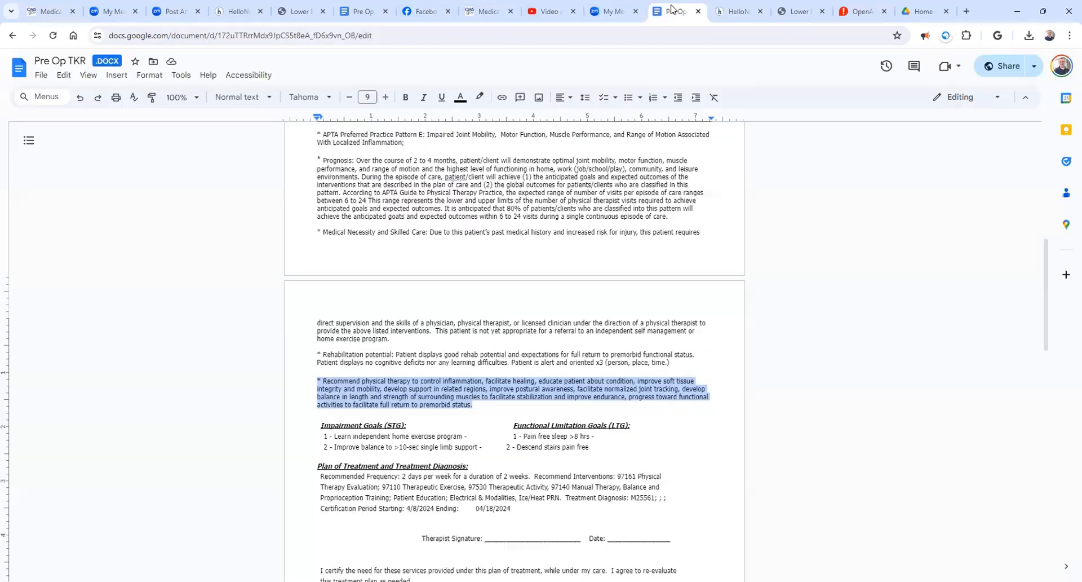
left_click(672, 11)
scroll(566, 207, "up", 1)
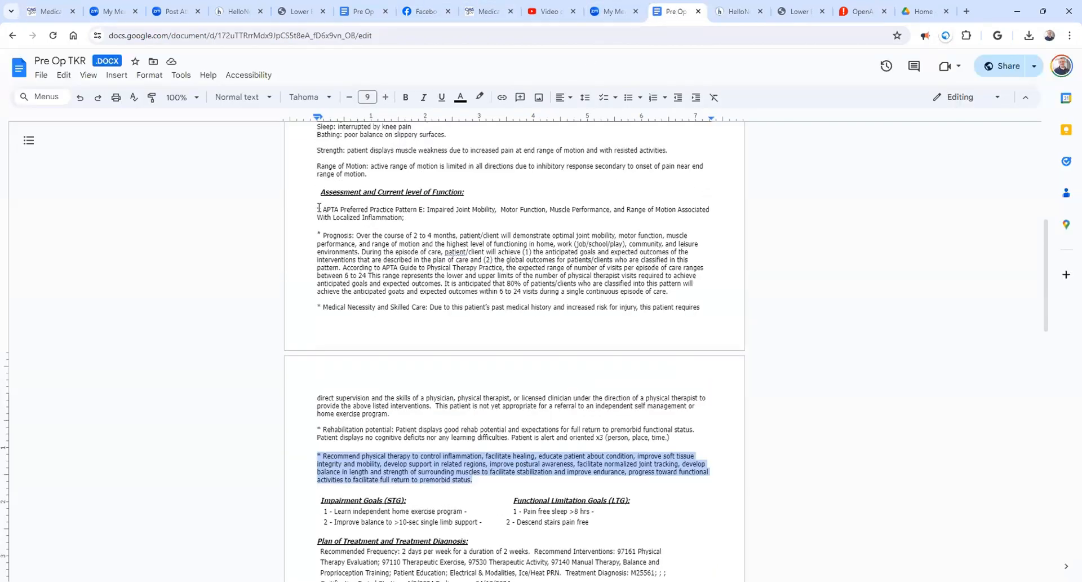
left_click_drag(319, 208, 677, 443)
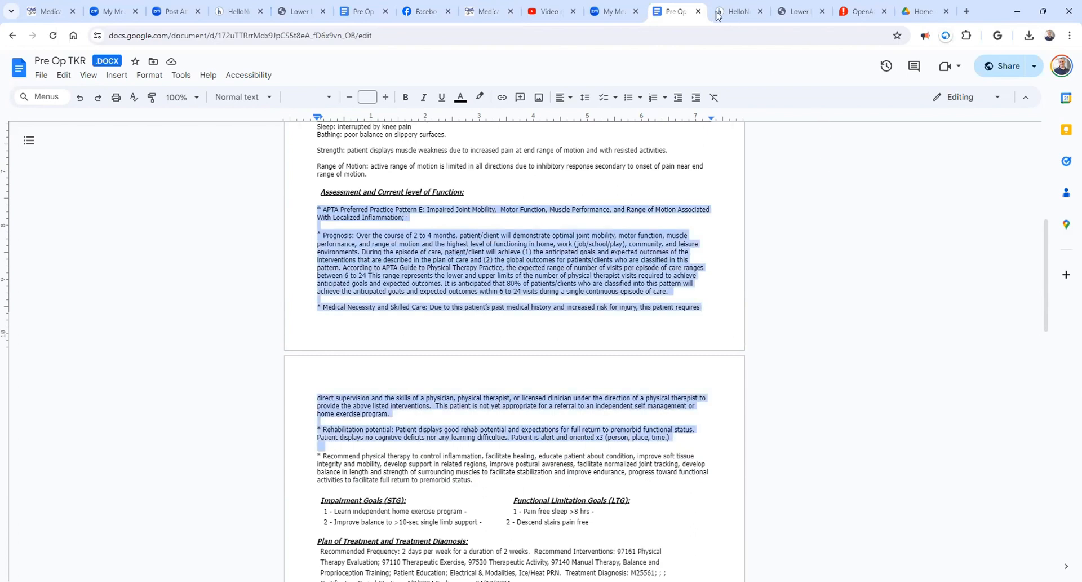
left_click(736, 13)
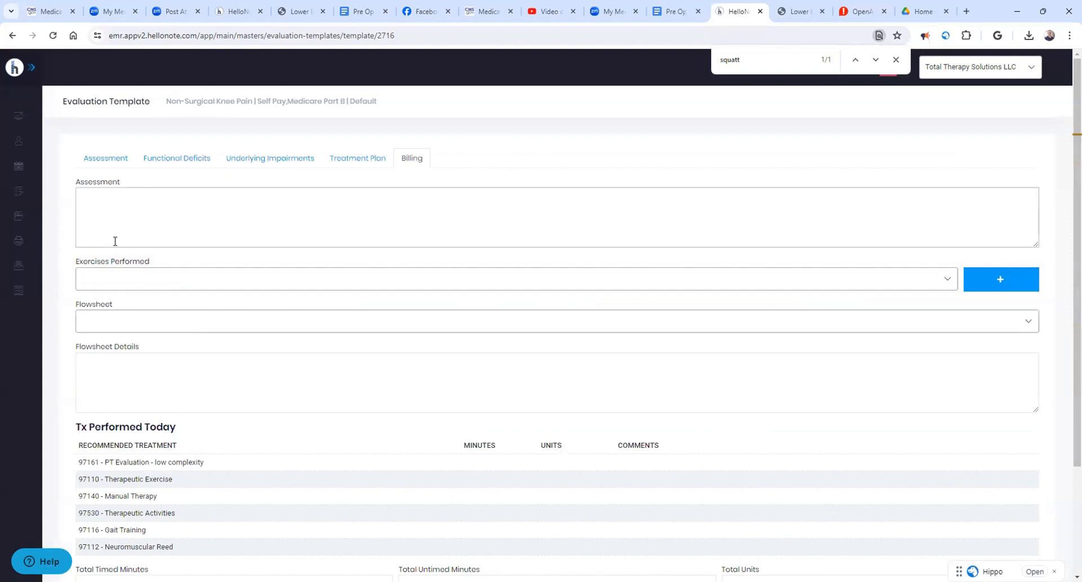
key("ctrl+v")
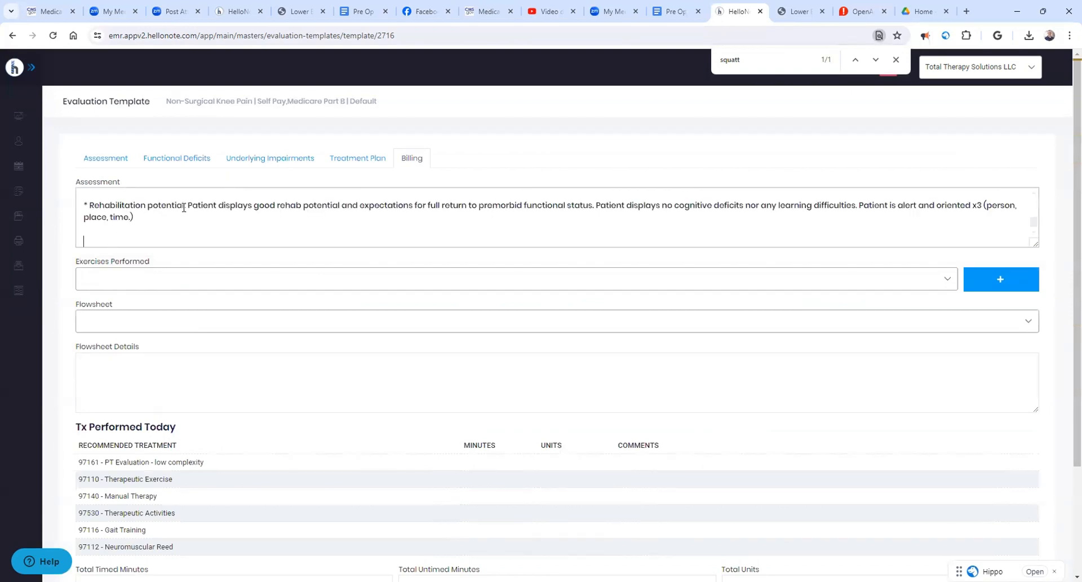
scroll(210, 199, "up", 5)
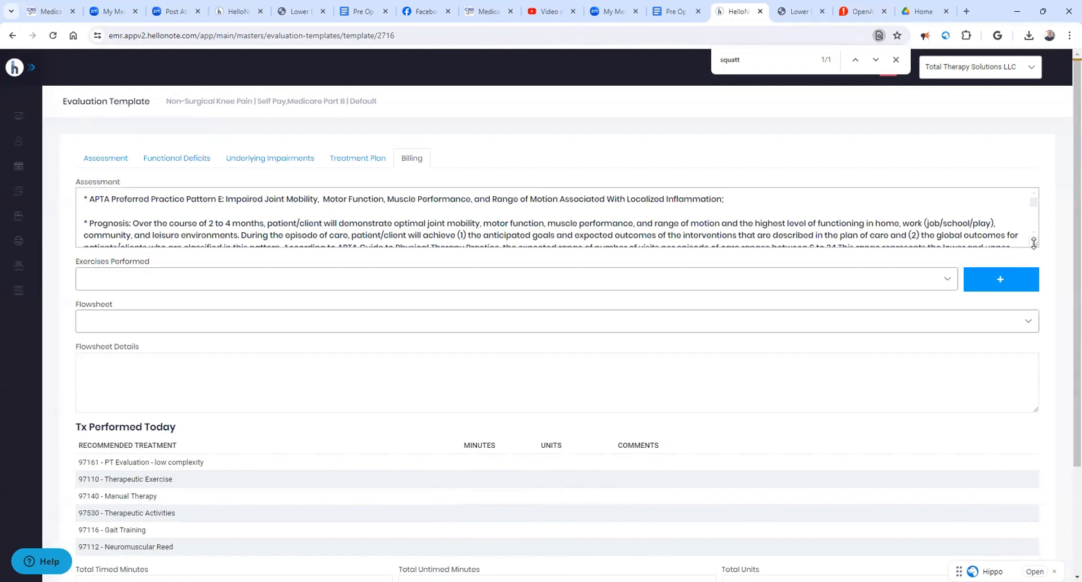
left_click_drag(1036, 244, 1035, 429)
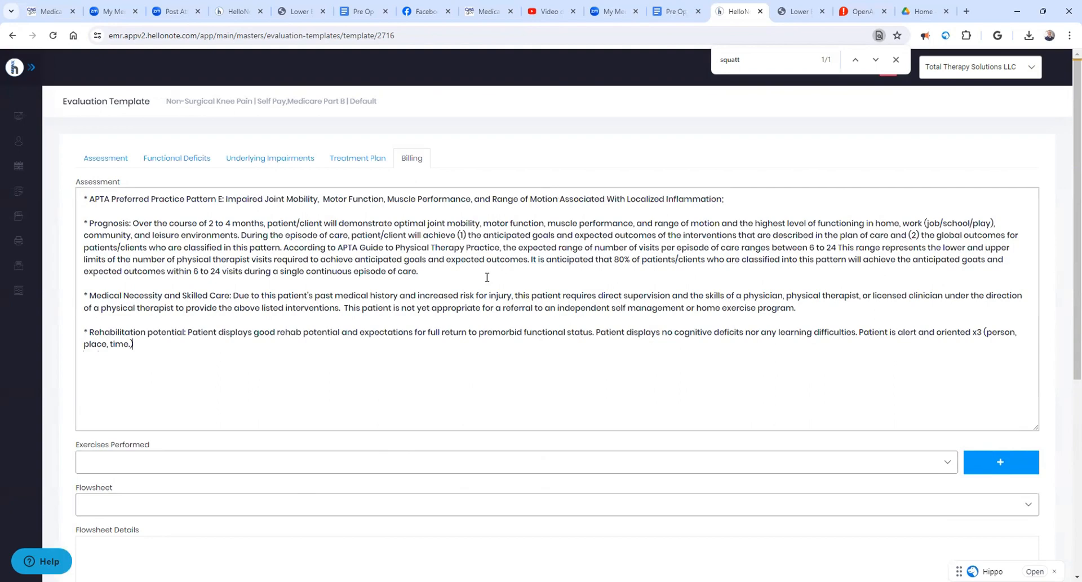
- Under Tx Performed Today, enter 15 minutes each for 97161 PT Evaluation and 97110 Therapeutic Exercise
scroll(282, 287, "down", 1)
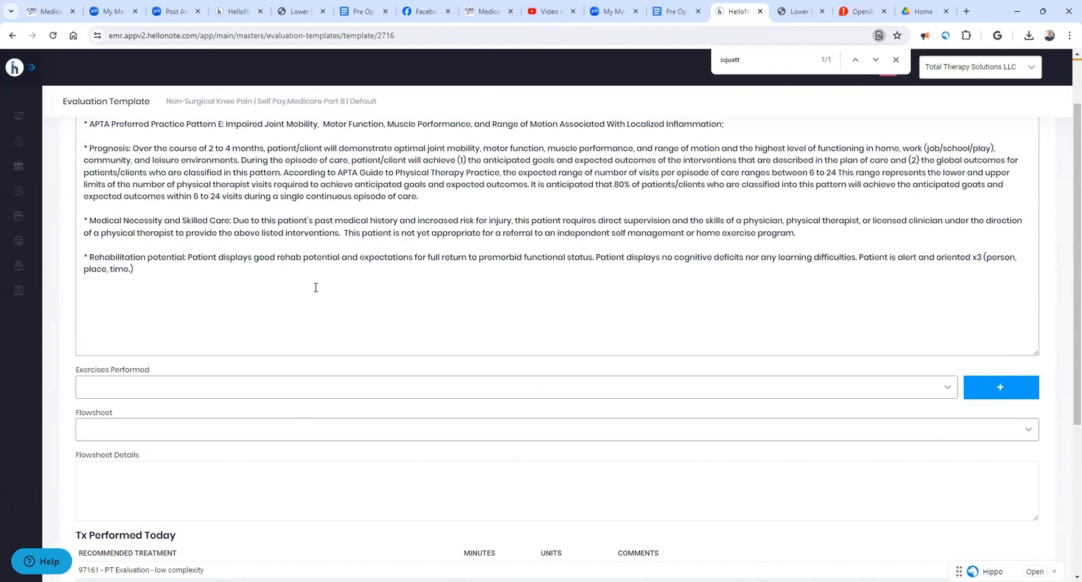
scroll(316, 286, "down", 2)
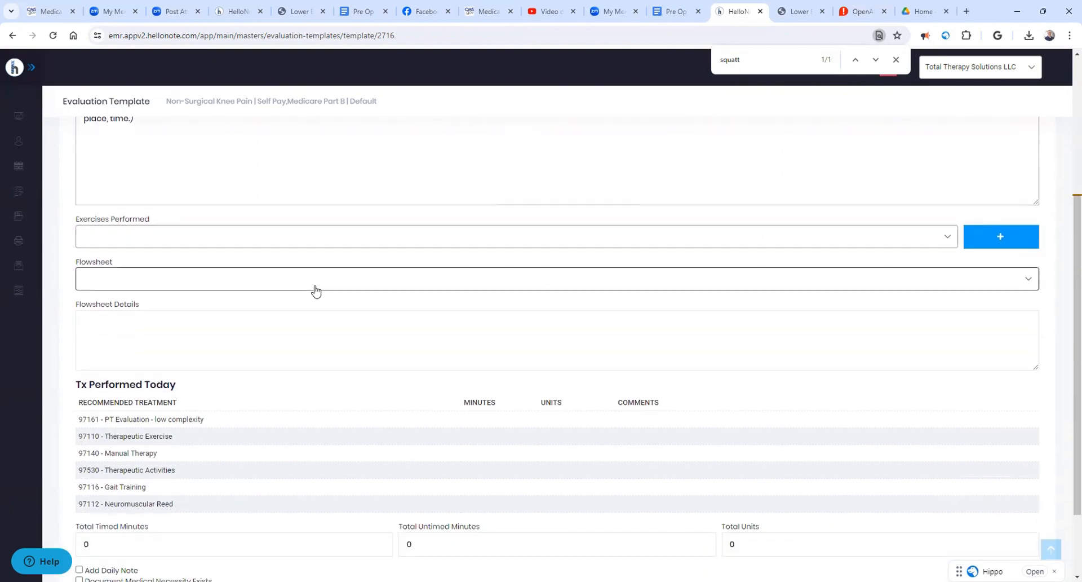
scroll(341, 285, "down", 1)
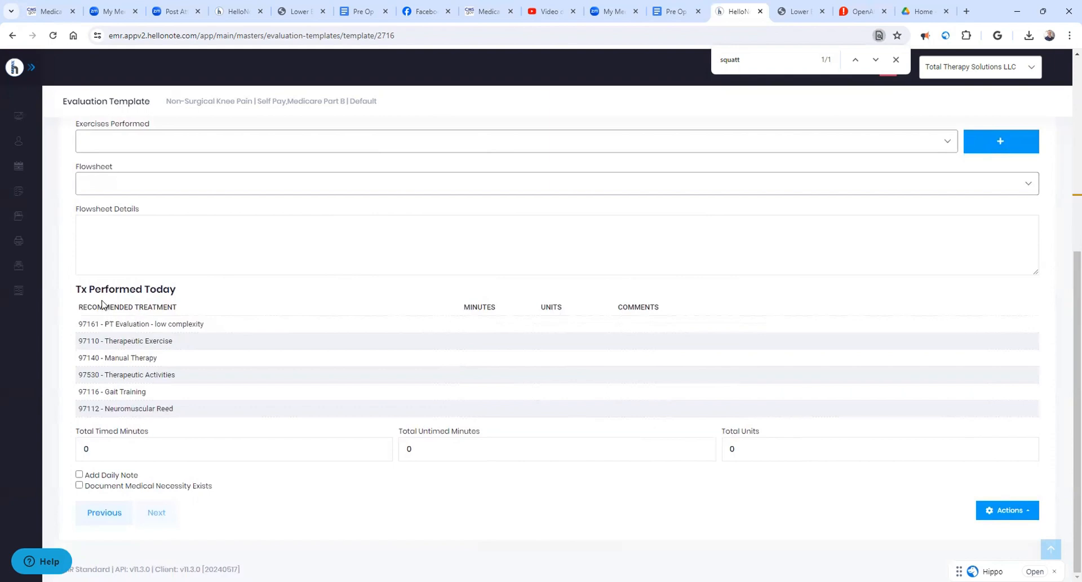
left_click_drag(80, 291, 182, 298)
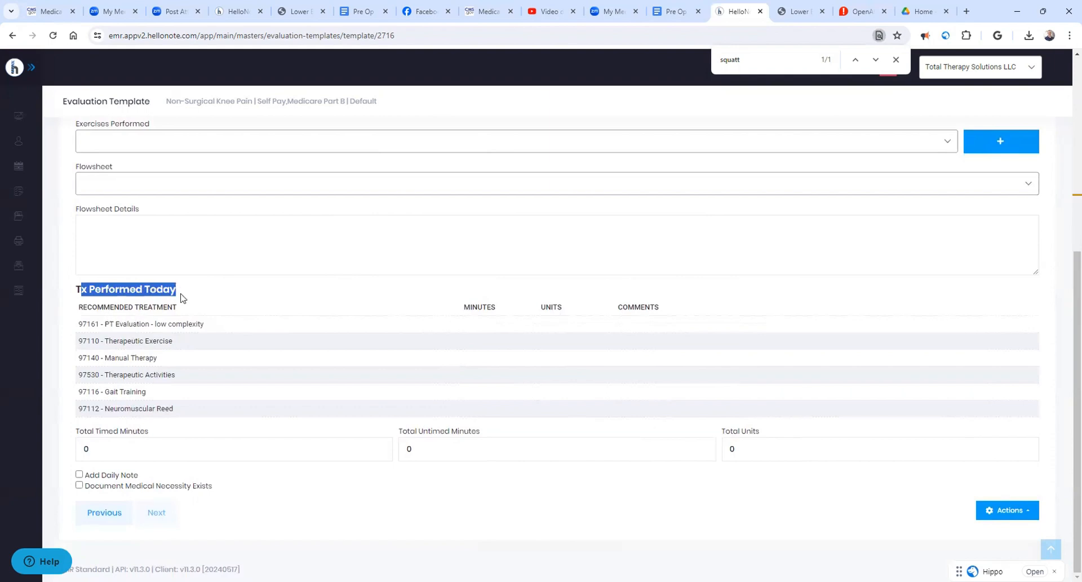
left_click(468, 328)
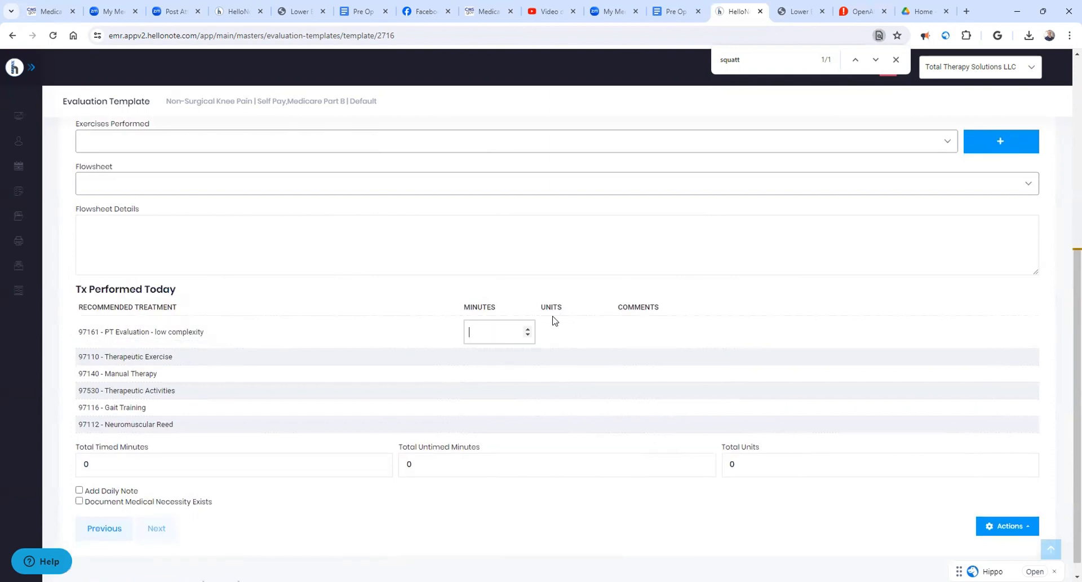
type("15")
left_click(505, 360)
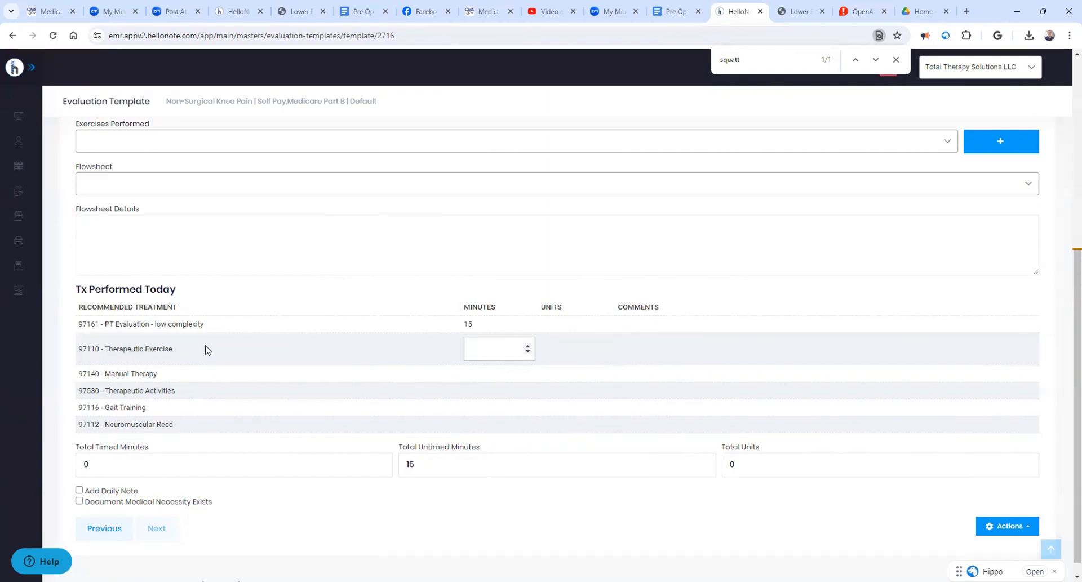
type("15")
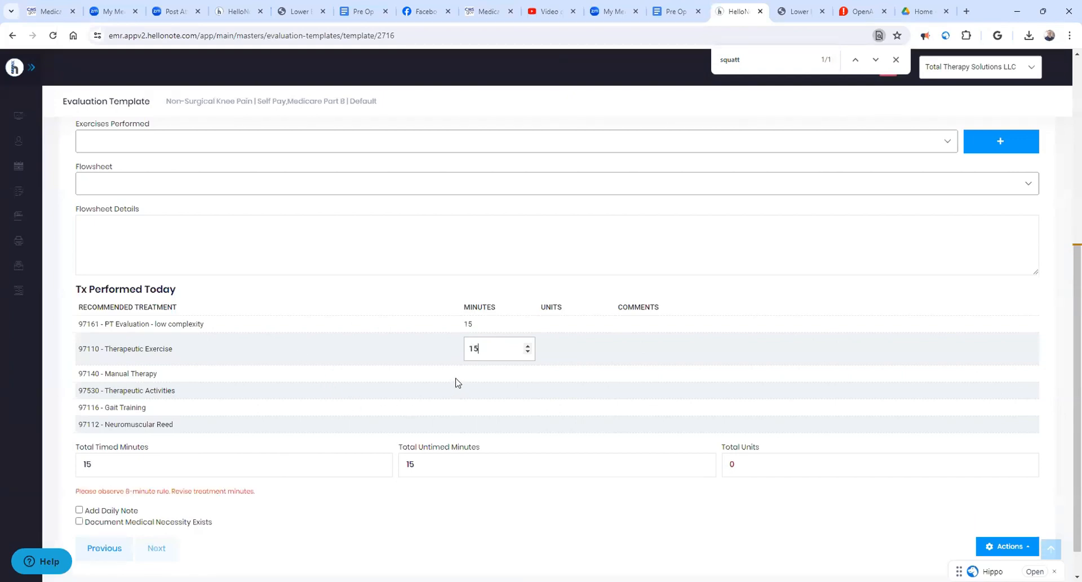
- Enter 15 minutes each for 97140 Manual Therapy and 97116 Gait Training
left_click(471, 372)
type("15")
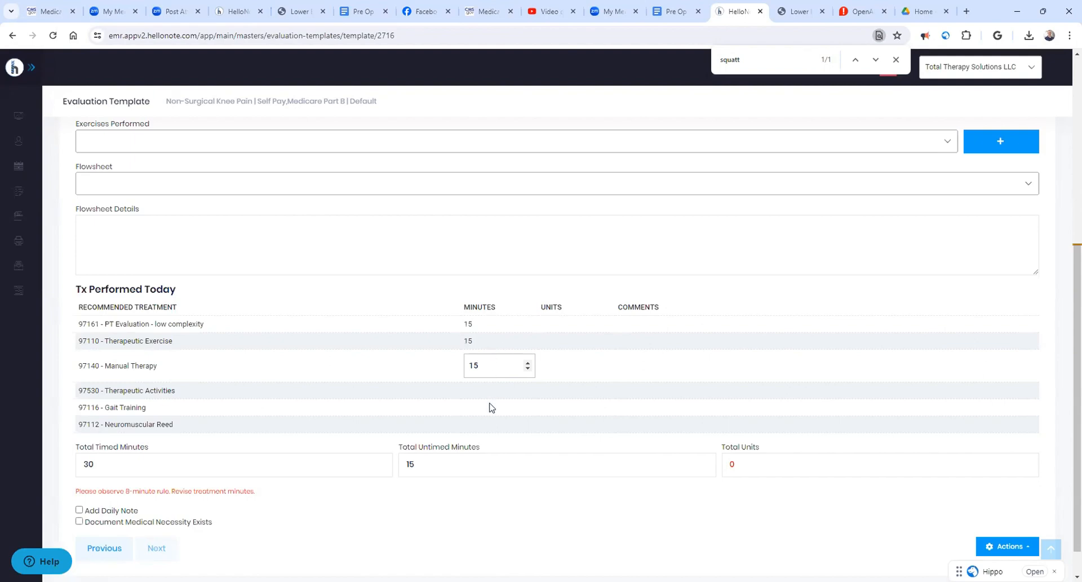
left_click(489, 426)
left_click(485, 393)
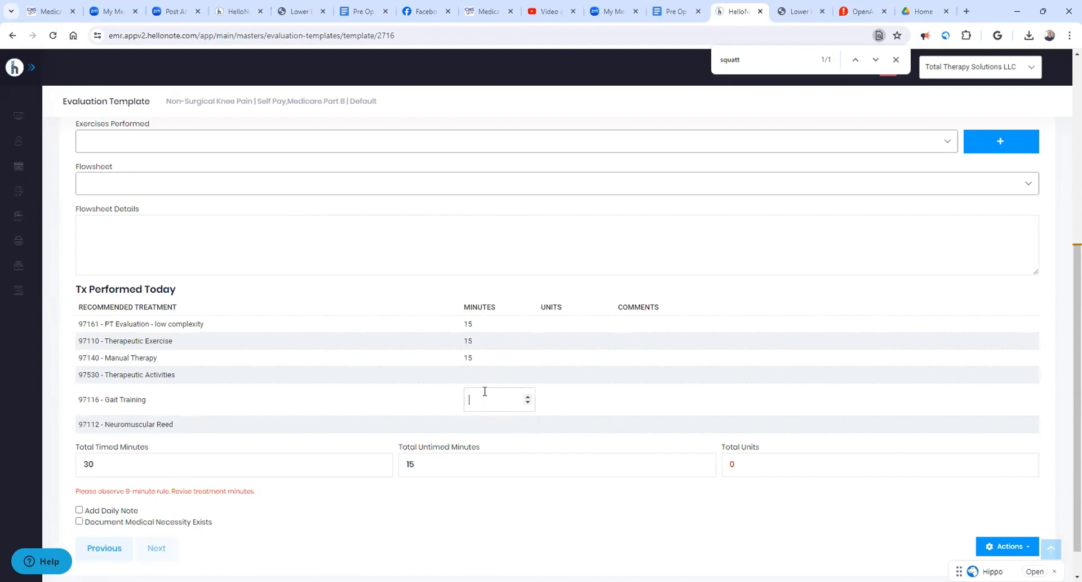
type("15")
left_click(508, 308)
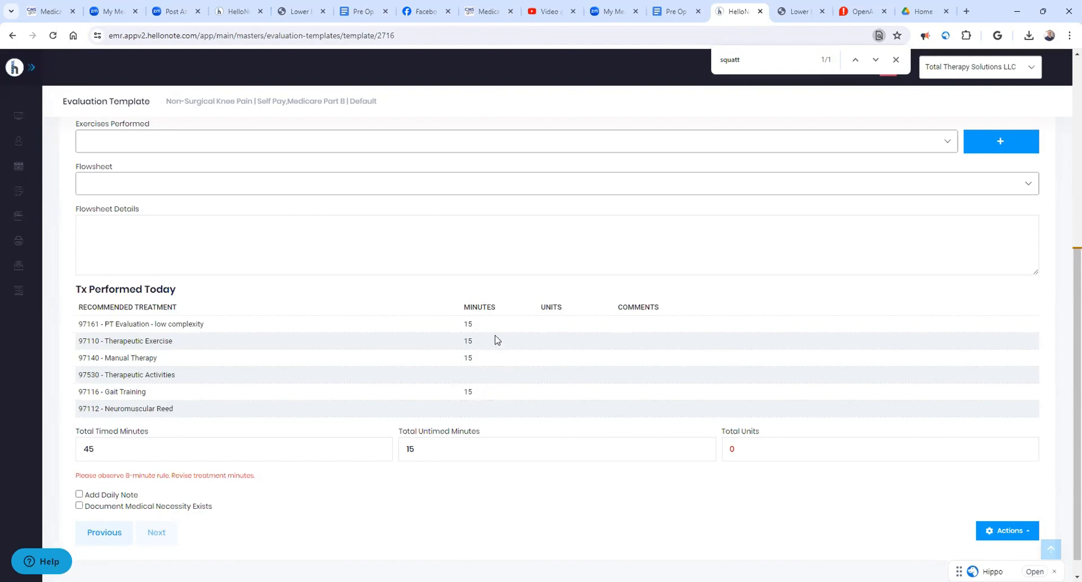
- Enable Add Daily Note and Document Medical Necessity Exists, accept the affirmation, and return to the Assessment text
scroll(498, 336, "down", 1)
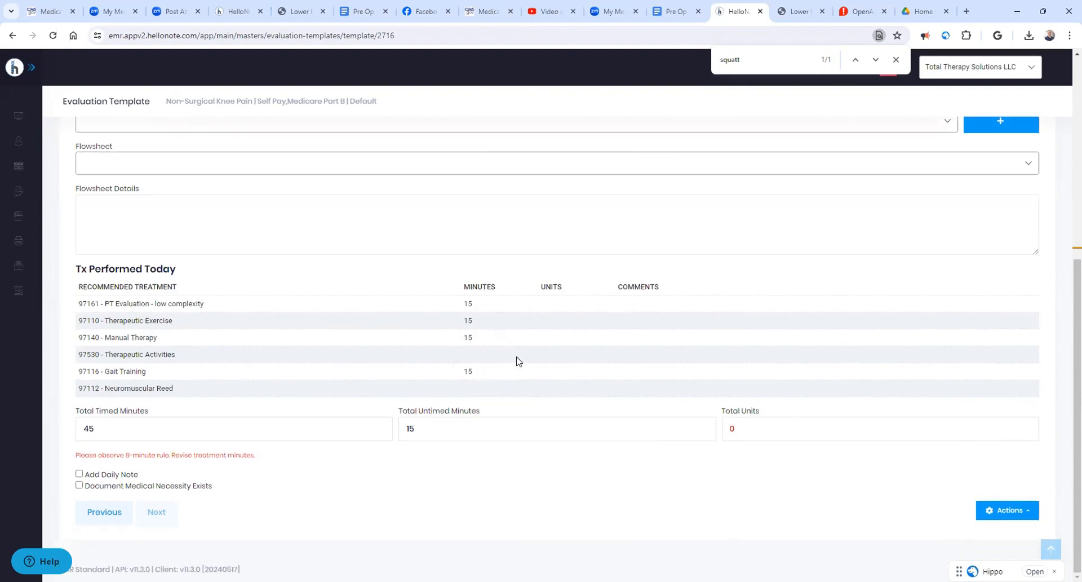
left_click(79, 474)
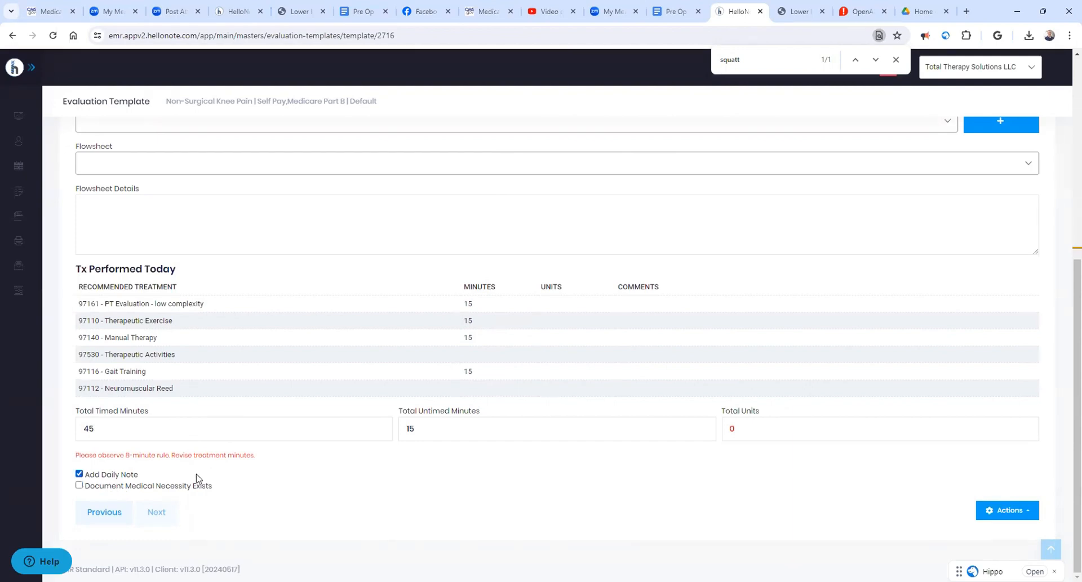
left_click(79, 485)
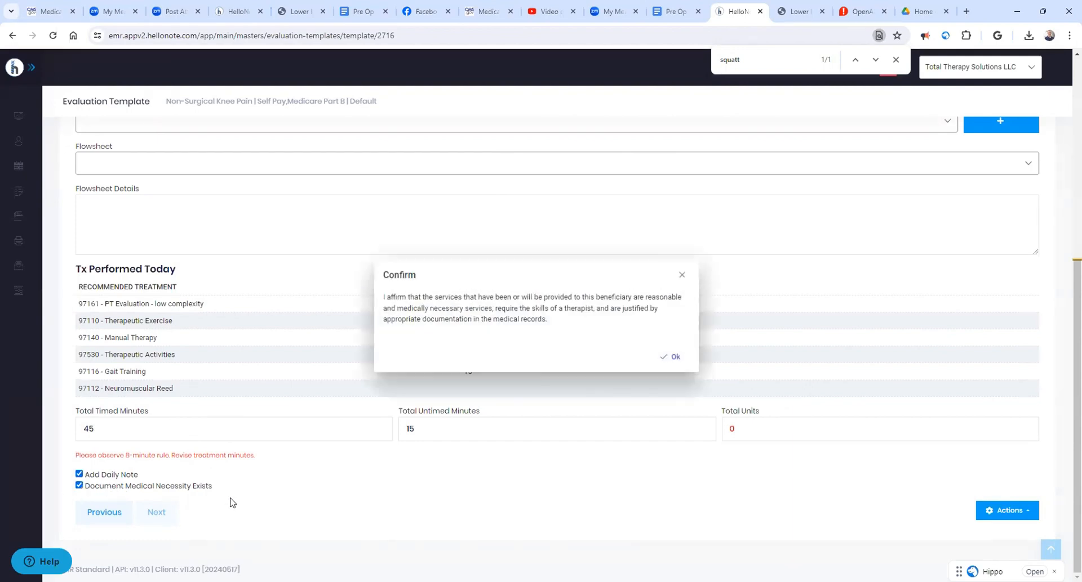
left_click(667, 361)
scroll(412, 454, "up", 4)
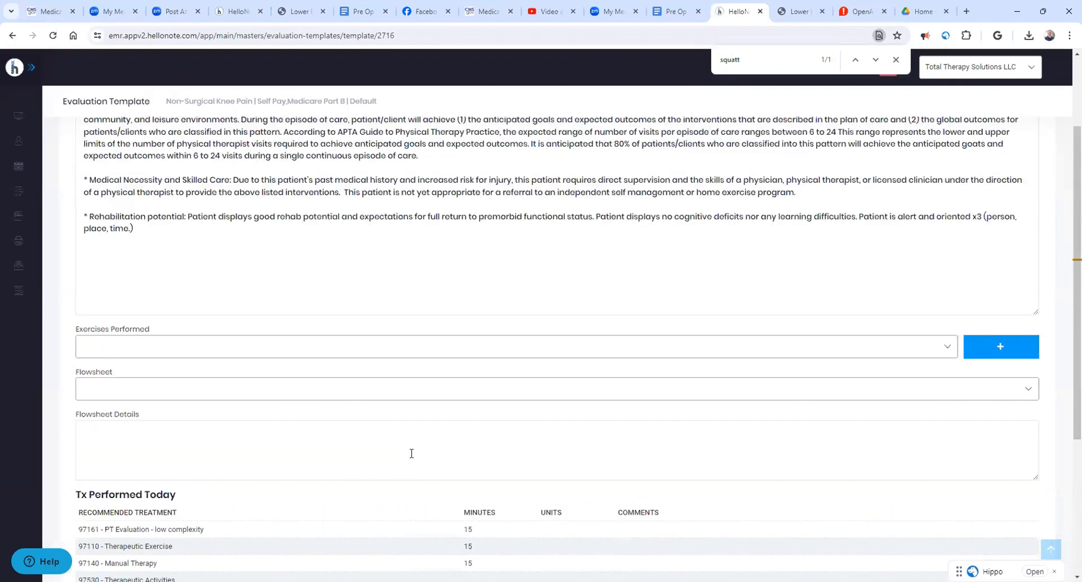
scroll(412, 453, "up", 2)
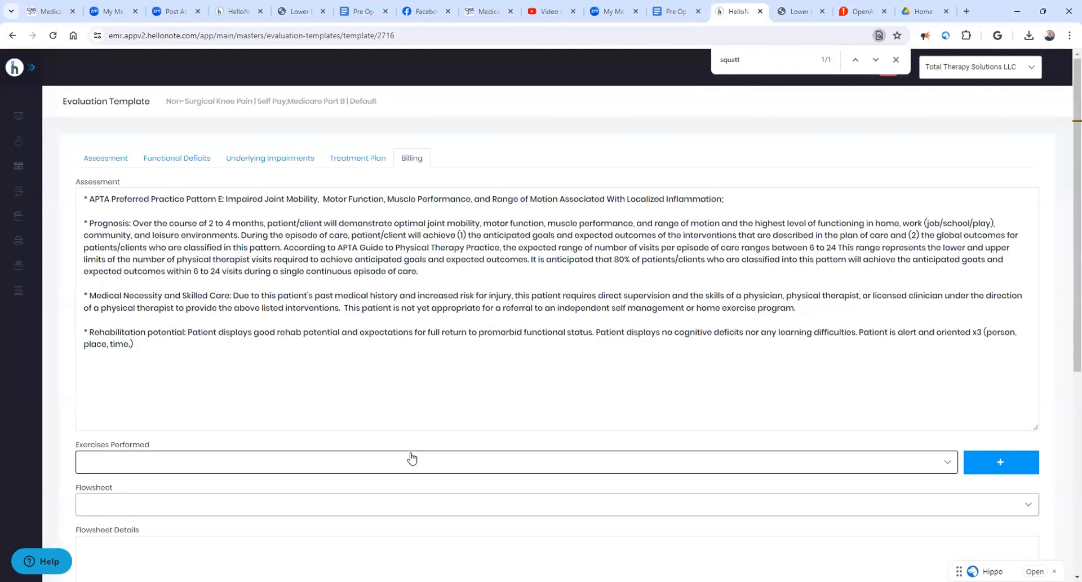
left_click(360, 410)
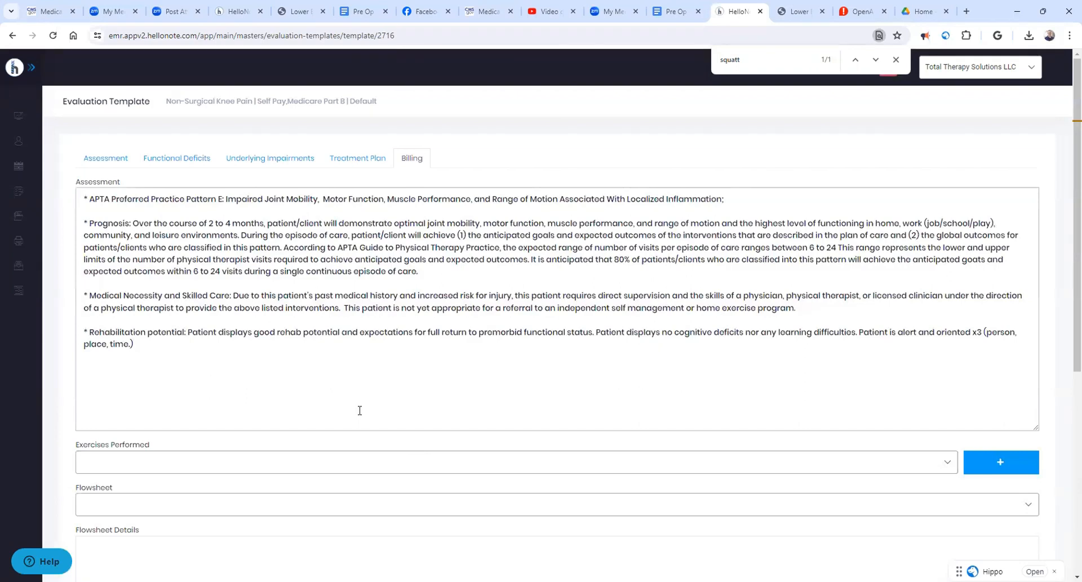
- Save the completed Non-Surgical Knee Pain evaluation template
scroll(553, 378, "down", 6)
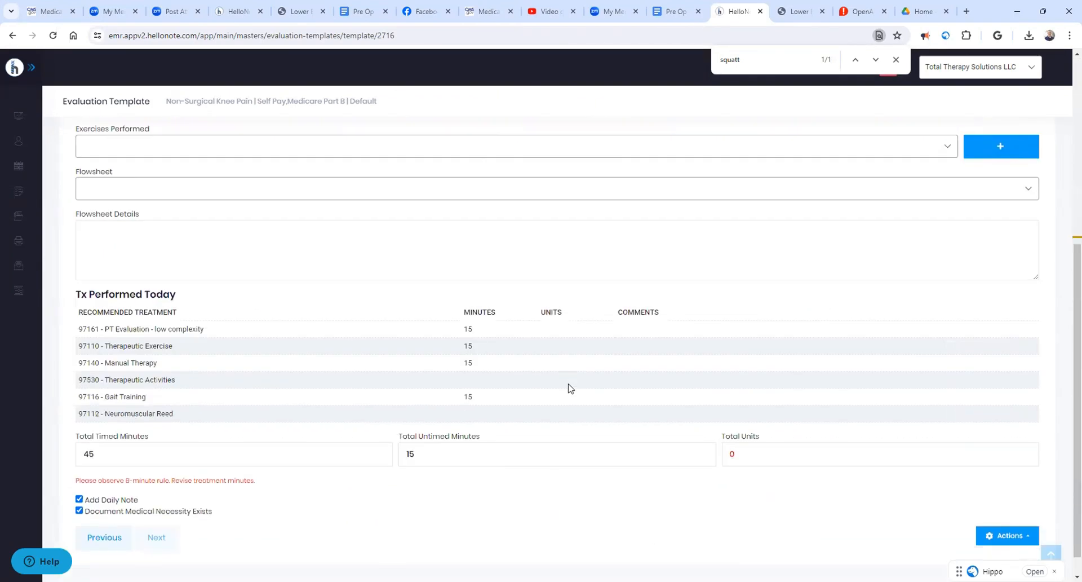
left_click(1009, 512)
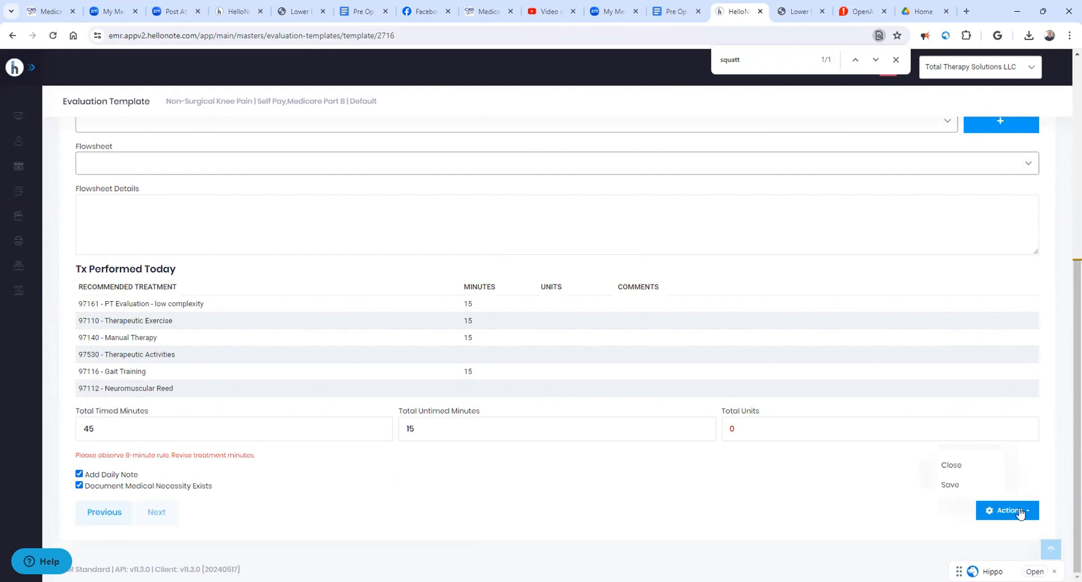
left_click(964, 488)
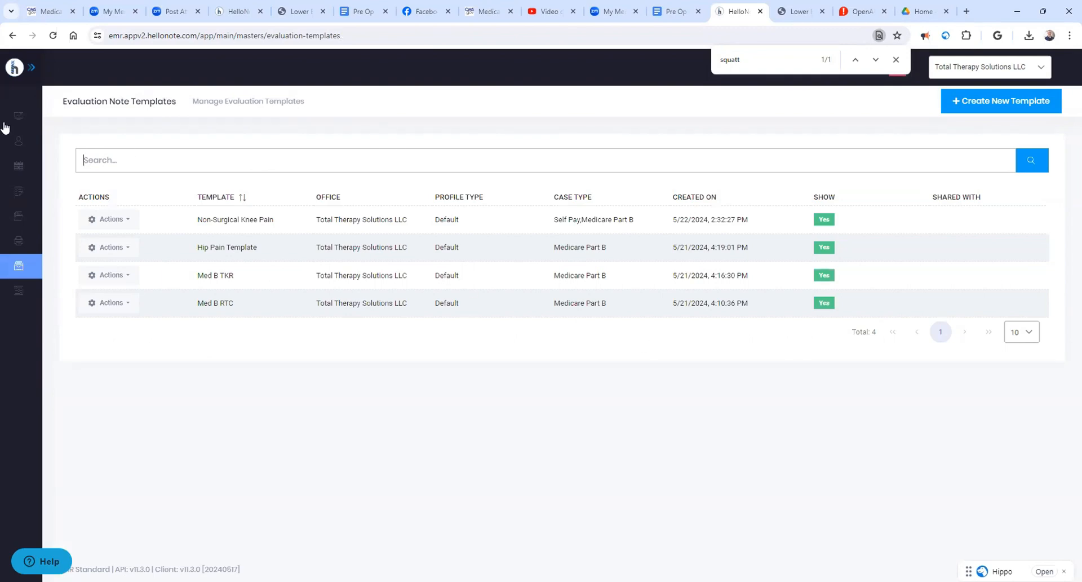
- Open the test patient's record and show the note list of the Right Knee Pain case
left_click(64, 139)
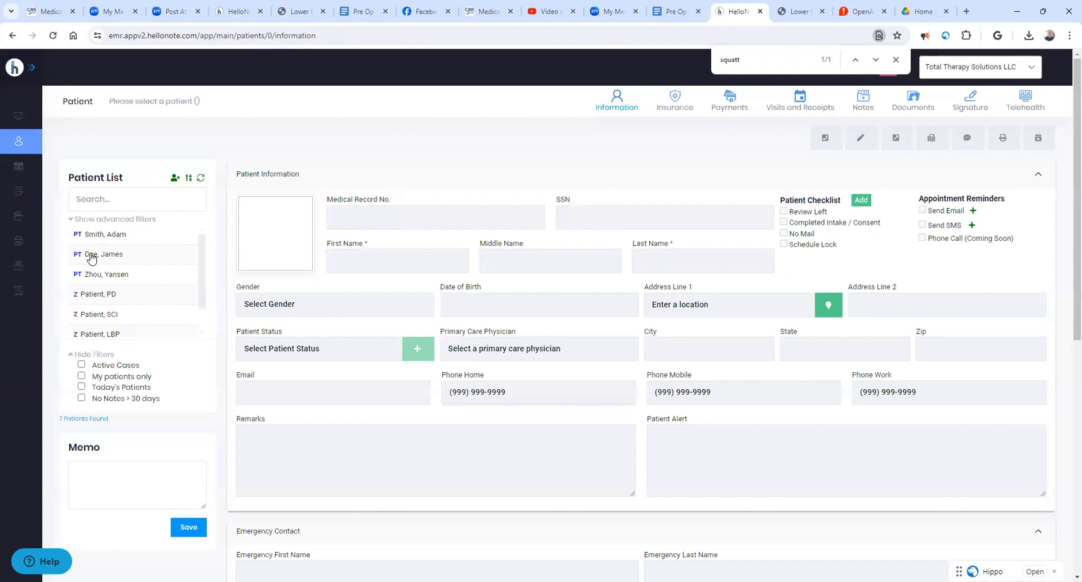
left_click(102, 255)
scroll(503, 381, "down", 5)
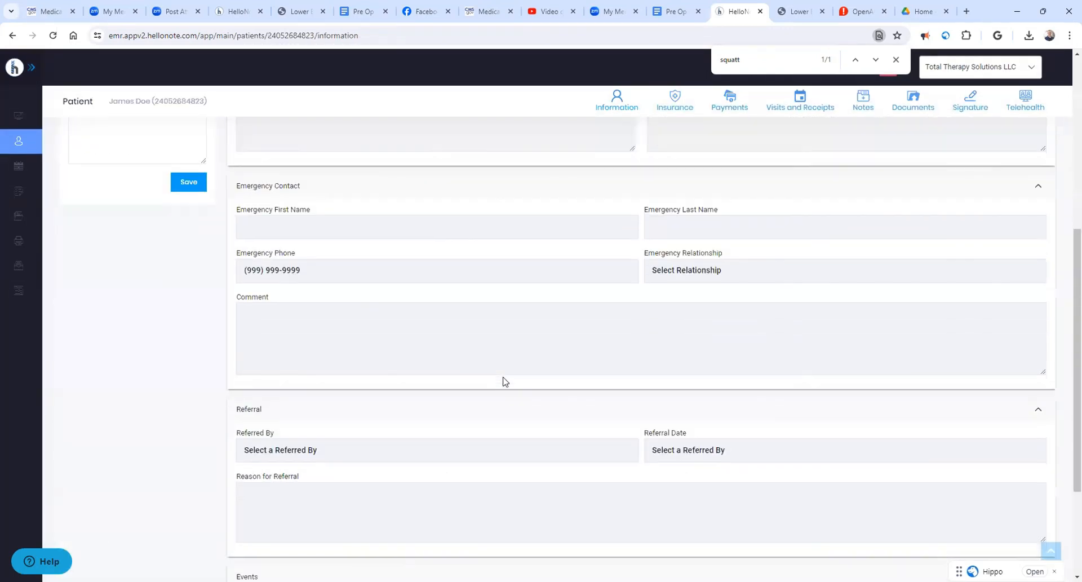
scroll(503, 381, "down", 3)
scroll(527, 384, "up", 9)
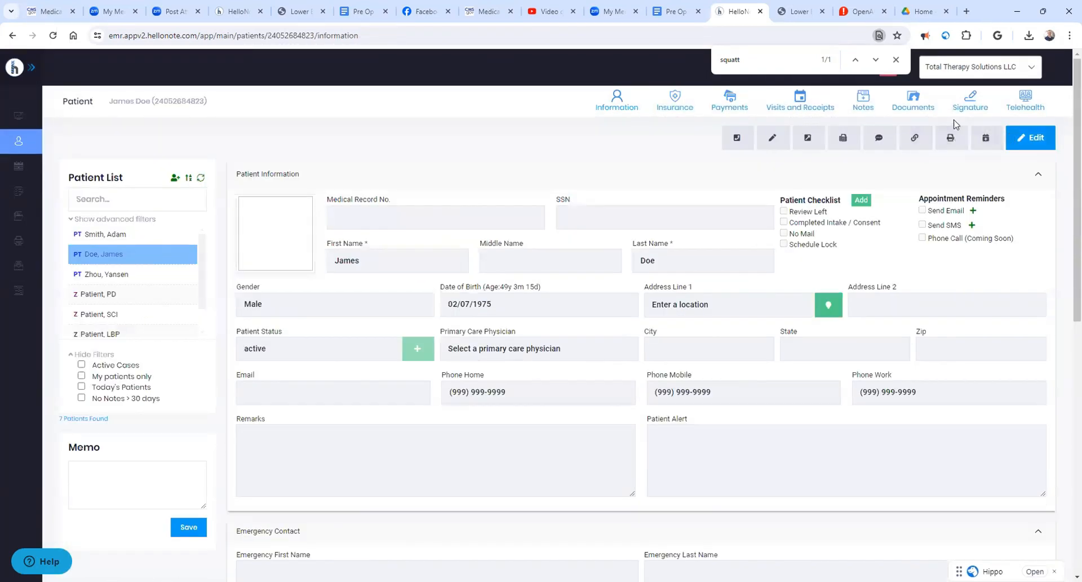
left_click(867, 104)
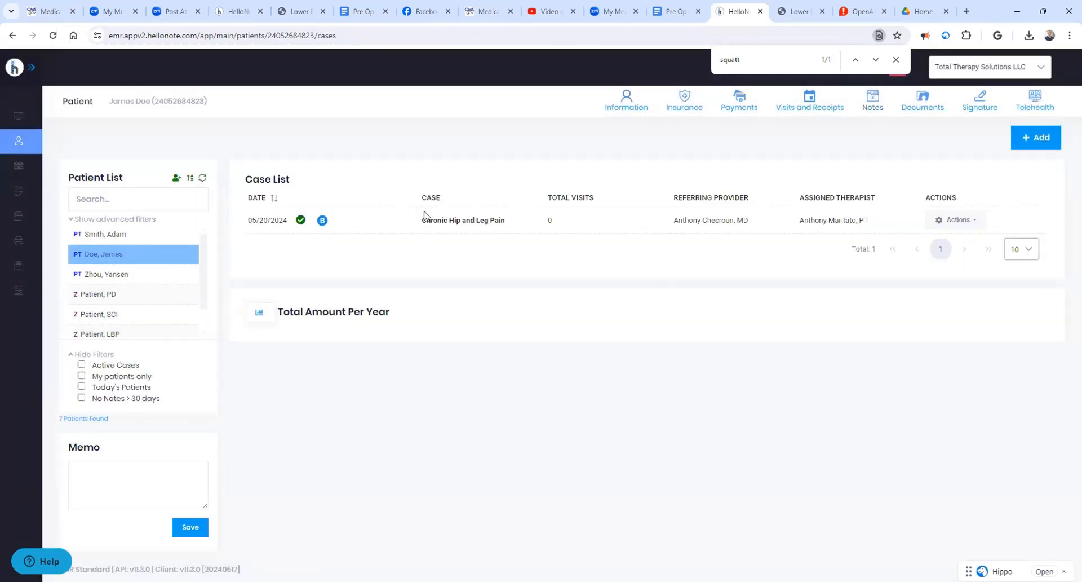
left_click_drag(419, 222, 512, 225)
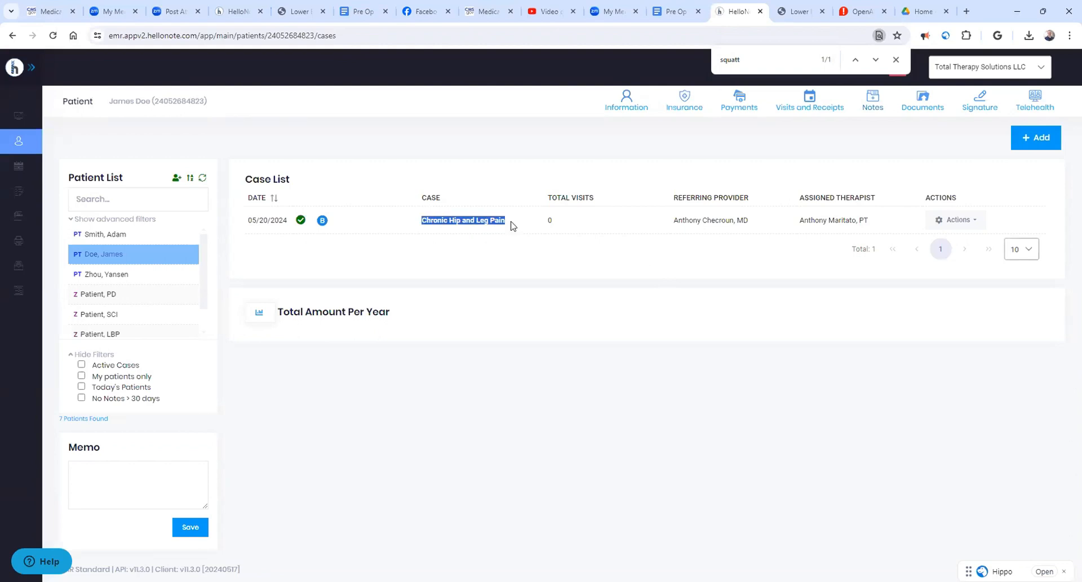
left_click(958, 220)
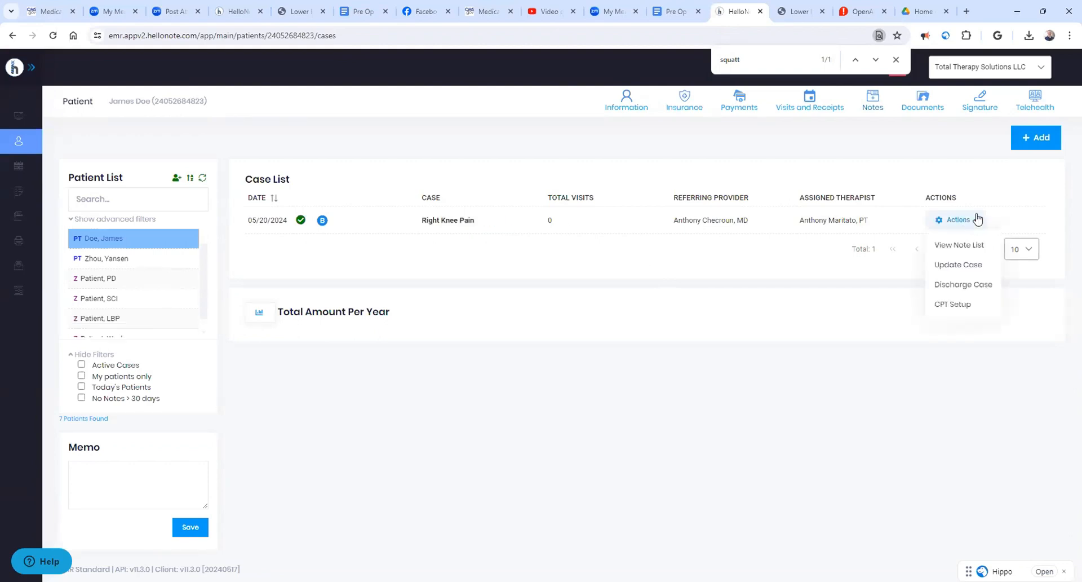
left_click(953, 246)
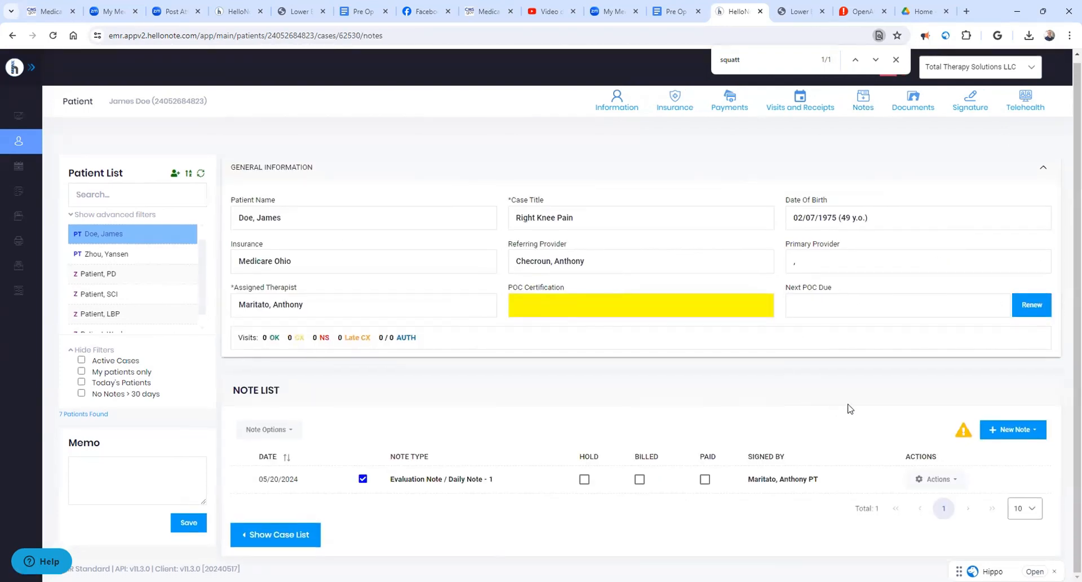
- Delete the existing Evaluation Note / Daily Note from the case's note list and accept the deletion
left_click(933, 478)
left_click(939, 555)
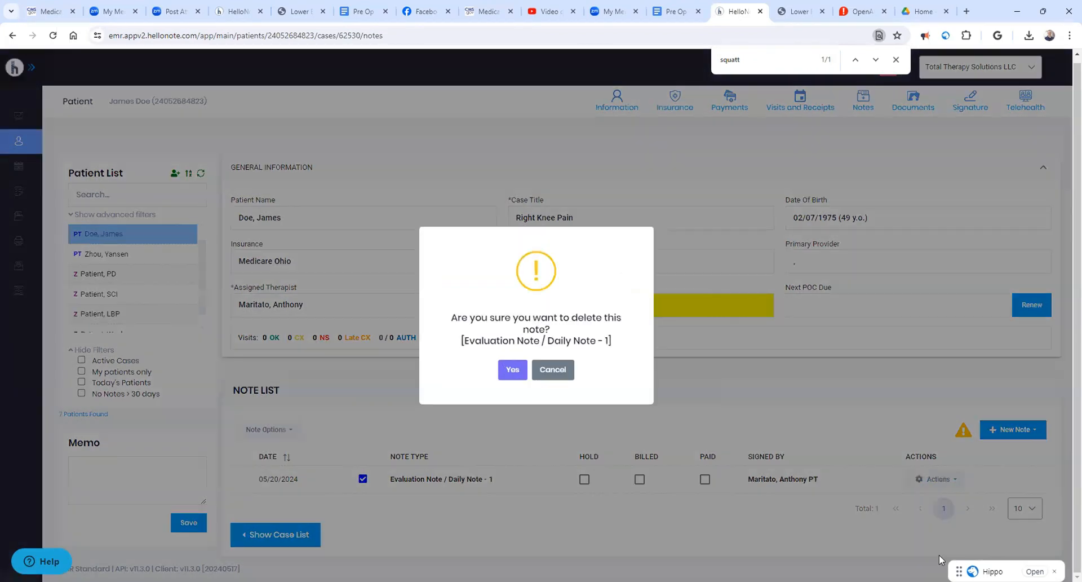
left_click(520, 374)
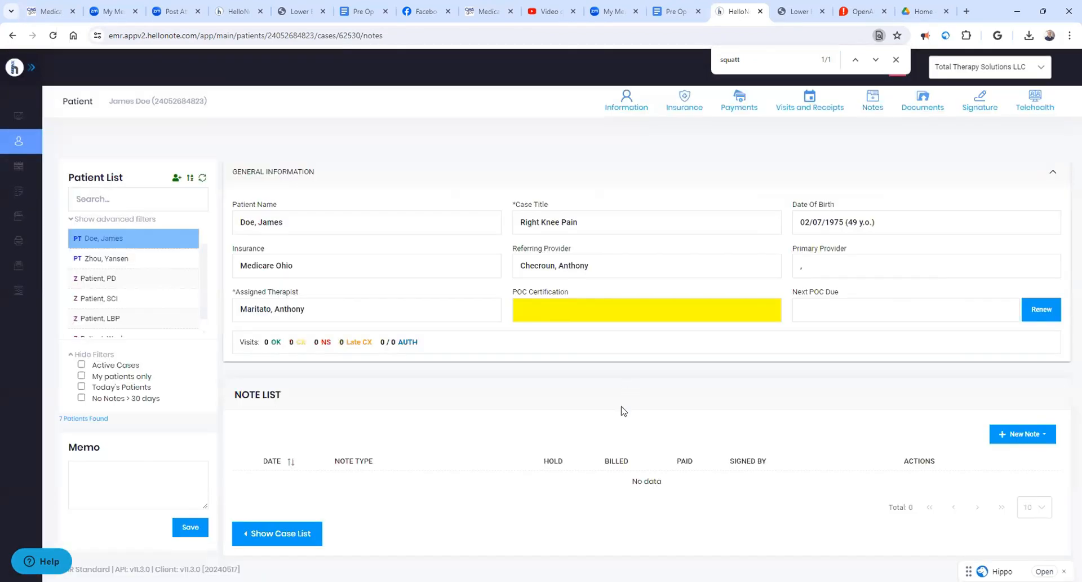
- Create a new evaluation note for the case from the Non-Surgical Knee Pain template
left_click(1021, 434)
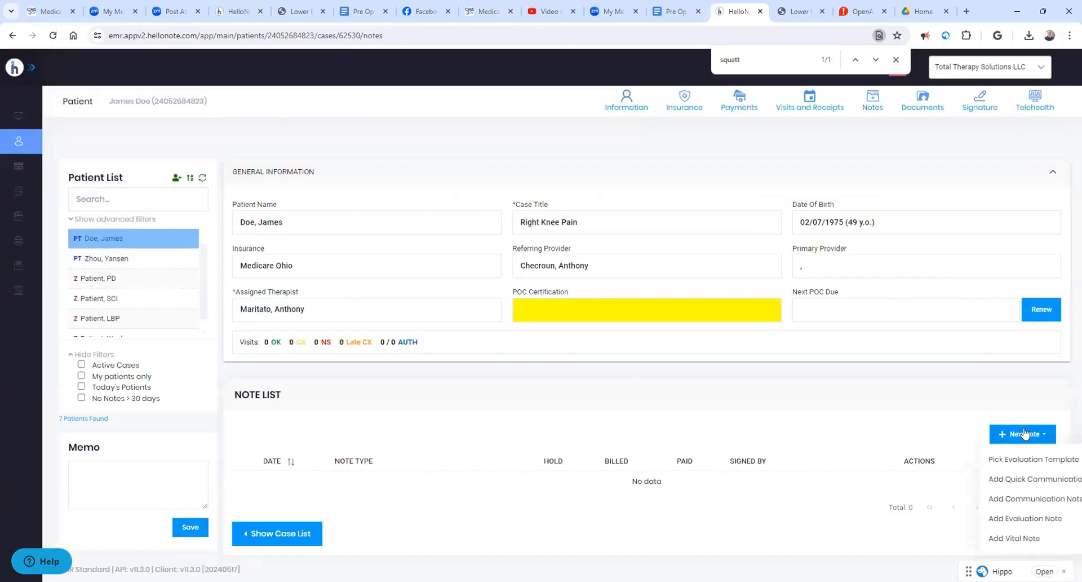
left_click(1031, 469)
left_click(570, 312)
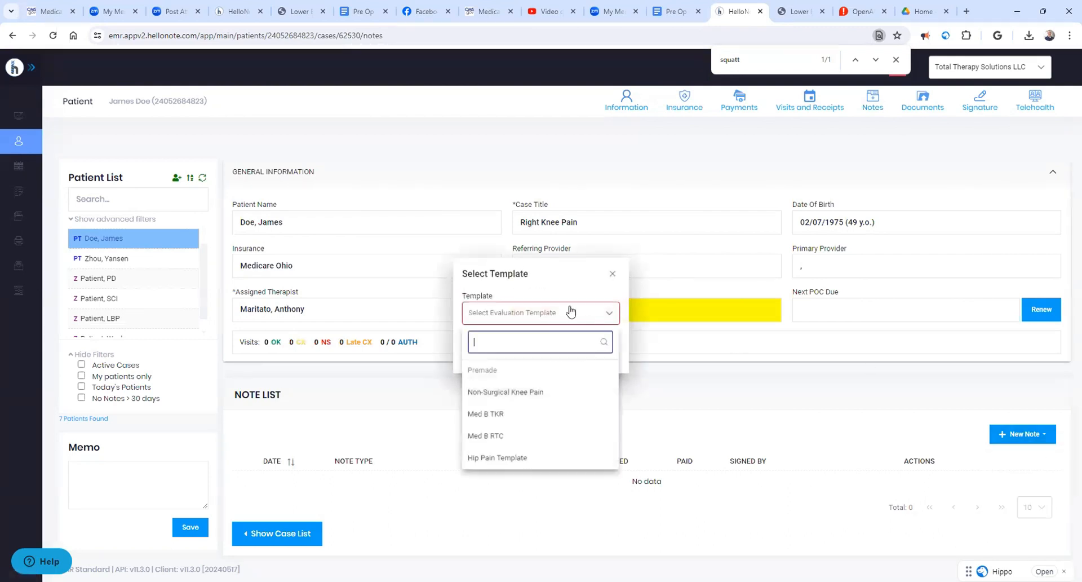
left_click(514, 393)
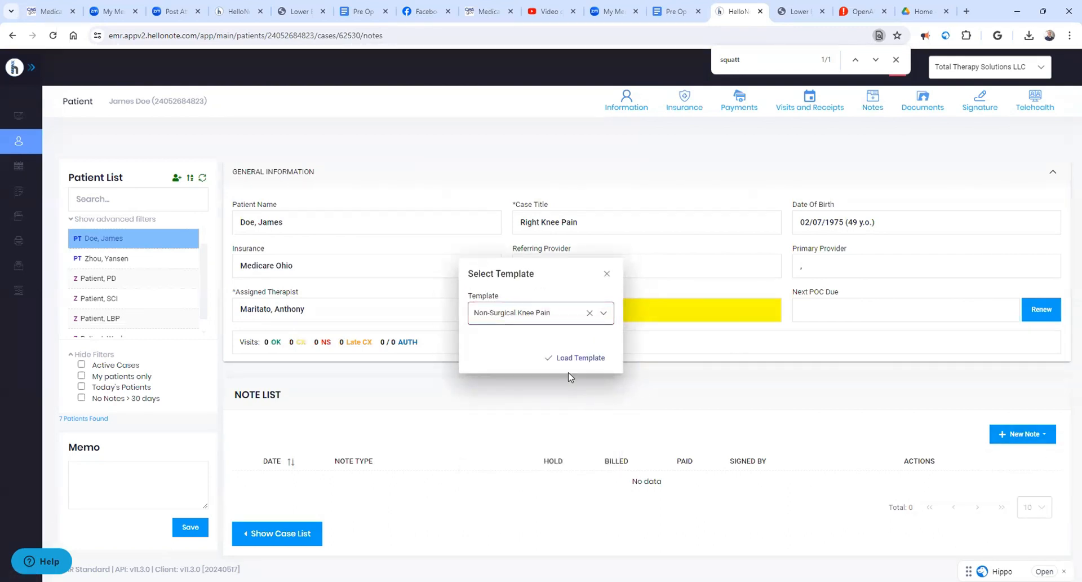
left_click(580, 358)
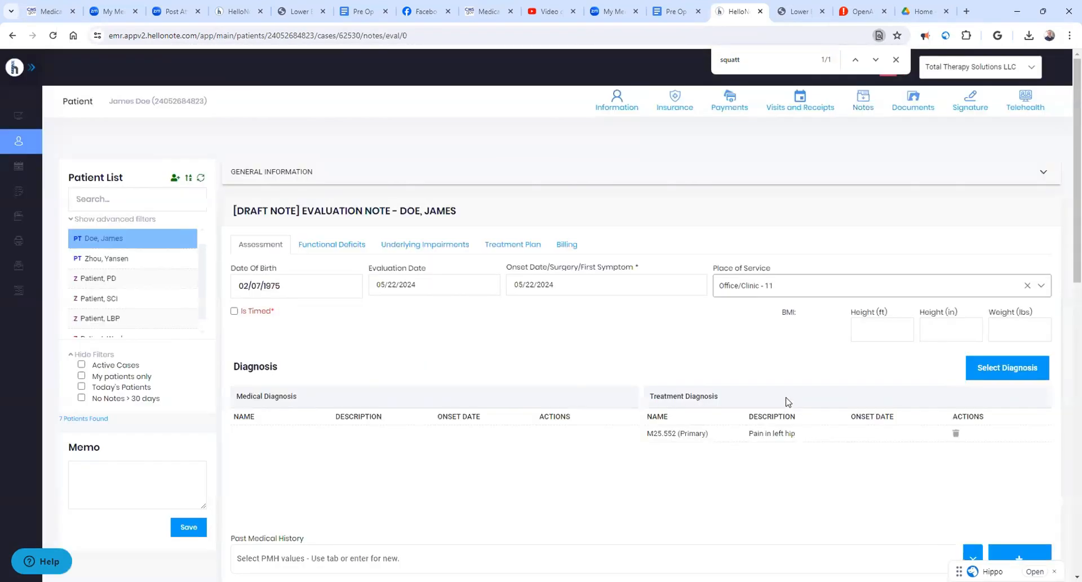
- Mark the evaluation note as timed and set Time In to 11:00 AM
scroll(733, 417, "down", 1)
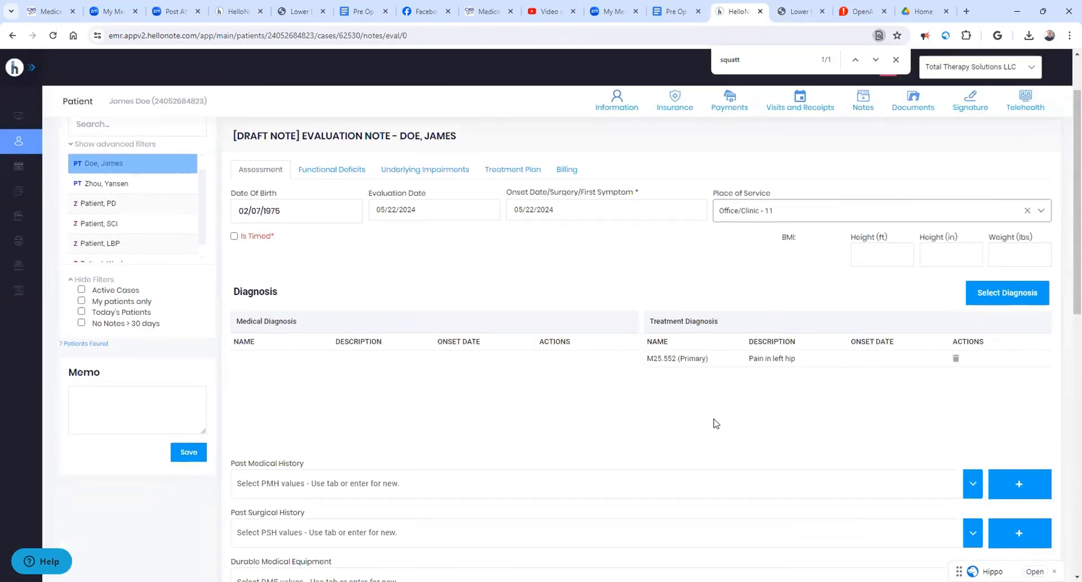
left_click_drag(426, 204, 371, 210)
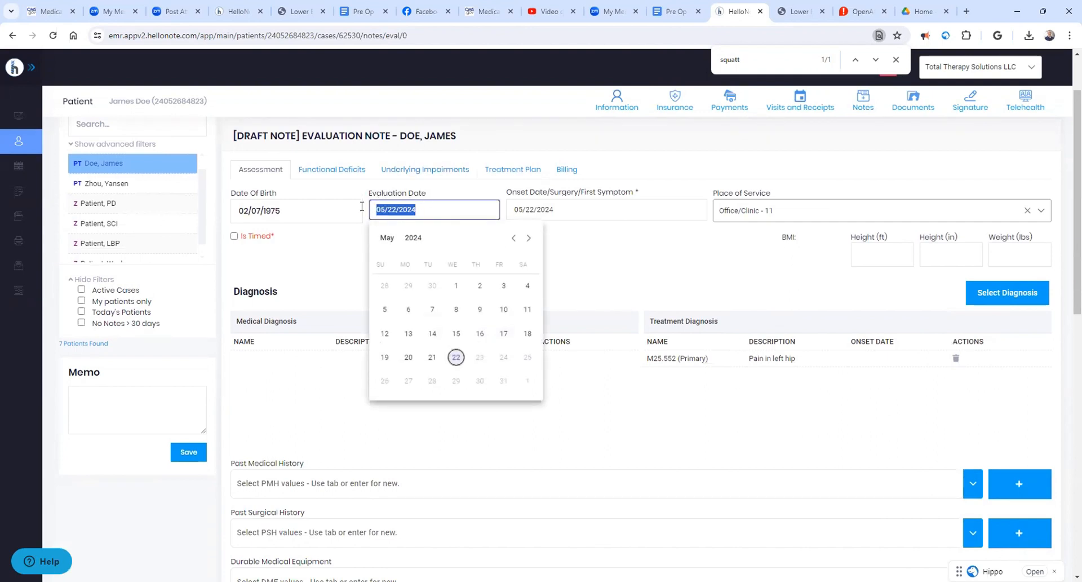
left_click_drag(288, 214, 233, 213)
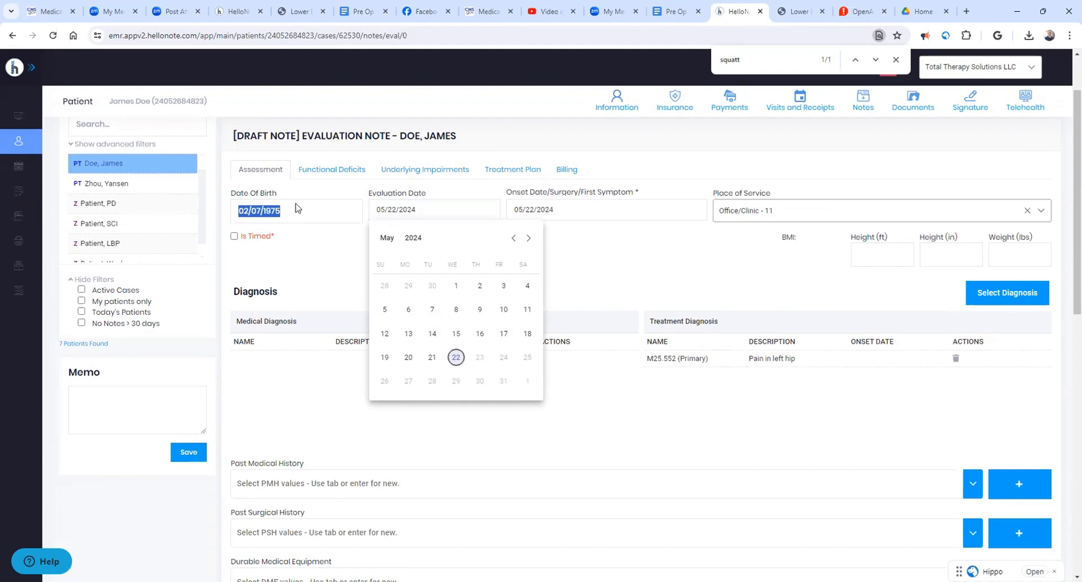
left_click(234, 238)
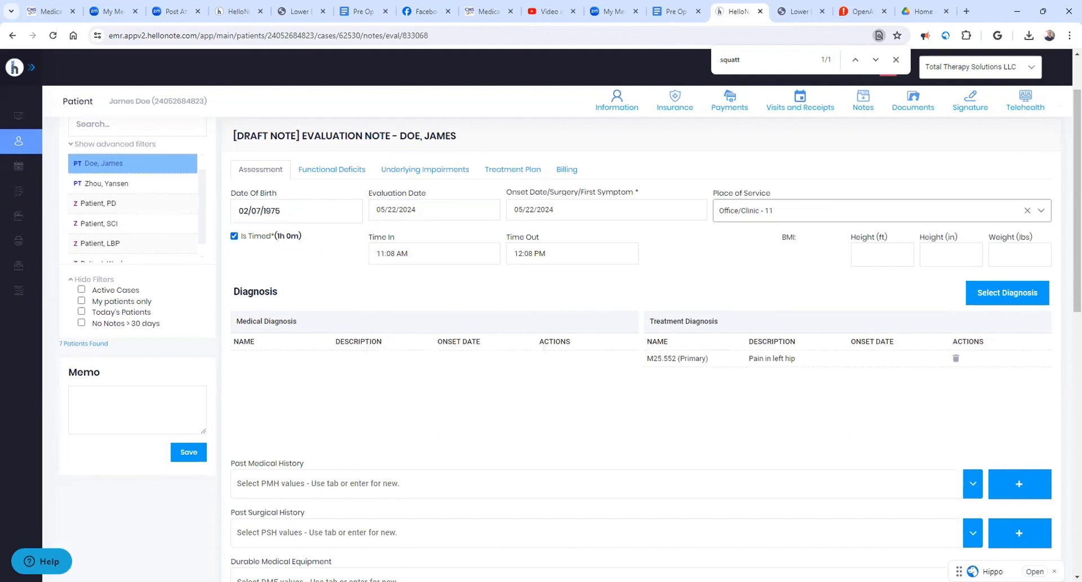
left_click(402, 253)
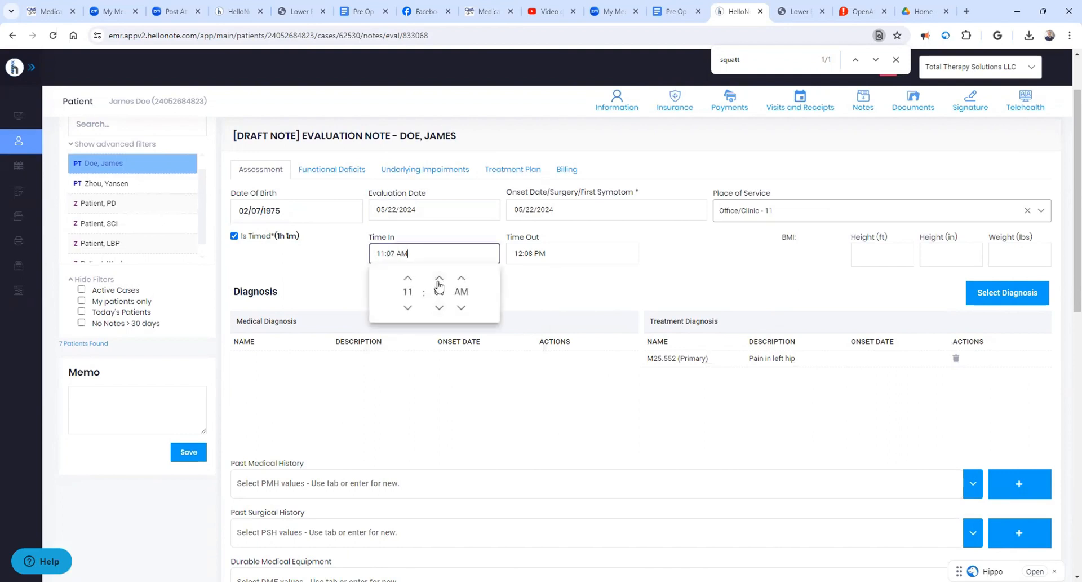
left_click(439, 310)
left_click(440, 309)
left_click(440, 310)
left_click(529, 299)
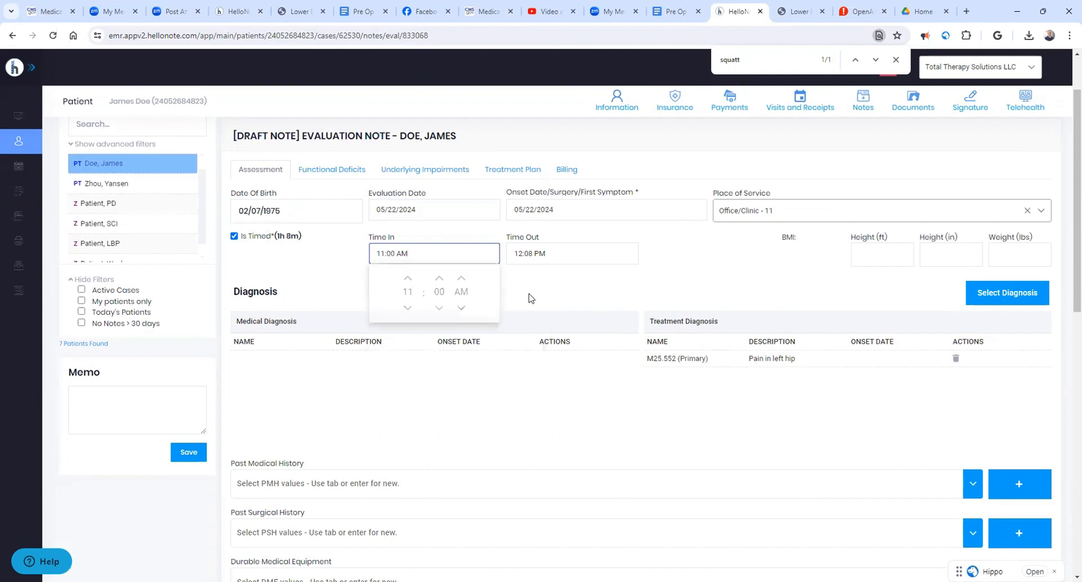
- Review the Assessment section from Place of Service through histories, Reason for Referral, Subjective Complaint, Patient Goals and Medications
left_click(748, 214)
left_click(748, 213)
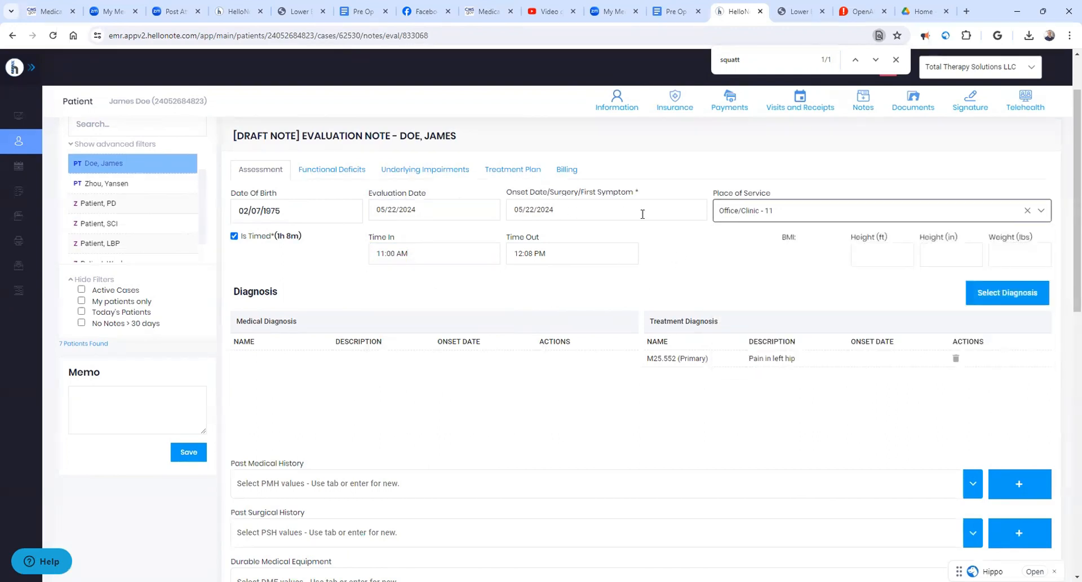
scroll(790, 266, "down", 4)
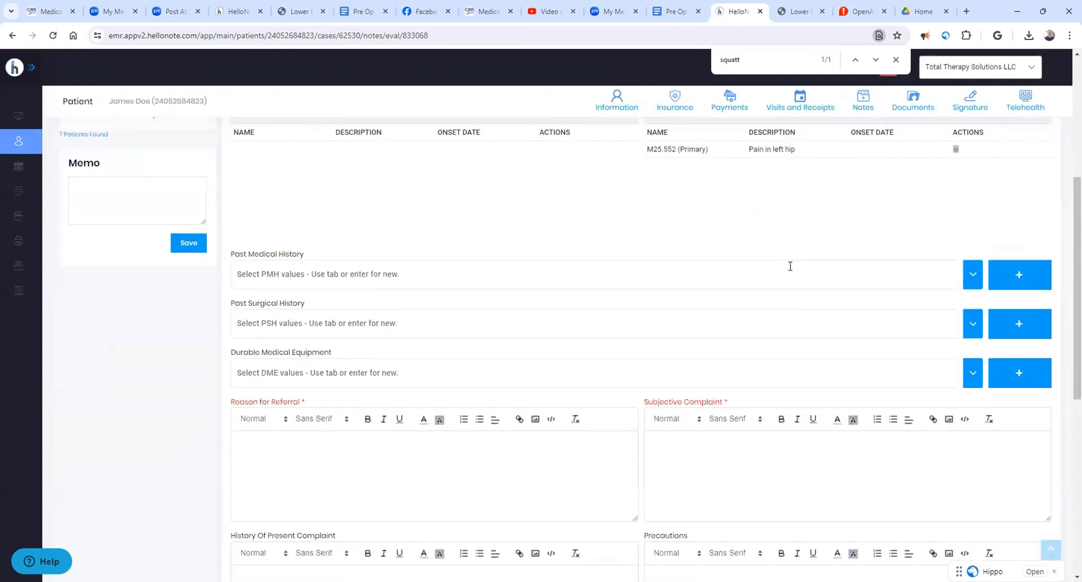
scroll(790, 266, "down", 2)
left_click_drag(246, 311, 587, 312)
left_click_drag(658, 311, 728, 311)
scroll(586, 372, "down", 1)
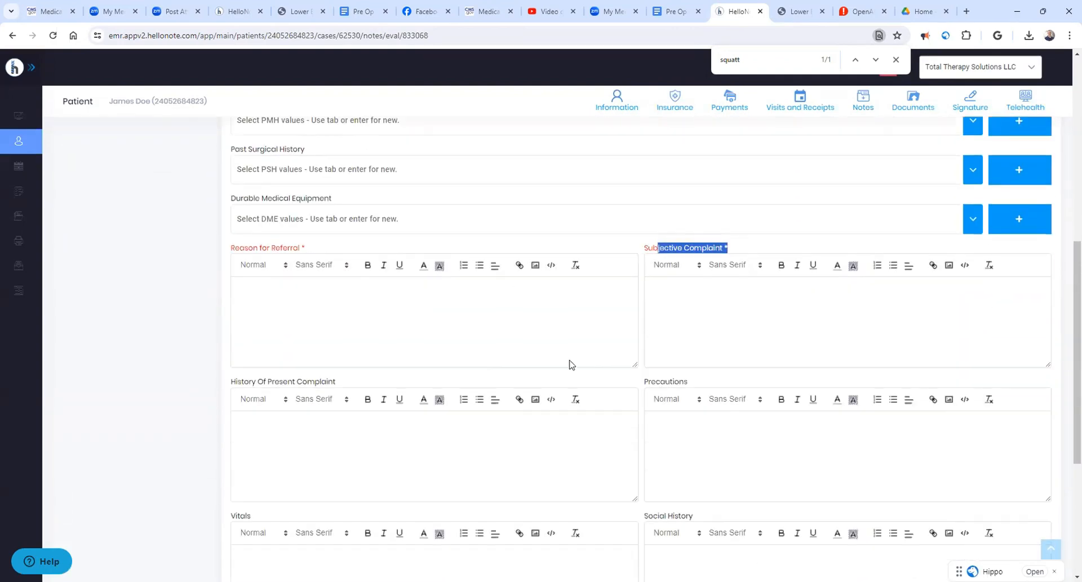
scroll(570, 364, "down", 5)
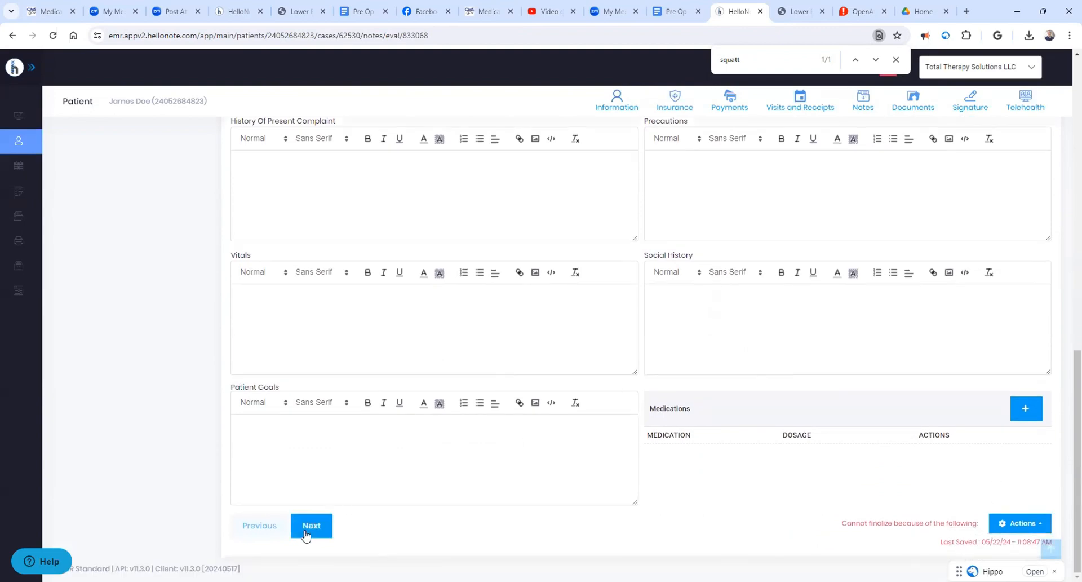
- Go to Functional Deficits and check the Other Areas Not Addressed Above text, including its code-block formatting
left_click(309, 526)
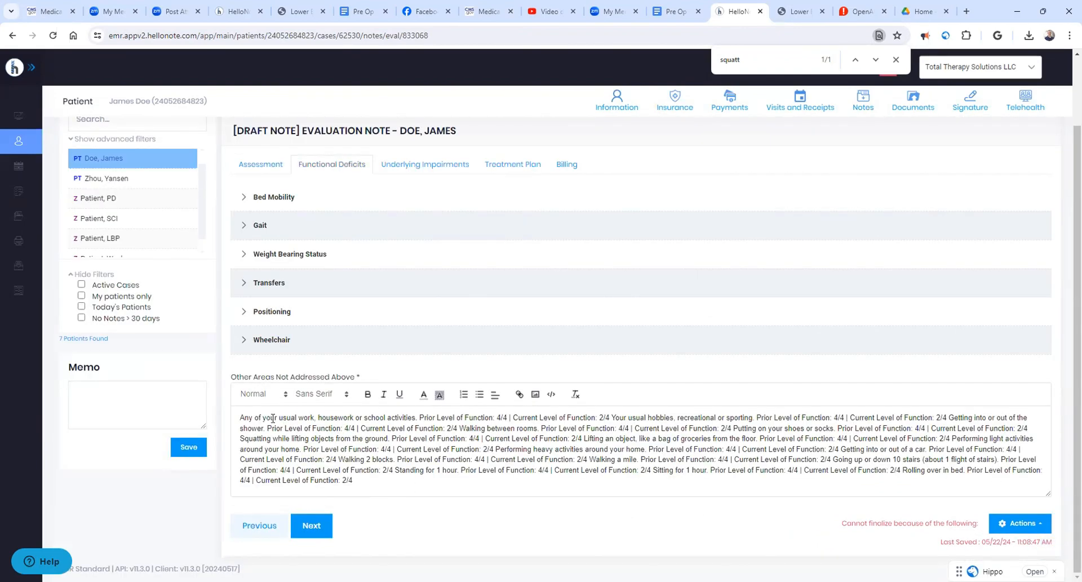
left_click_drag(241, 417, 376, 481)
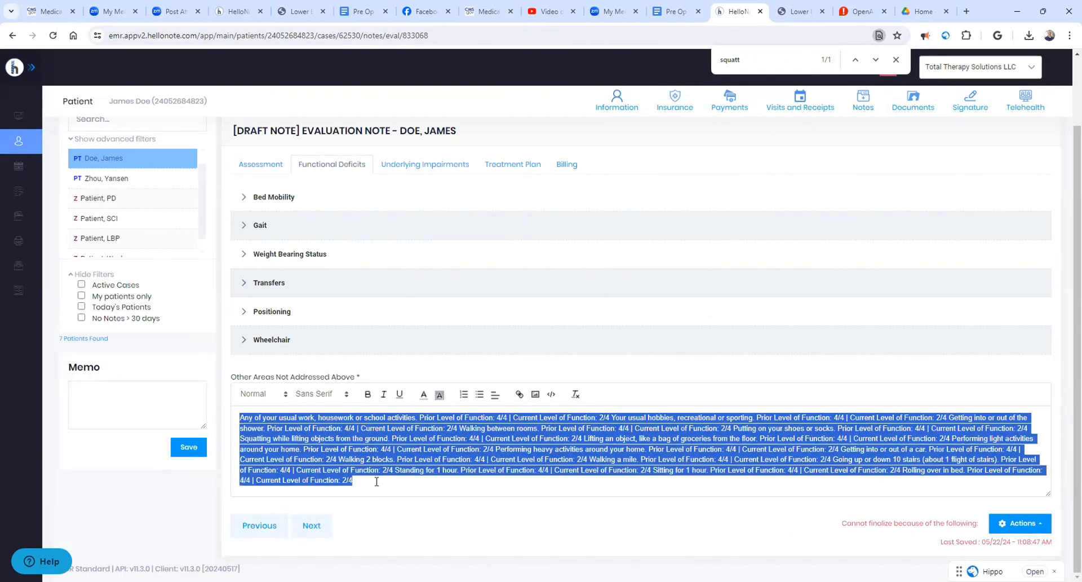
left_click(412, 465)
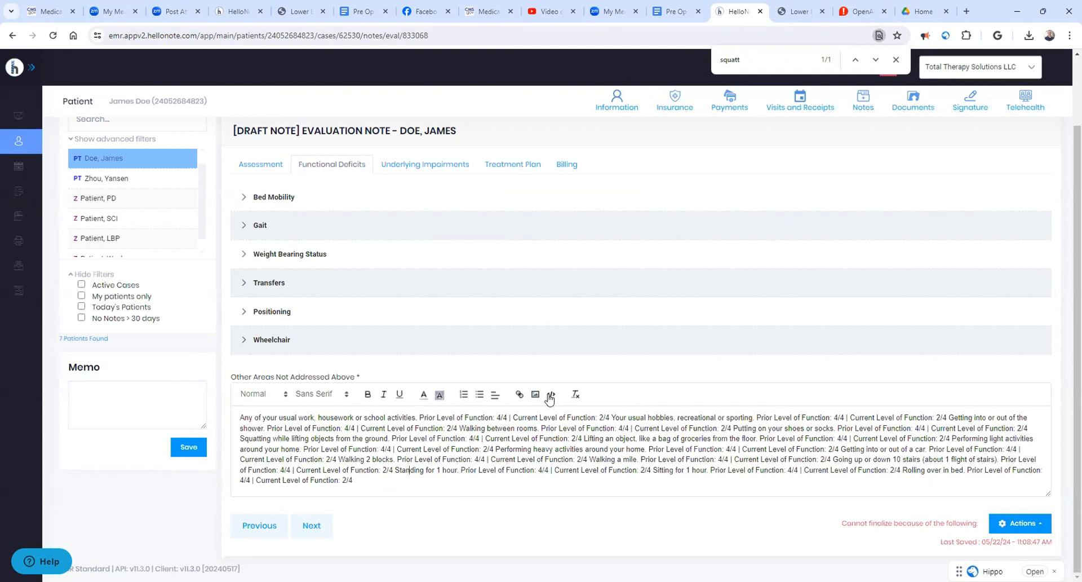
left_click(552, 395)
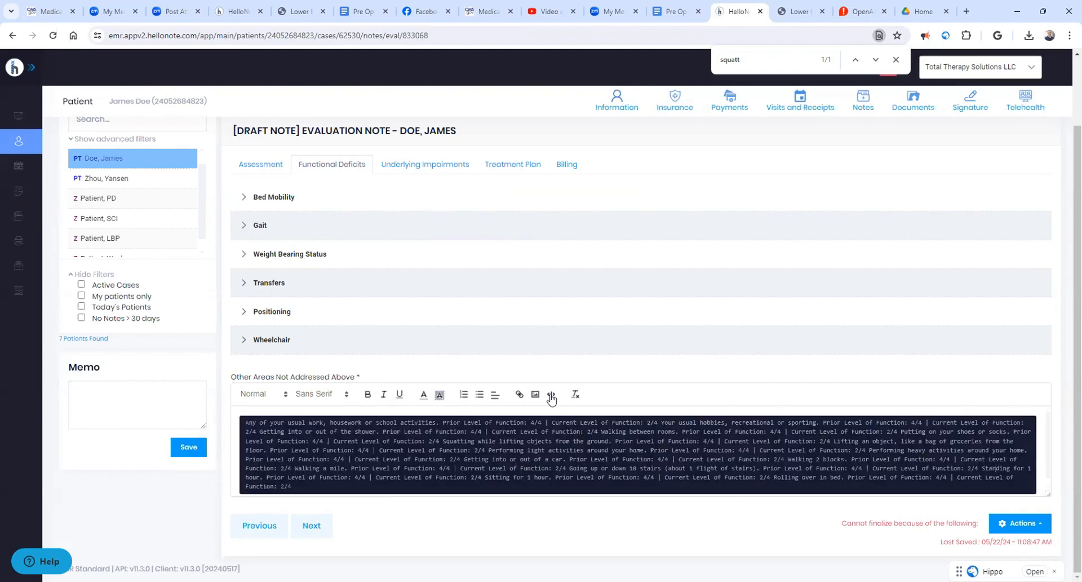
left_click(552, 396)
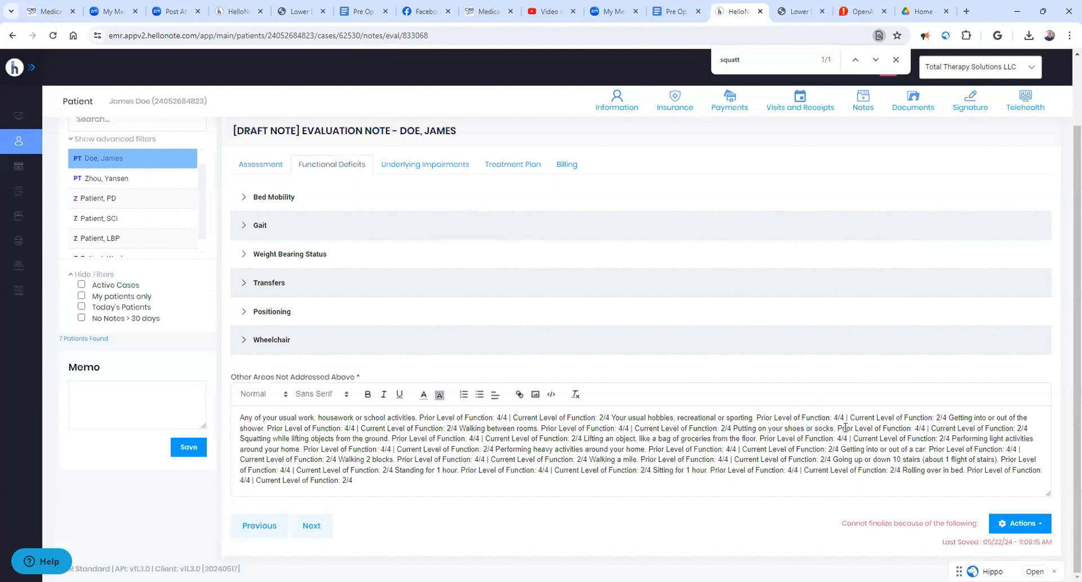
- Change the Current Level of Function for putting on shoes or socks to 3/4
left_click_drag(846, 428, 908, 429)
left_click_drag(739, 428, 1021, 428)
type("3")
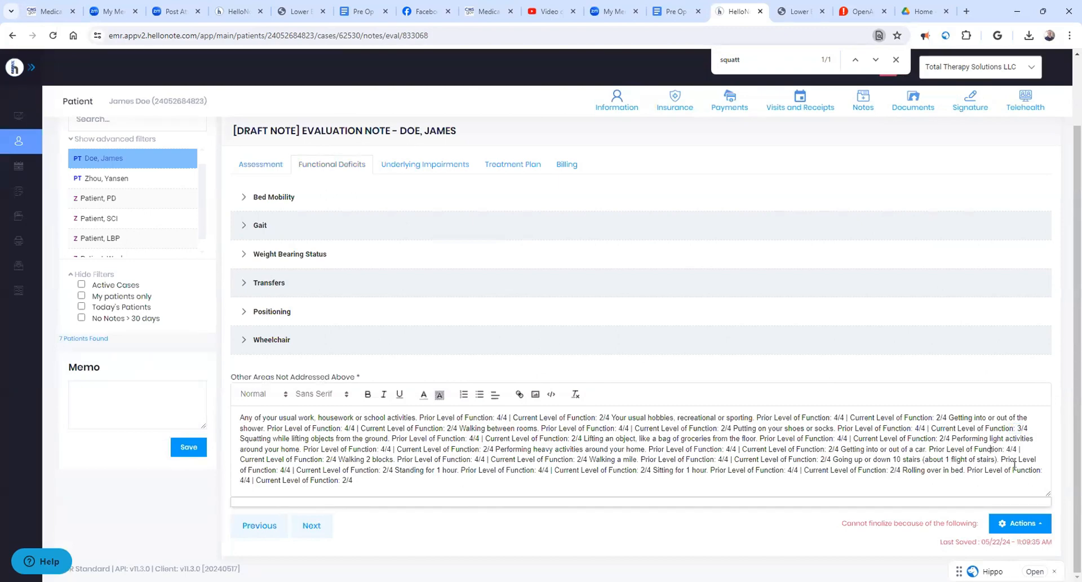
- Go to Underlying Impairments and look over its categories, Edema, Pain Location, Objective Findings and Objective Comments
left_click(311, 524)
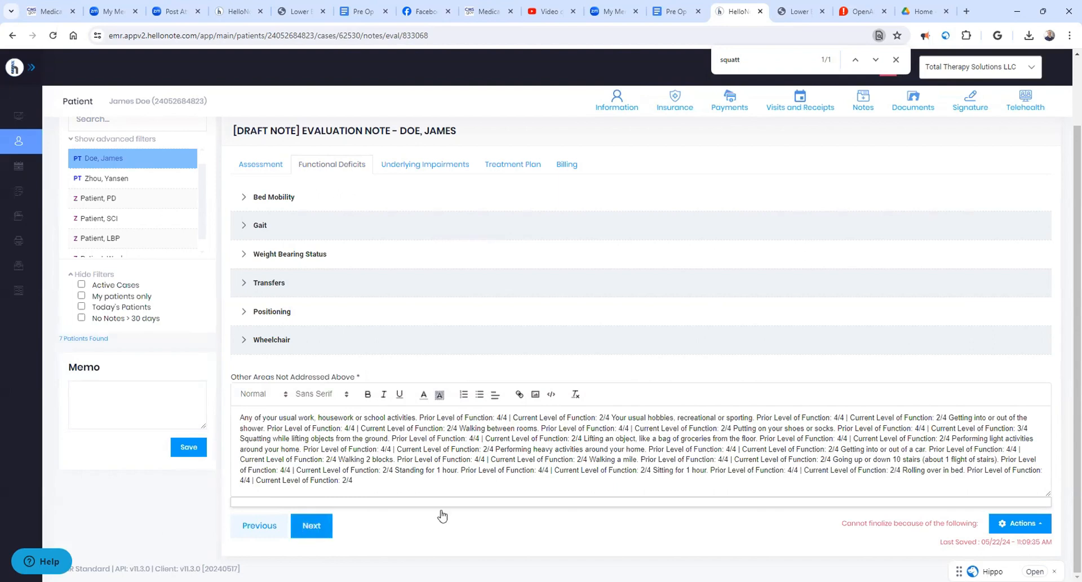
scroll(630, 257, "down", 5)
scroll(632, 257, "down", 3)
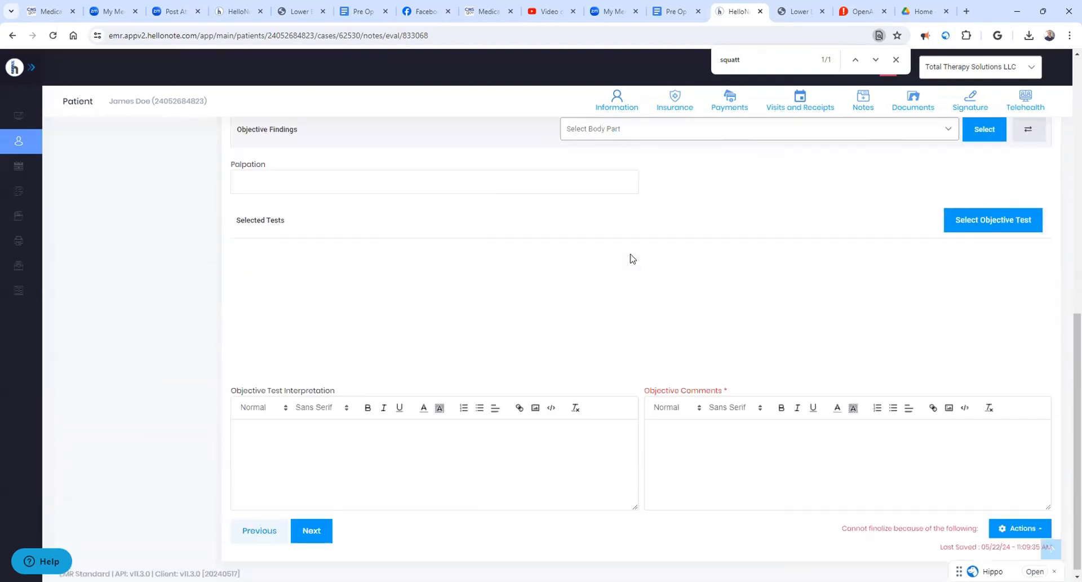
scroll(630, 257, "up", 8)
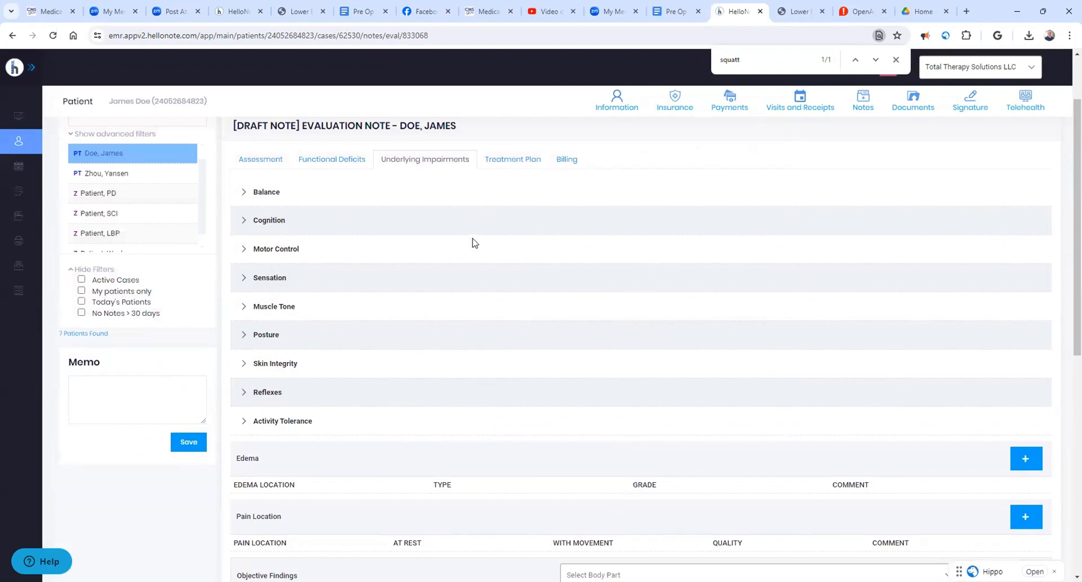
- In the Treatment Plan's long term goals, change the sitting goal to "Sitting for 1 hour in favorite chair" and delete the "Walking a mile" goal
left_click(512, 160)
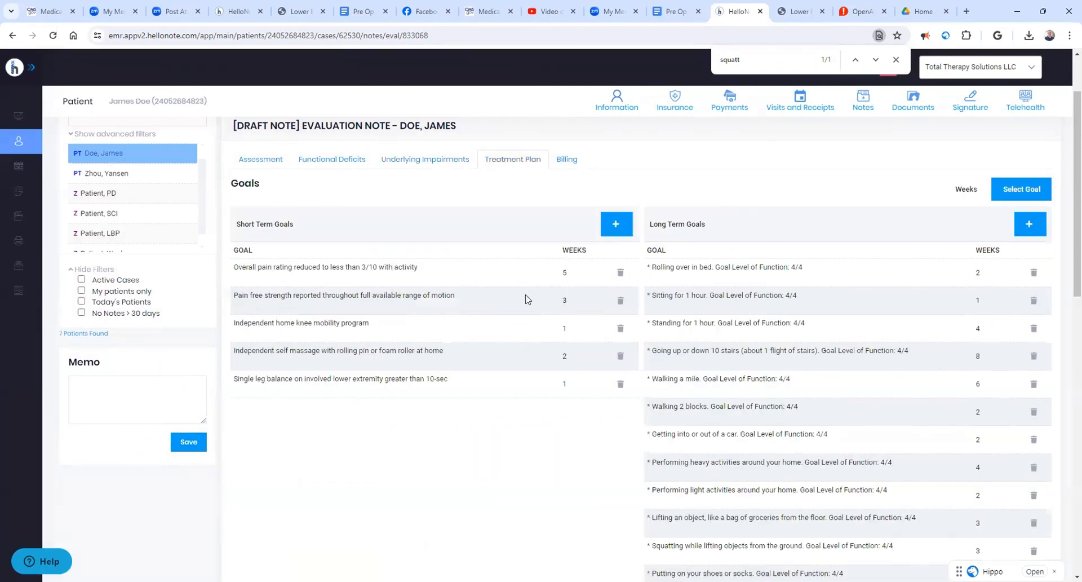
left_click_drag(273, 271, 420, 277)
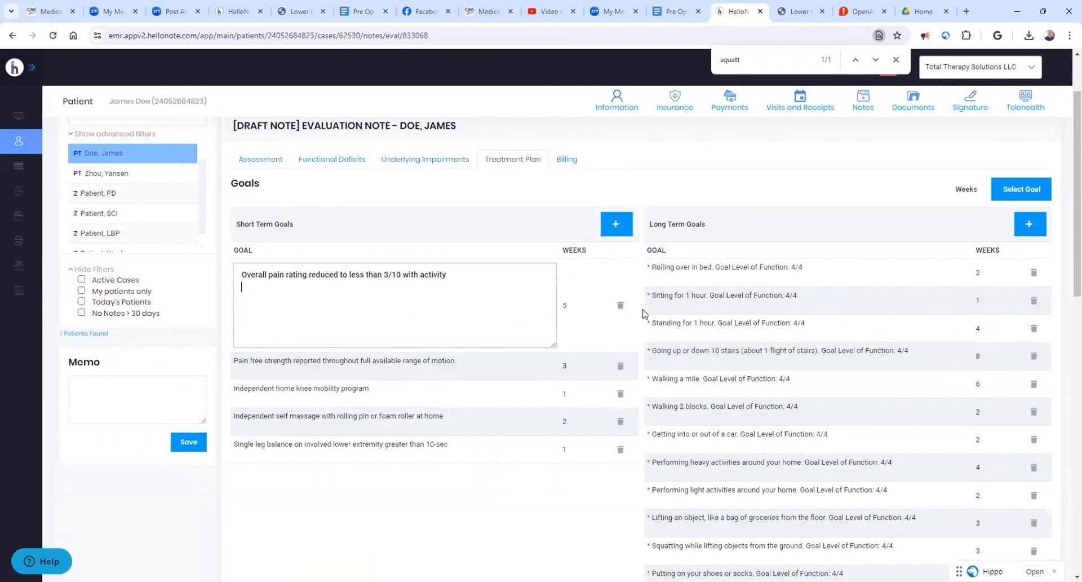
left_click_drag(673, 308, 803, 302)
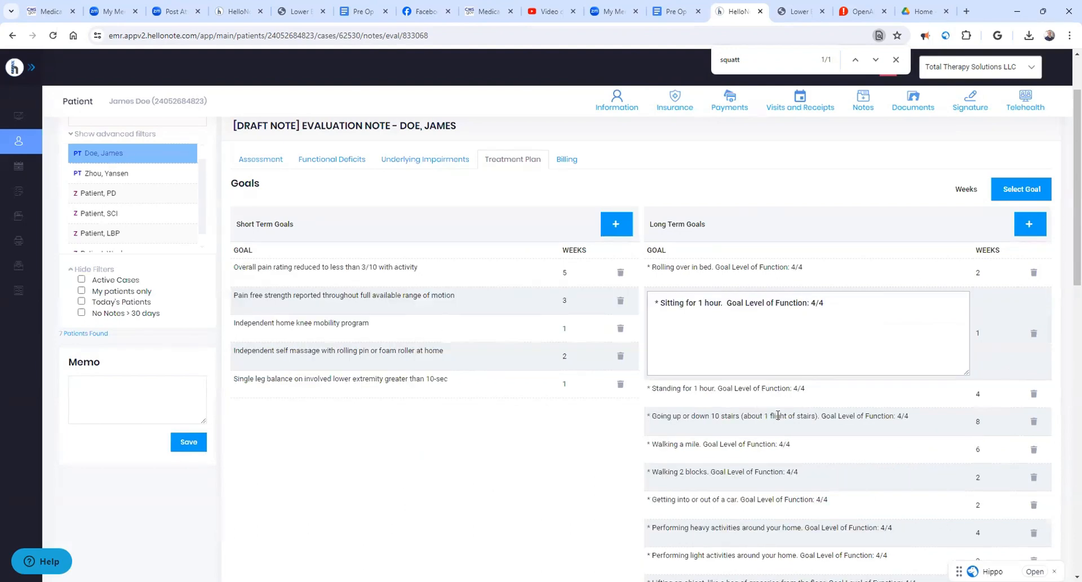
left_click(772, 331)
type("in favorite")
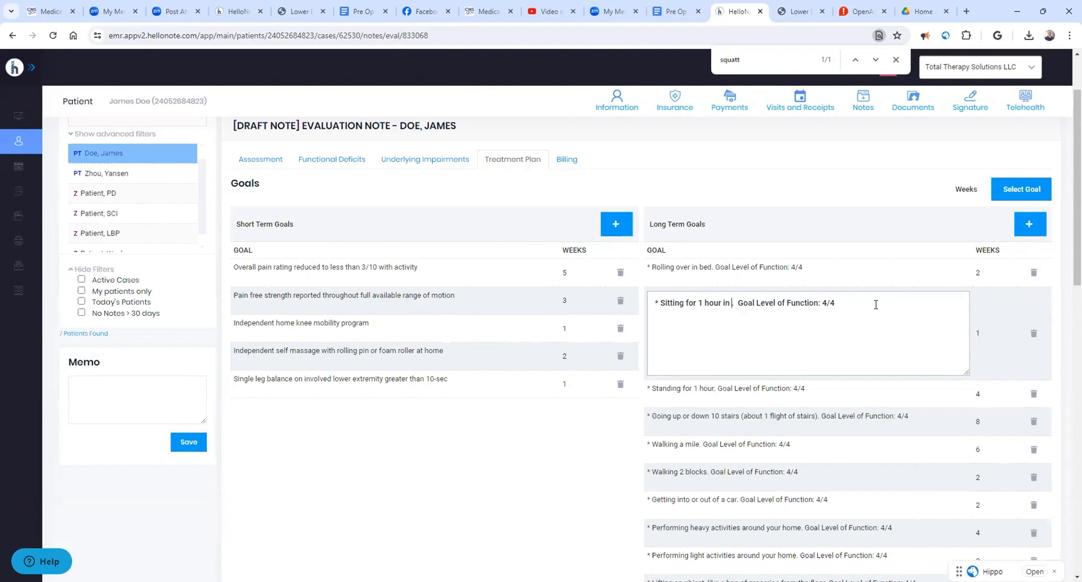
type(" chair")
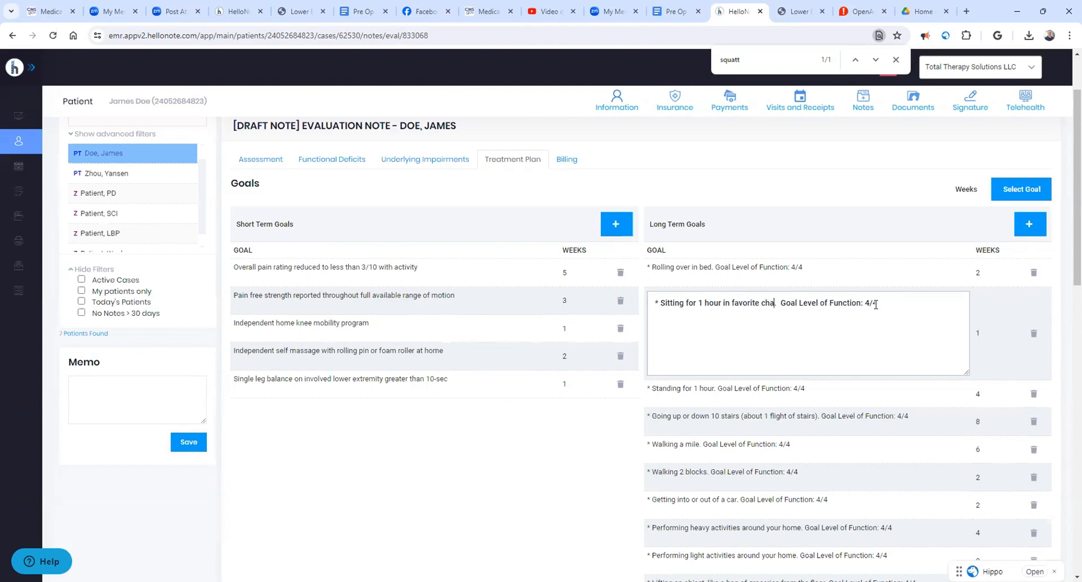
left_click(863, 208)
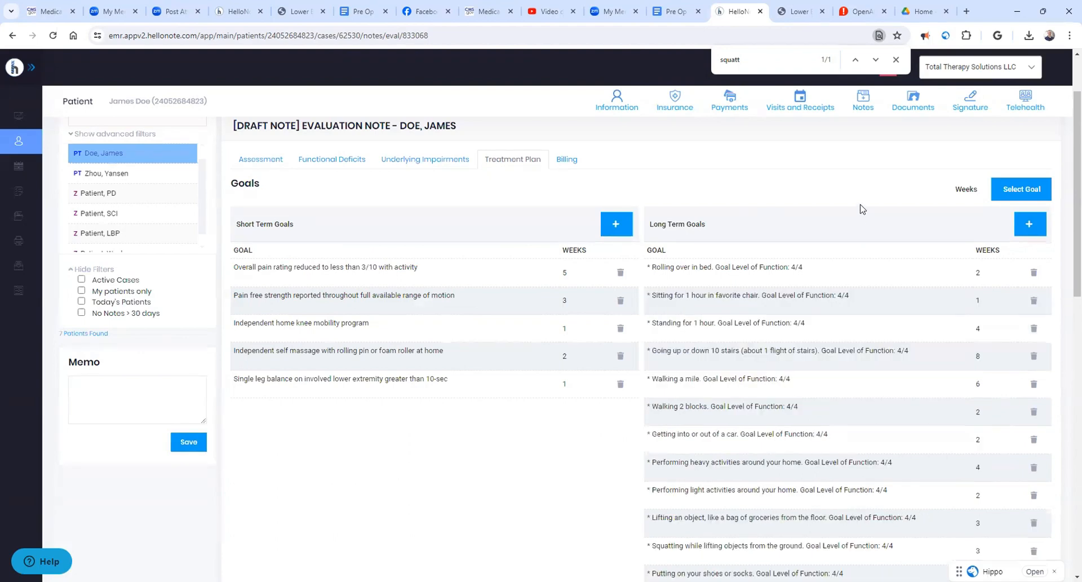
scroll(791, 313, "down", 1)
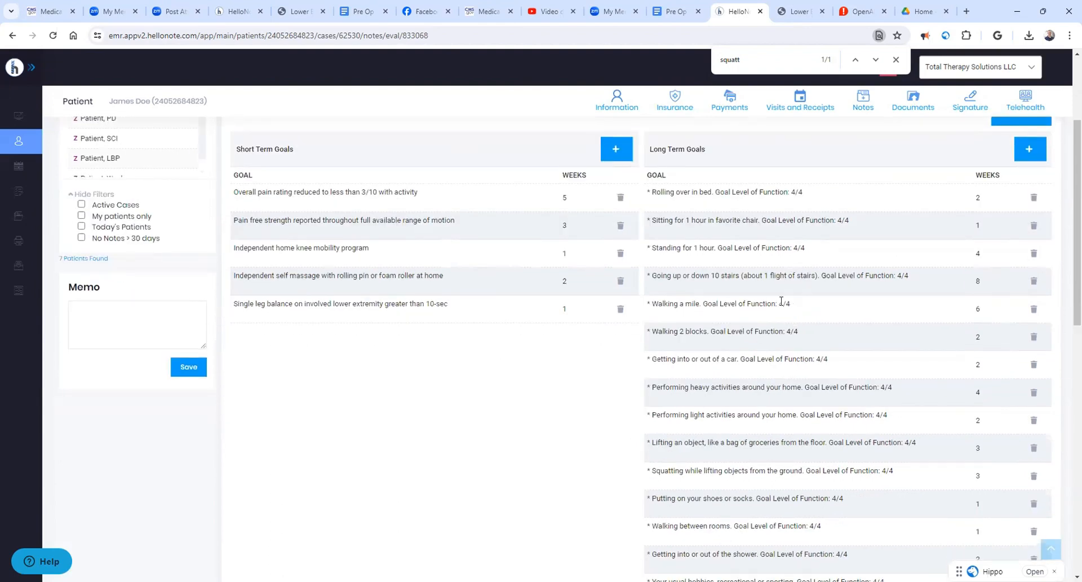
left_click(1034, 310)
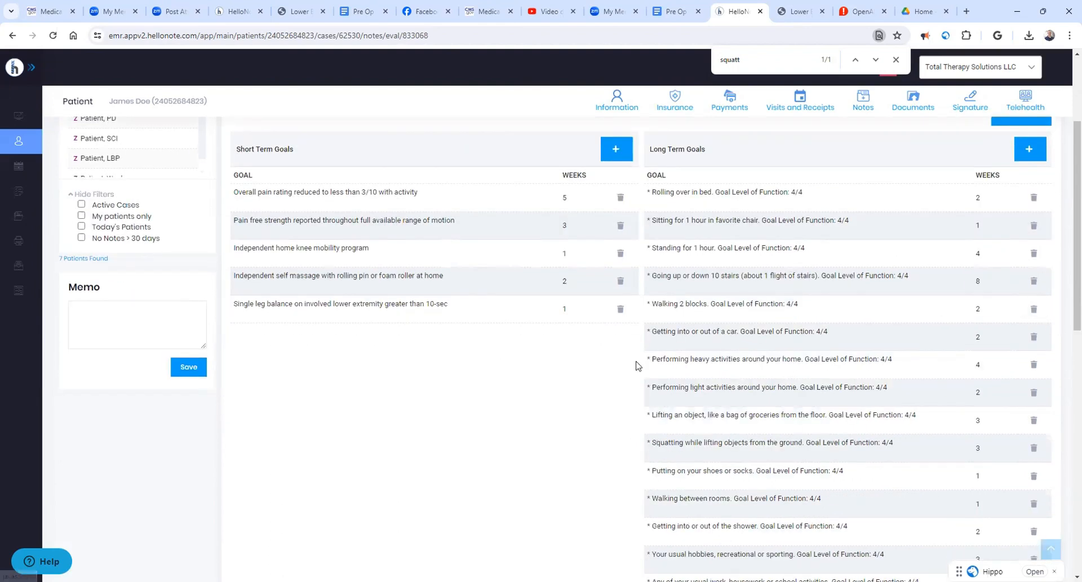
- Review the rest of the Treatment Plan, from Components Of Evaluation and Recommended Treatment through Patient Education and the Plan text
scroll(620, 359, "down", 5)
scroll(620, 359, "down", 1)
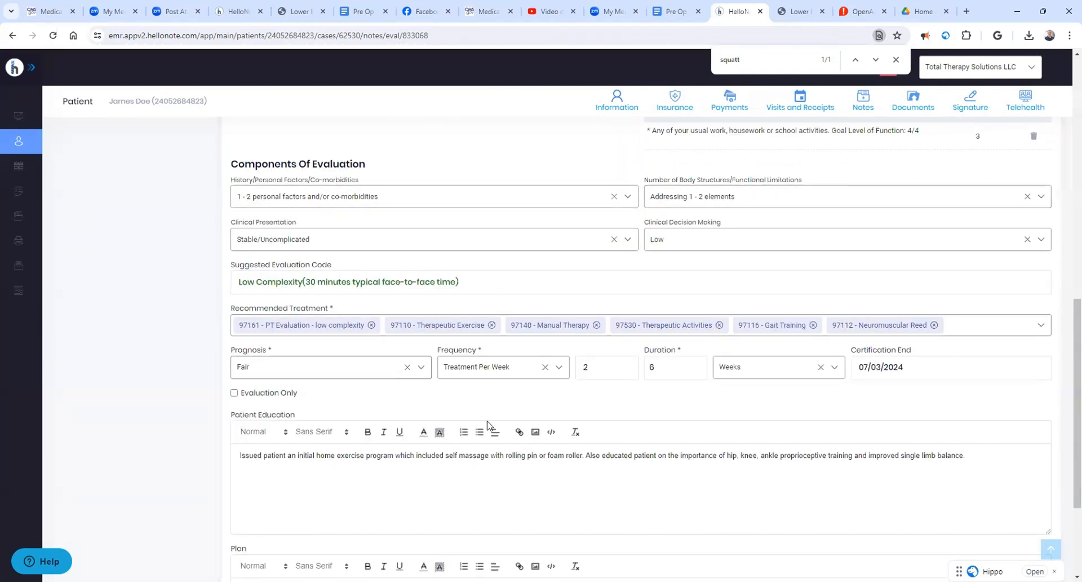
scroll(496, 427, "down", 1)
scroll(498, 428, "down", 1)
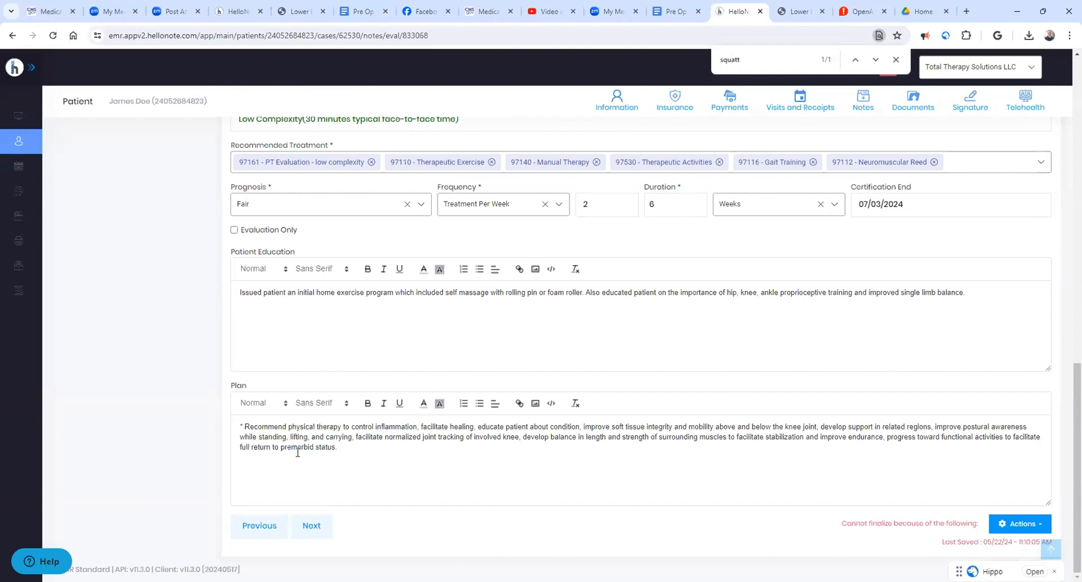
left_click_drag(342, 447, 239, 427)
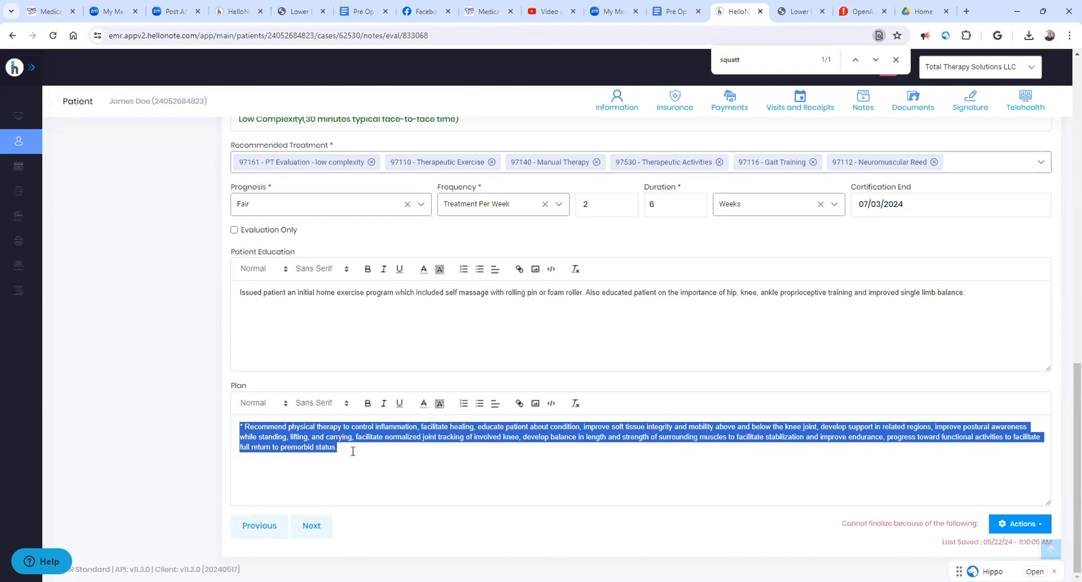
- Go to Billing and look over the Assessment text, flowsheet fields and Tx Performed Today minutes
left_click(318, 530)
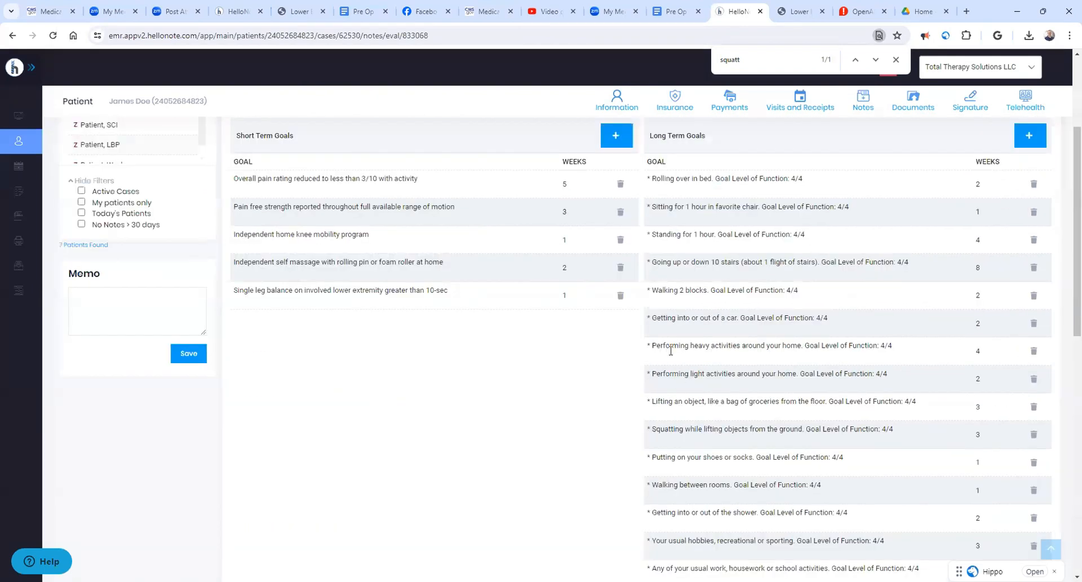
left_click(570, 244)
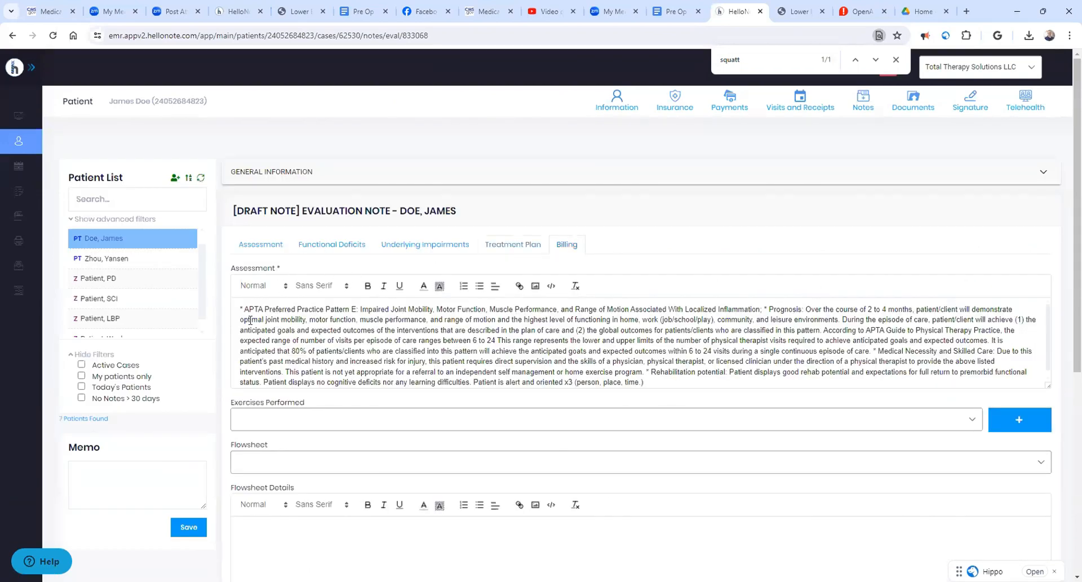
left_click_drag(244, 310, 412, 382)
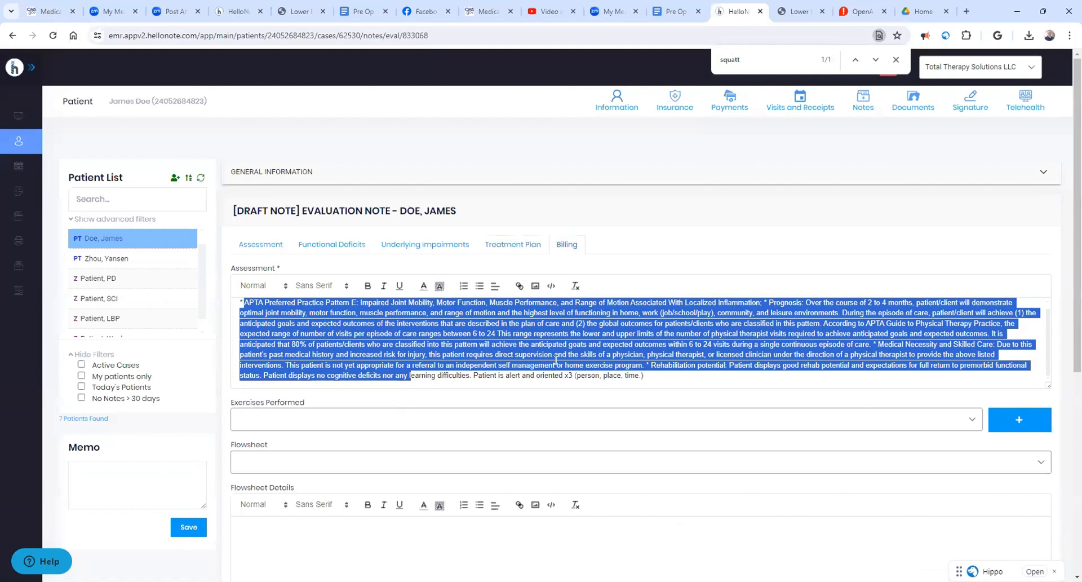
scroll(556, 360, "down", 6)
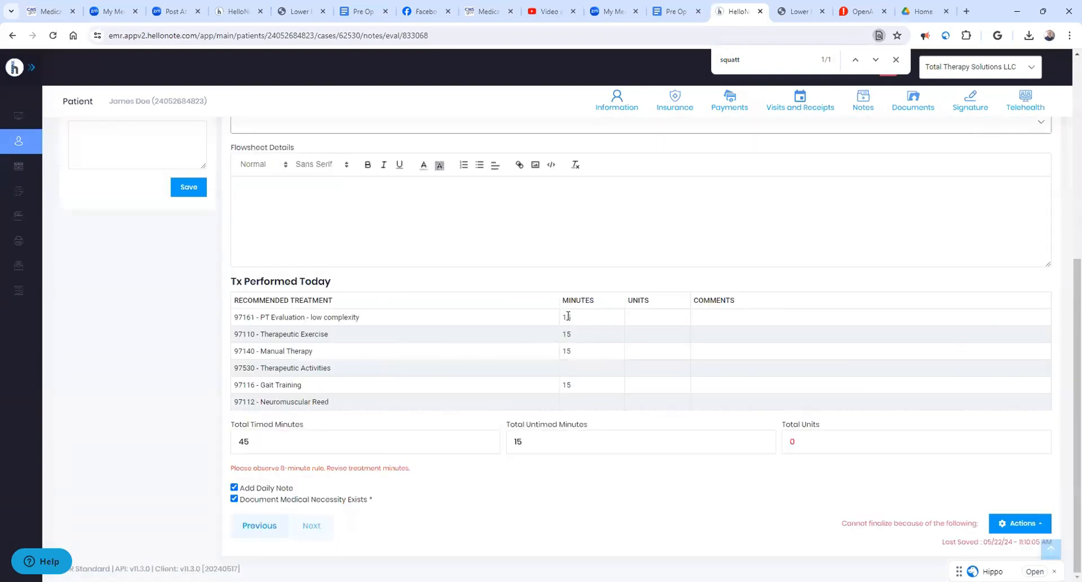
scroll(599, 341, "up", 10)
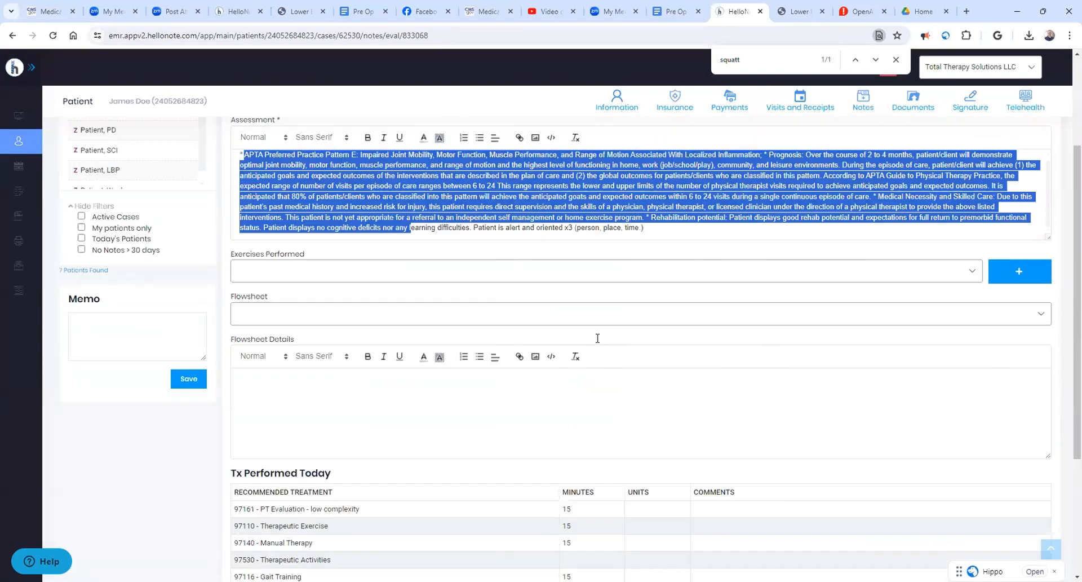
- Return to the note's Assessment section and open Hippo's list of recorded sessions
left_click(267, 248)
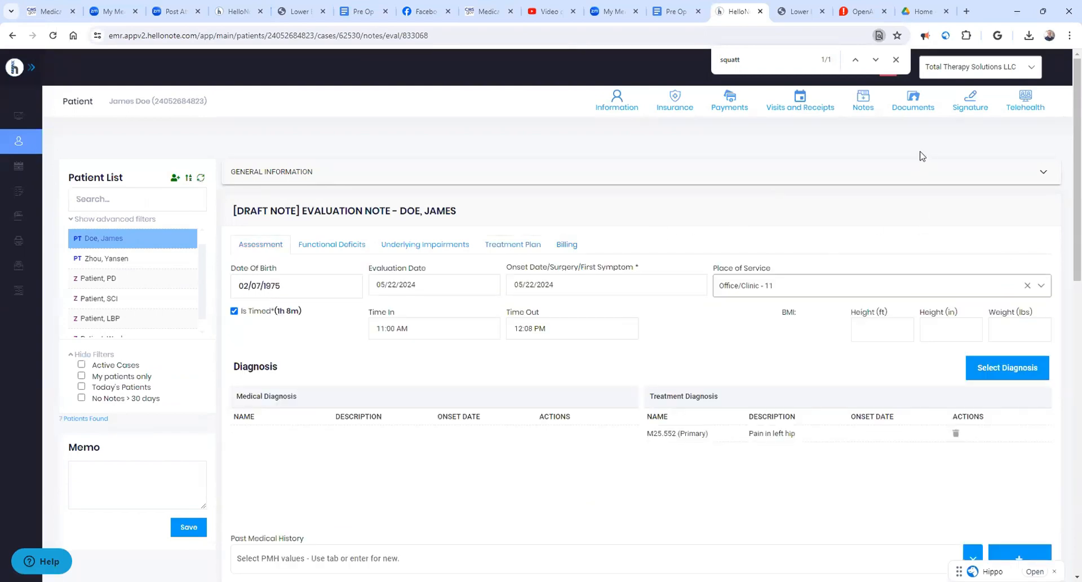
left_click(1035, 572)
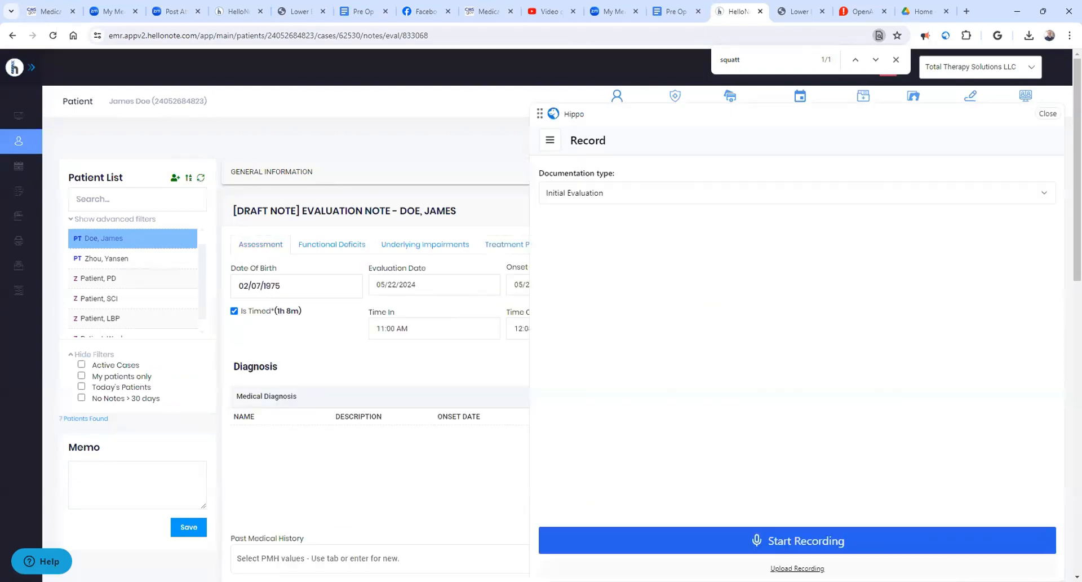
left_click(550, 140)
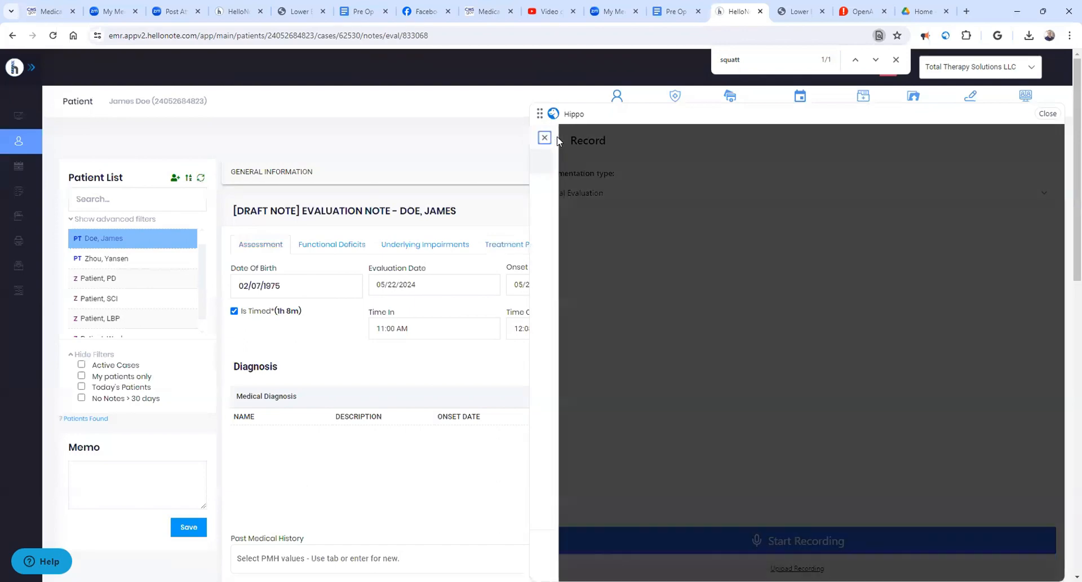
left_click(571, 189)
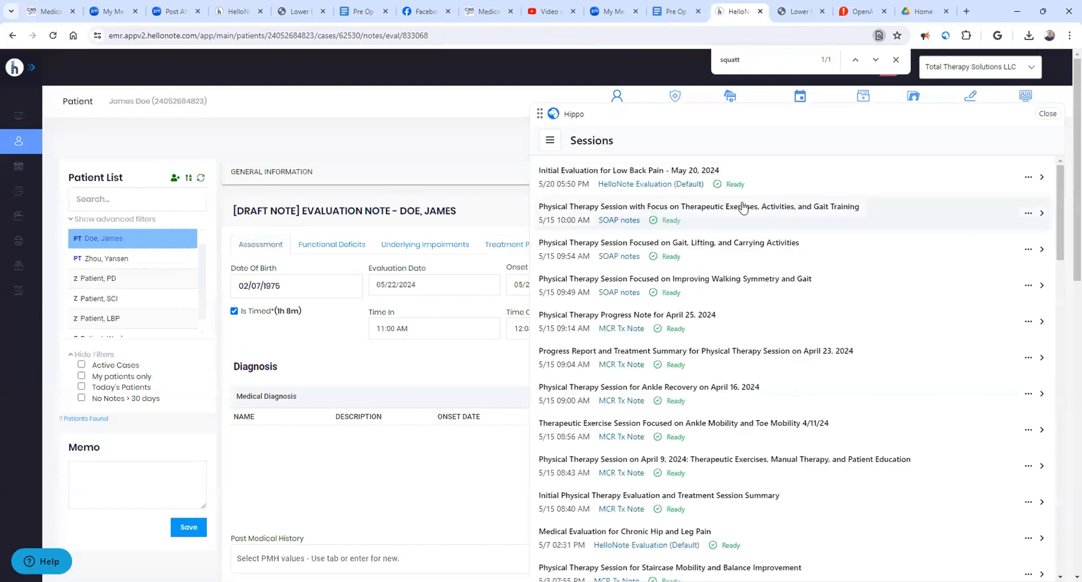
- Search the sessions for "knee" and open "Physical Therapy Session for Improved Bed Mobility After Total Knee Replacement"
key("ctrl+f")
type("knee")
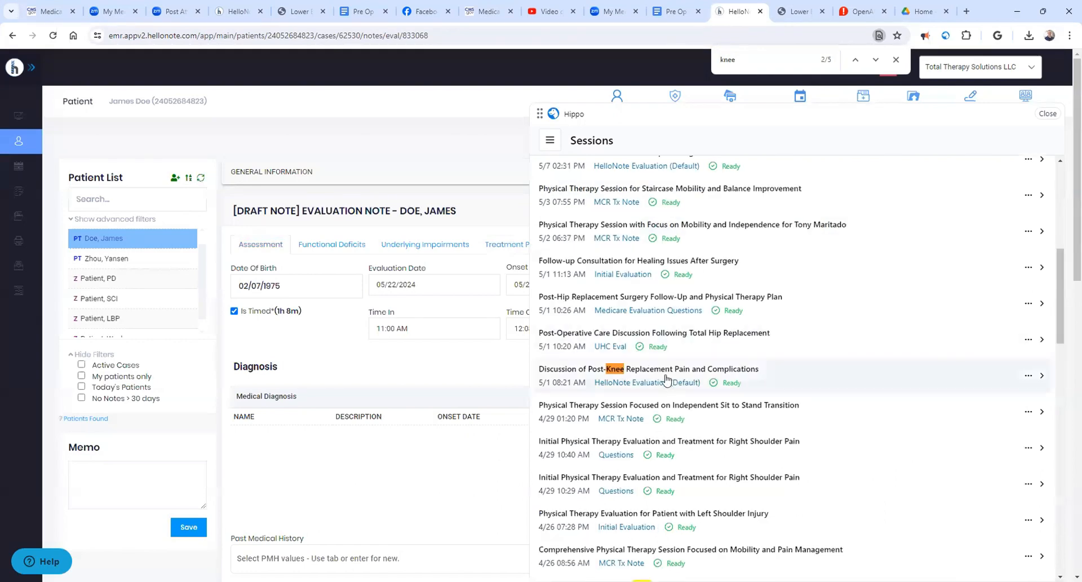
scroll(705, 381, "down", 3)
scroll(712, 382, "down", 2)
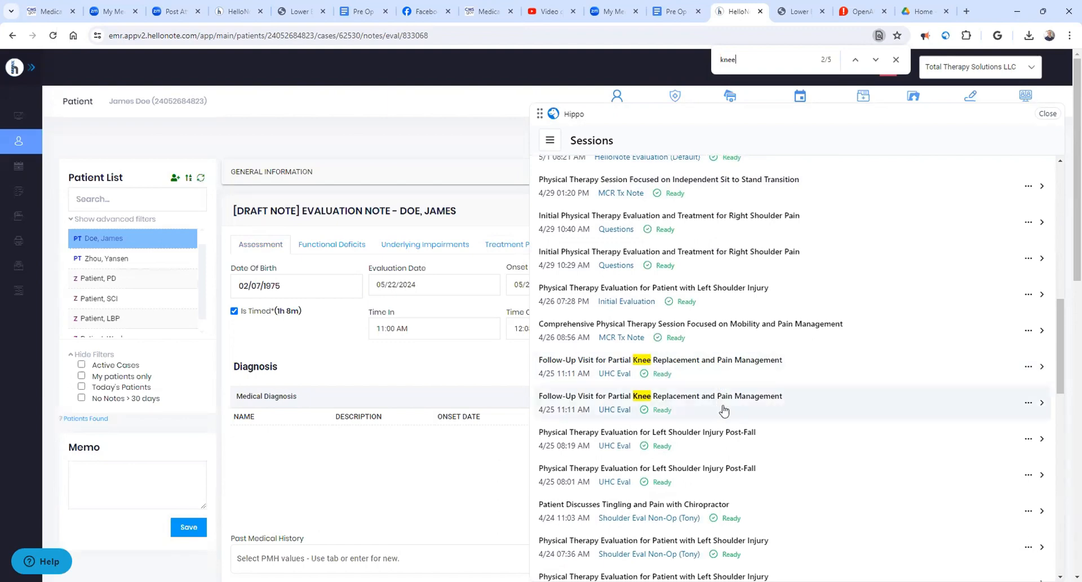
scroll(797, 411, "down", 3)
scroll(798, 413, "down", 8)
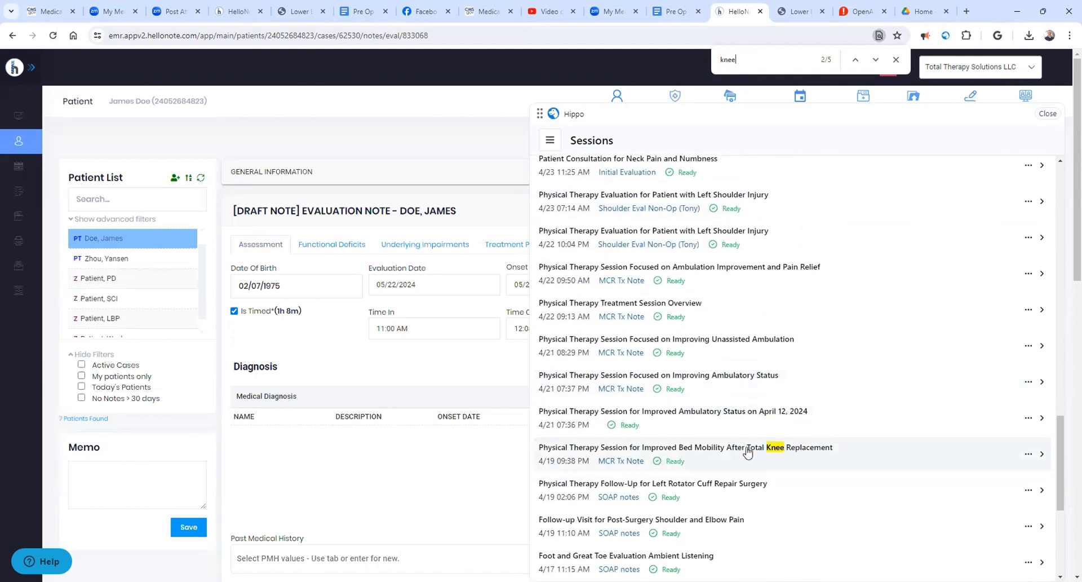
scroll(798, 458, "down", 5)
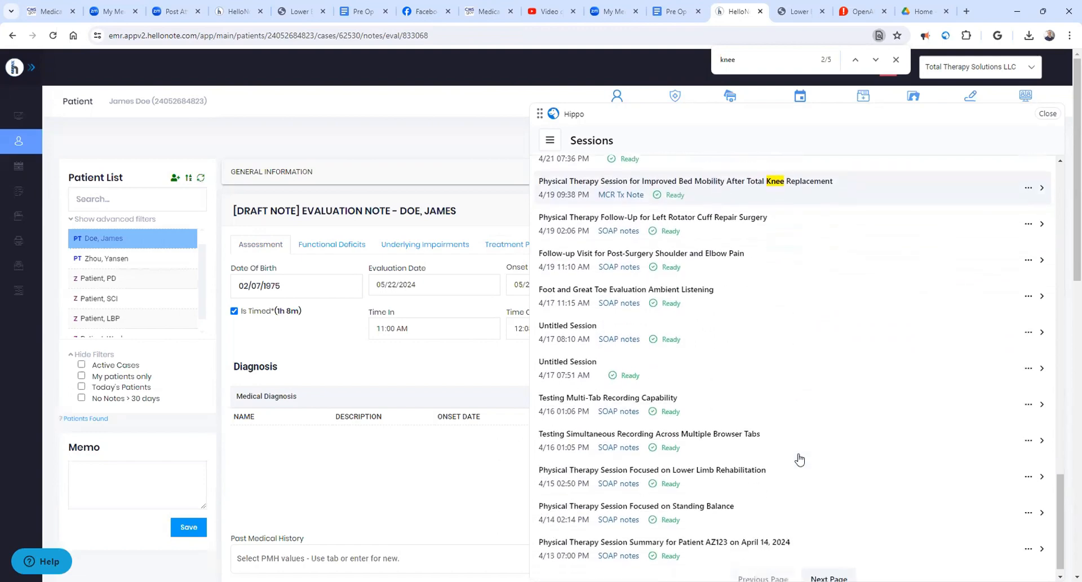
scroll(761, 527, "up", 3)
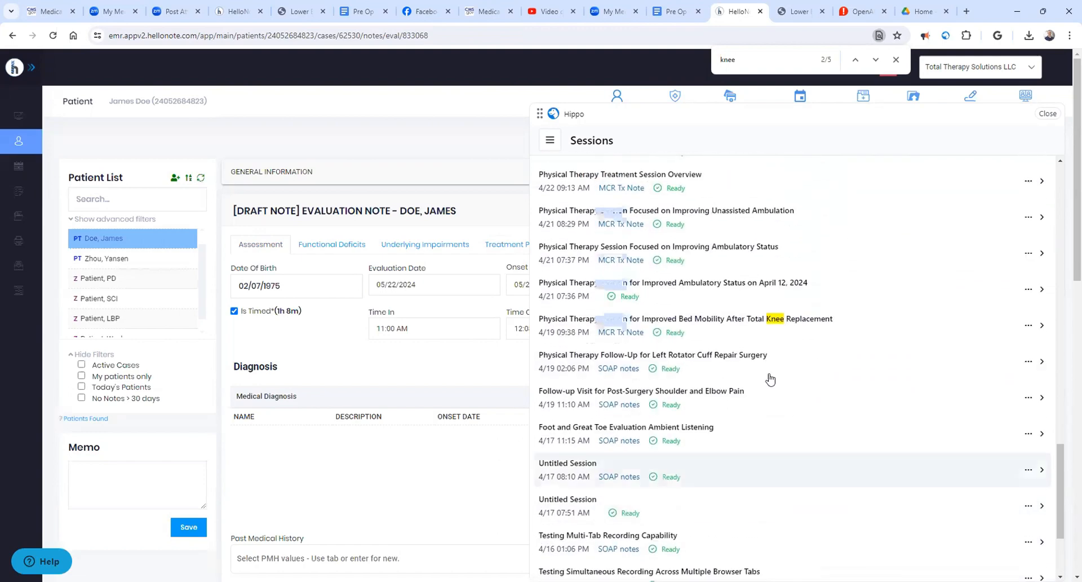
left_click(735, 330)
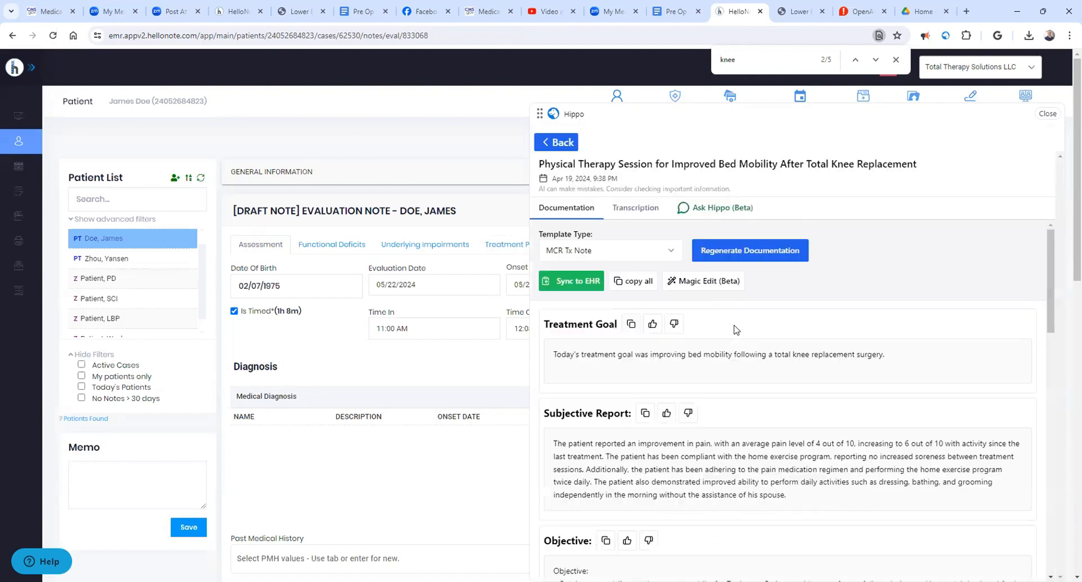
- Regenerate the session's documentation with the HelloNote Evaluation (Default) template, sync it to the evaluation note and close Hippo
left_click(649, 255)
left_click(613, 437)
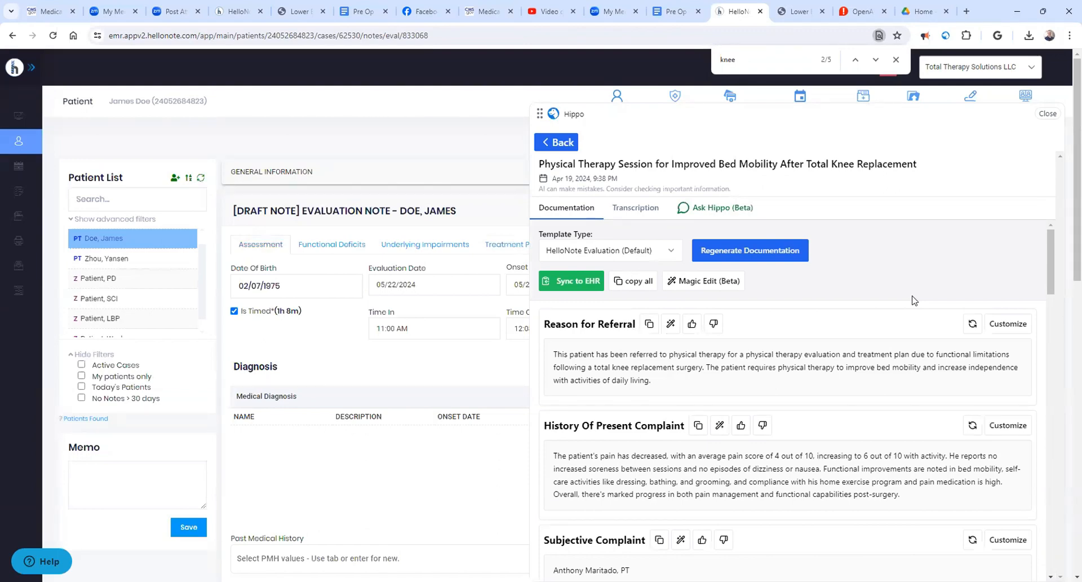
scroll(331, 355, "down", 8)
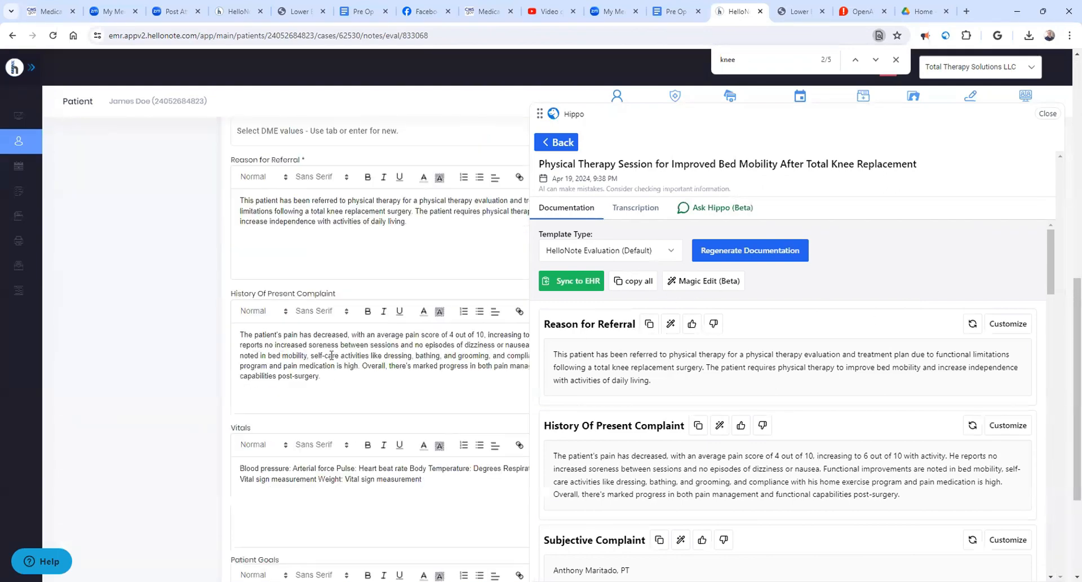
left_click(1046, 114)
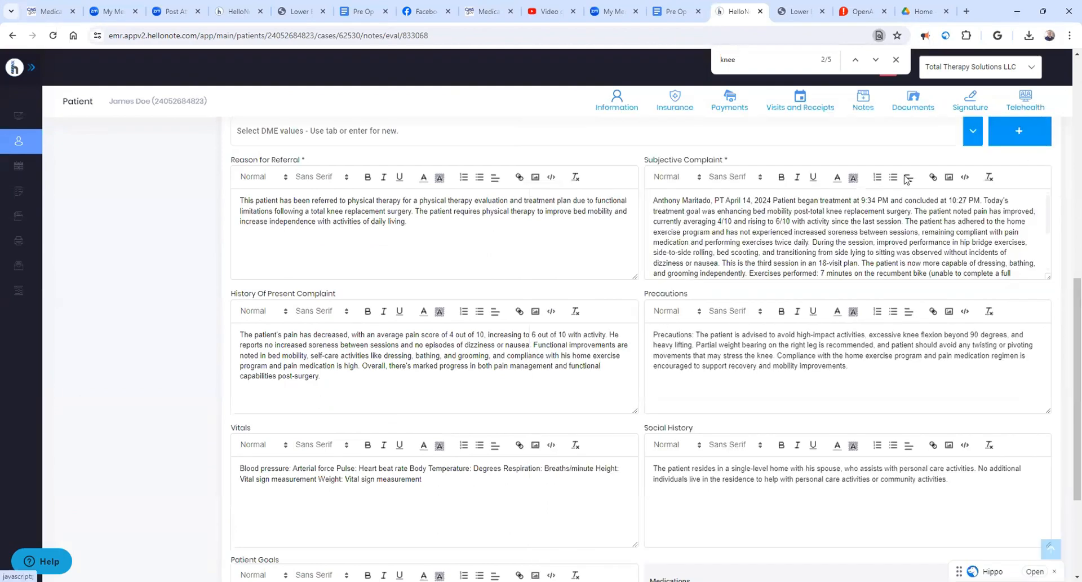
- Review the synced Reason for Referral, Subjective Complaint, History Of Present Complaint, Precautions, Vitals and Social History texts
scroll(345, 306, "up", 3)
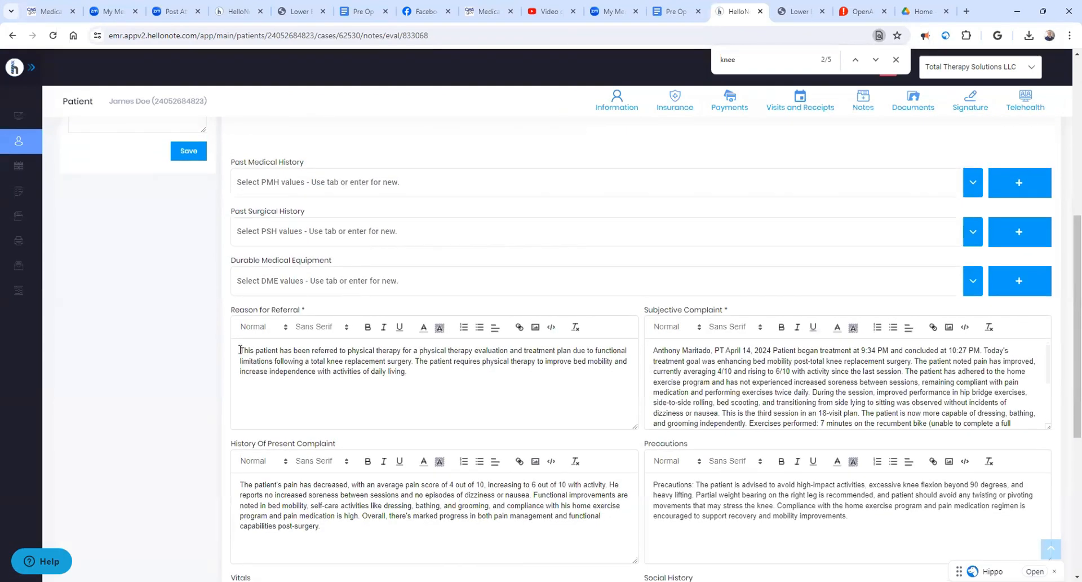
left_click_drag(240, 350, 445, 373)
left_click_drag(658, 352, 801, 414)
left_click_drag(255, 483, 324, 527)
left_click_drag(695, 484, 818, 516)
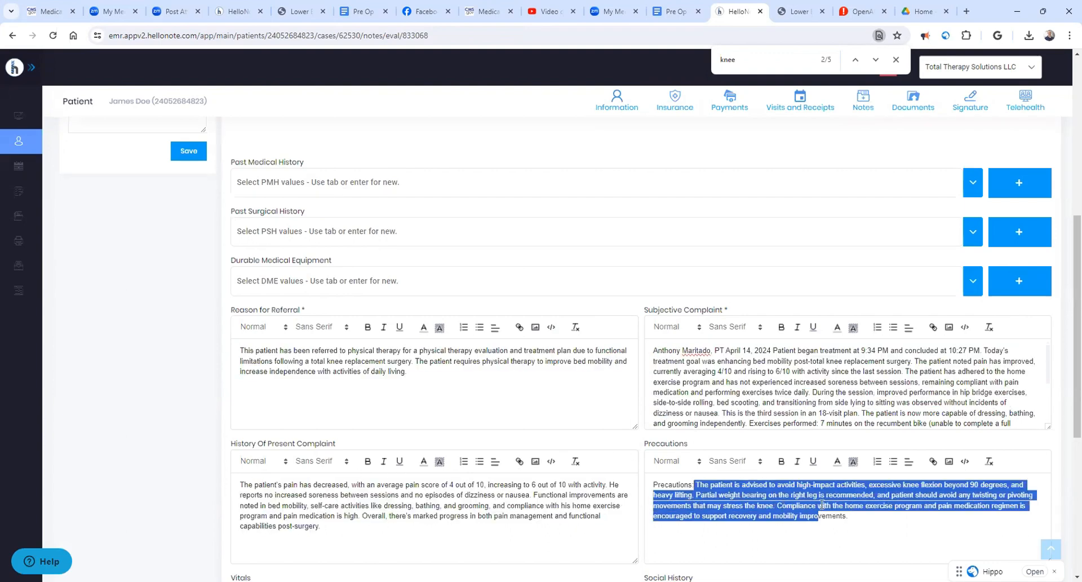
scroll(818, 507, "down", 5)
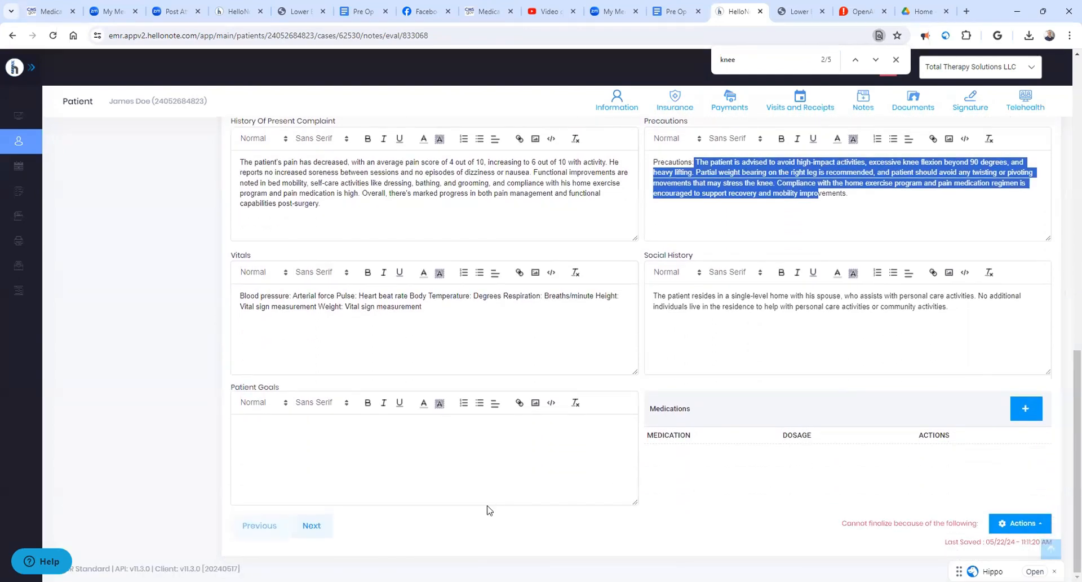
- Go through Functional Deficits and Underlying Impairments to the Treatment Plan, checking the synced Objective Comments and Plan text
left_click(325, 526)
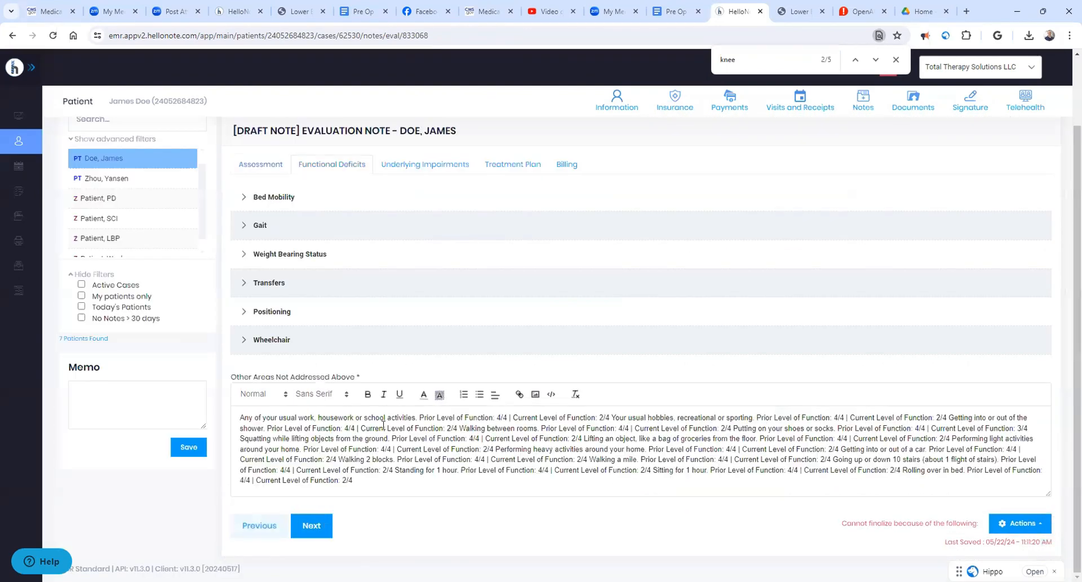
left_click(324, 530)
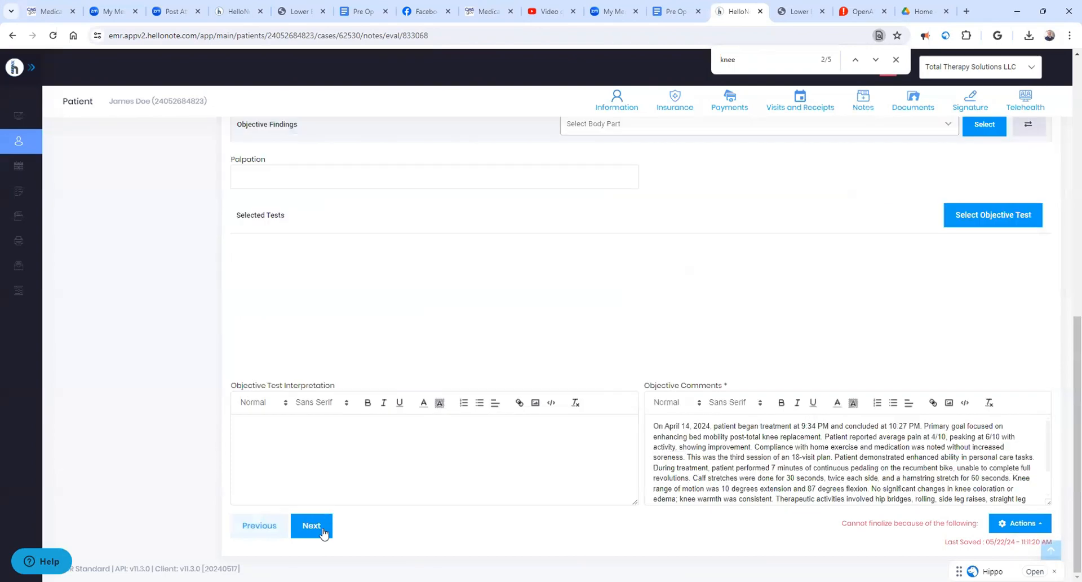
left_click(323, 530)
scroll(387, 424, "down", 2)
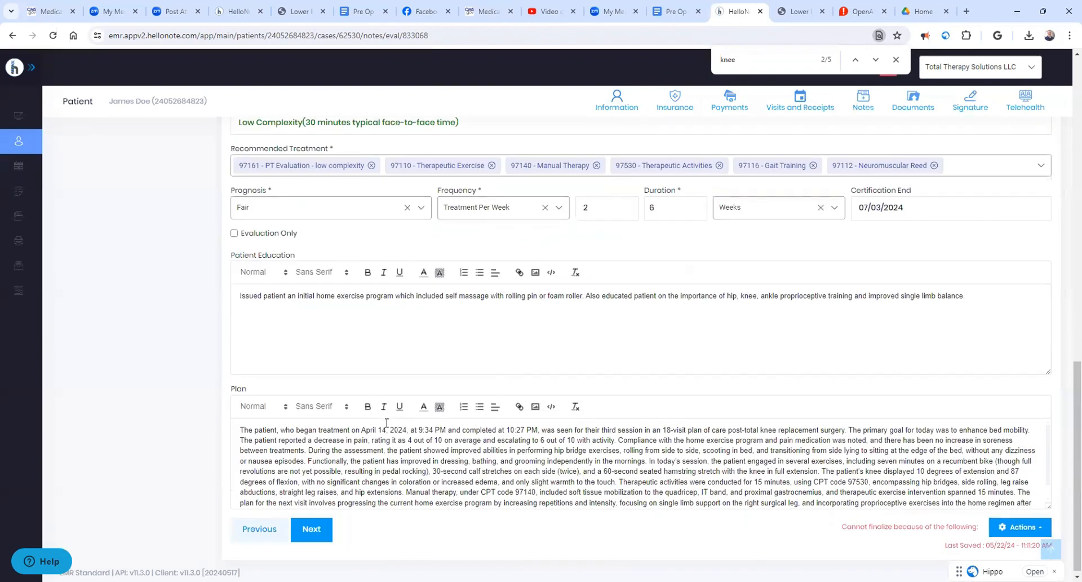
- Append the "Recommend physical therapy to control inflammation" paragraph from the Pre Op TKR document to the end of the evaluation note's Plan text
left_click_drag(406, 432, 483, 504)
left_click(510, 493)
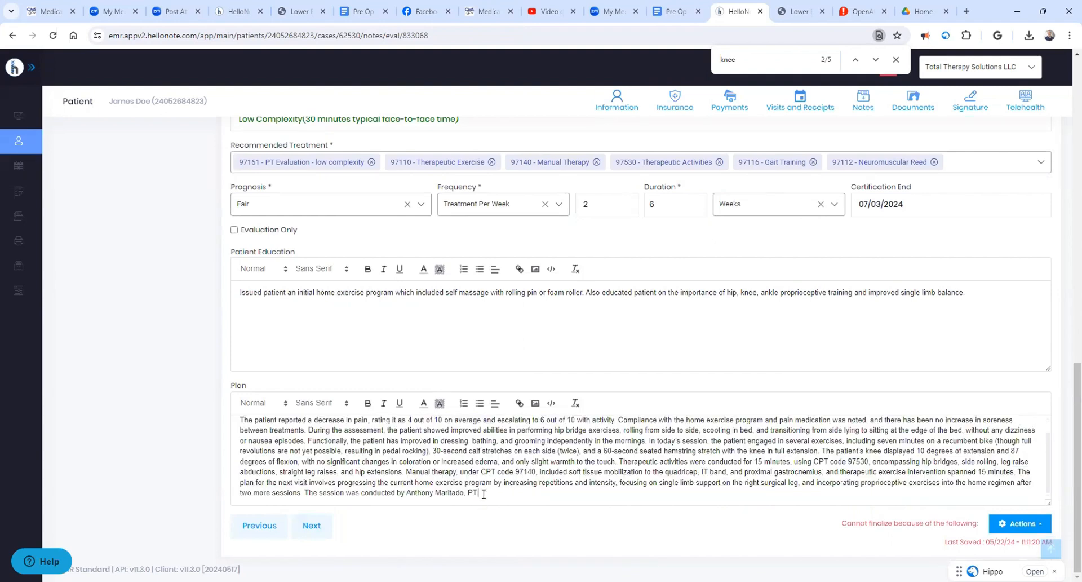
scroll(430, 466, "up", 1)
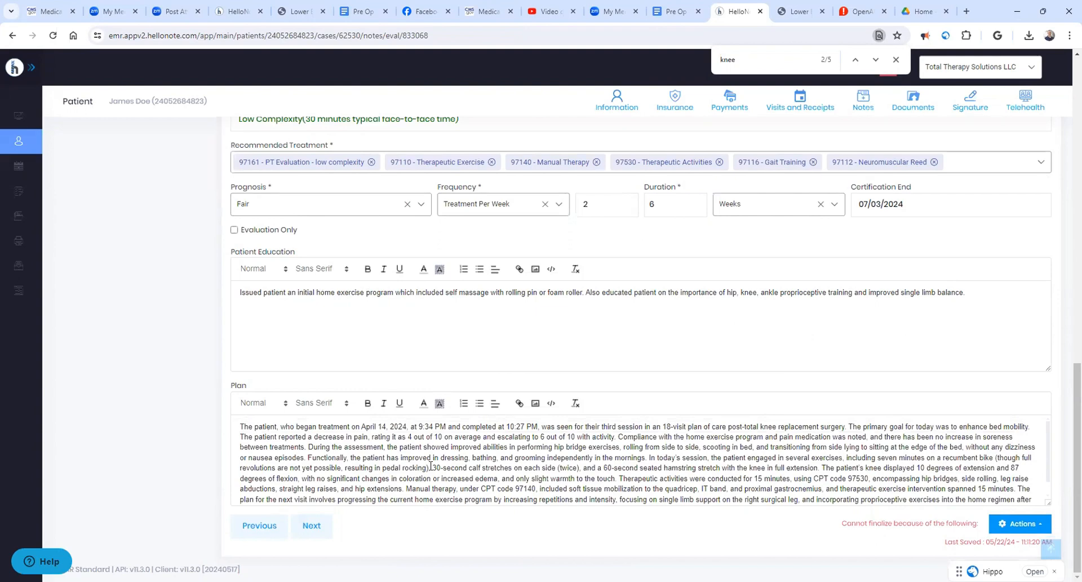
left_click(659, 8)
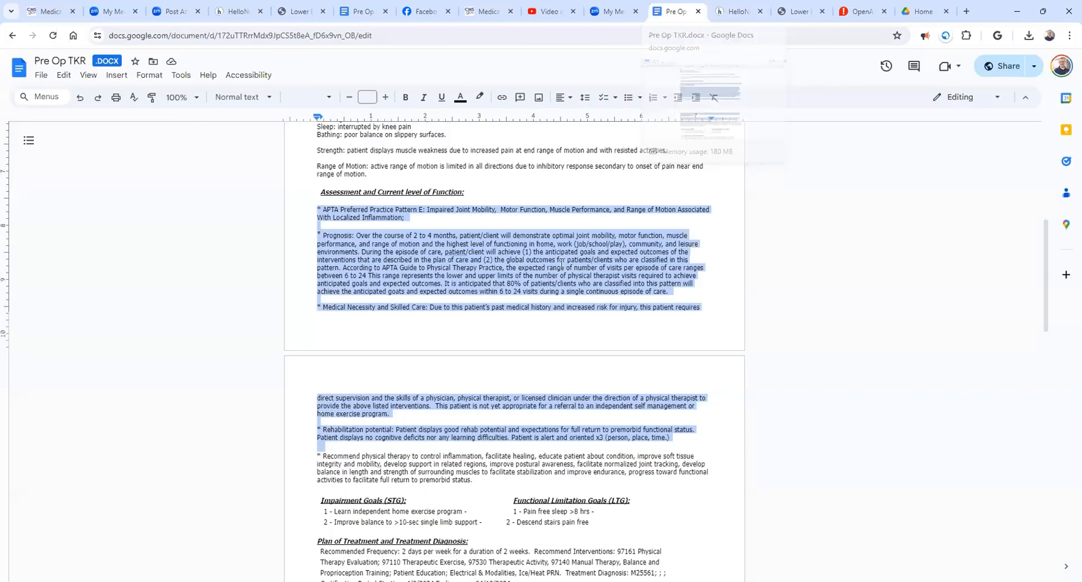
scroll(562, 263, "down", 1)
left_click_drag(317, 381, 507, 404)
key("ctrl+c")
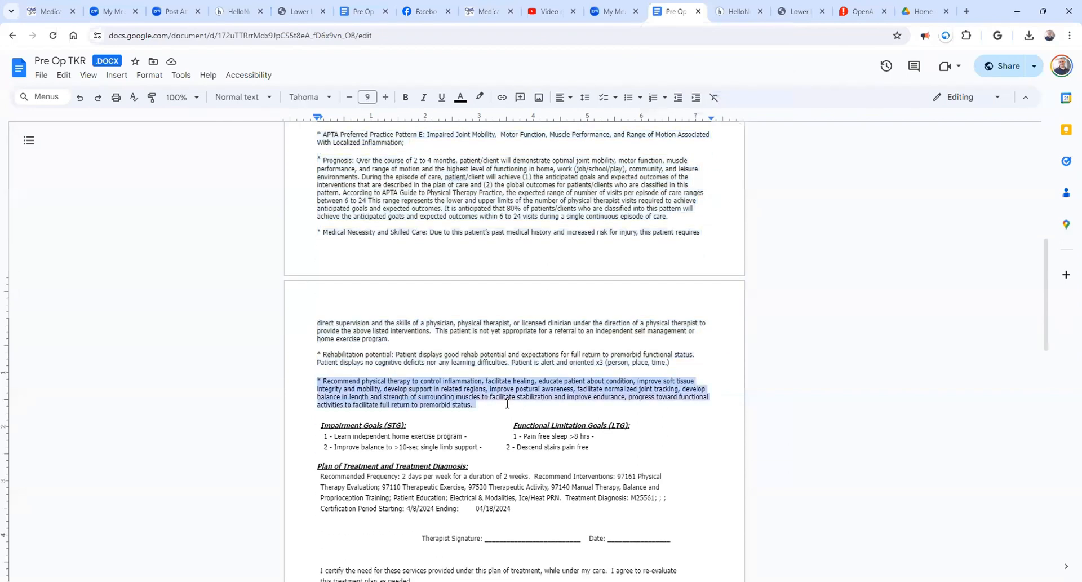
left_click(736, 11)
scroll(600, 432, "down", 1)
left_click(696, 491)
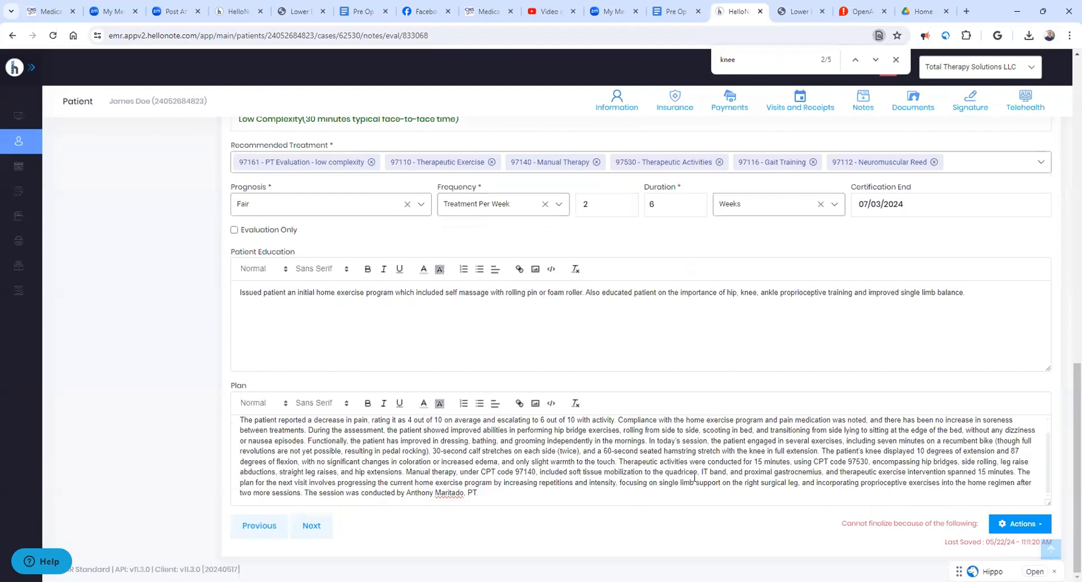
key("ctrl+v")
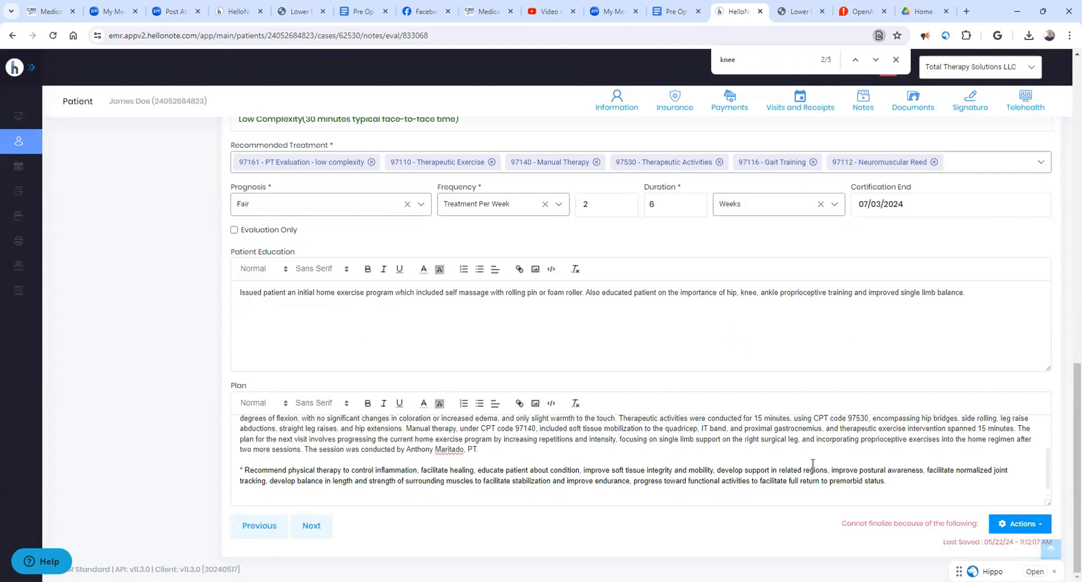
- Append the Pre Op TKR paragraphs from APTA Preferred Practice Pattern E through Rehabilitation potential below the Assessment text in the note's Billing section
left_click(312, 525)
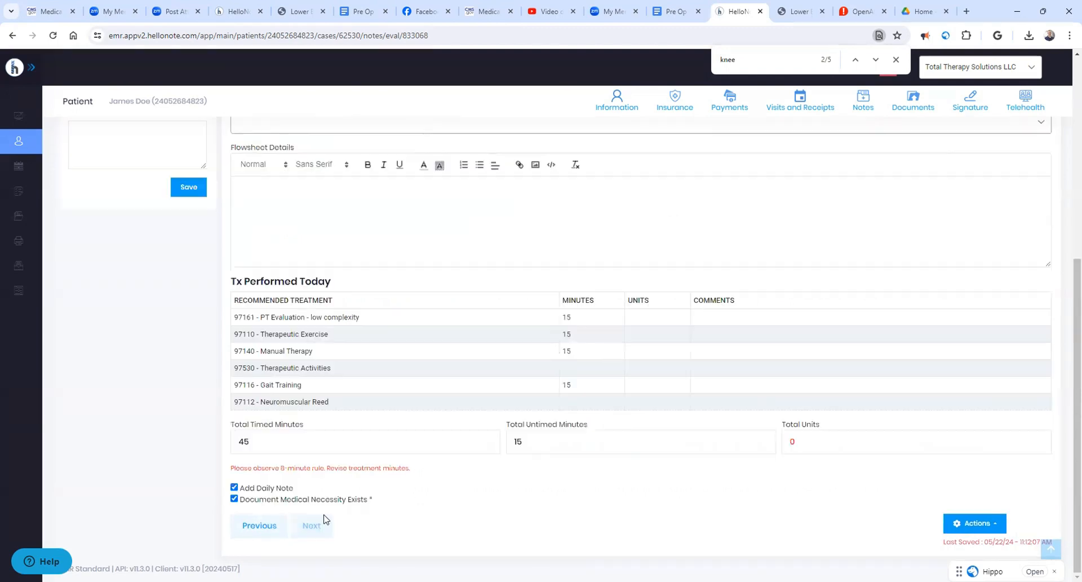
scroll(560, 198, "up", 6)
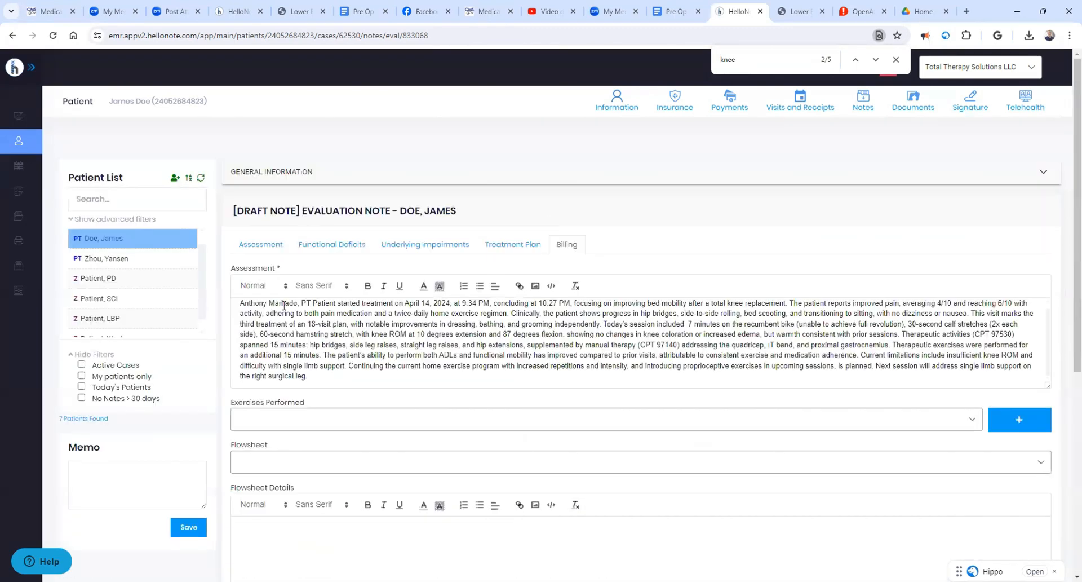
left_click_drag(323, 377, 225, 293)
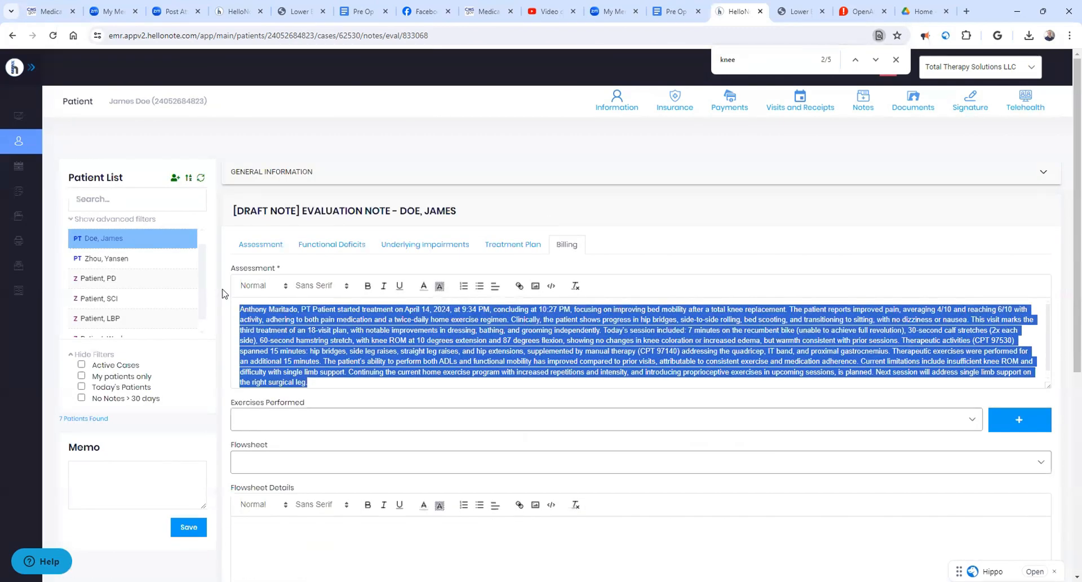
left_click(675, 11)
scroll(325, 276, "up", 3)
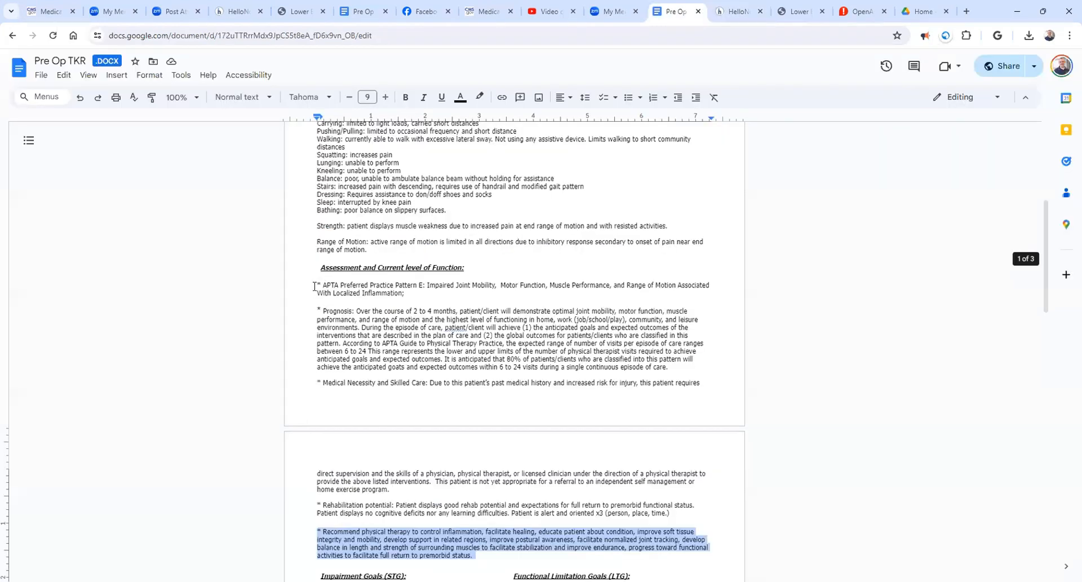
left_click_drag(313, 286, 670, 366)
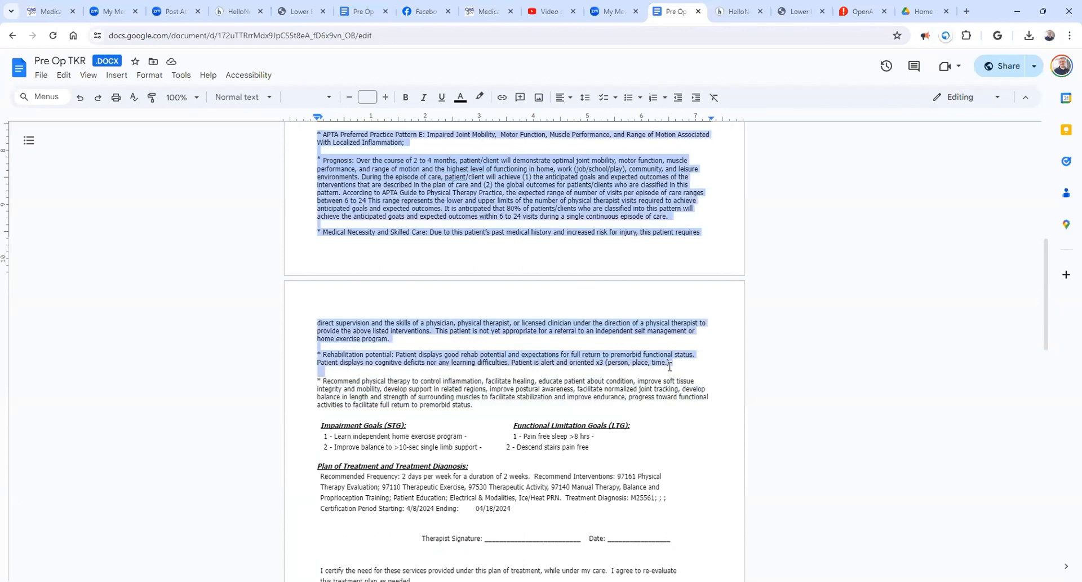
left_click(738, 11)
left_click(331, 385)
key("Return")
key("Return")
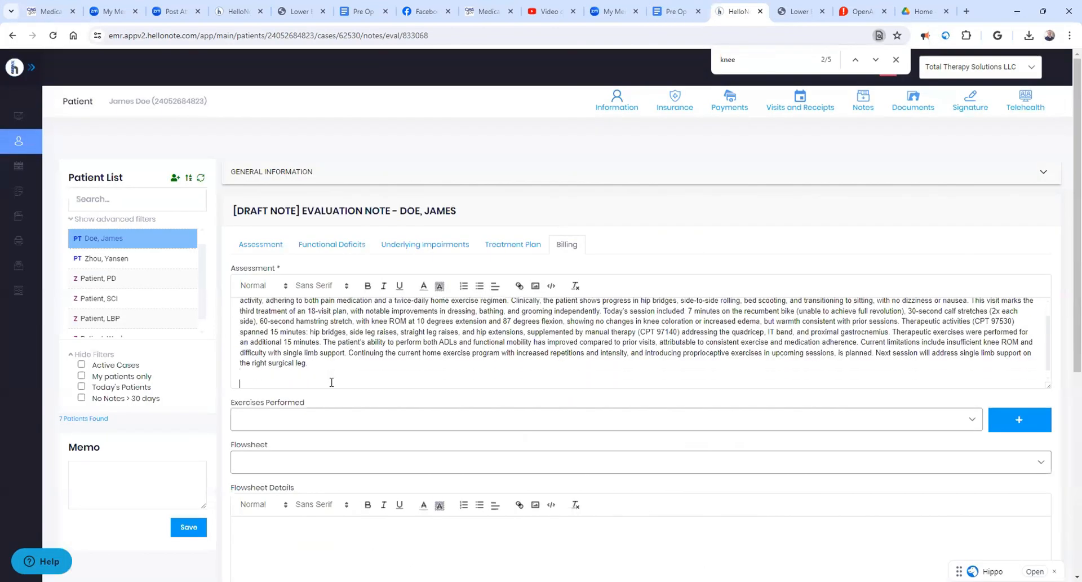
key("ctrl+v")
- Save the evaluation note as a draft and print it, storing the PDF in the Downloads folder under the suggested name
scroll(569, 398, "down", 6)
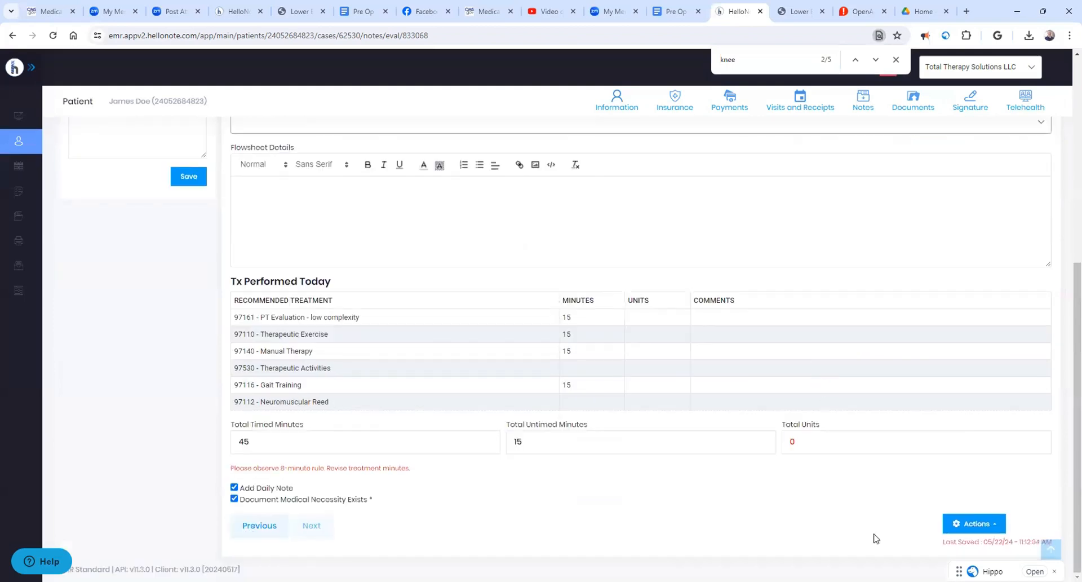
left_click(981, 525)
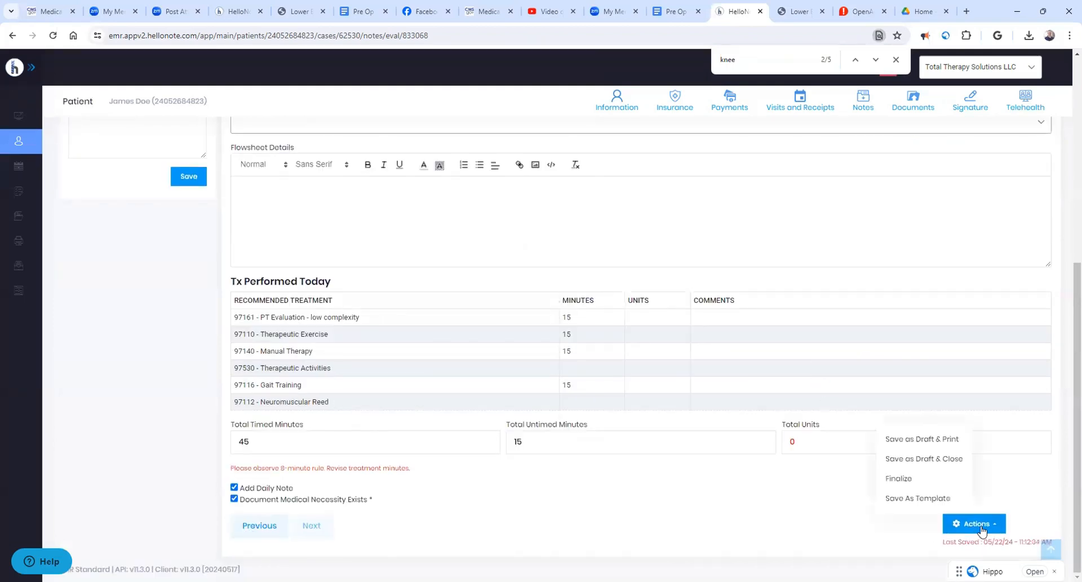
left_click(945, 445)
left_click(606, 339)
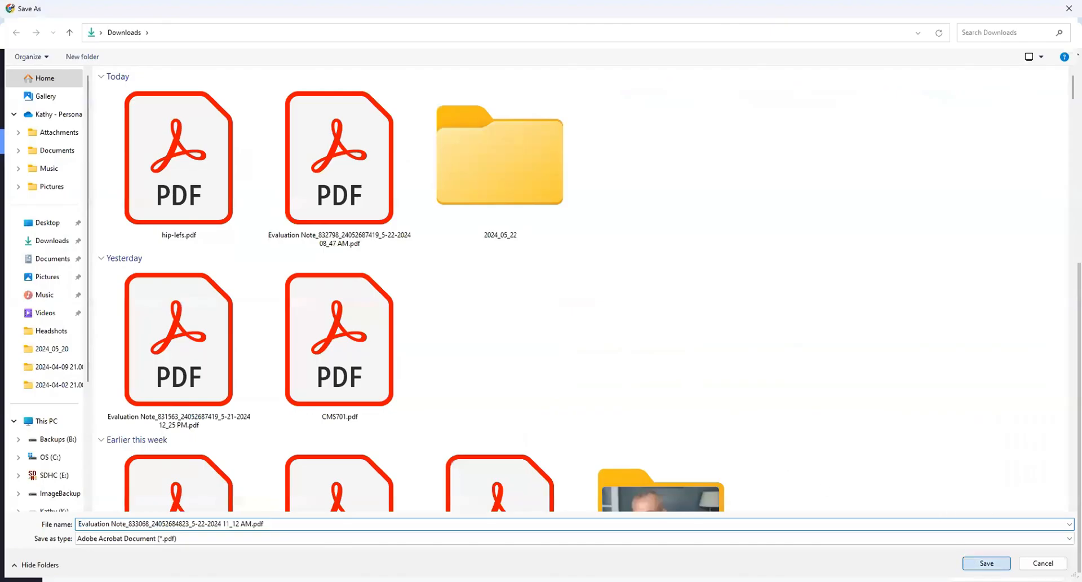
key("Return")
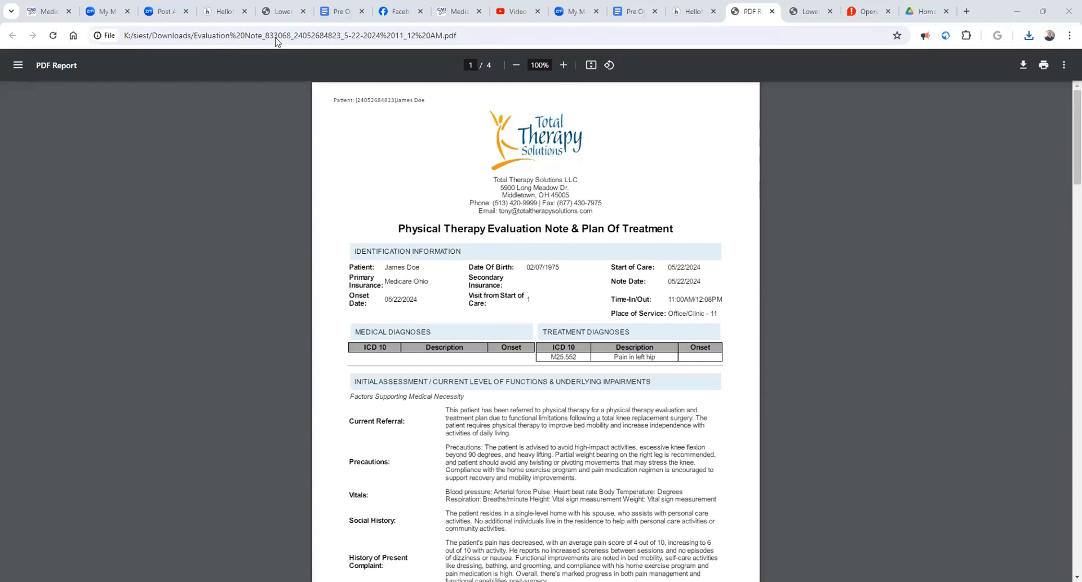
- Review the PDF's Subjective Complaint, Functional Deficits, Objective Comments, and short-term and long-term goals
scroll(608, 328, "down", 9)
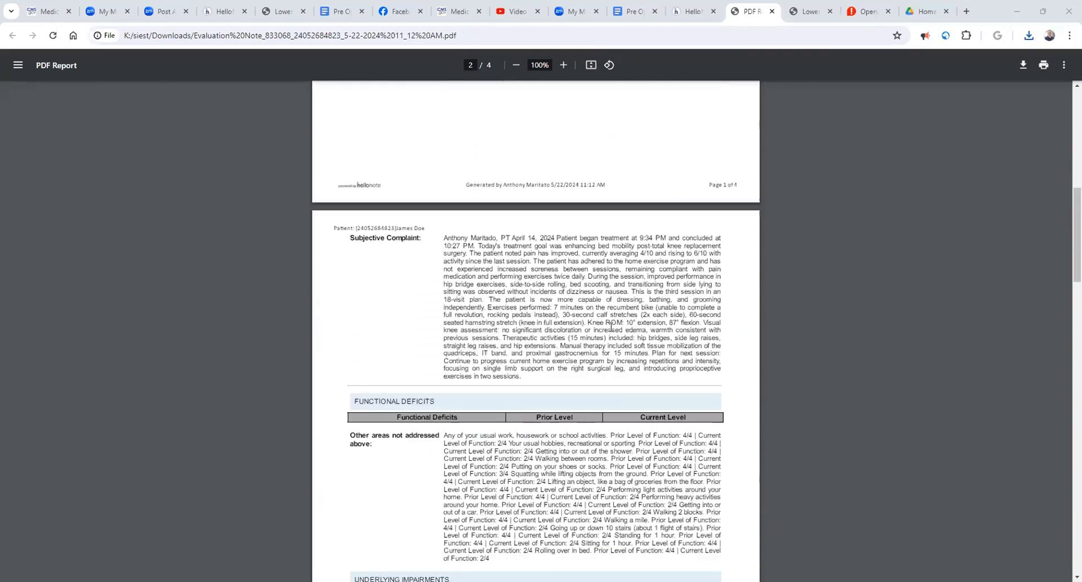
scroll(612, 327, "down", 3)
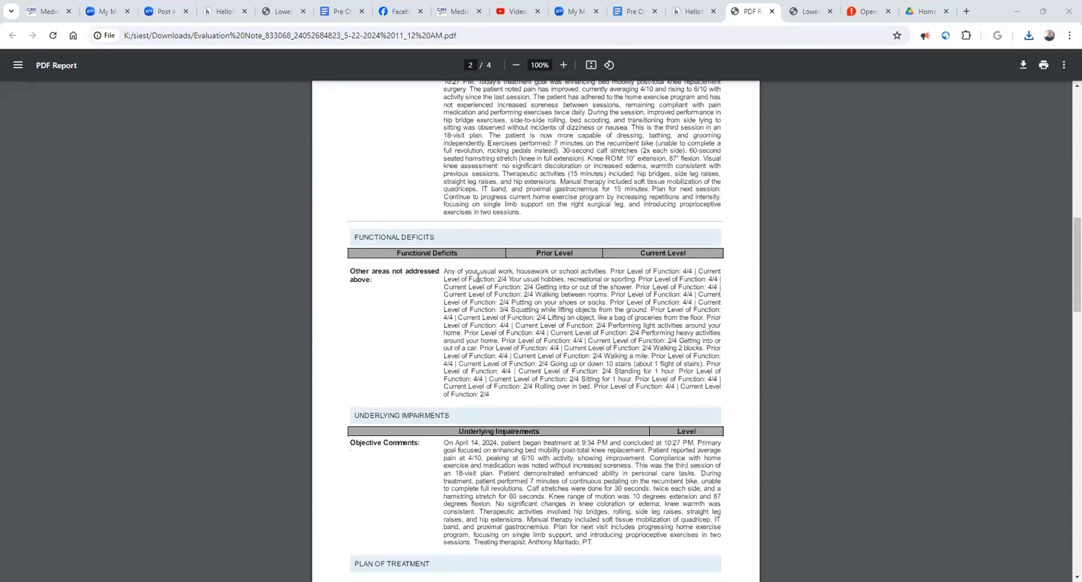
triple_click(548, 318)
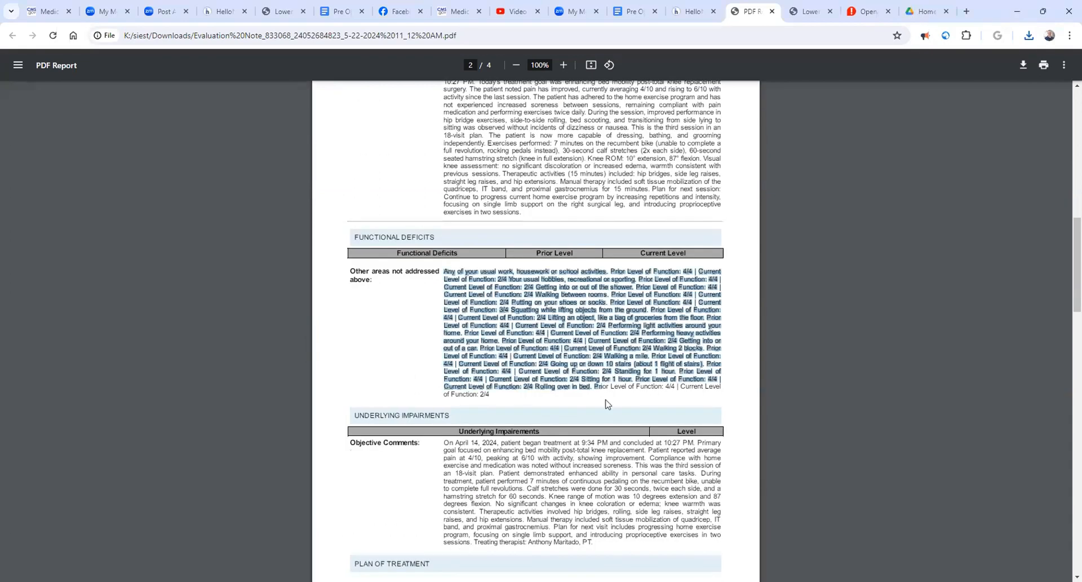
left_click(635, 364)
scroll(634, 364, "down", 4)
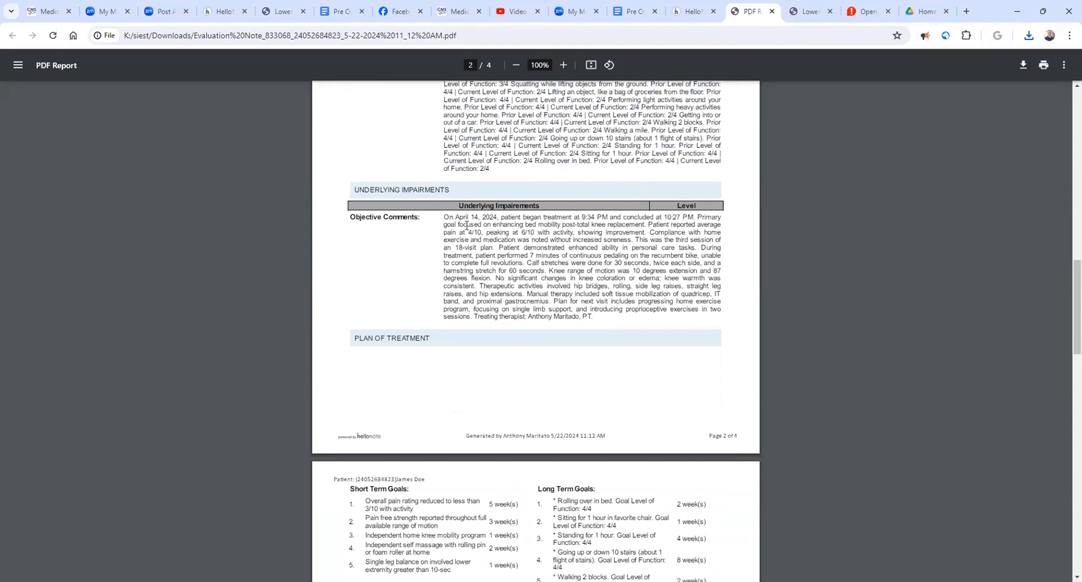
left_click_drag(455, 218, 581, 283)
scroll(581, 284, "down", 3)
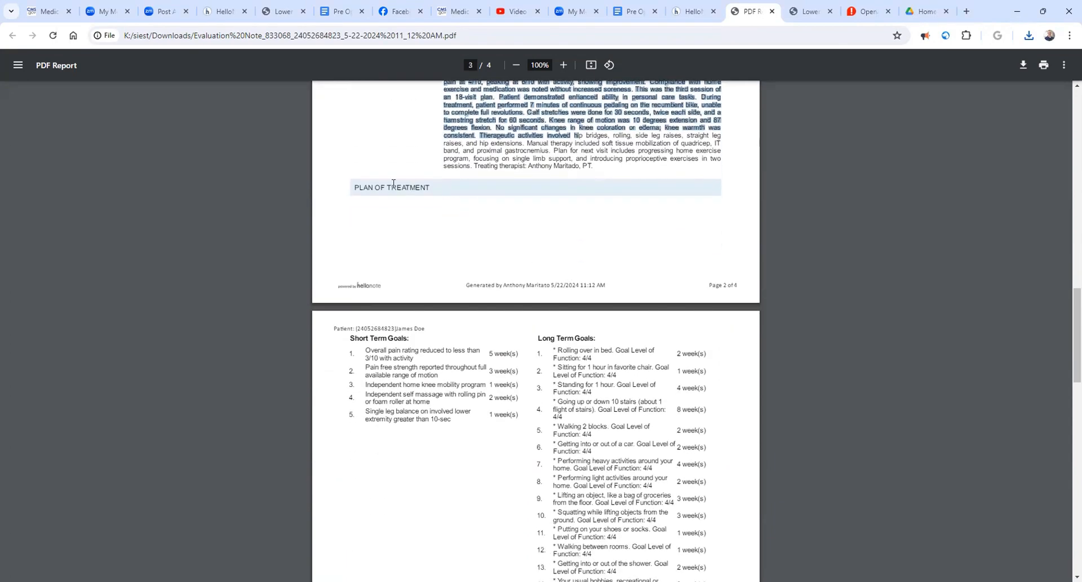
left_click_drag(368, 187, 474, 192)
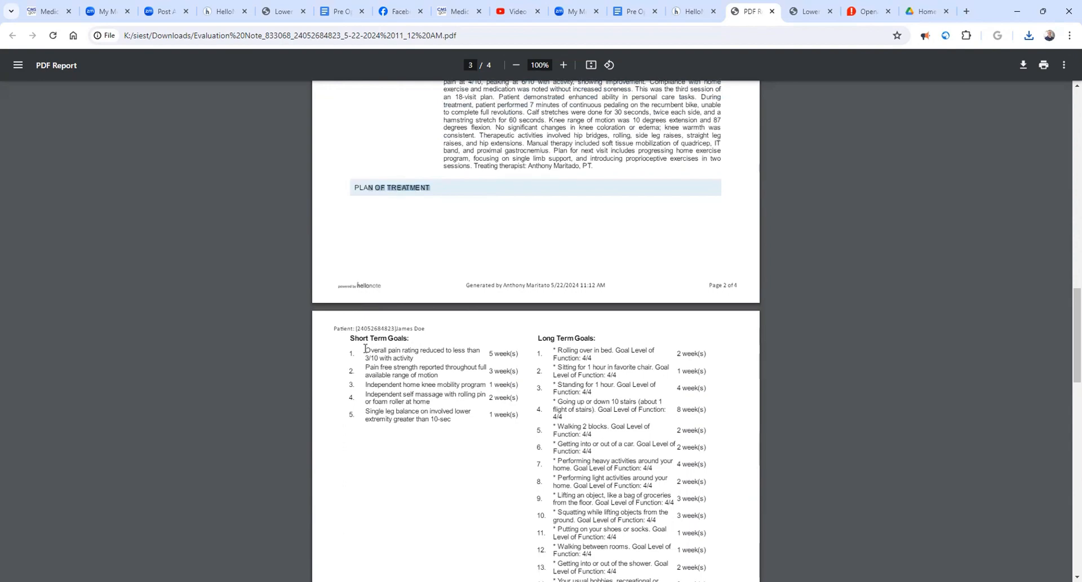
left_click_drag(366, 349, 459, 414)
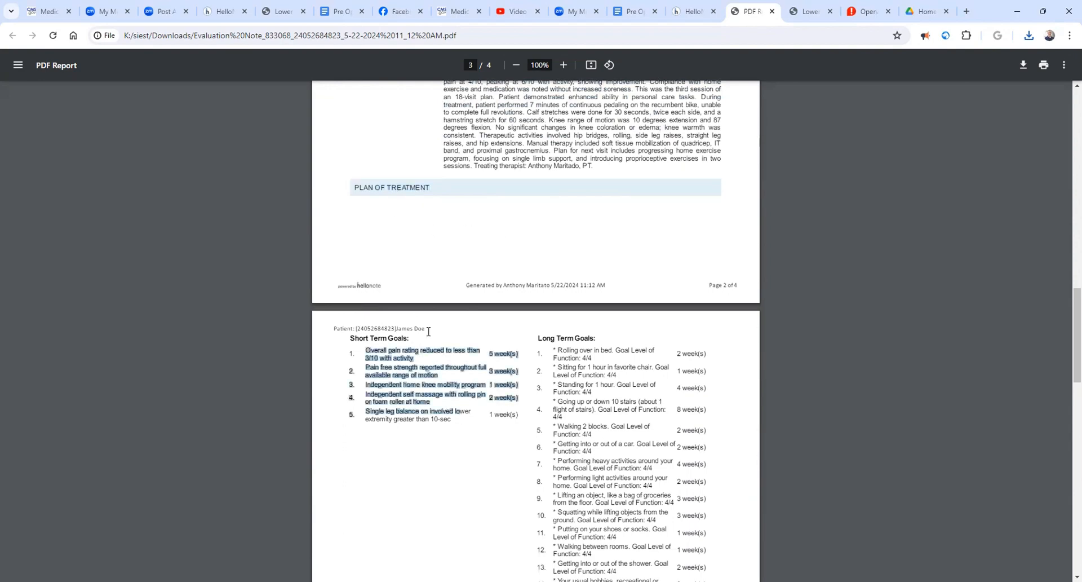
scroll(442, 352, "up", 5)
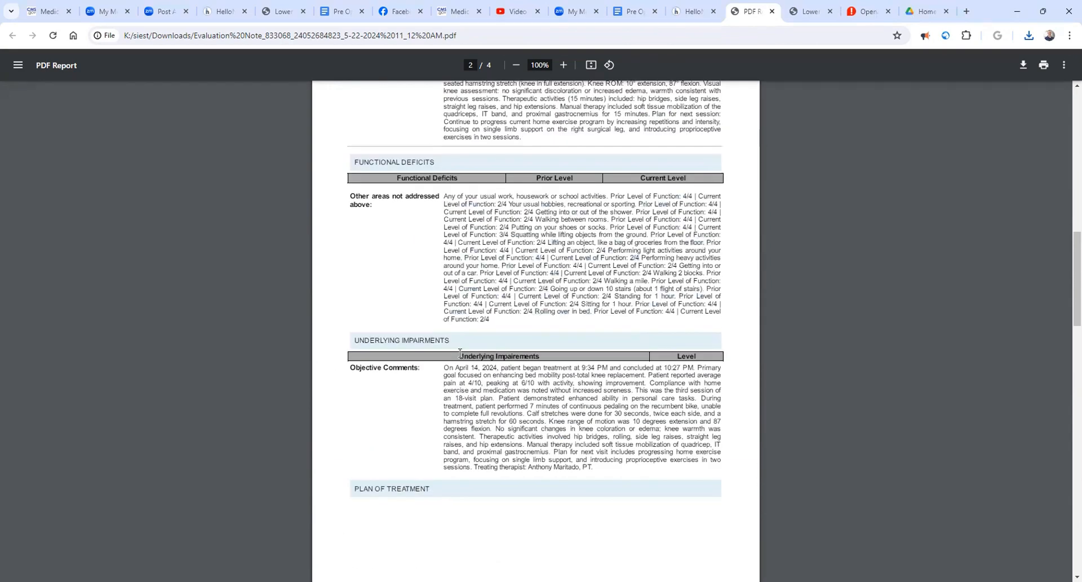
scroll(461, 353, "down", 5)
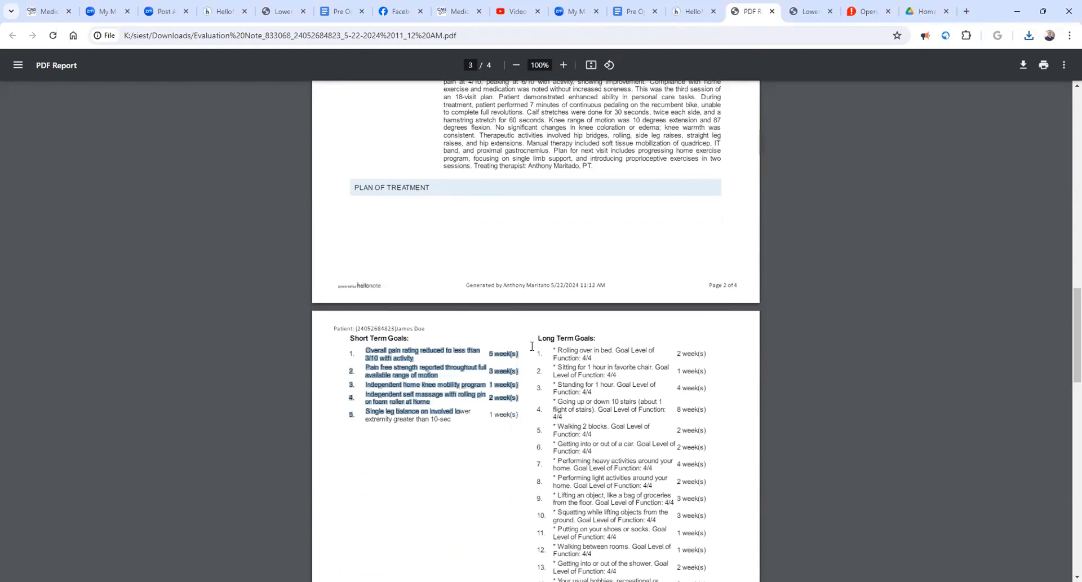
scroll(594, 348, "down", 6)
scroll(449, 234, "down", 2)
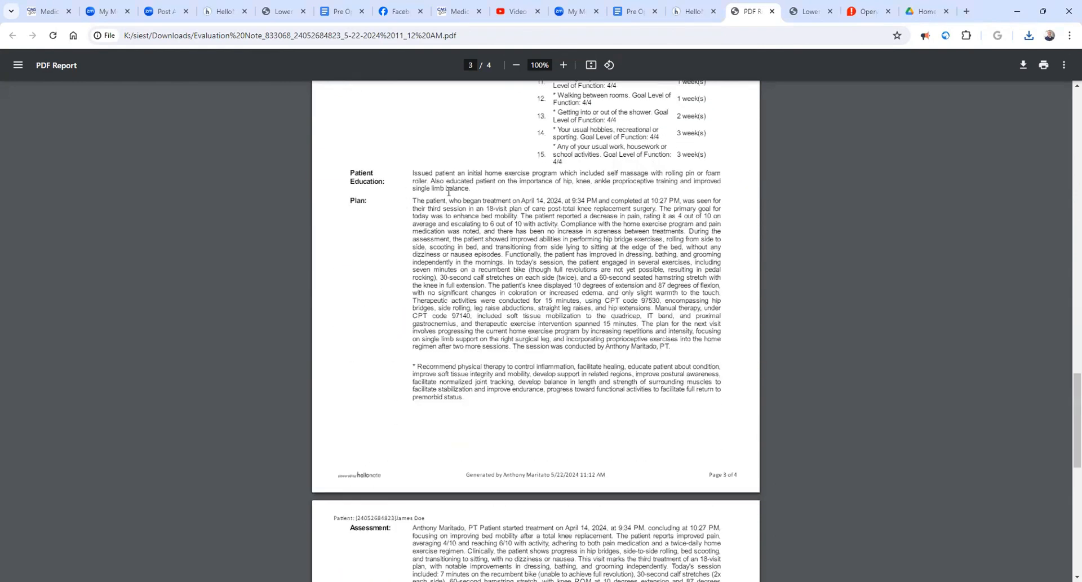
- Examine the PDF's Plan, Assessment, skilled services and treatment minutes, and skim the whole report once more through to the certification
left_click_drag(417, 203, 661, 365)
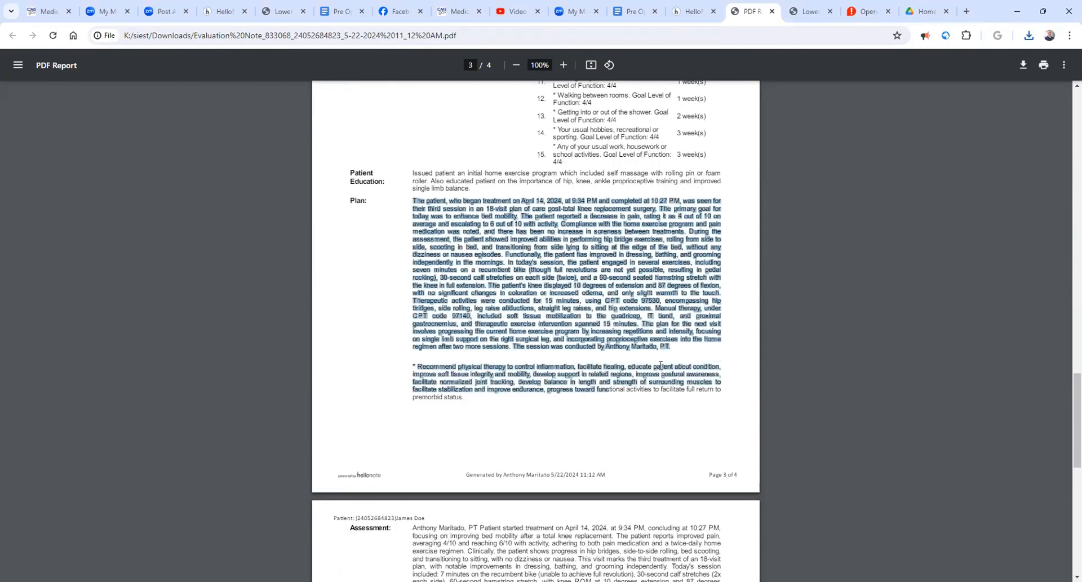
scroll(660, 366, "down", 3)
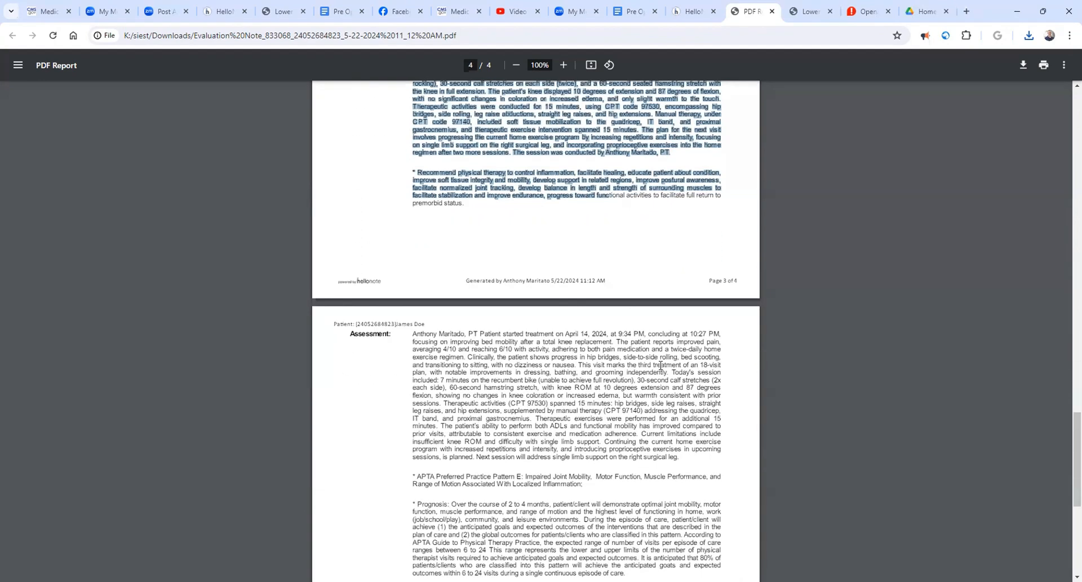
scroll(445, 234, "down", 2)
left_click_drag(425, 228, 546, 316)
scroll(545, 316, "down", 3)
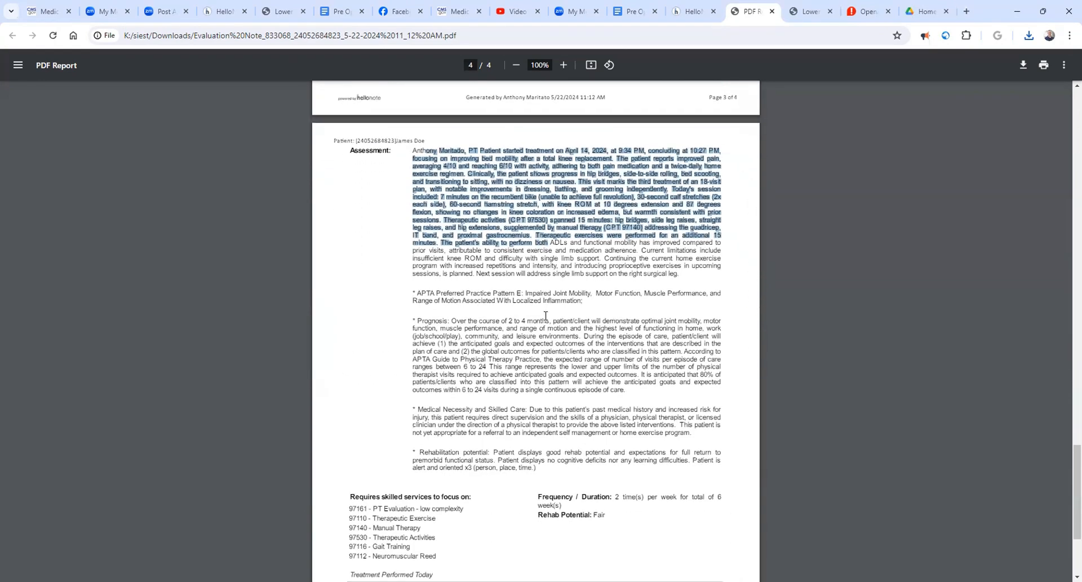
left_click_drag(417, 219, 562, 363)
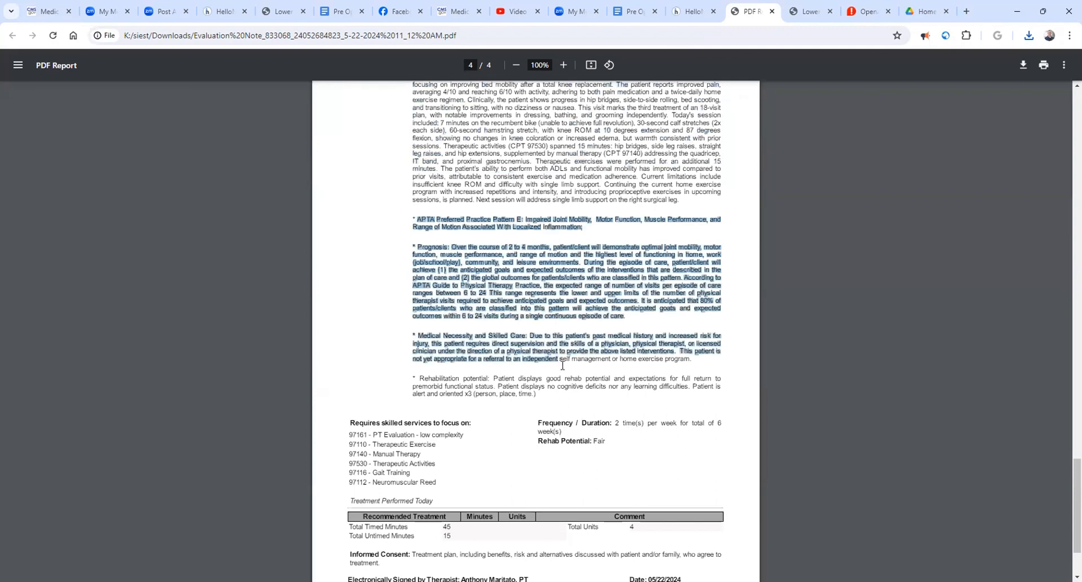
left_click(597, 342)
scroll(597, 341, "down", 2)
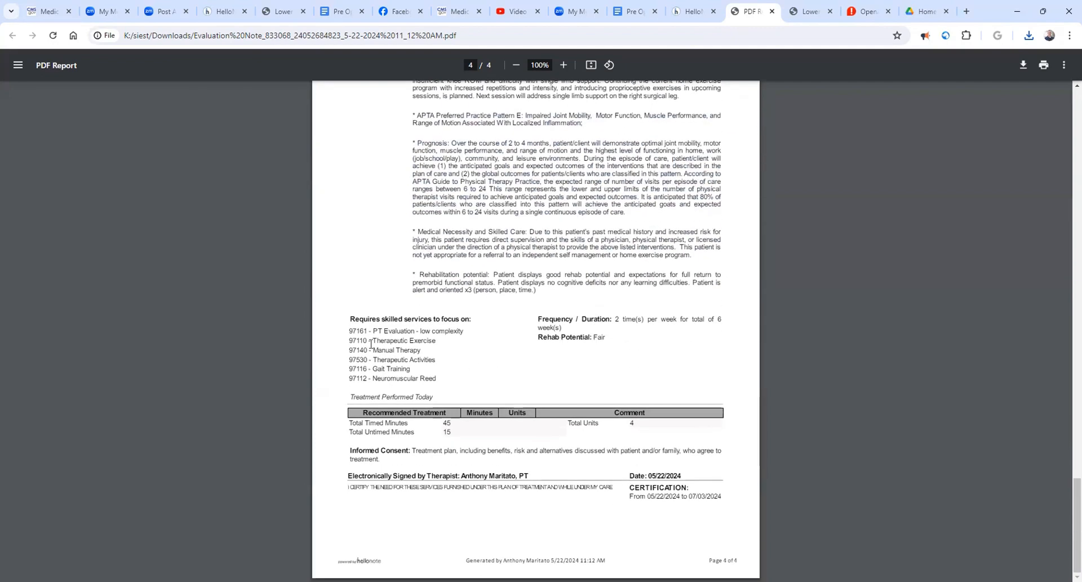
left_click_drag(360, 331, 415, 361)
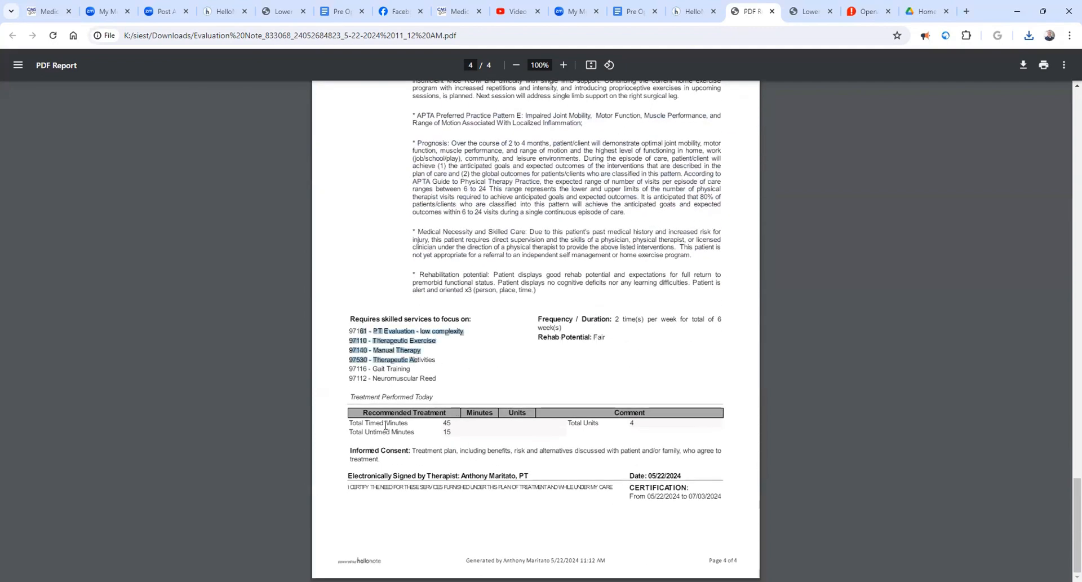
left_click(368, 424)
scroll(602, 429, "up", 10)
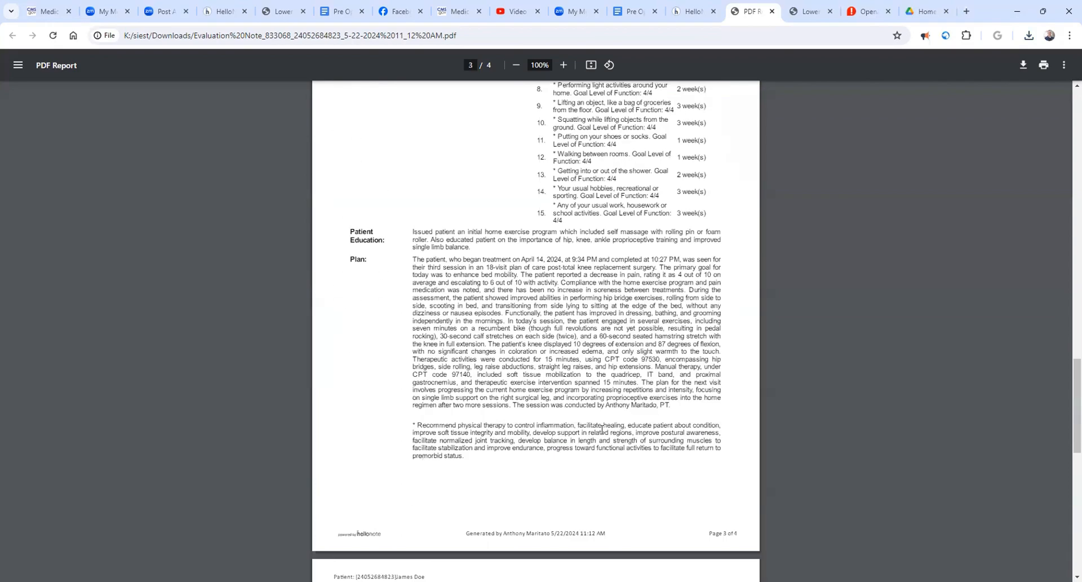
scroll(602, 429, "up", 10)
scroll(602, 430, "up", 13)
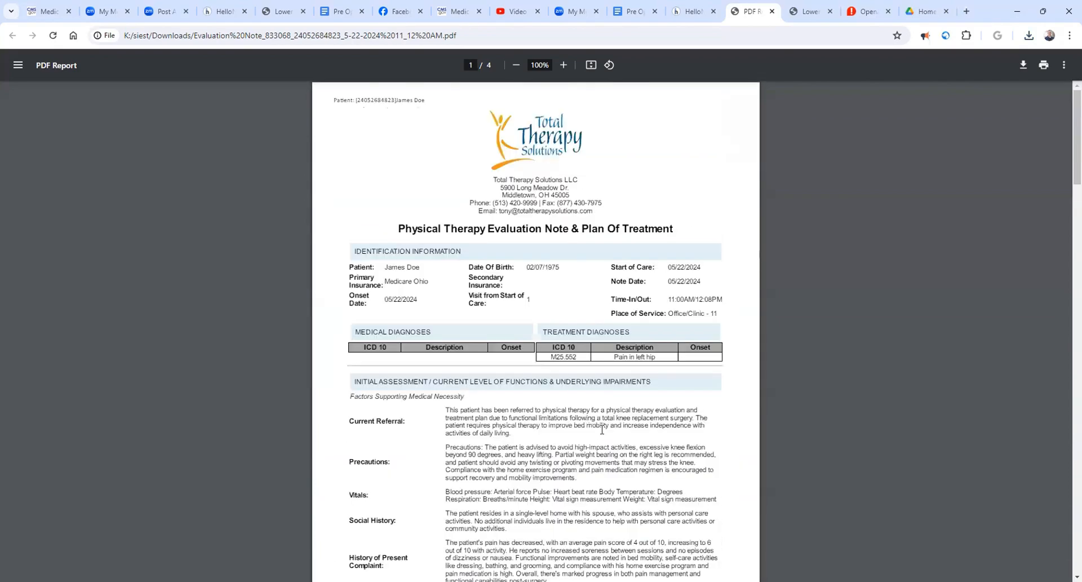
scroll(602, 430, "down", 20)
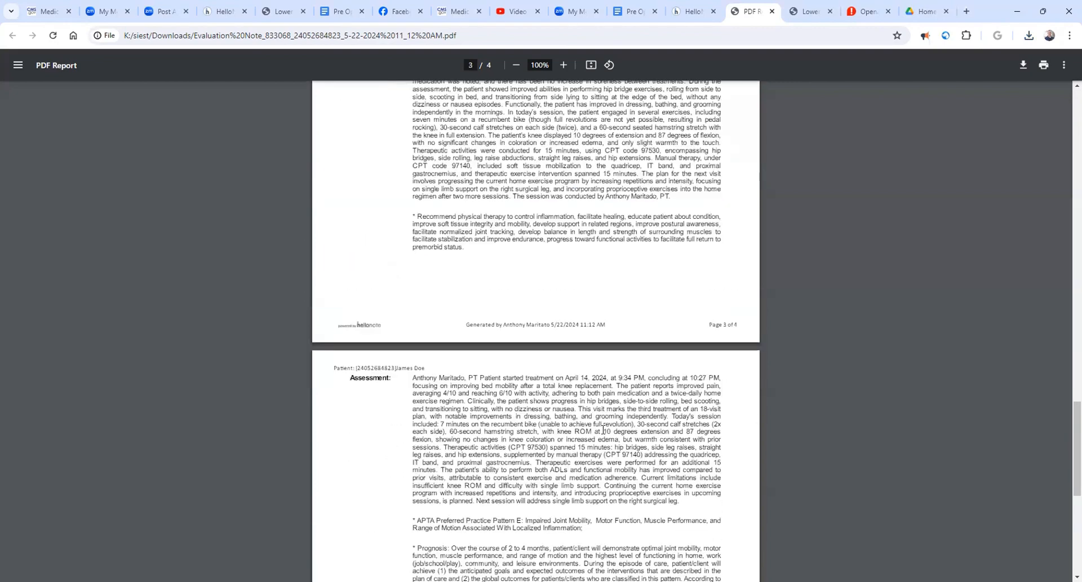
scroll(603, 429, "down", 7)
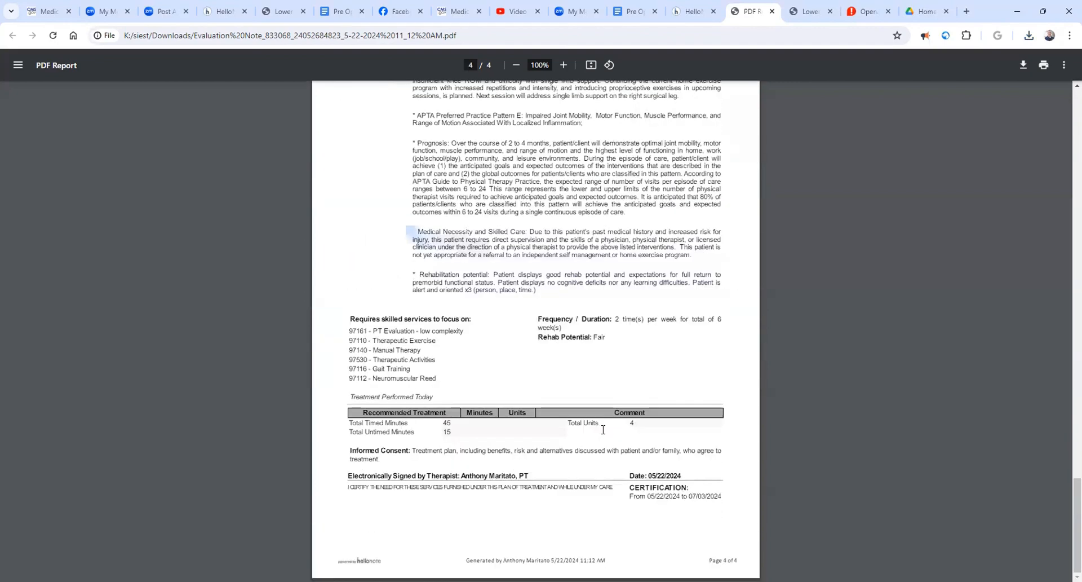